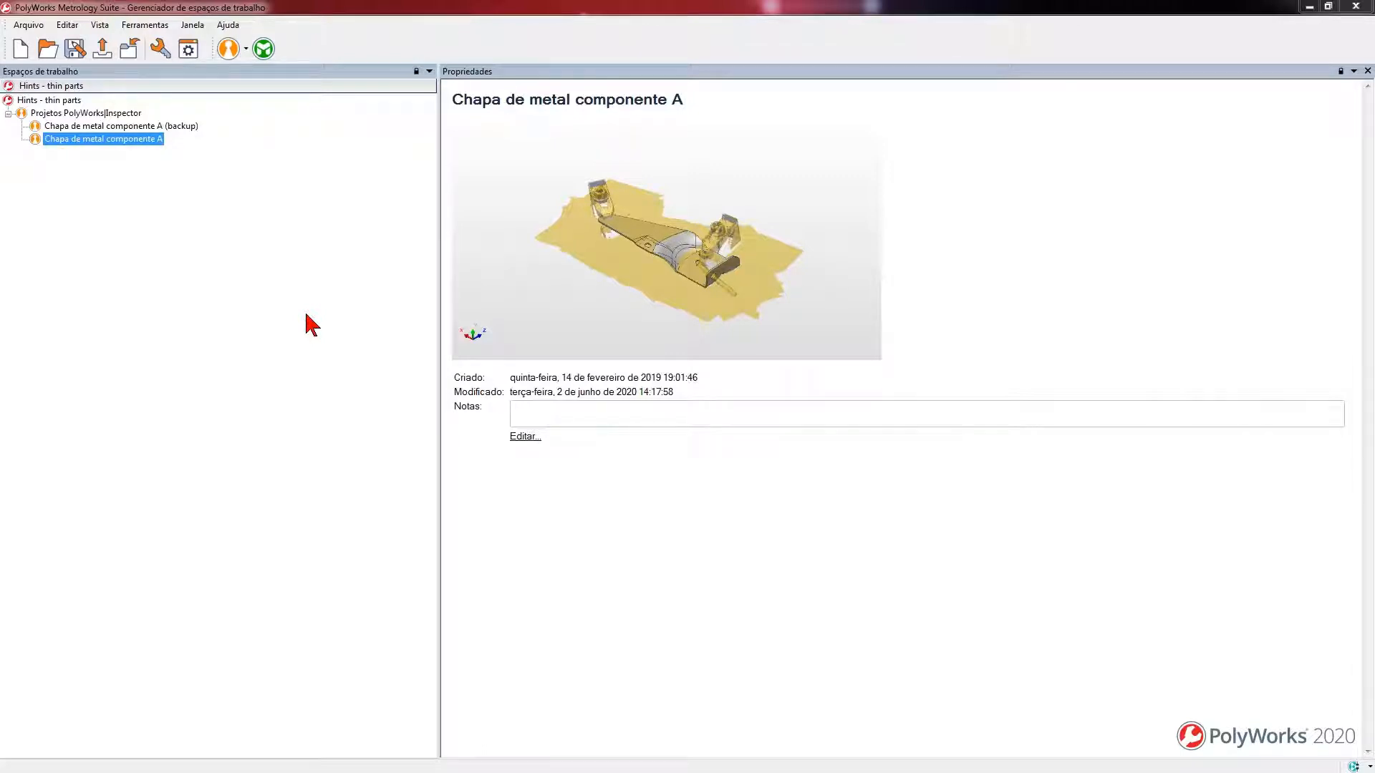
- Set the workspace manager's application mode to Chapa metálica and apply the options
{"action": "left_click", "coordinate": [188, 50]}
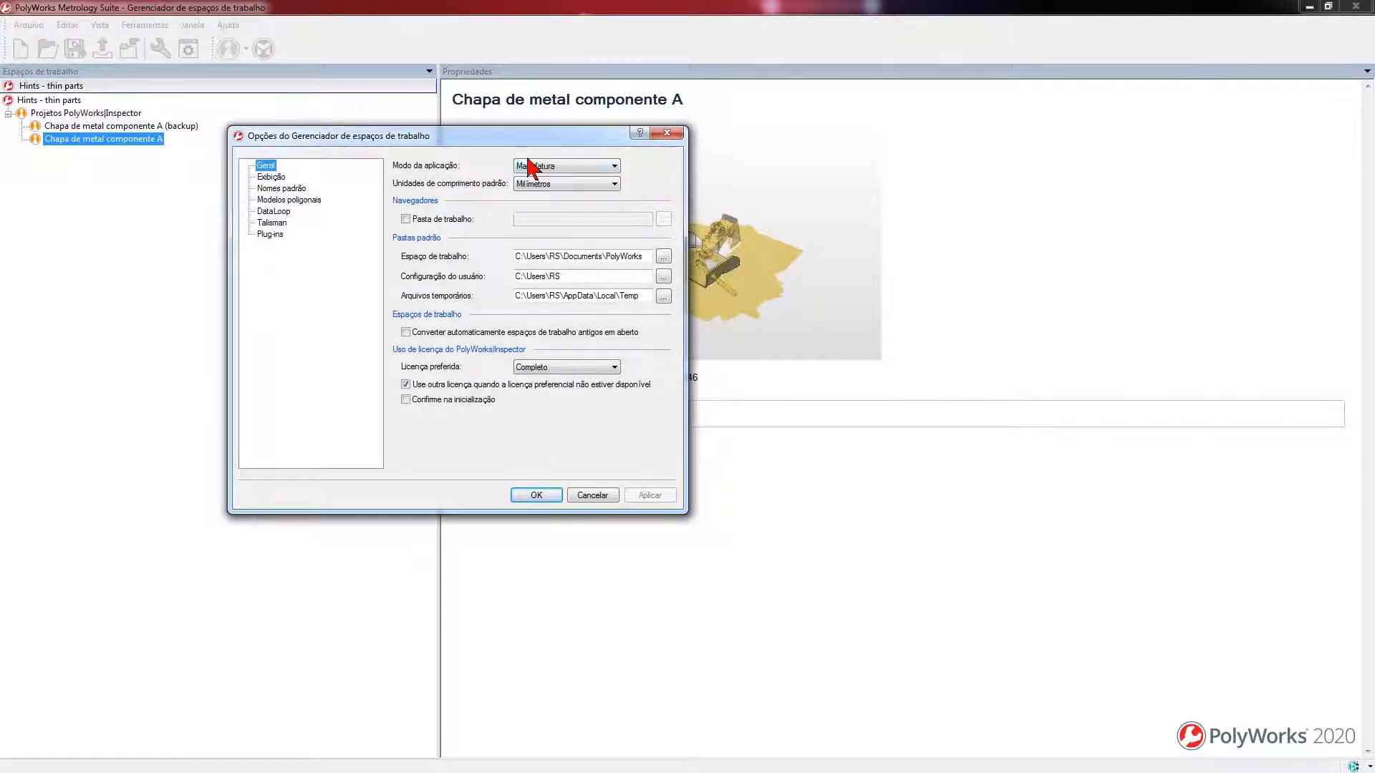
{"action": "left_click", "coordinate": [610, 166]}
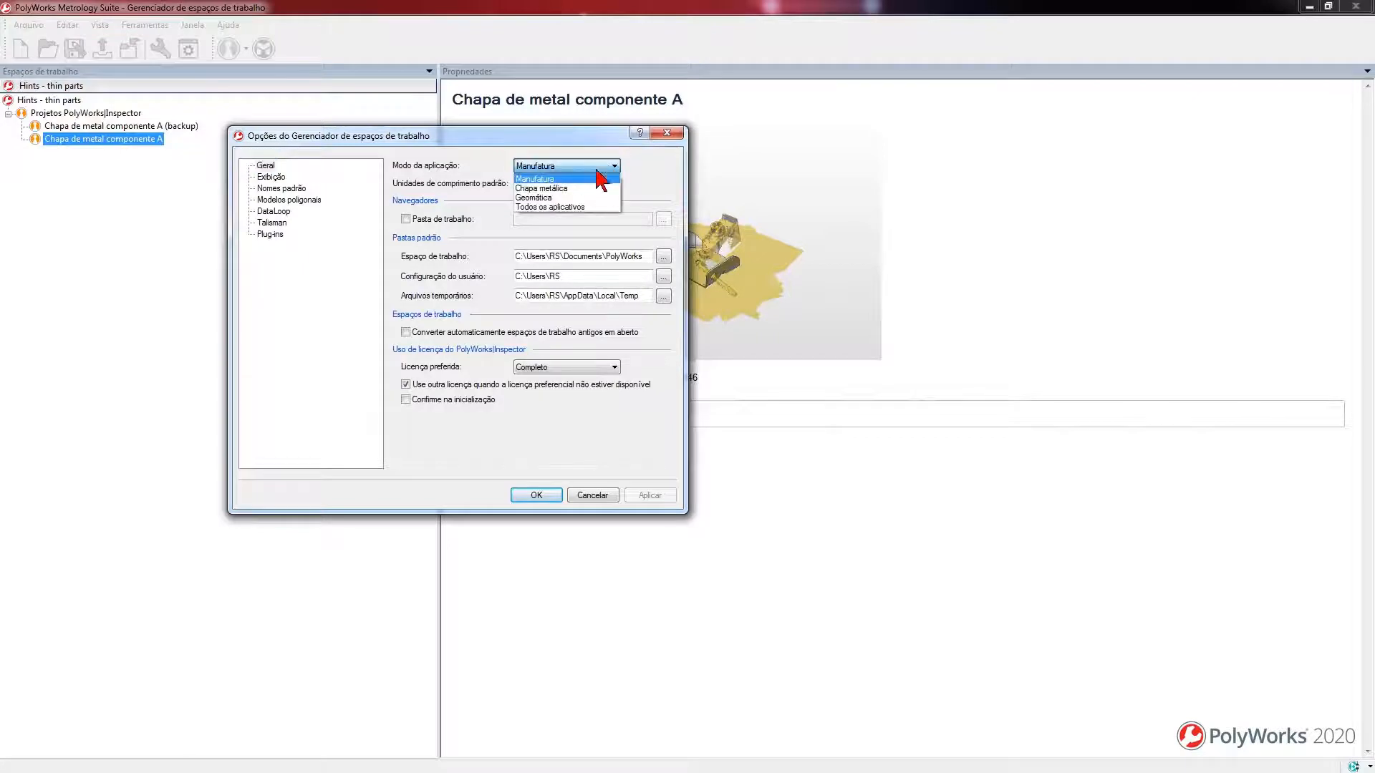
{"action": "left_click", "coordinate": [569, 188]}
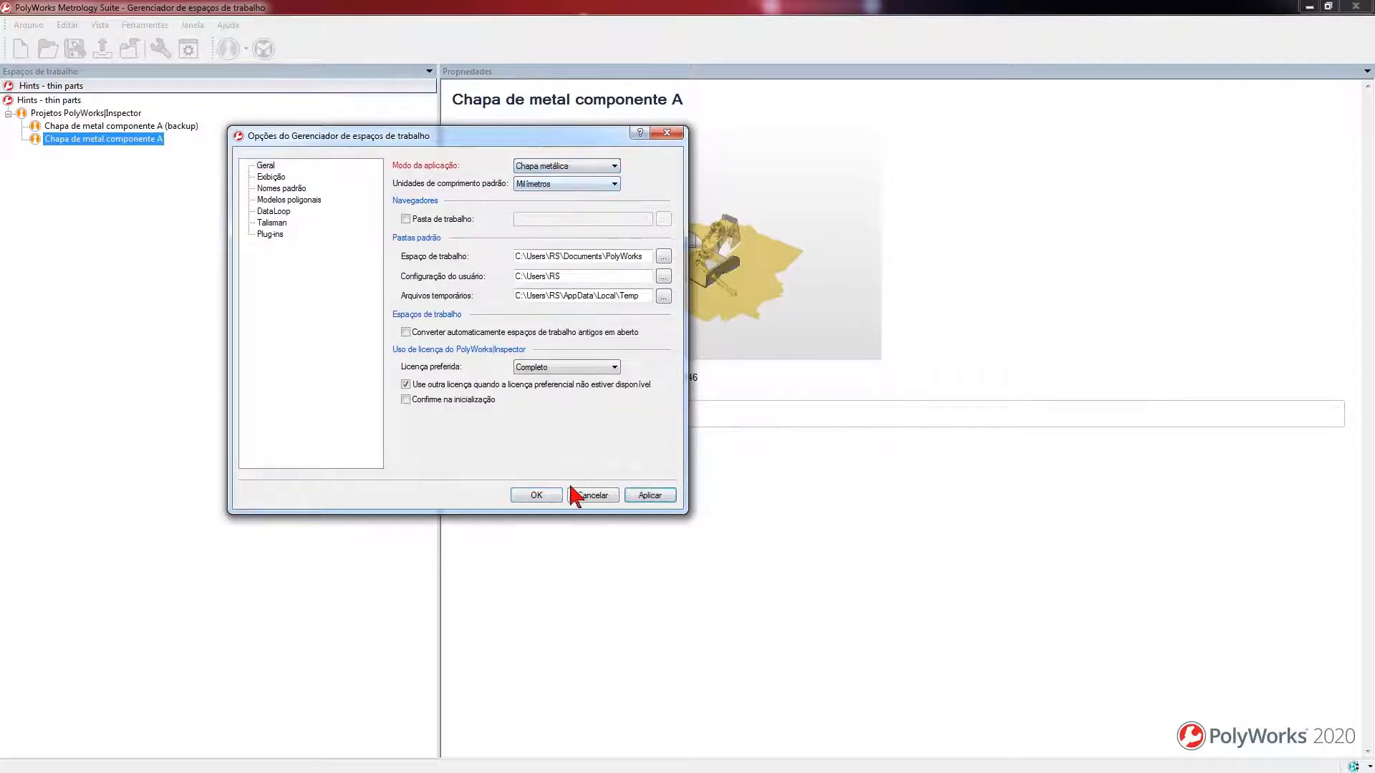
{"action": "left_click", "coordinate": [660, 498]}
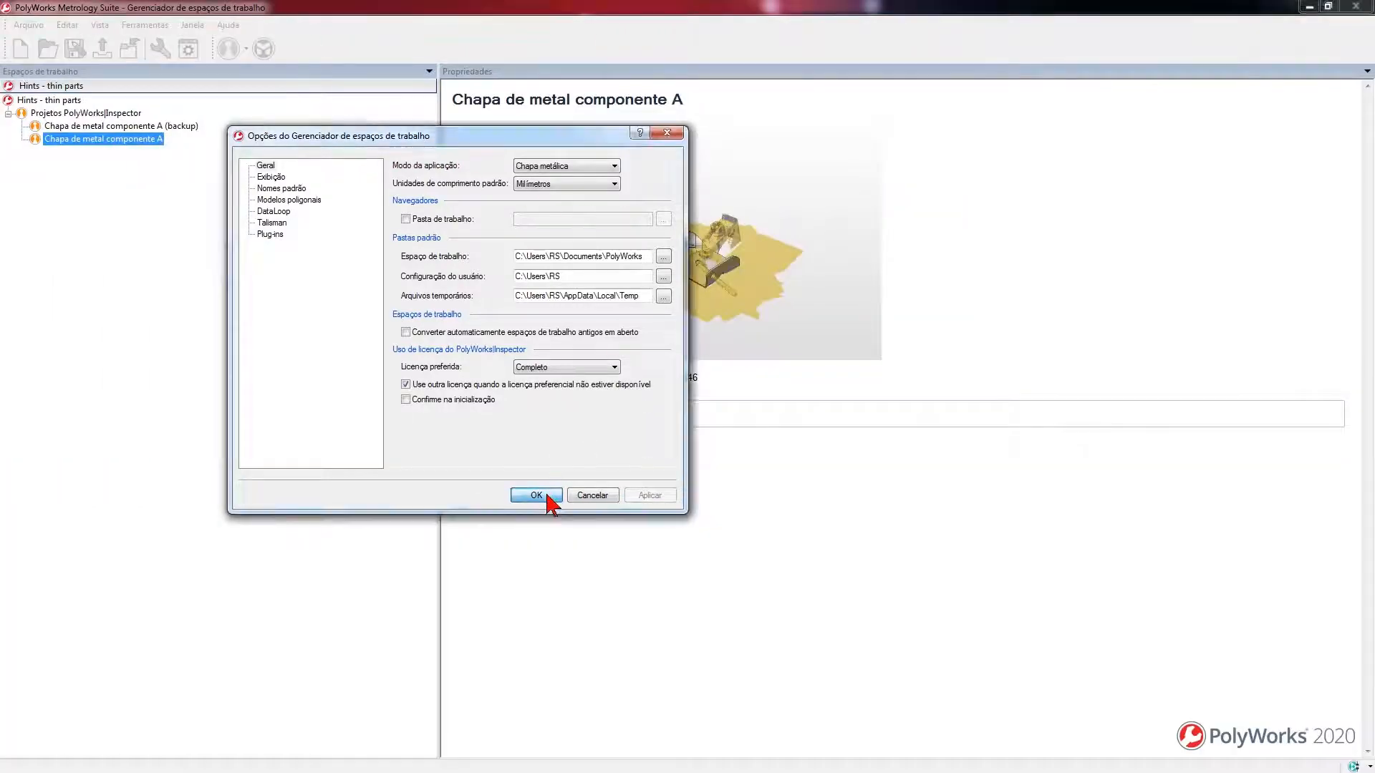
{"action": "left_click", "coordinate": [539, 496]}
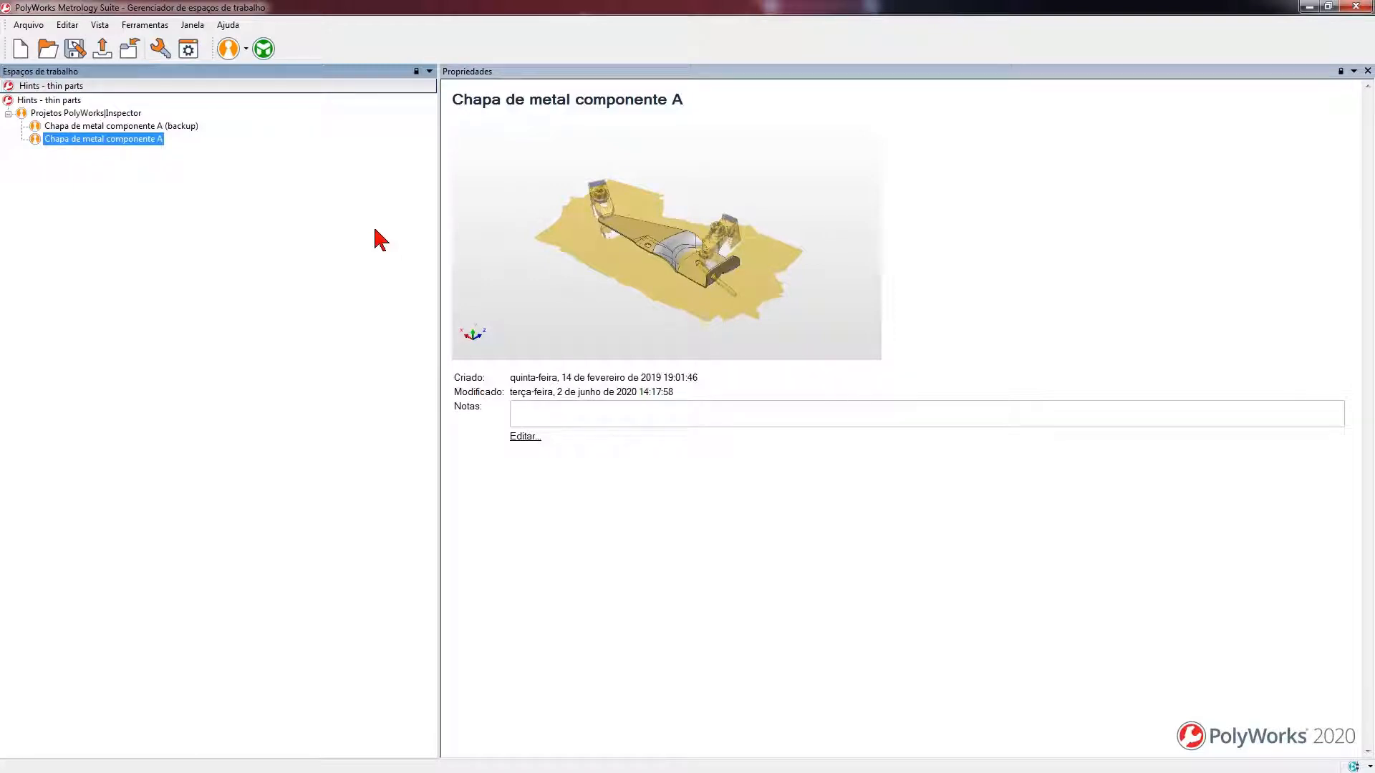
- Open the inspection project Chapa de metal componente A and orient its 3D scene to an isometric view
{"action": "double_click", "coordinate": [121, 140]}
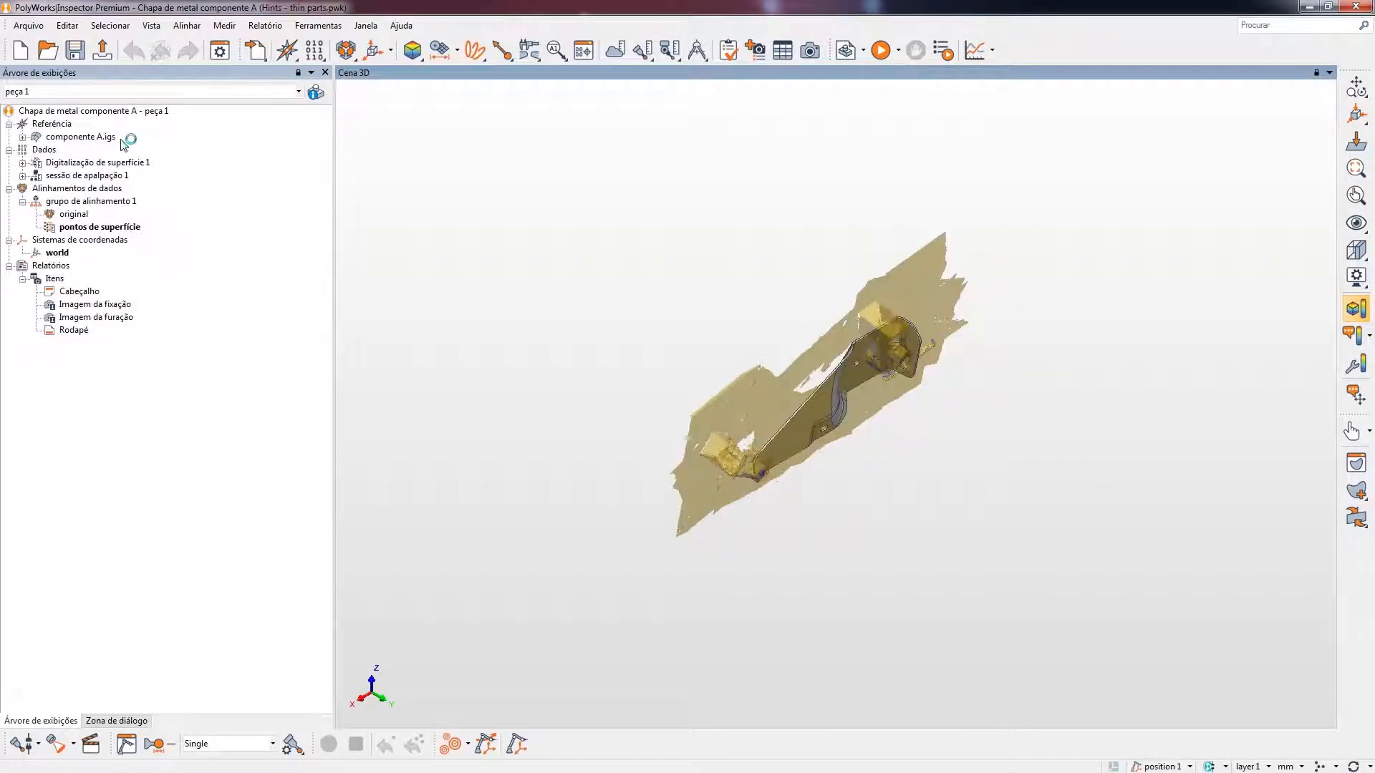
{"action": "left_click_drag", "start_coordinate": [737, 393], "coordinate": [786, 413]}
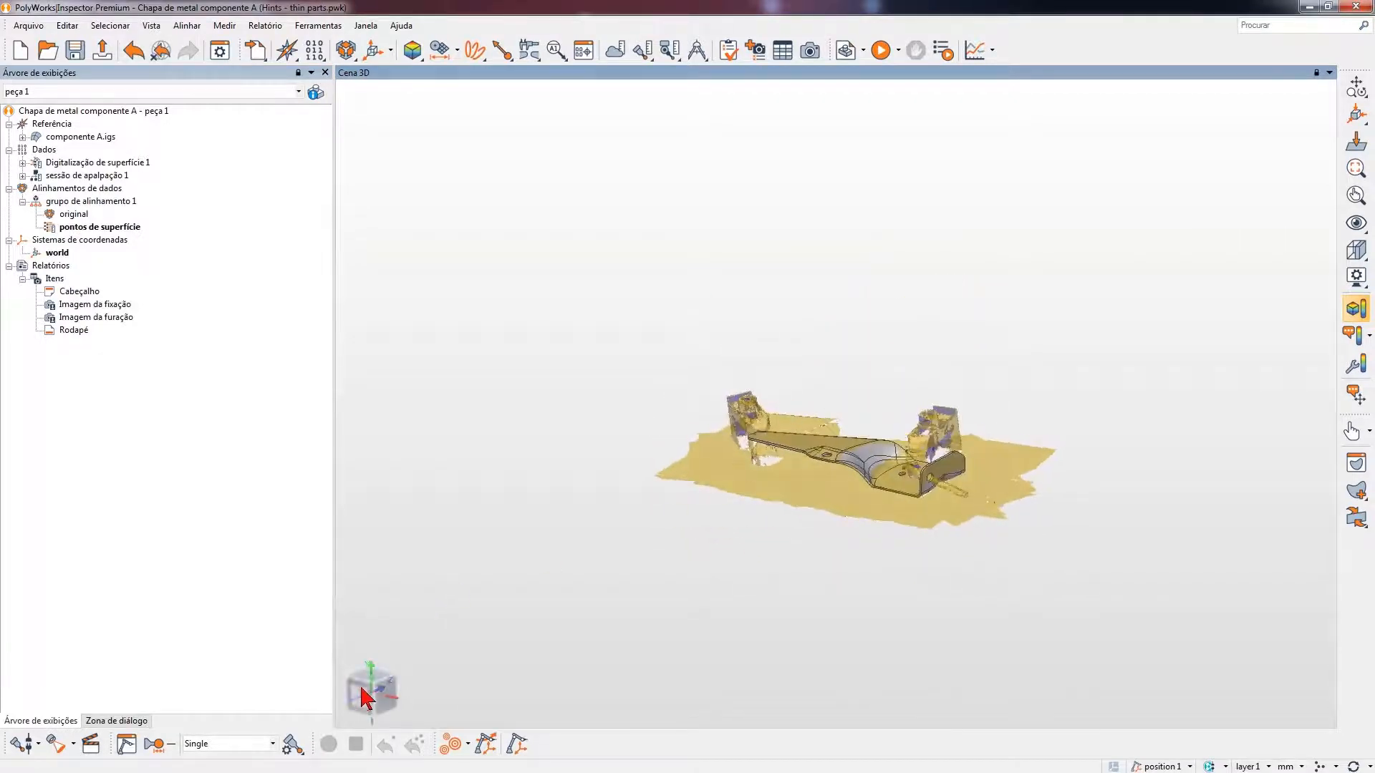
{"action": "left_click", "coordinate": [372, 693]}
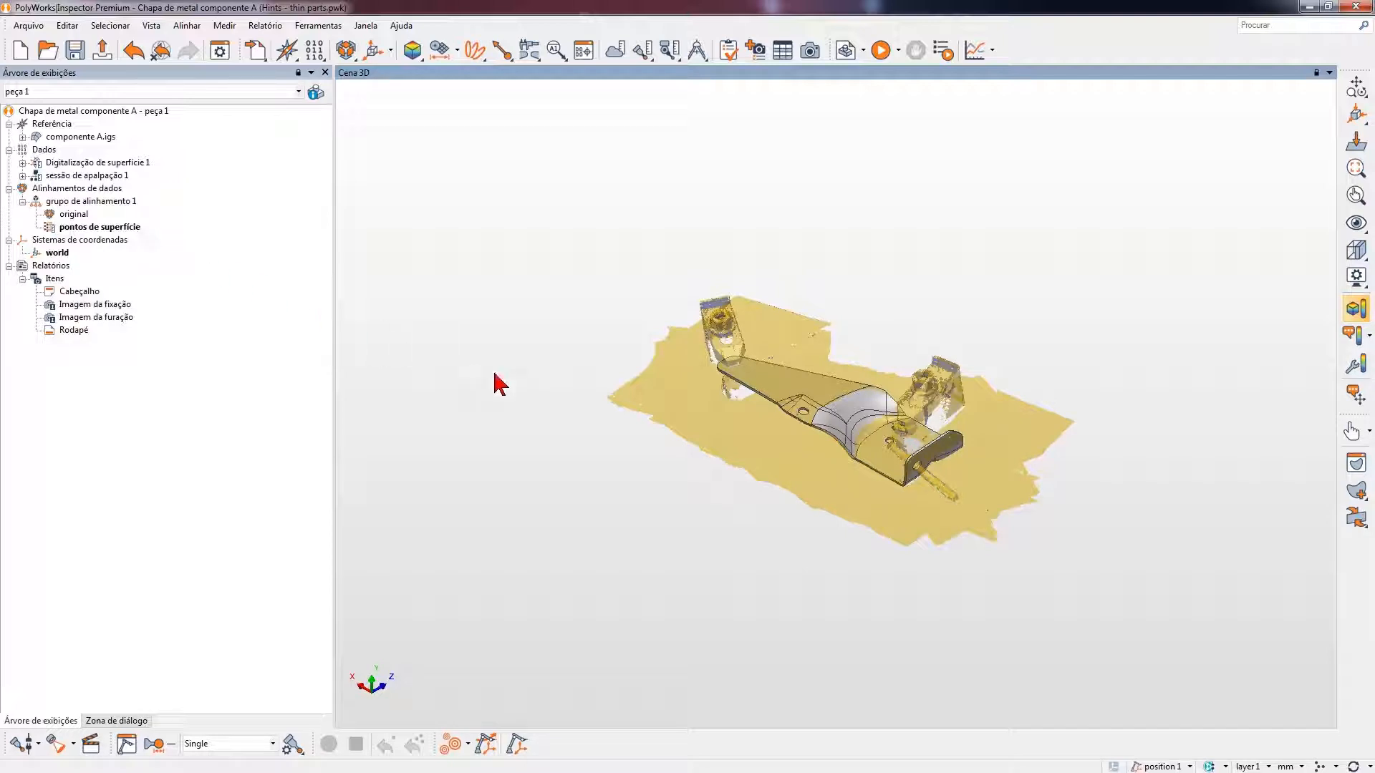
- Hide the componente A.igs reference model to inspect the scan data, show it again and examine the part closely
{"action": "middle_click", "coordinate": [93, 137]}
{"action": "mouse_move", "coordinate": [785, 423]}
{"action": "left_mouse_down"}
{"action": "mouse_move", "coordinate": [770, 476]}
{"action": "mouse_move", "coordinate": [791, 374]}
{"action": "mouse_move", "coordinate": [790, 412]}
{"action": "left_mouse_up"}
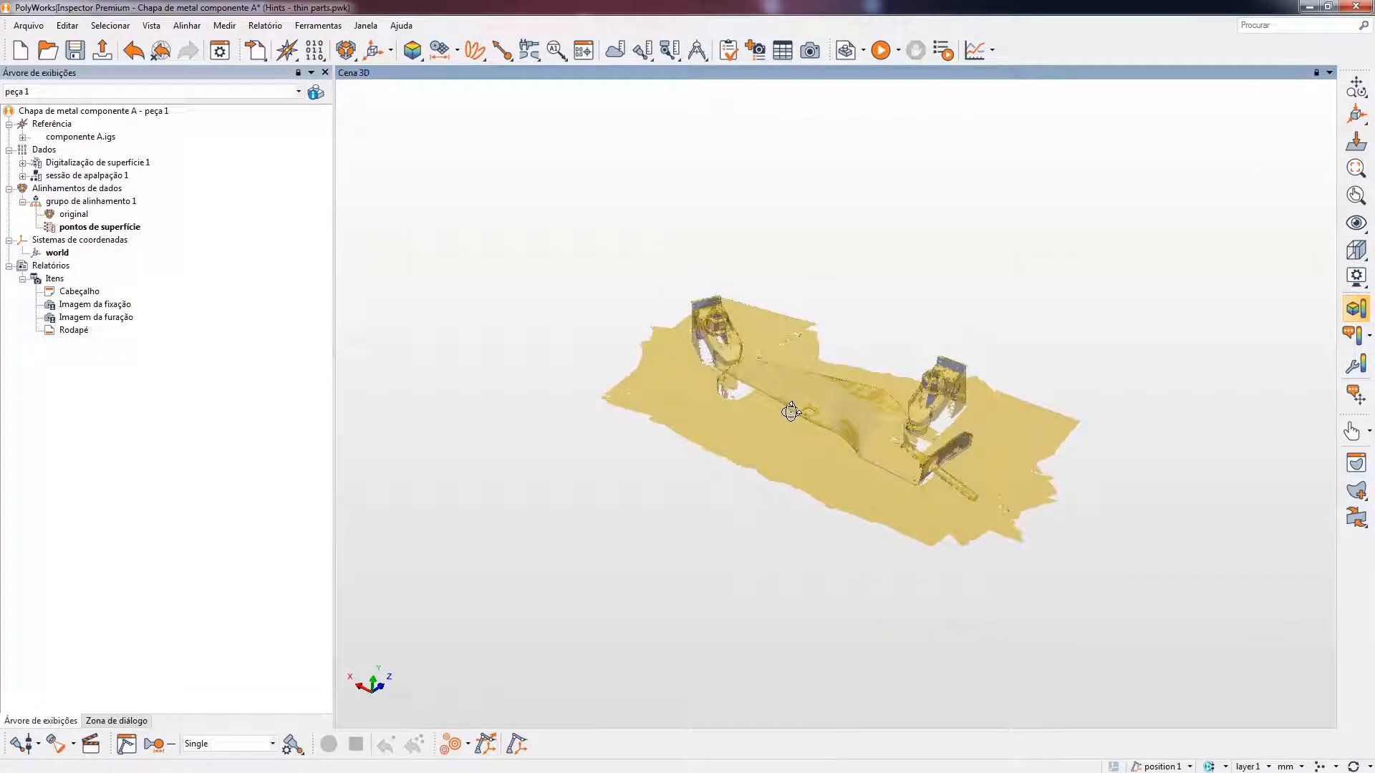
{"action": "middle_click", "coordinate": [96, 136]}
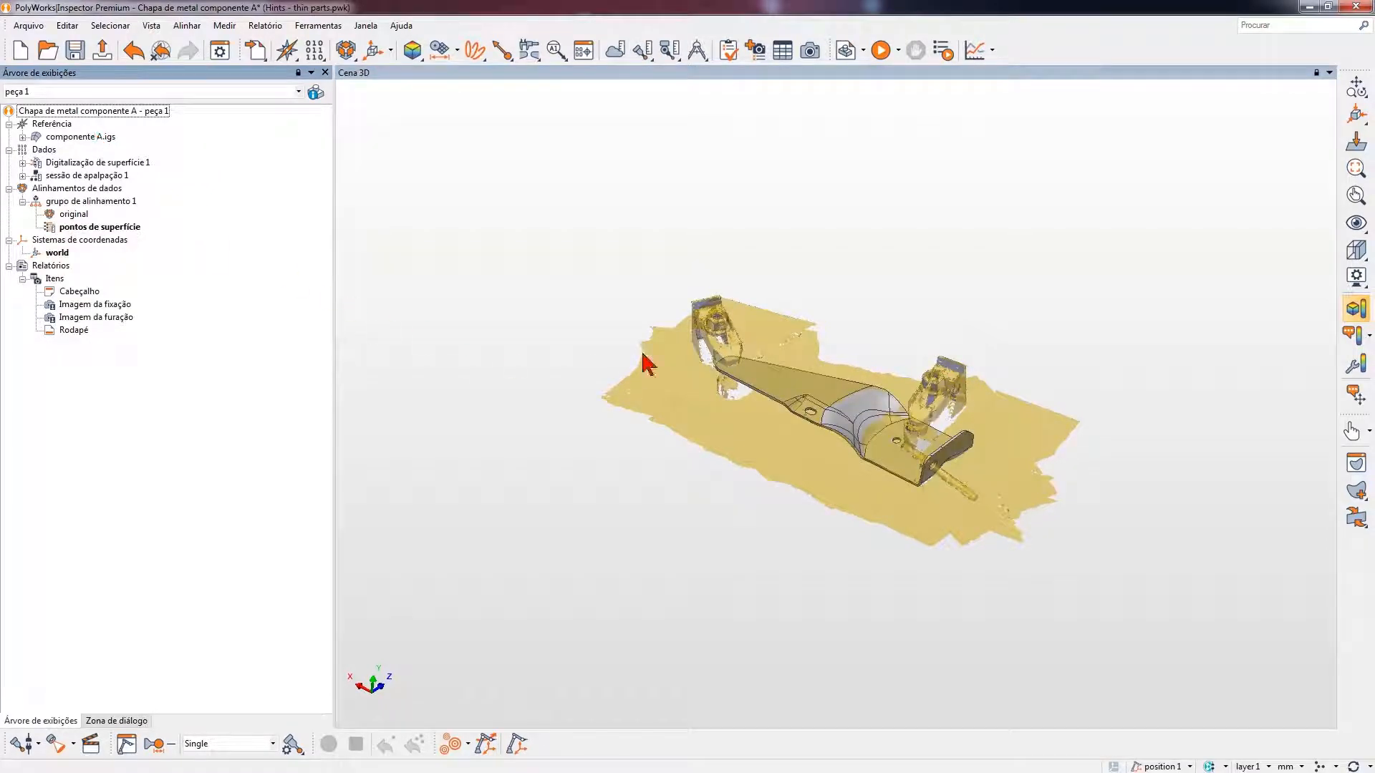
{"action": "left_click_drag", "start_coordinate": [574, 245], "coordinate": [1112, 609]}
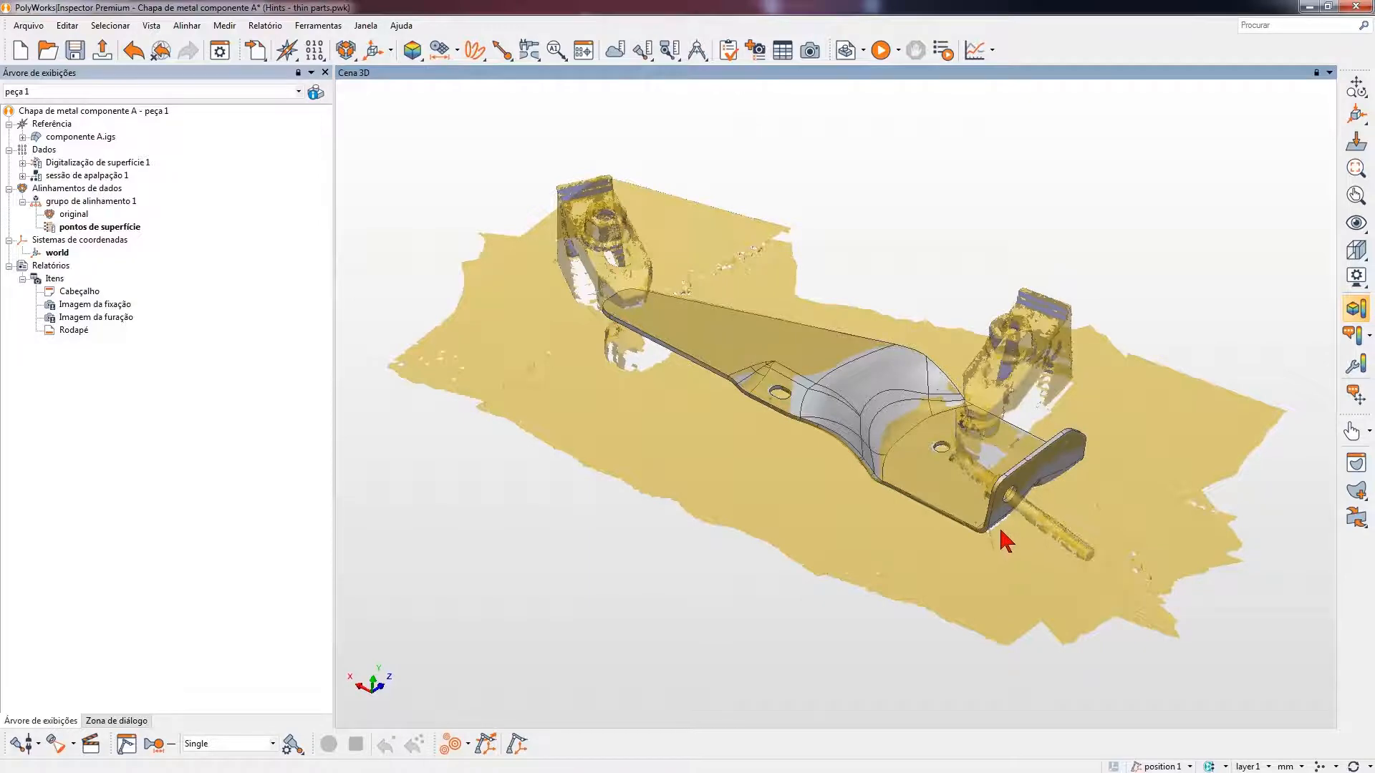
{"action": "scroll", "coordinate": [995, 515], "scroll_direction": "up", "scroll_amount": 2}
{"action": "mouse_move", "coordinate": [993, 483]}
{"action": "left_mouse_down"}
{"action": "mouse_move", "coordinate": [987, 460]}
{"action": "mouse_move", "coordinate": [990, 497]}
{"action": "left_mouse_up"}
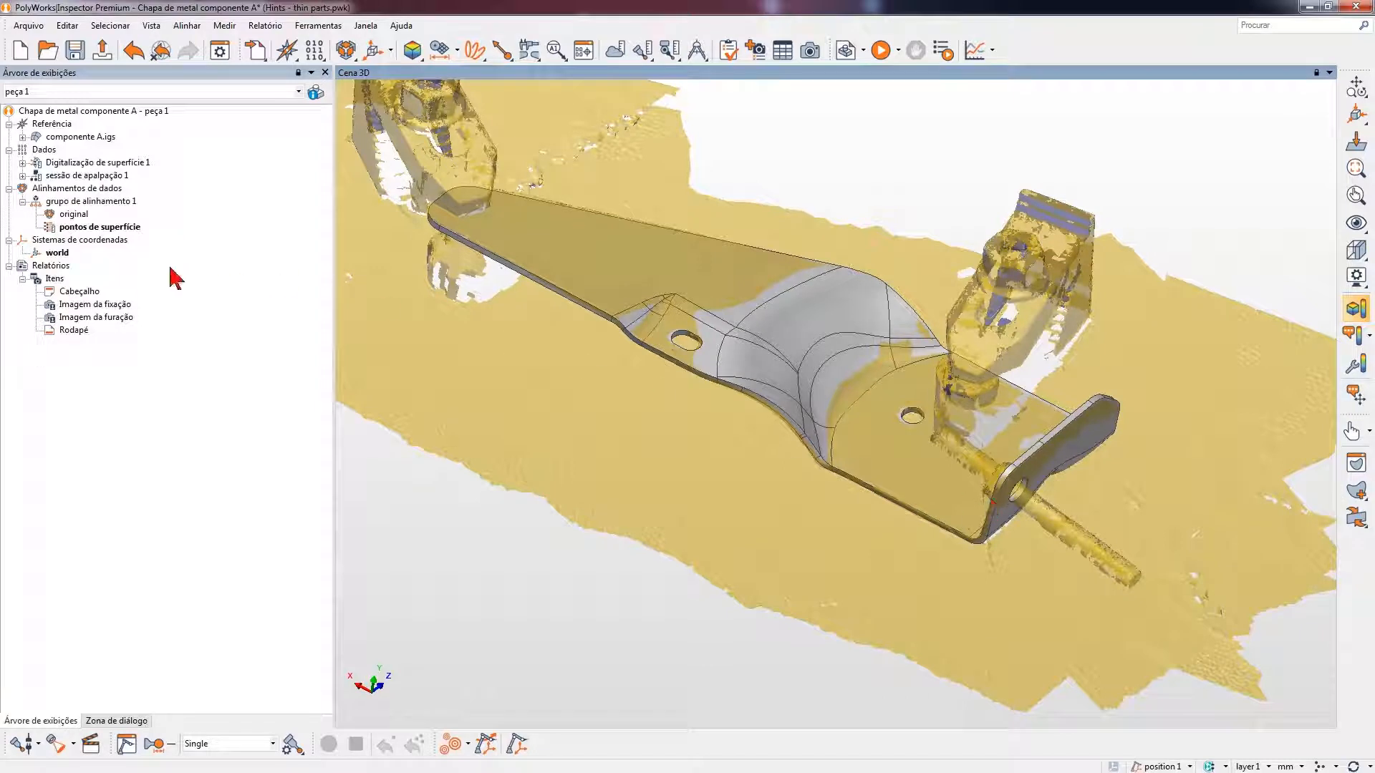
- View the report image Imagem da fixação showing the part's clamping setup and close it
{"action": "left_click", "coordinate": [99, 307]}
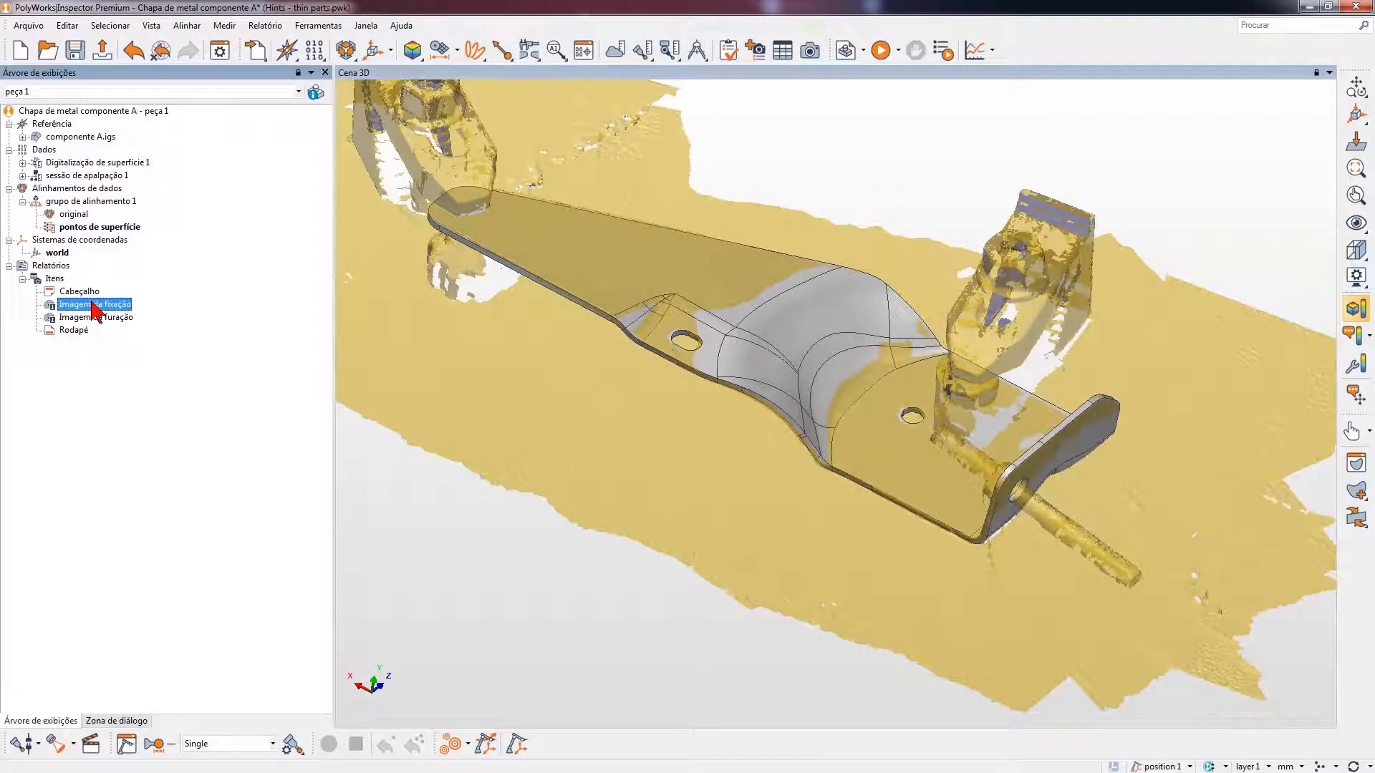
{"action": "double_click", "coordinate": [95, 305]}
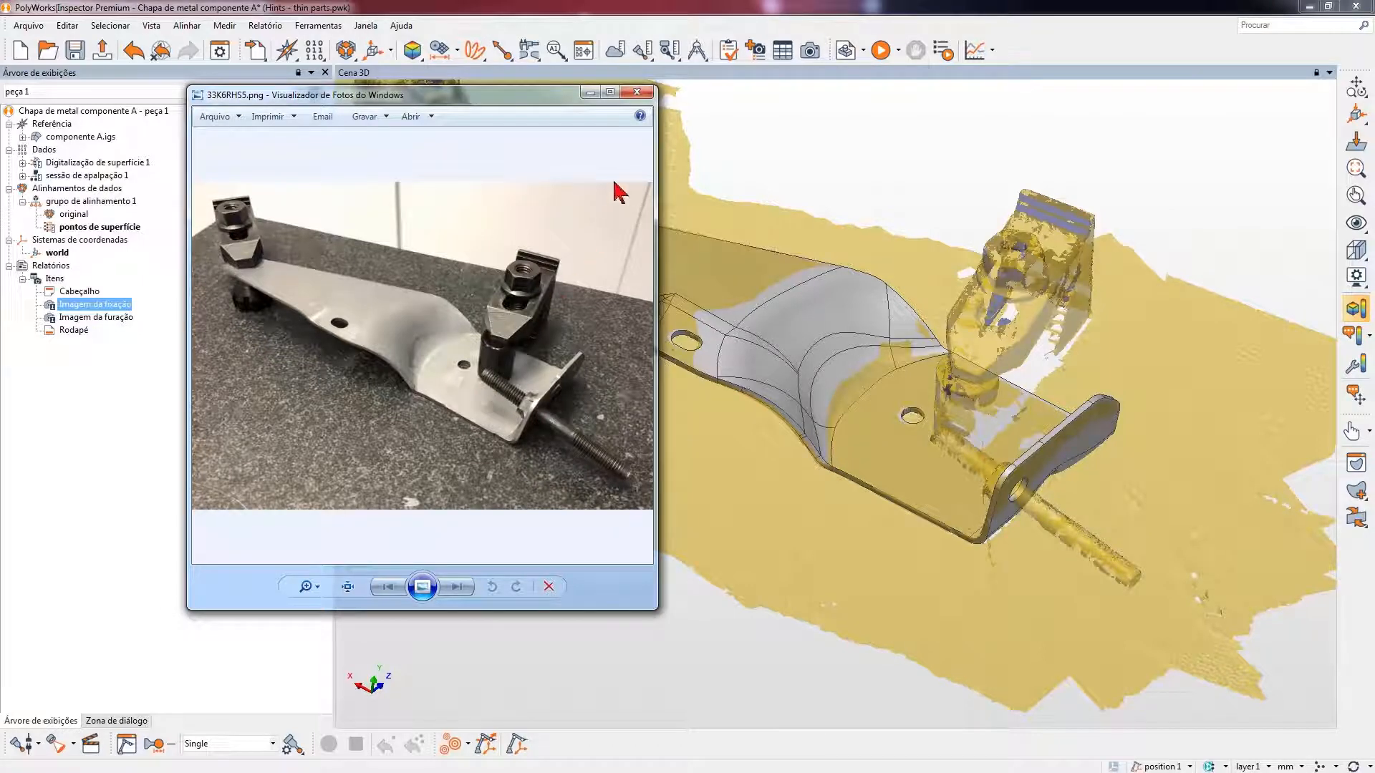
{"action": "left_click", "coordinate": [636, 91]}
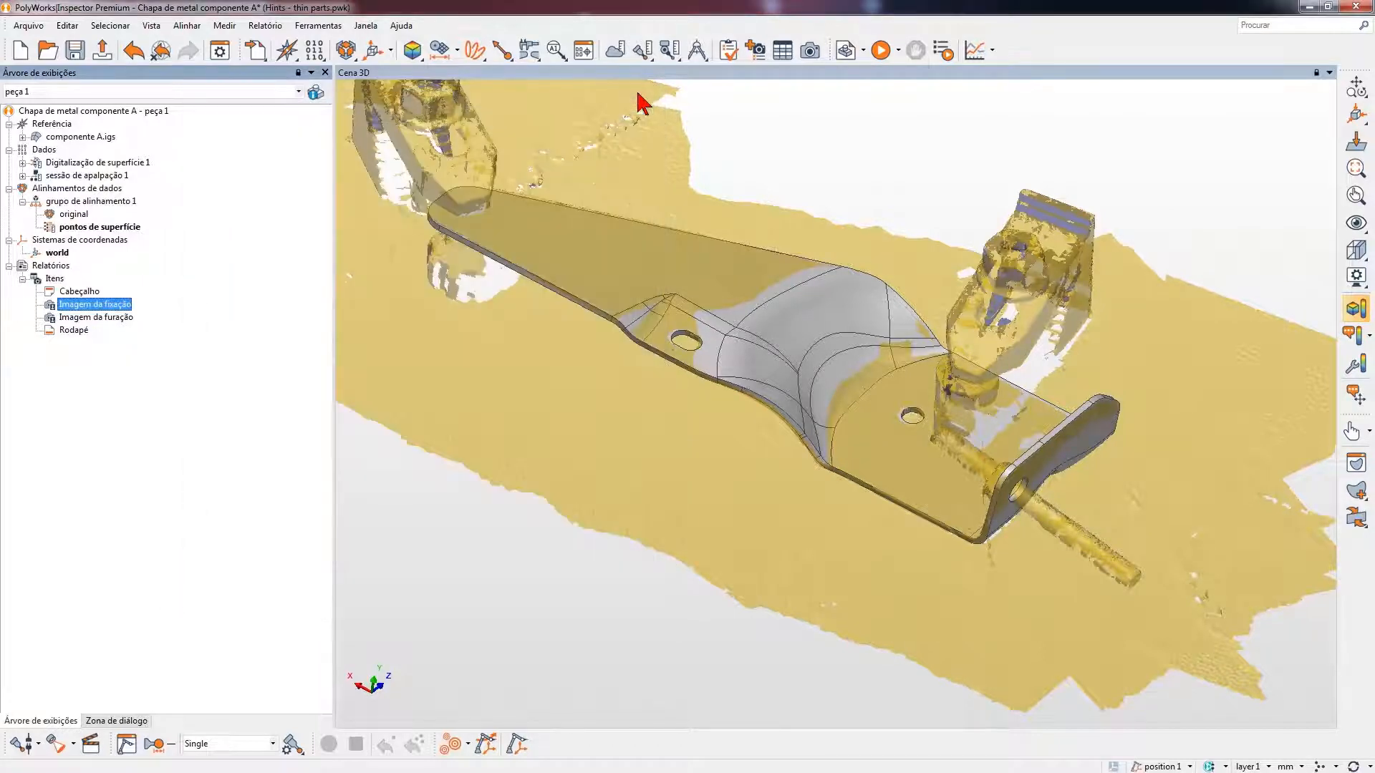
- Create an oblong entity by picking the elongated hole's edge on the CAD model
{"action": "left_click_drag", "start_coordinate": [645, 311], "coordinate": [750, 386]}
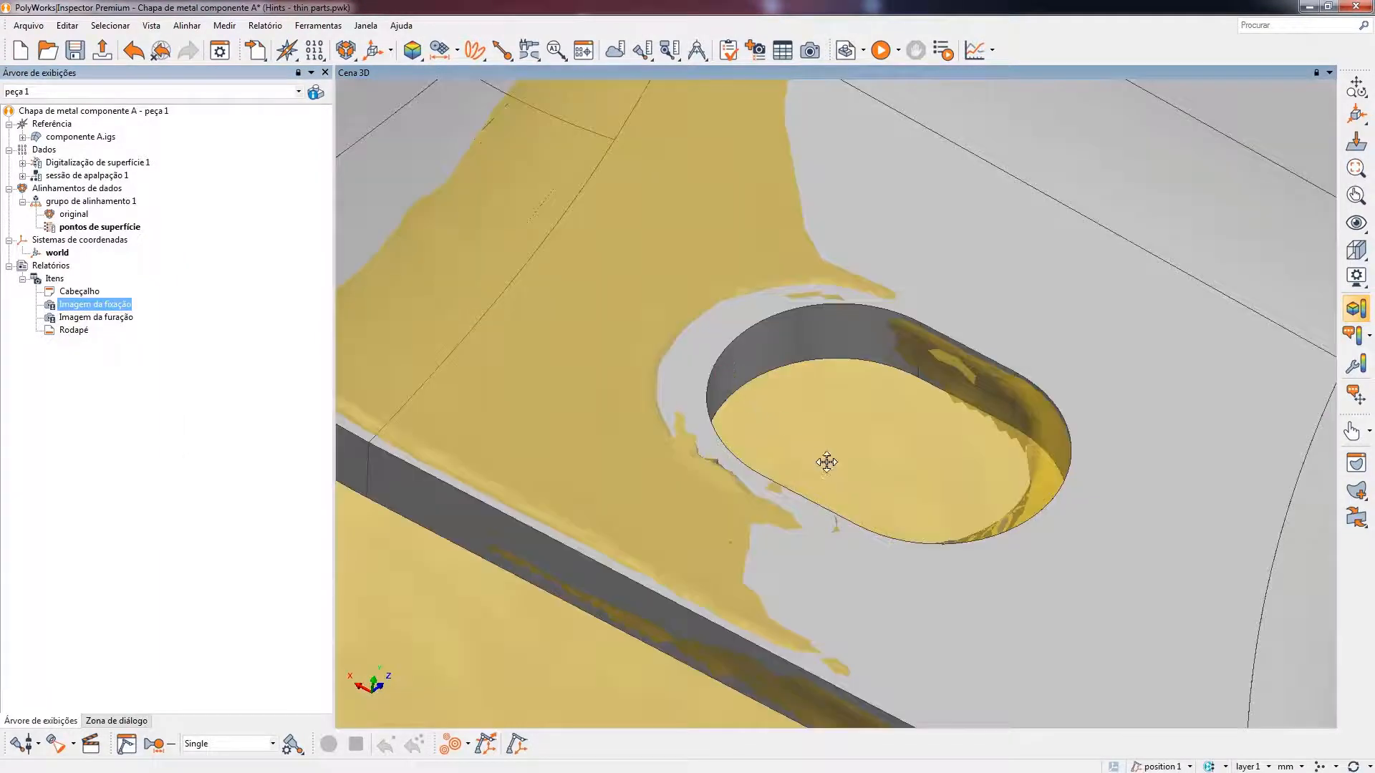
{"action": "middle_click_drag", "start_coordinate": [826, 463], "coordinate": [766, 436]}
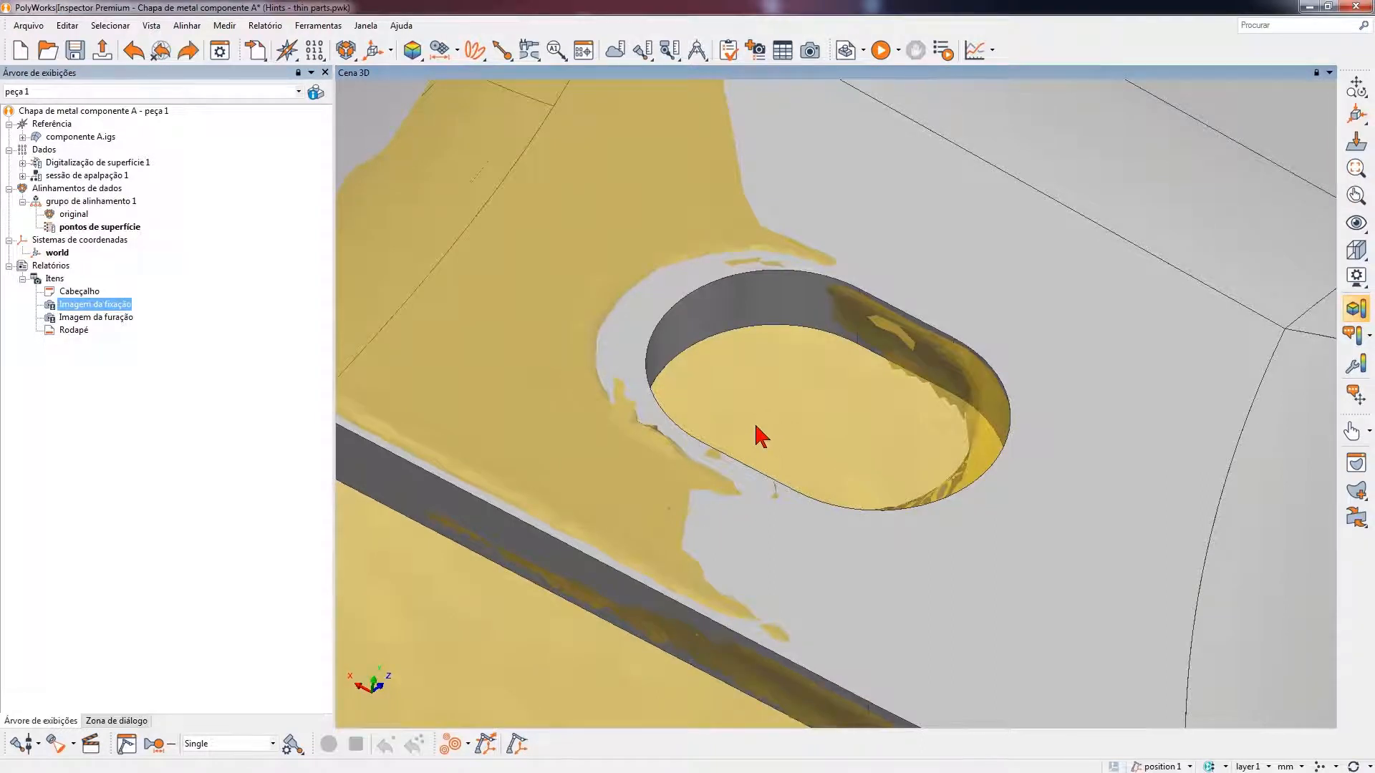
{"action": "left_click", "coordinate": [441, 50]}
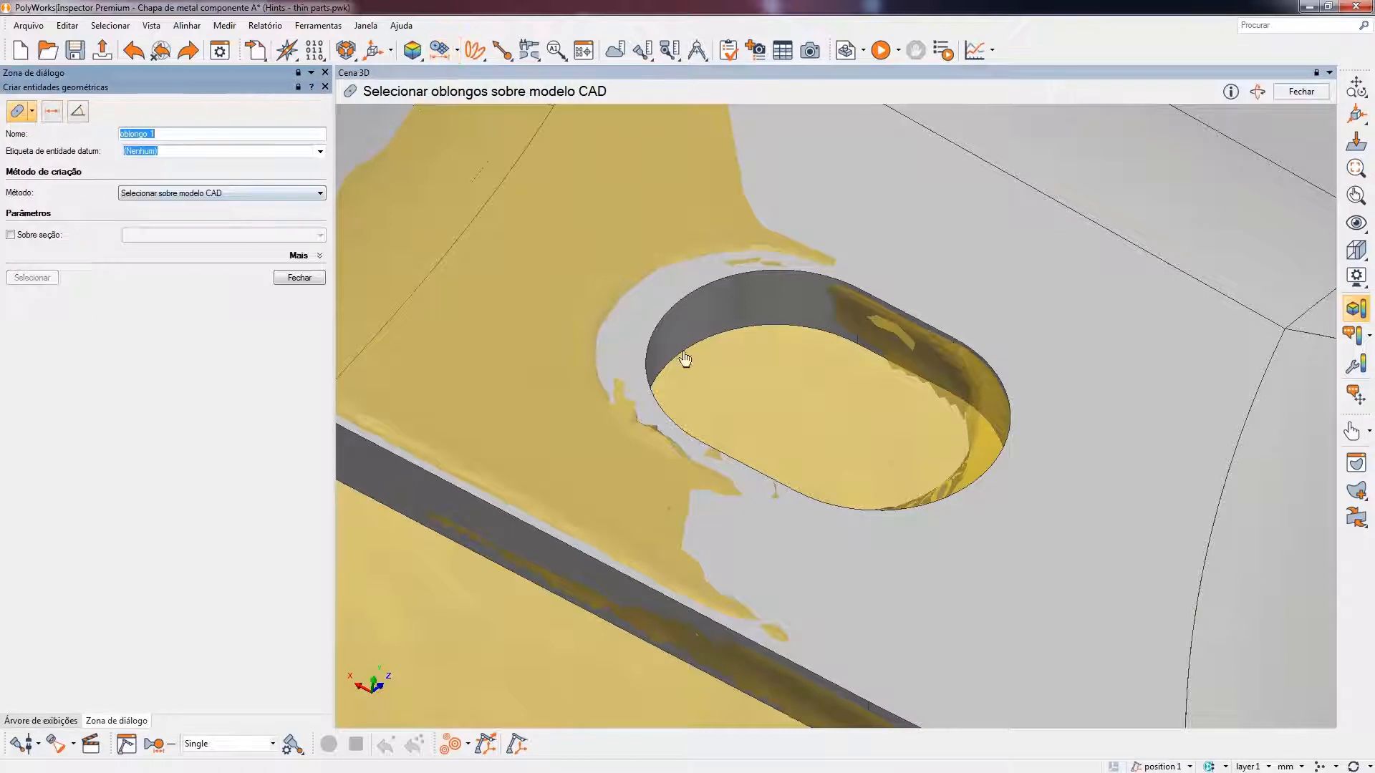
{"action": "left_click", "coordinate": [921, 324]}
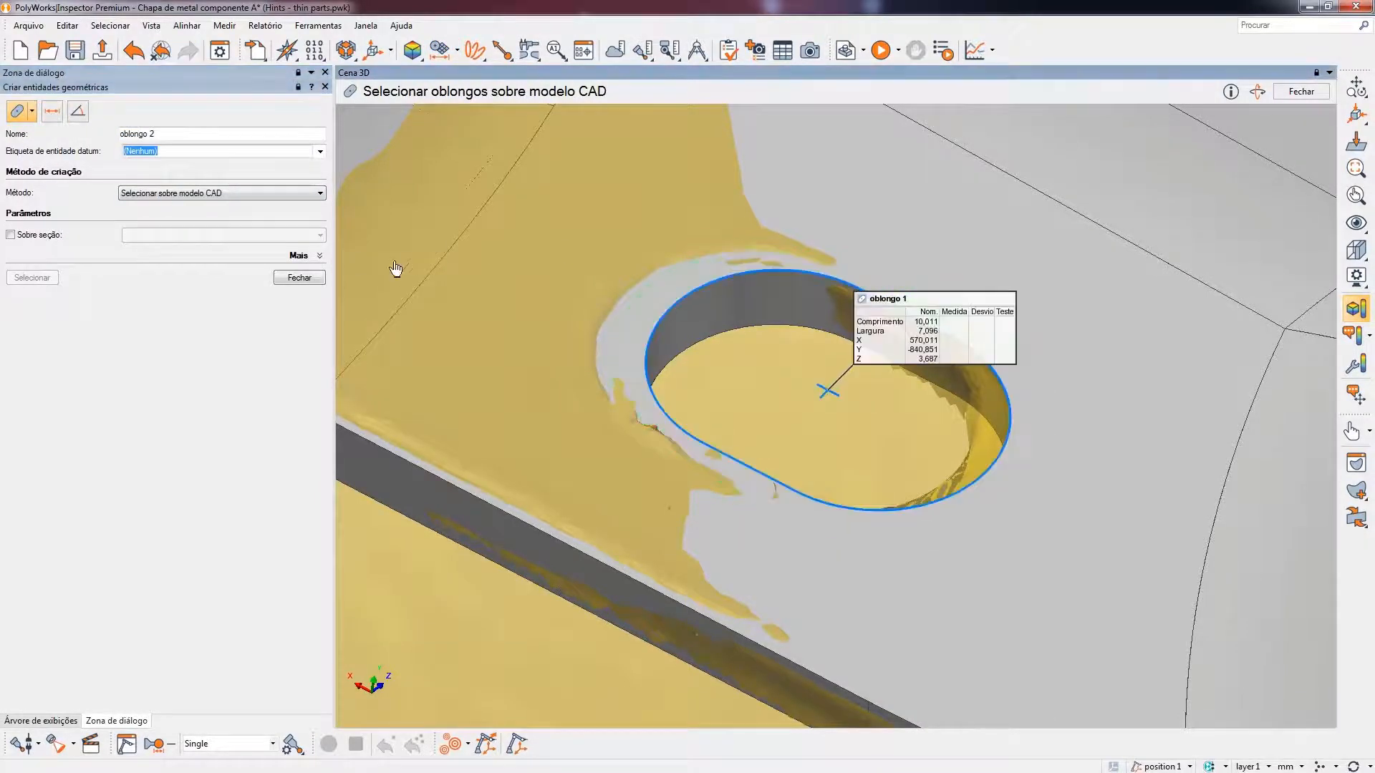
{"action": "left_click", "coordinate": [292, 278]}
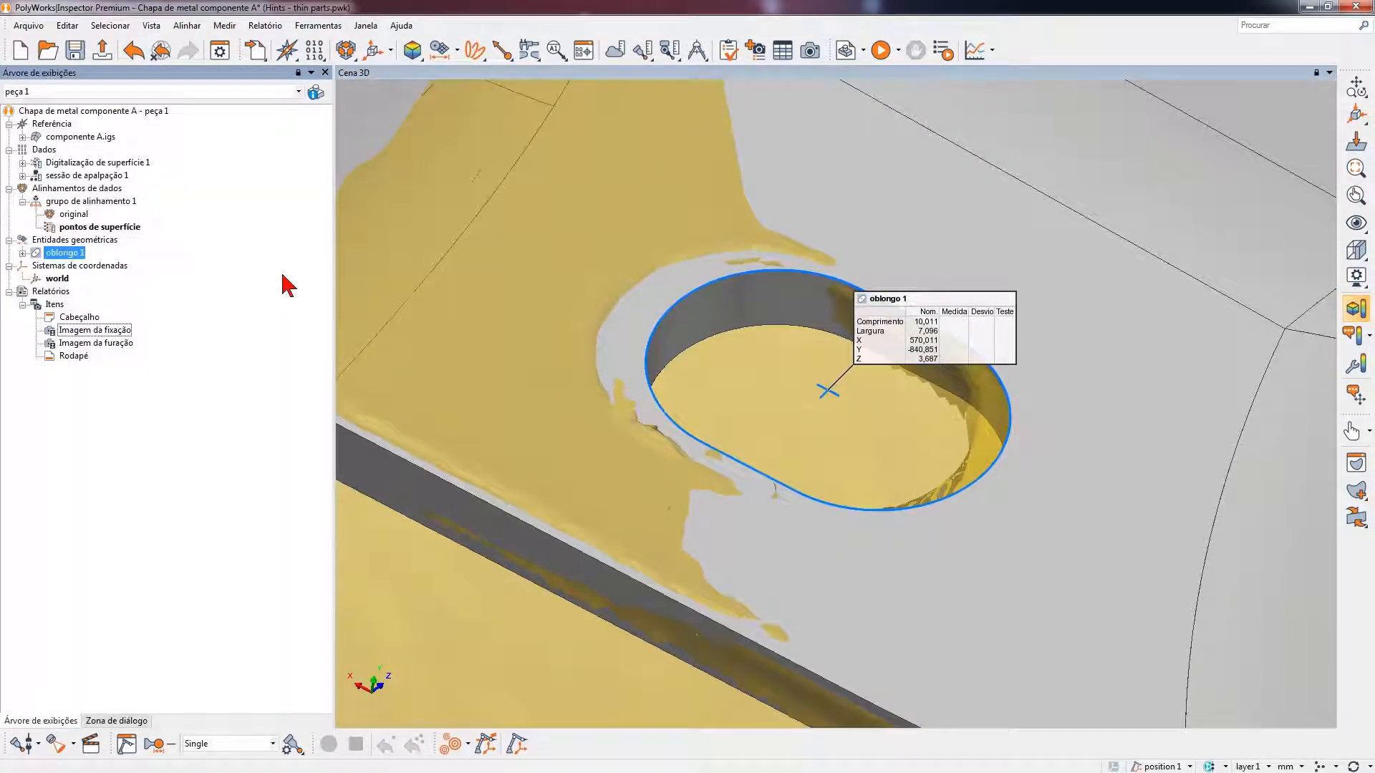
- Open the probed measurement setup for oblongo 1 and set its thin-material thickness to 2 mm
{"action": "right_click", "coordinate": [72, 257]}
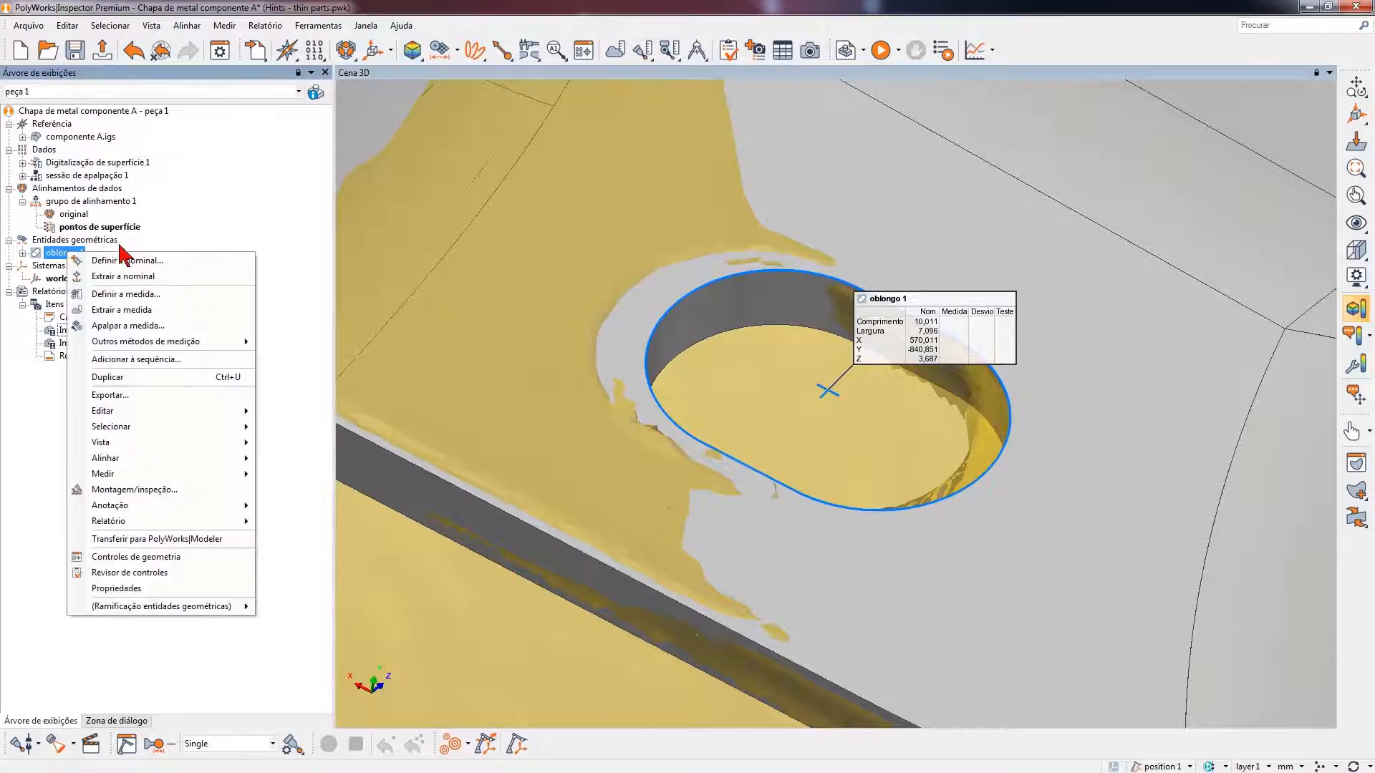
{"action": "left_click", "coordinate": [169, 327]}
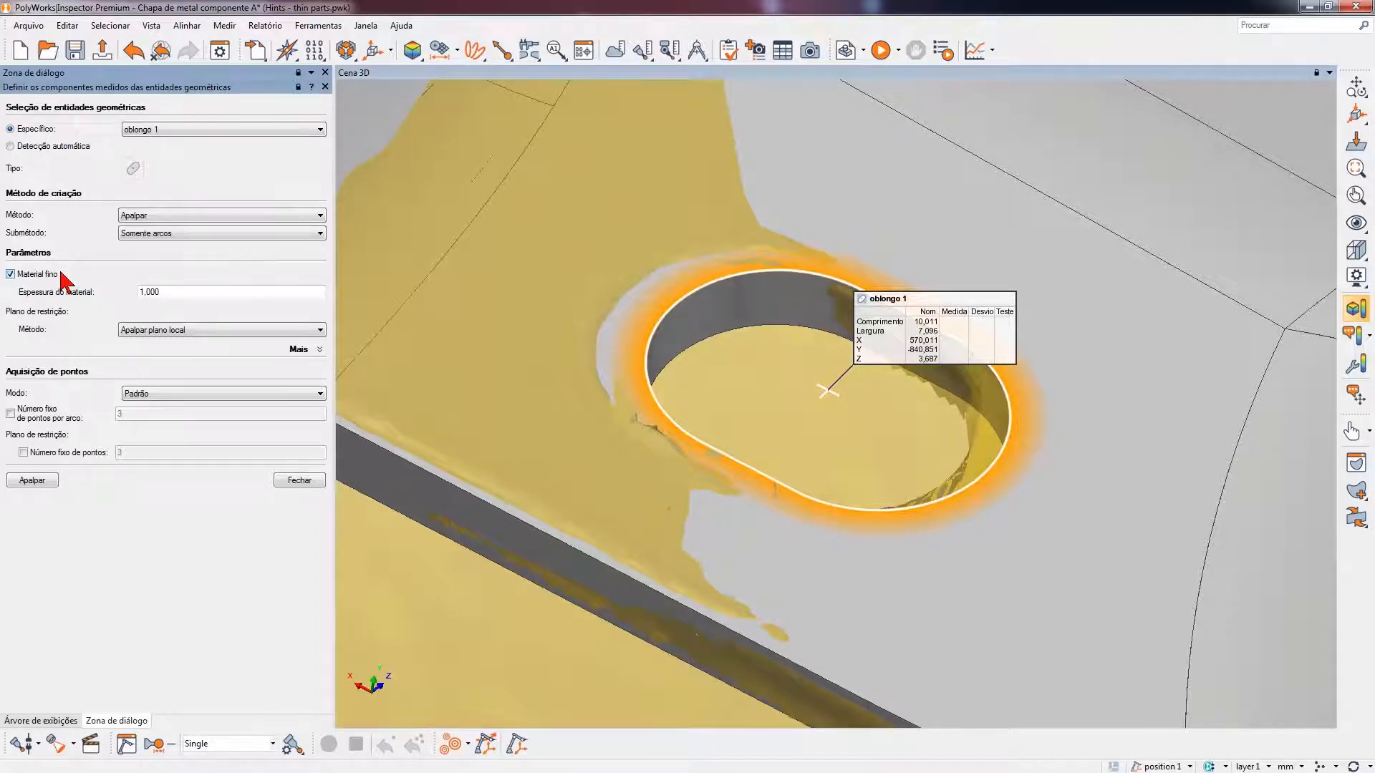
{"action": "double_click", "coordinate": [148, 291]}
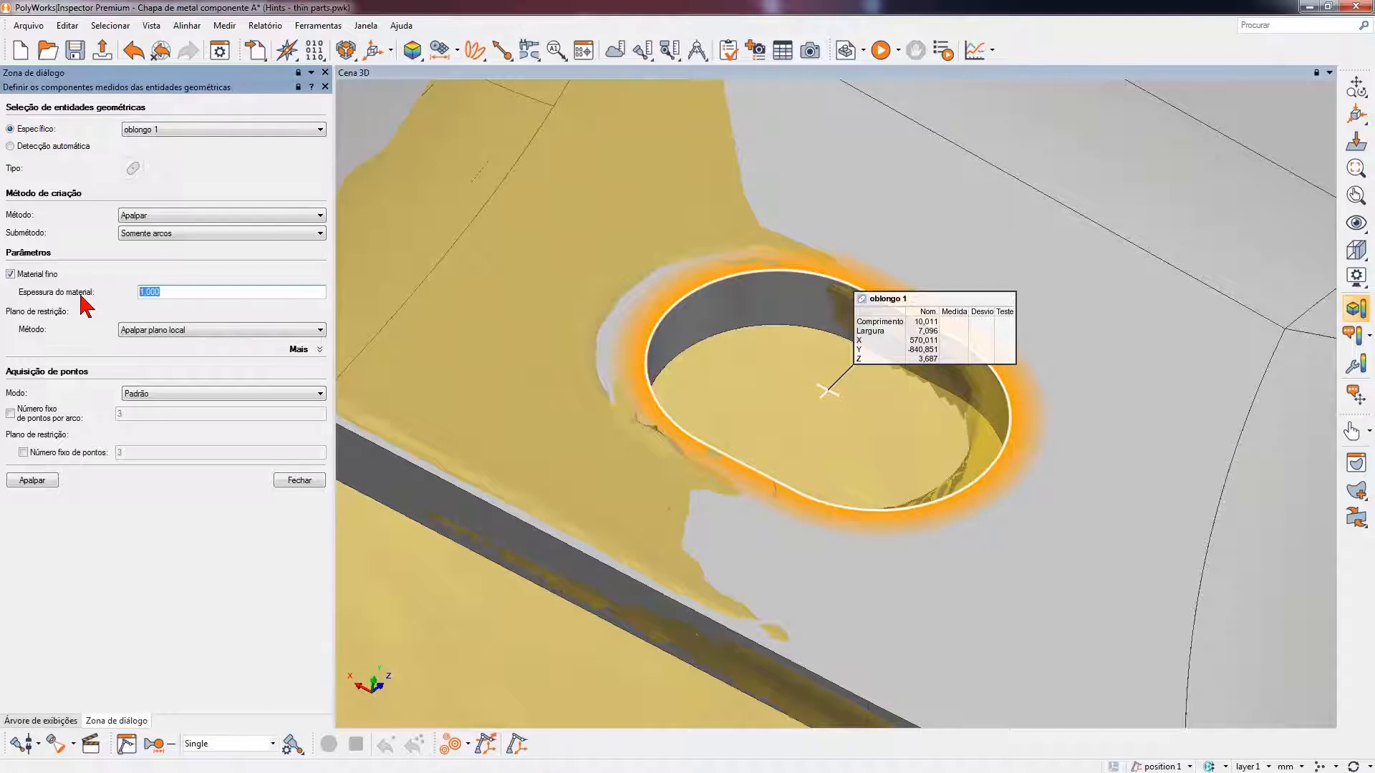
{"action": "type", "text": "2"}
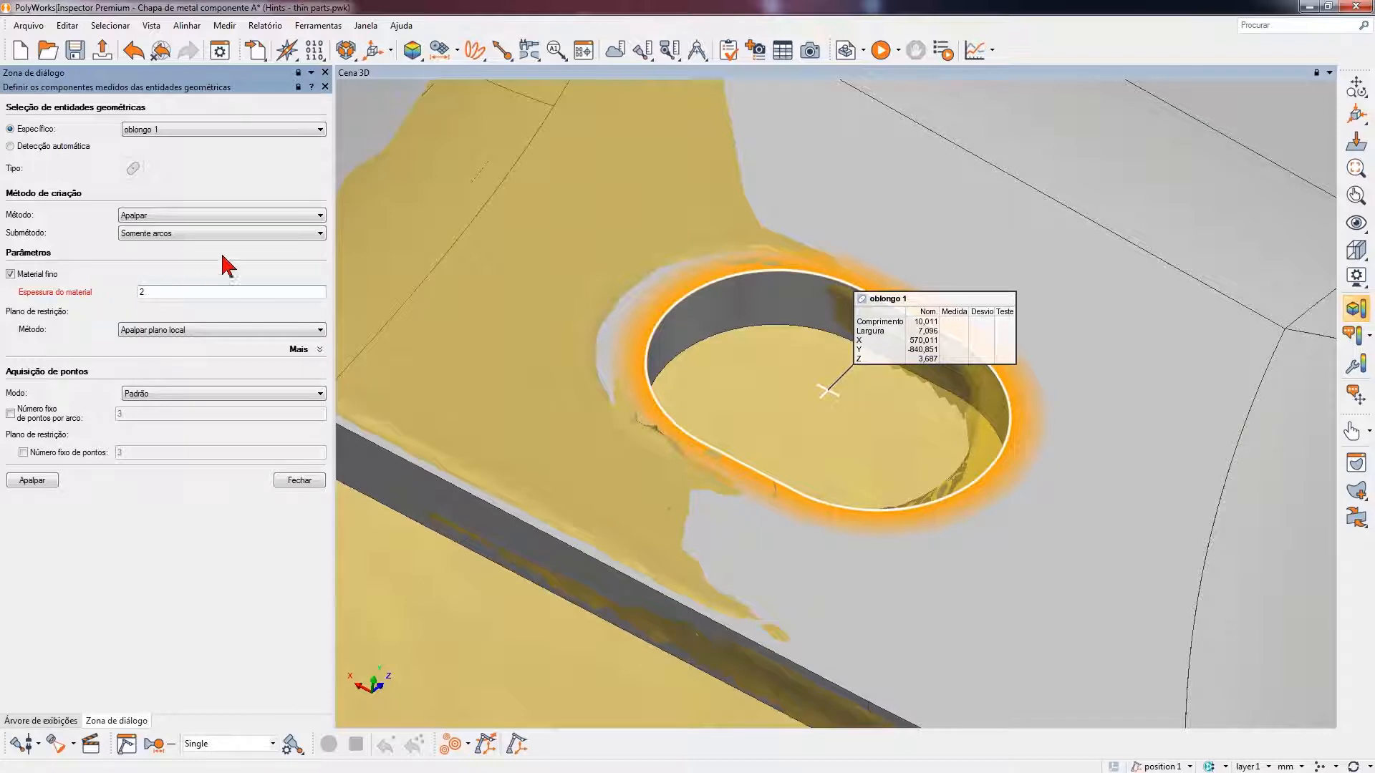
- Set the probing submethod for oblongo 1 to Lados e arcos
{"action": "left_click", "coordinate": [234, 233]}
{"action": "left_click", "coordinate": [174, 233]}
{"action": "left_click", "coordinate": [174, 233]}
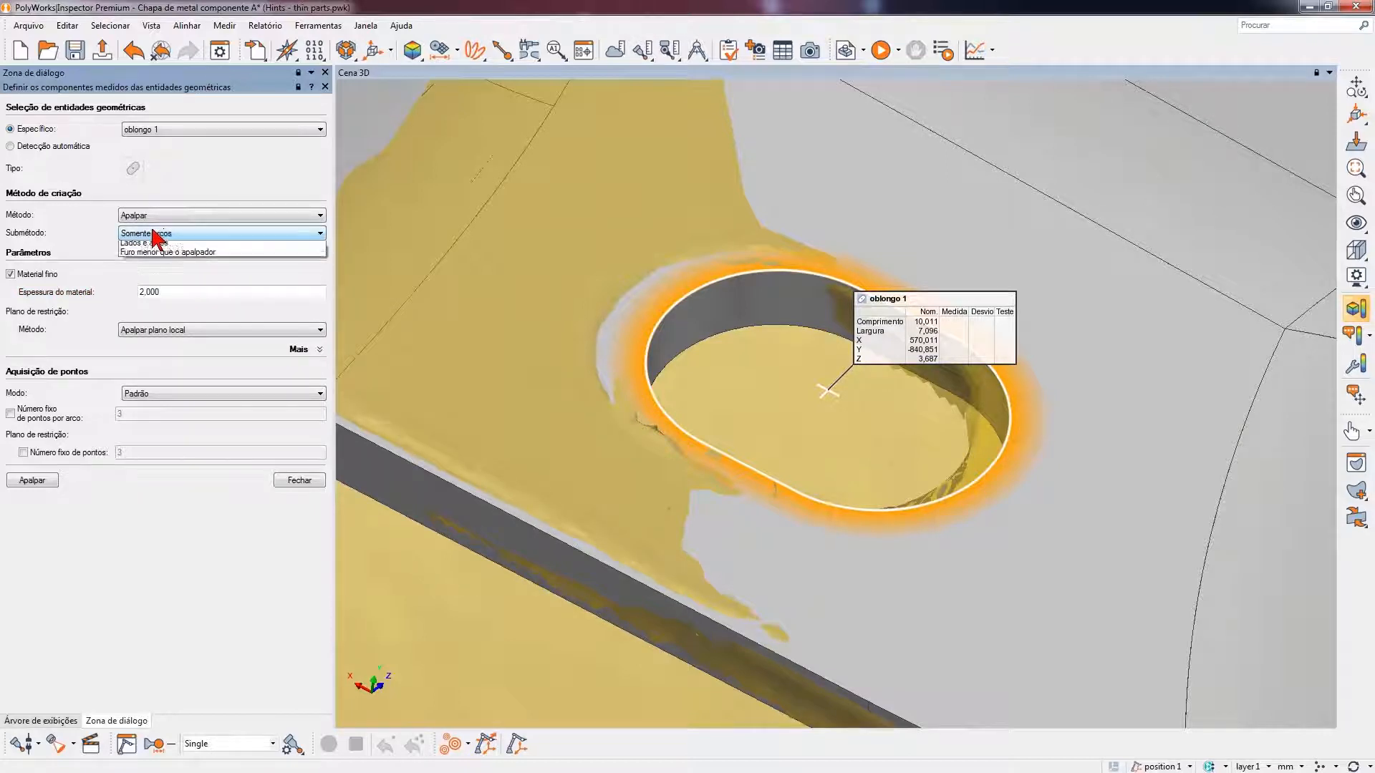
{"action": "left_click", "coordinate": [193, 257]}
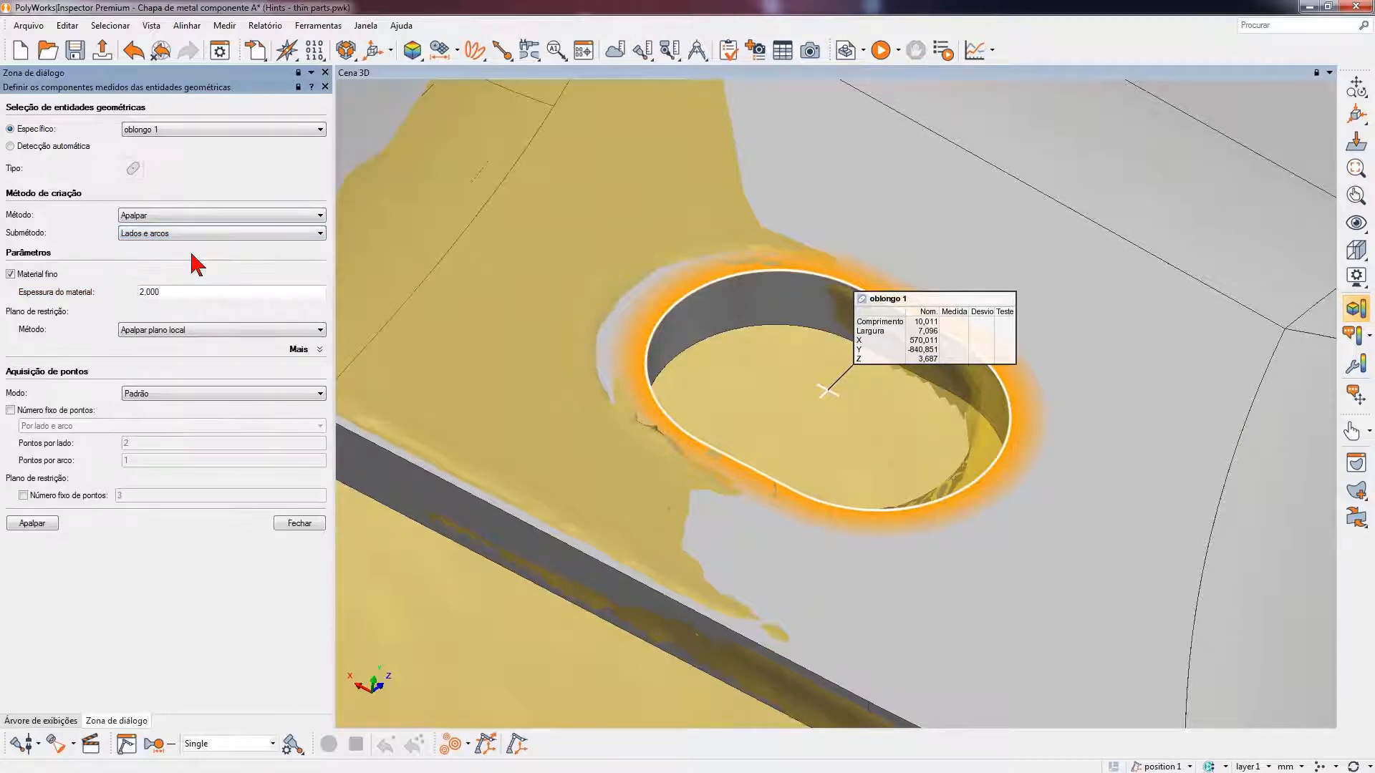
- Start probing oblongo 1 and hide all reference objects in the 3D scene
{"action": "left_click", "coordinate": [51, 526]}
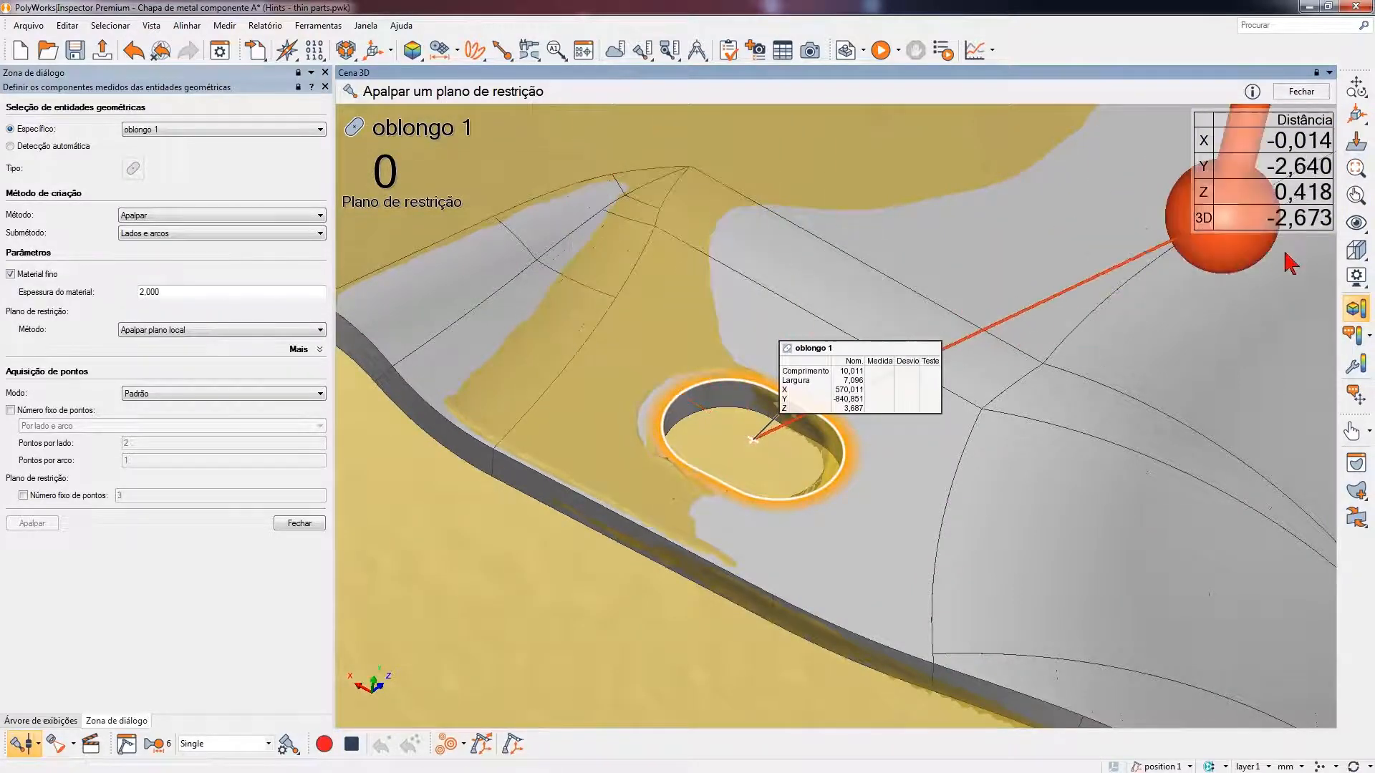
{"action": "left_click", "coordinate": [1355, 224]}
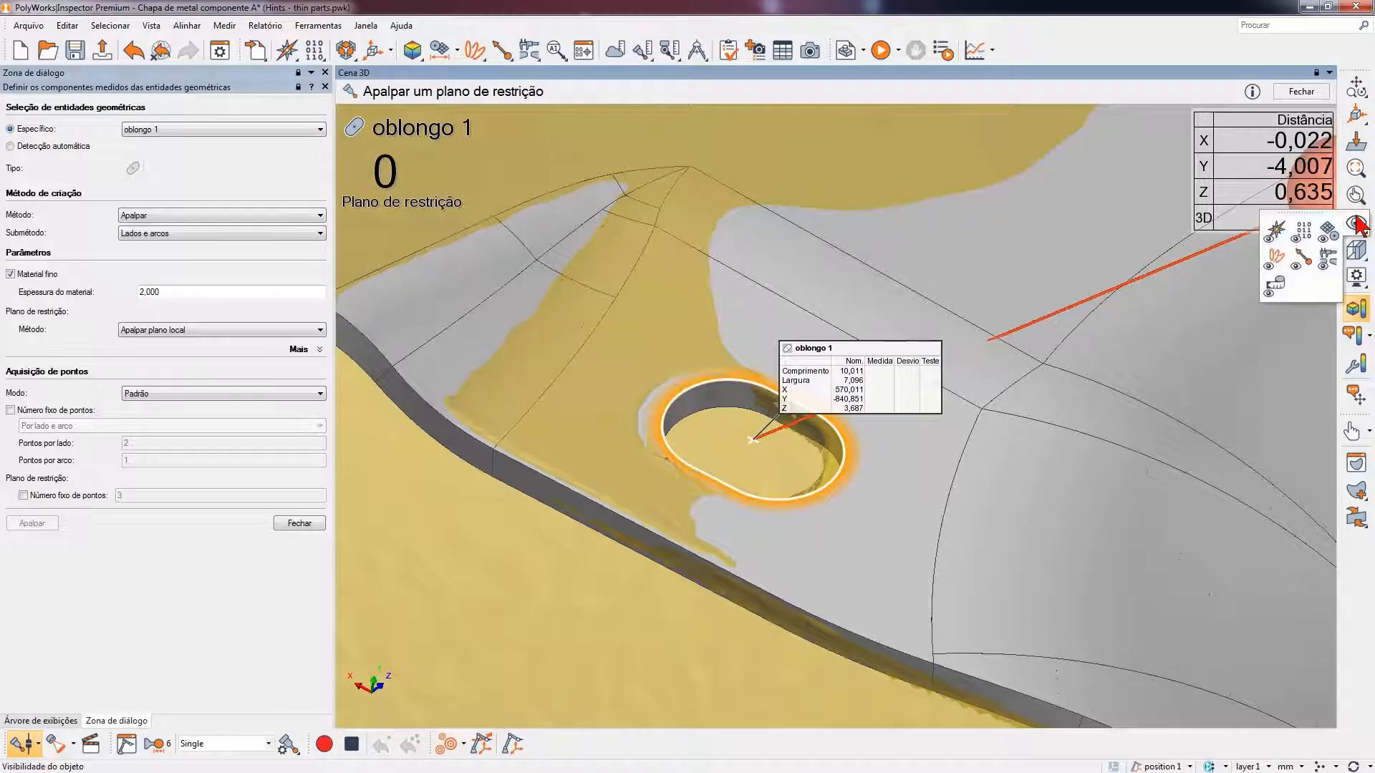
{"action": "left_click", "coordinate": [1276, 232]}
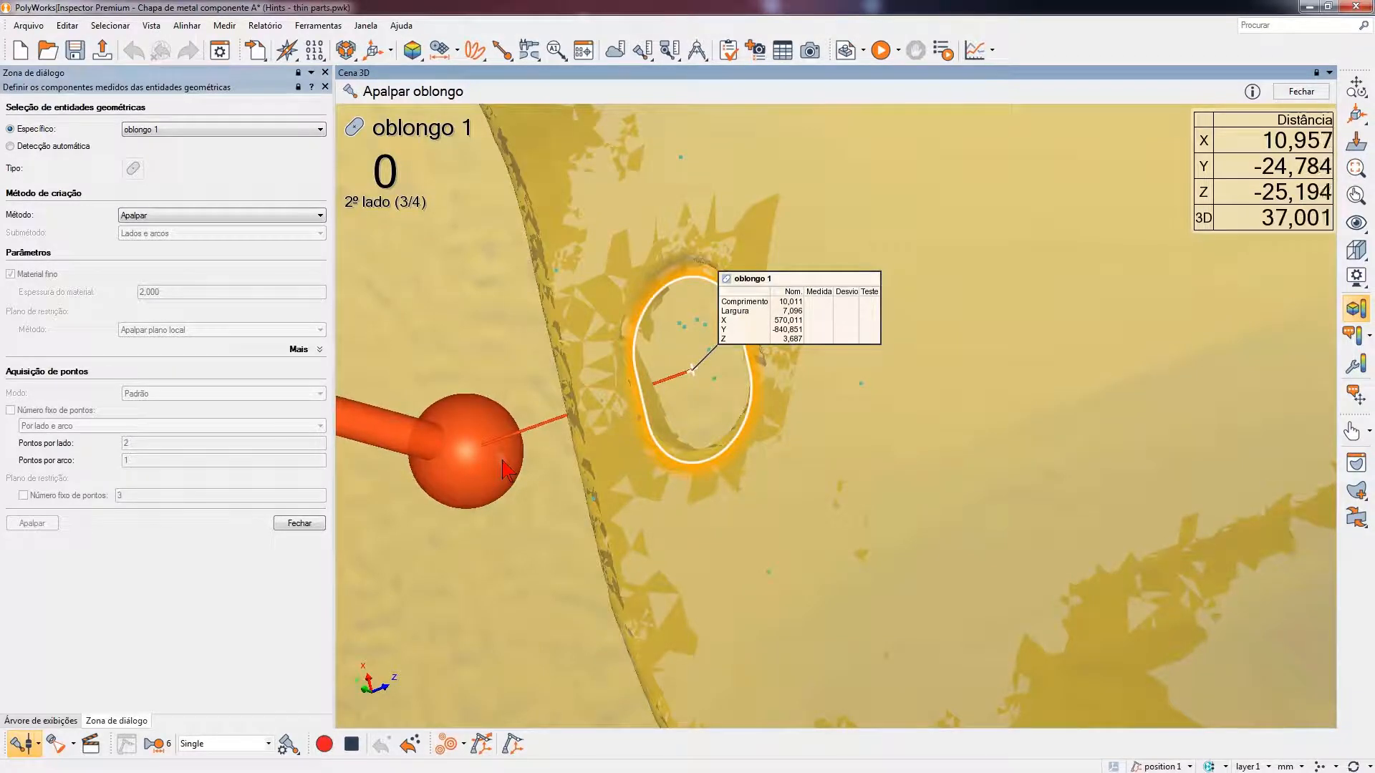
- Finish probing the second side and second arc of oblongo 1, and disconnect the probing device
{"action": "scroll", "coordinate": [677, 519], "scroll_direction": "up", "scroll_amount": 3}
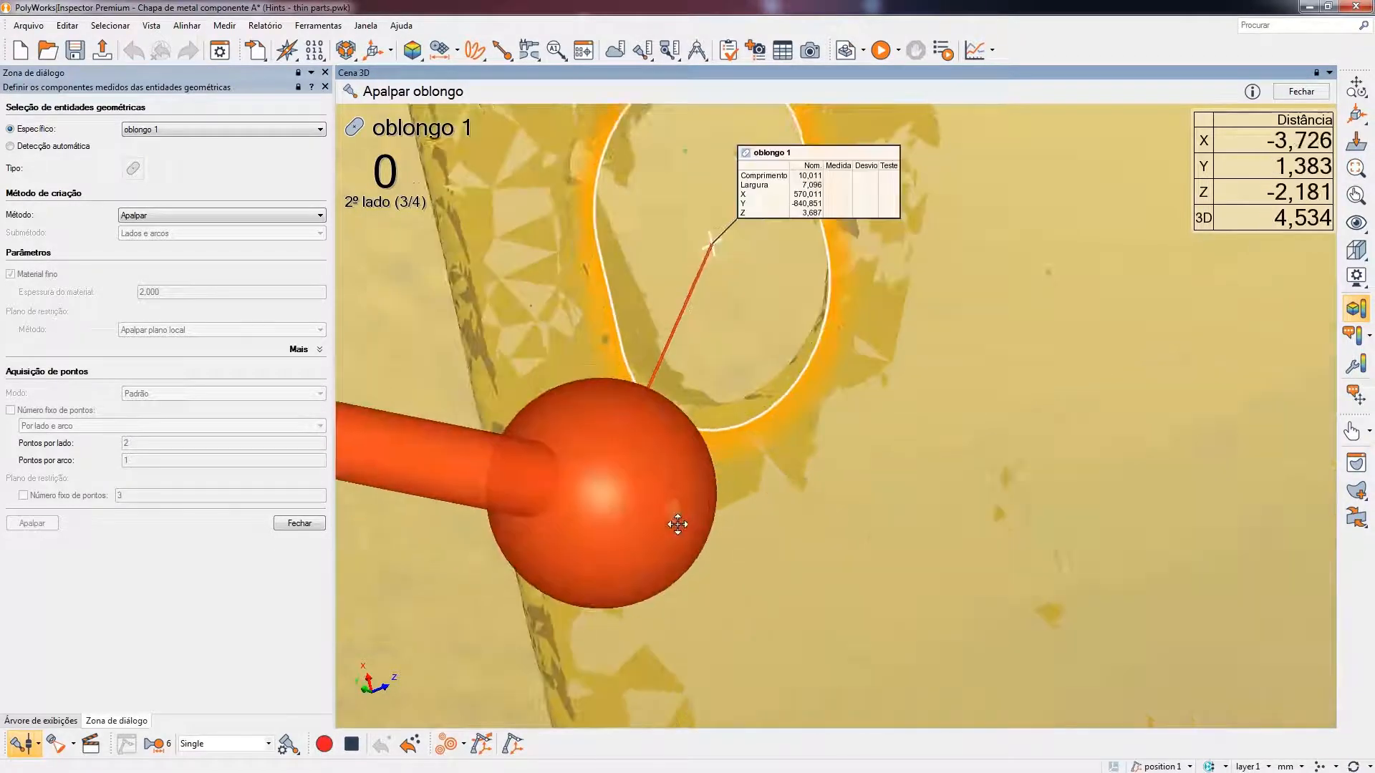
{"action": "left_click_drag", "start_coordinate": [666, 544], "coordinate": [655, 365]}
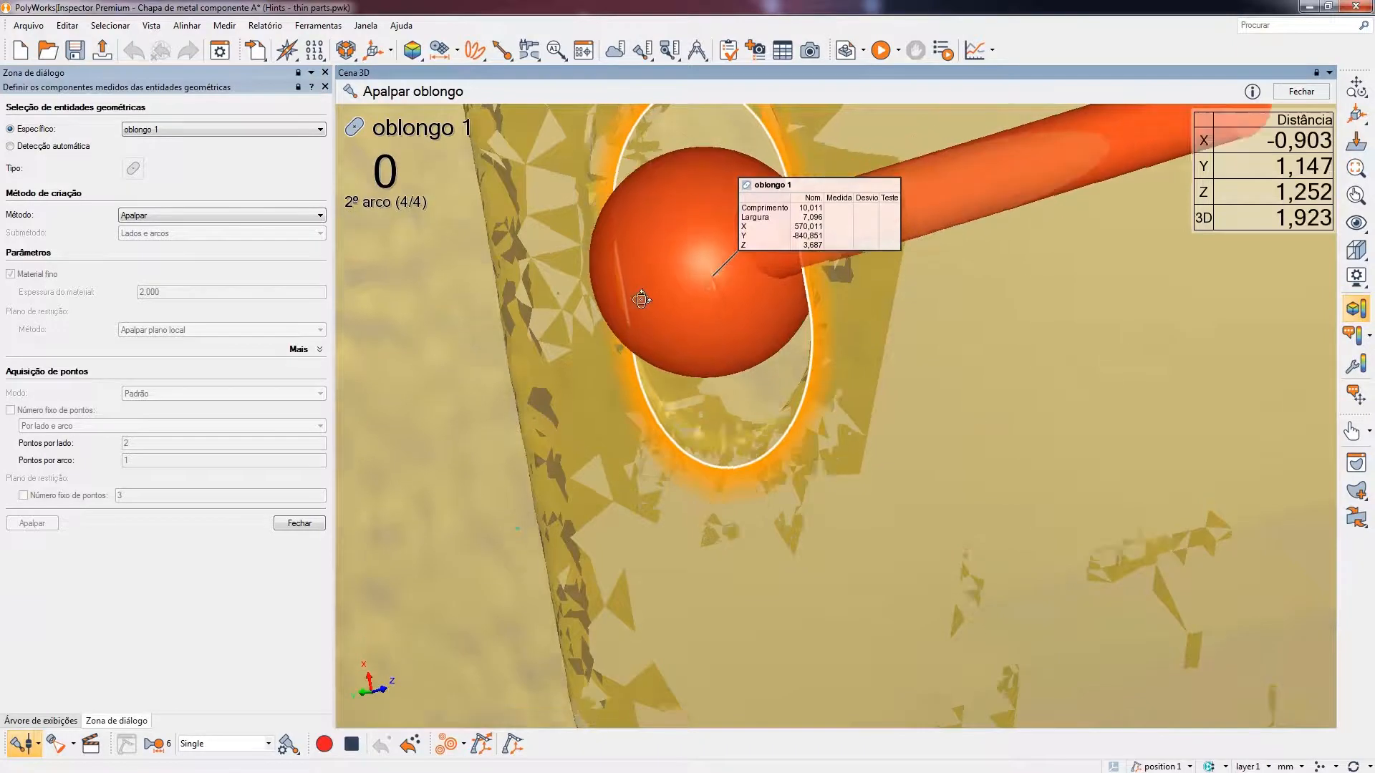
{"action": "left_click_drag", "start_coordinate": [640, 295], "coordinate": [680, 368]}
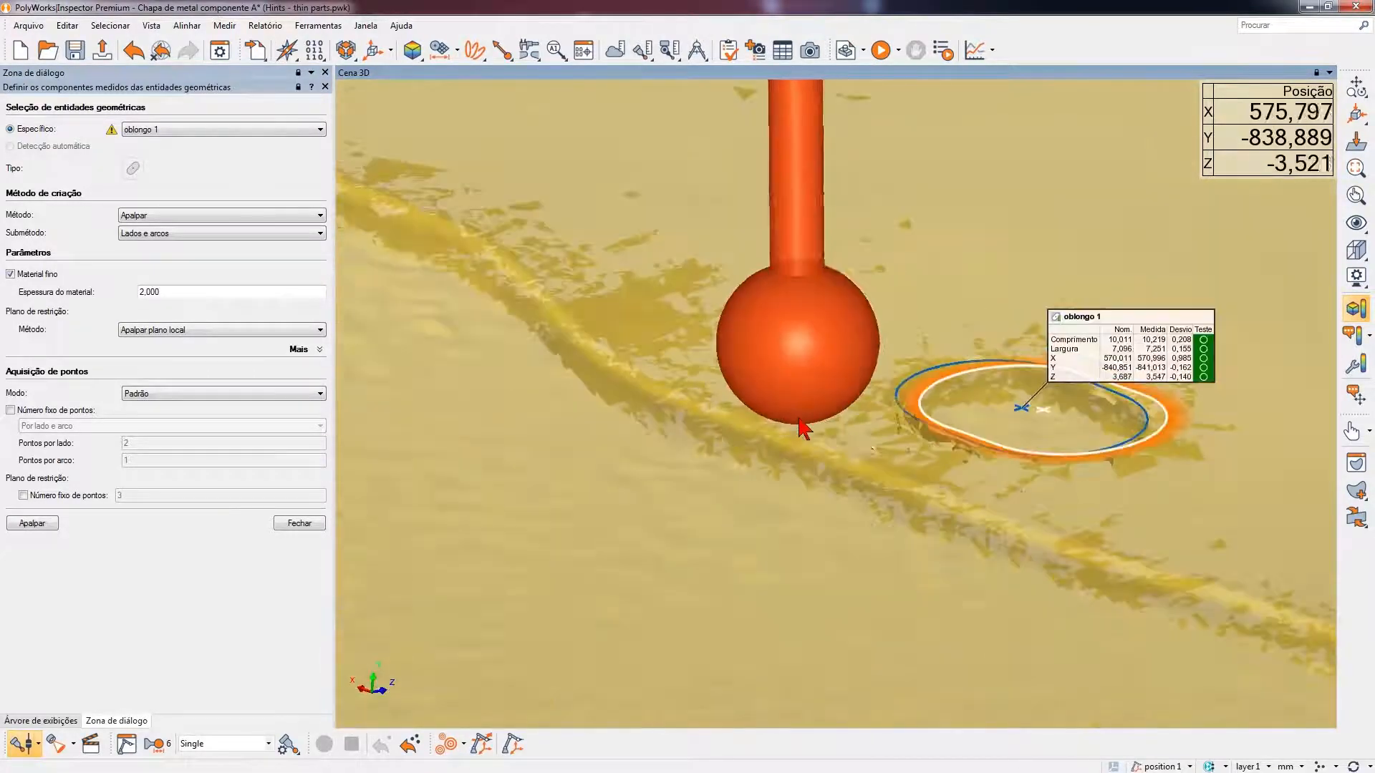
{"action": "left_click", "coordinate": [317, 525]}
{"action": "left_click", "coordinate": [21, 744]}
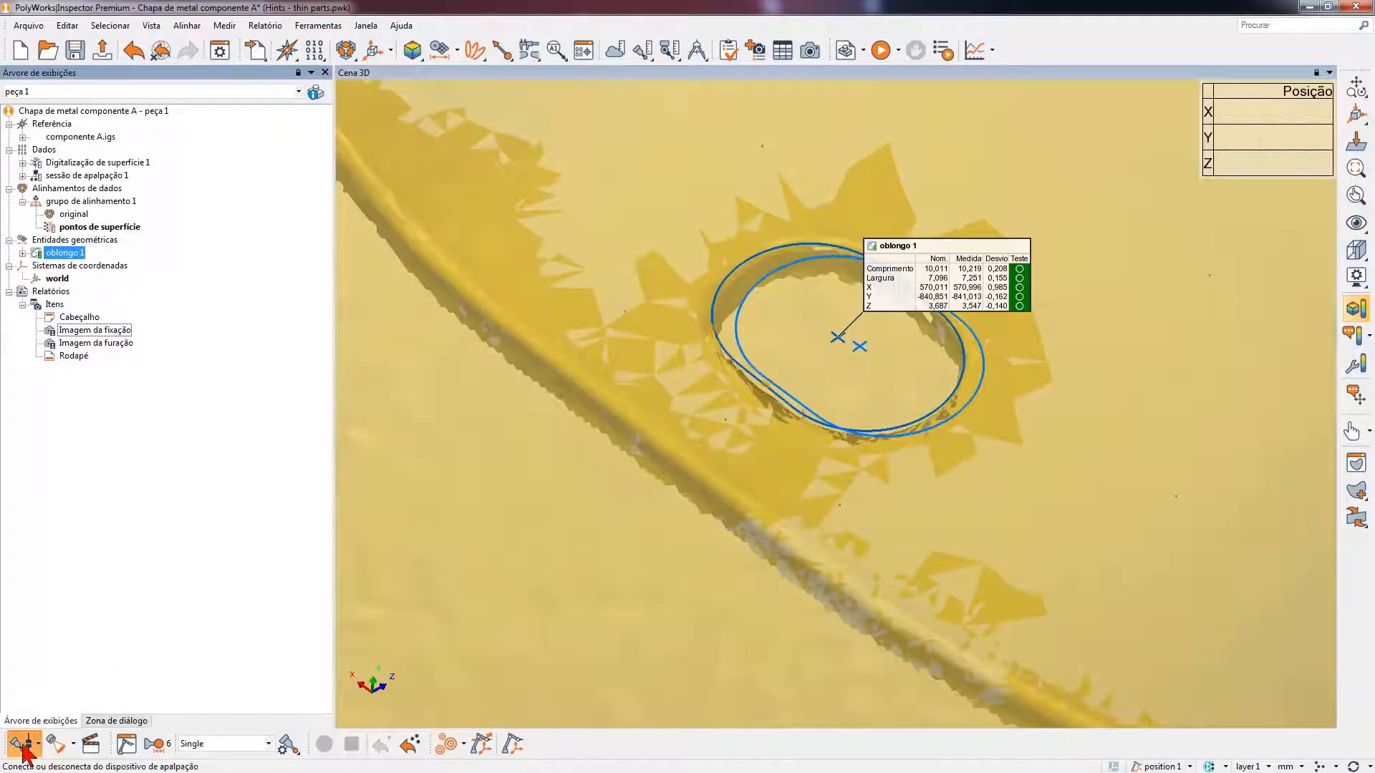
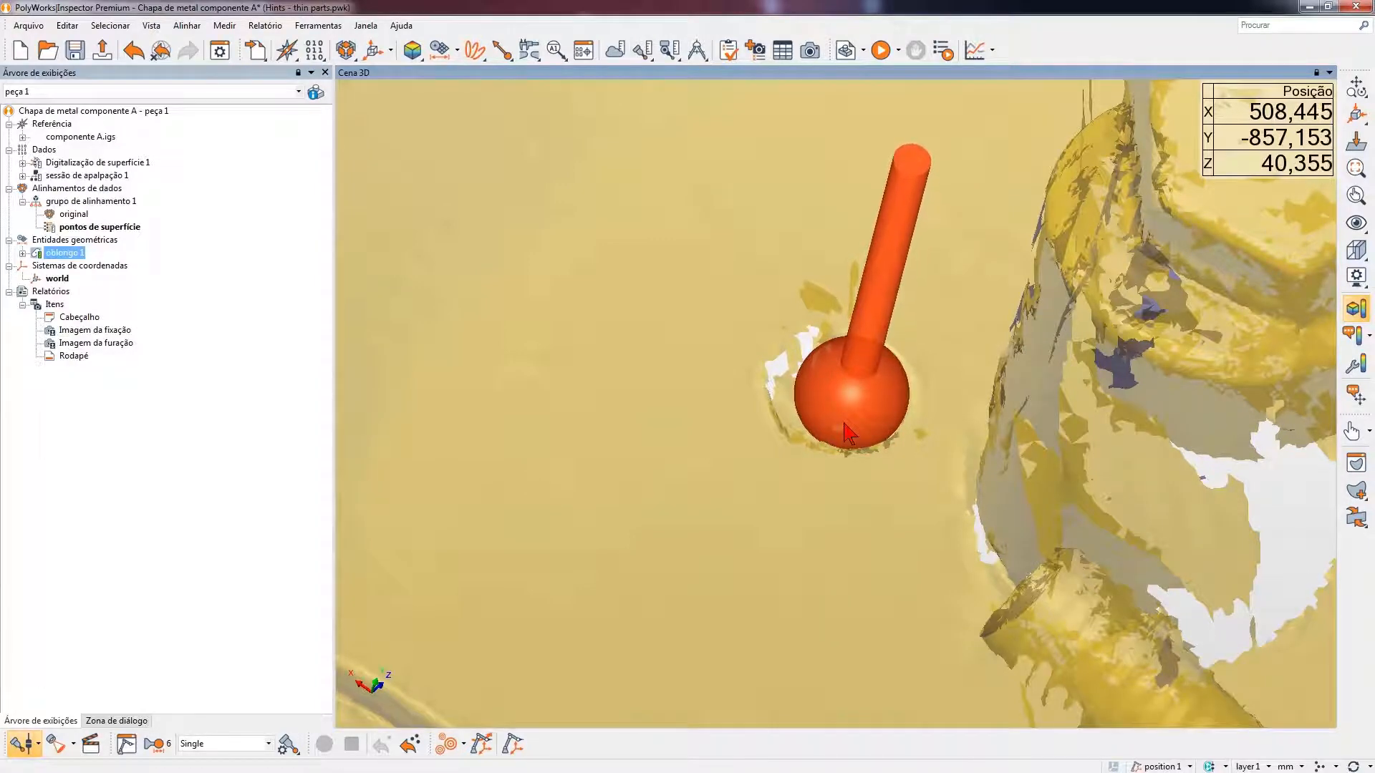
- Disconnect the probing device and restore all reference objects in the 3D scene around the flange hole with the threaded pin
{"action": "left_click", "coordinate": [27, 745]}
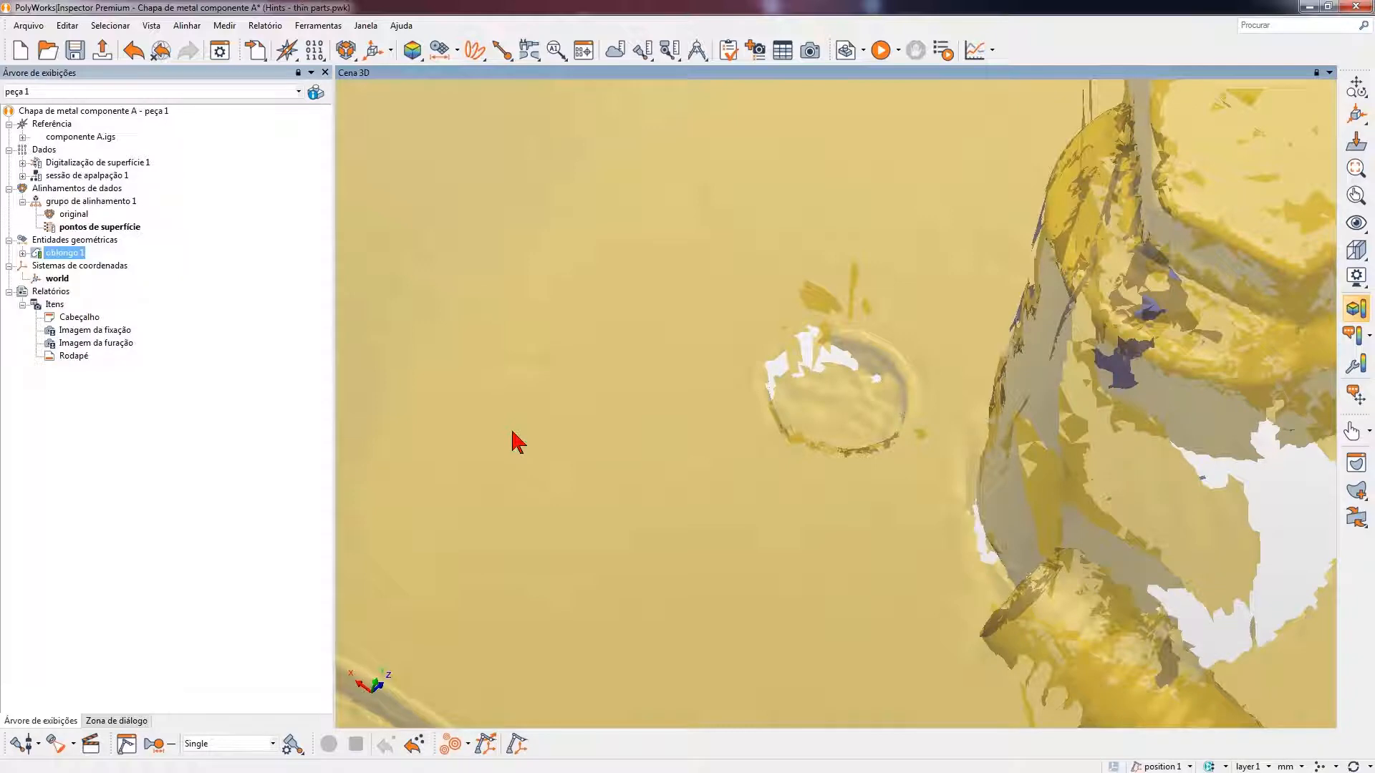
{"action": "scroll", "coordinate": [528, 427], "scroll_direction": "down", "scroll_amount": 3}
{"action": "middle_click_drag", "start_coordinate": [752, 431], "coordinate": [734, 300]}
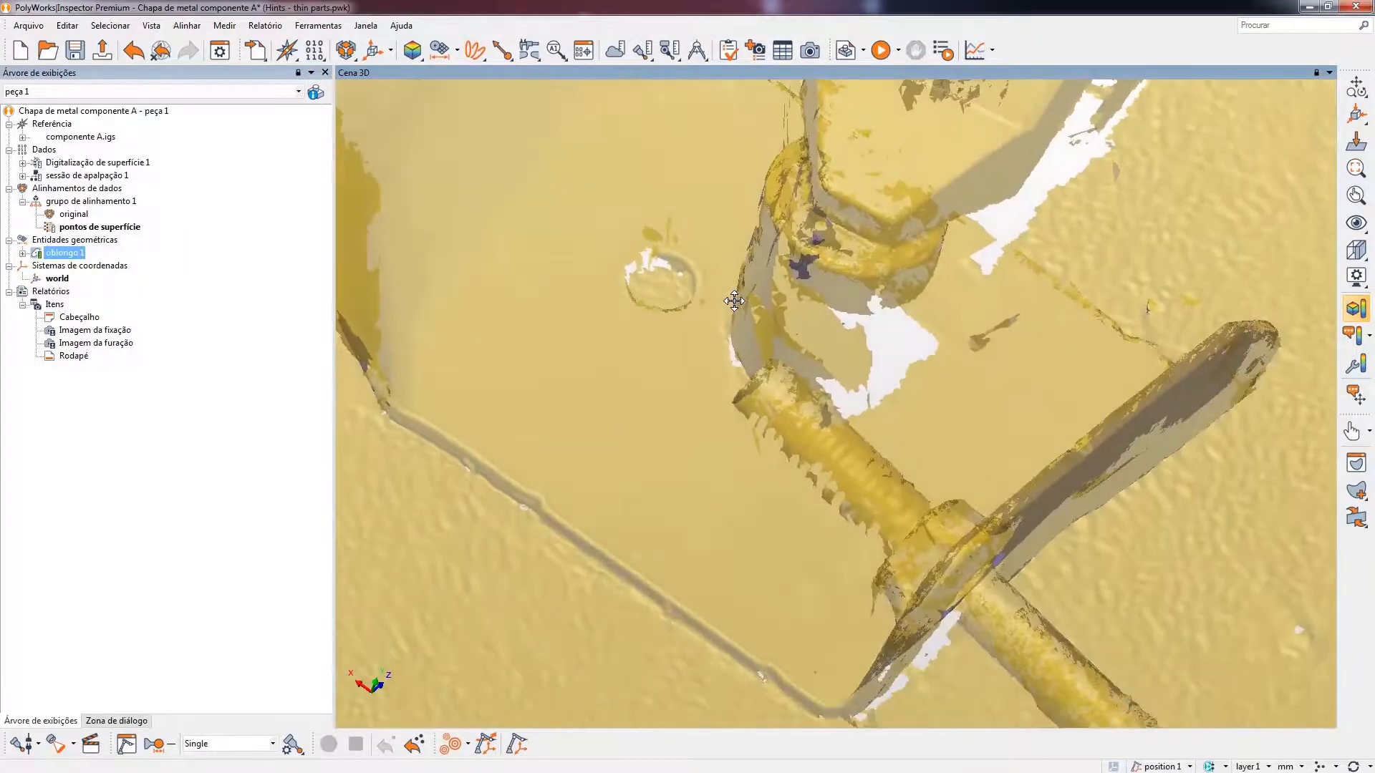
{"action": "middle_click_drag", "start_coordinate": [831, 440], "coordinate": [715, 307]}
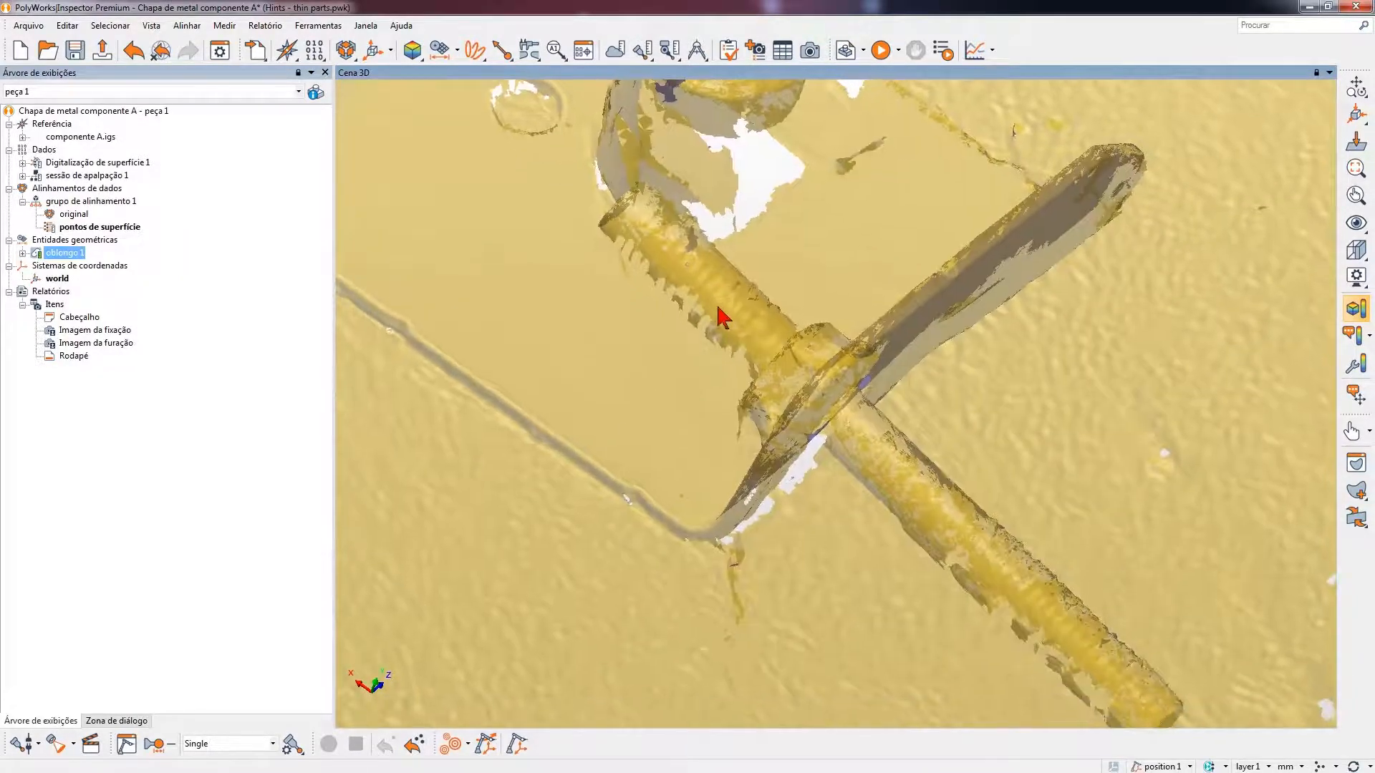
{"action": "left_click_drag", "start_coordinate": [777, 371], "coordinate": [754, 355]}
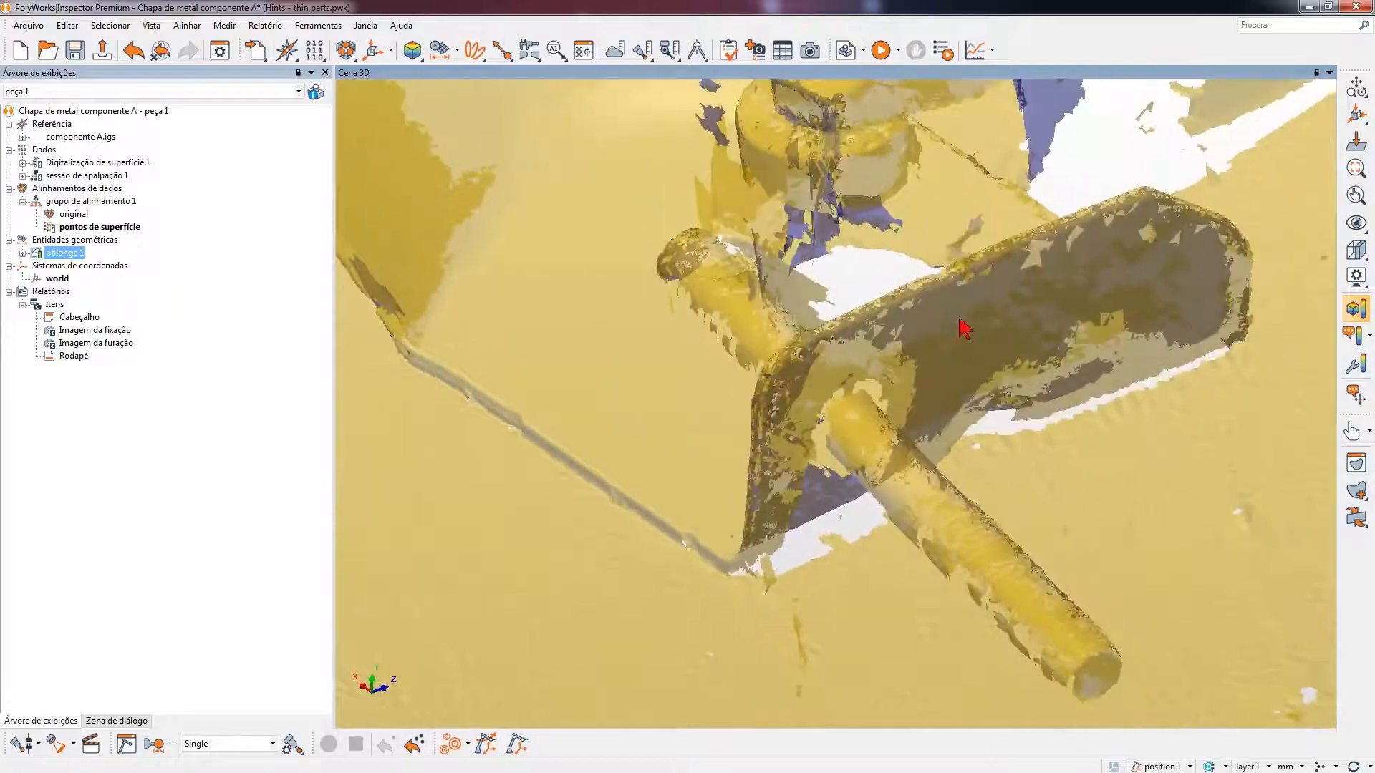
{"action": "middle_click_drag", "start_coordinate": [857, 296], "coordinate": [766, 295]}
{"action": "left_click_drag", "start_coordinate": [743, 374], "coordinate": [770, 353]}
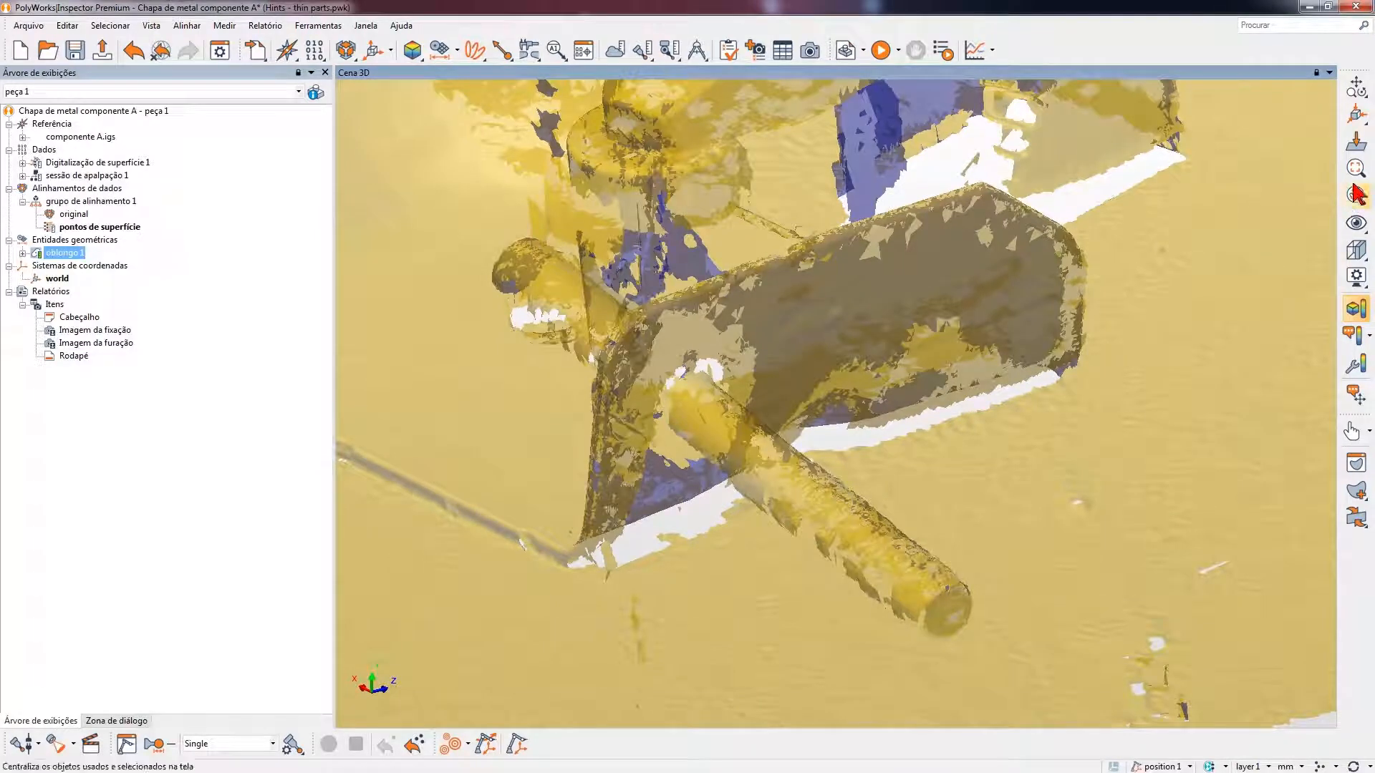
{"action": "left_click", "coordinate": [1356, 223]}
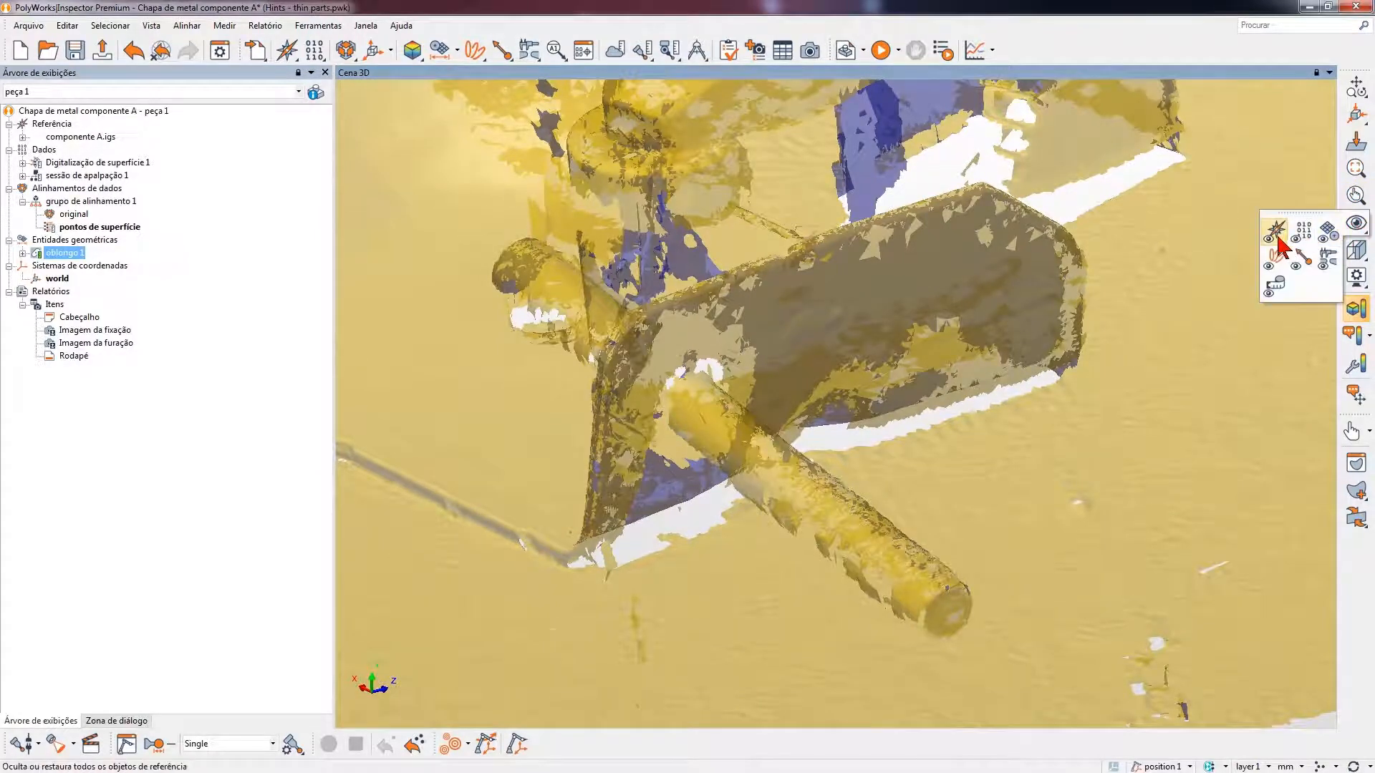
{"action": "left_click", "coordinate": [1275, 230]}
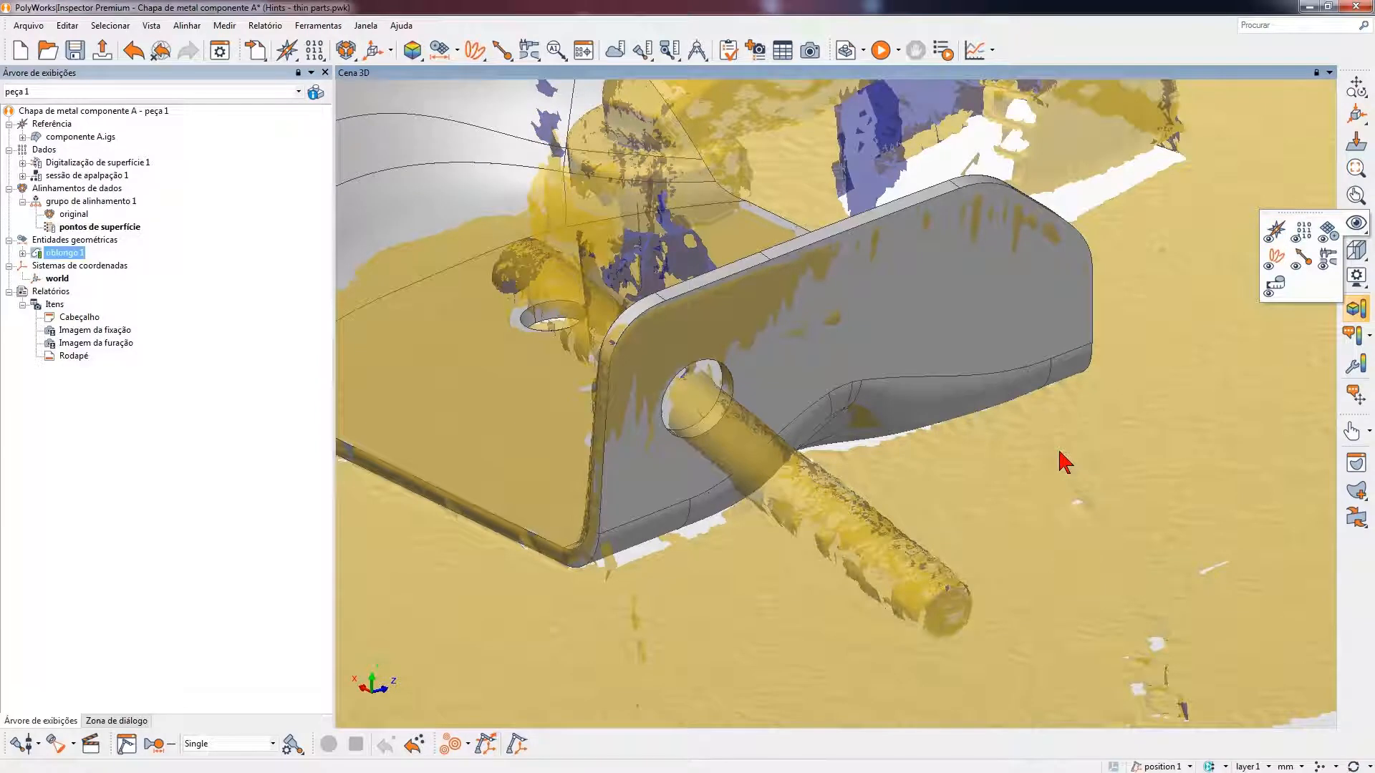
- View the Imagem da furação photo and create a circle from the CAD model on the flange hole
{"action": "double_click", "coordinate": [86, 344]}
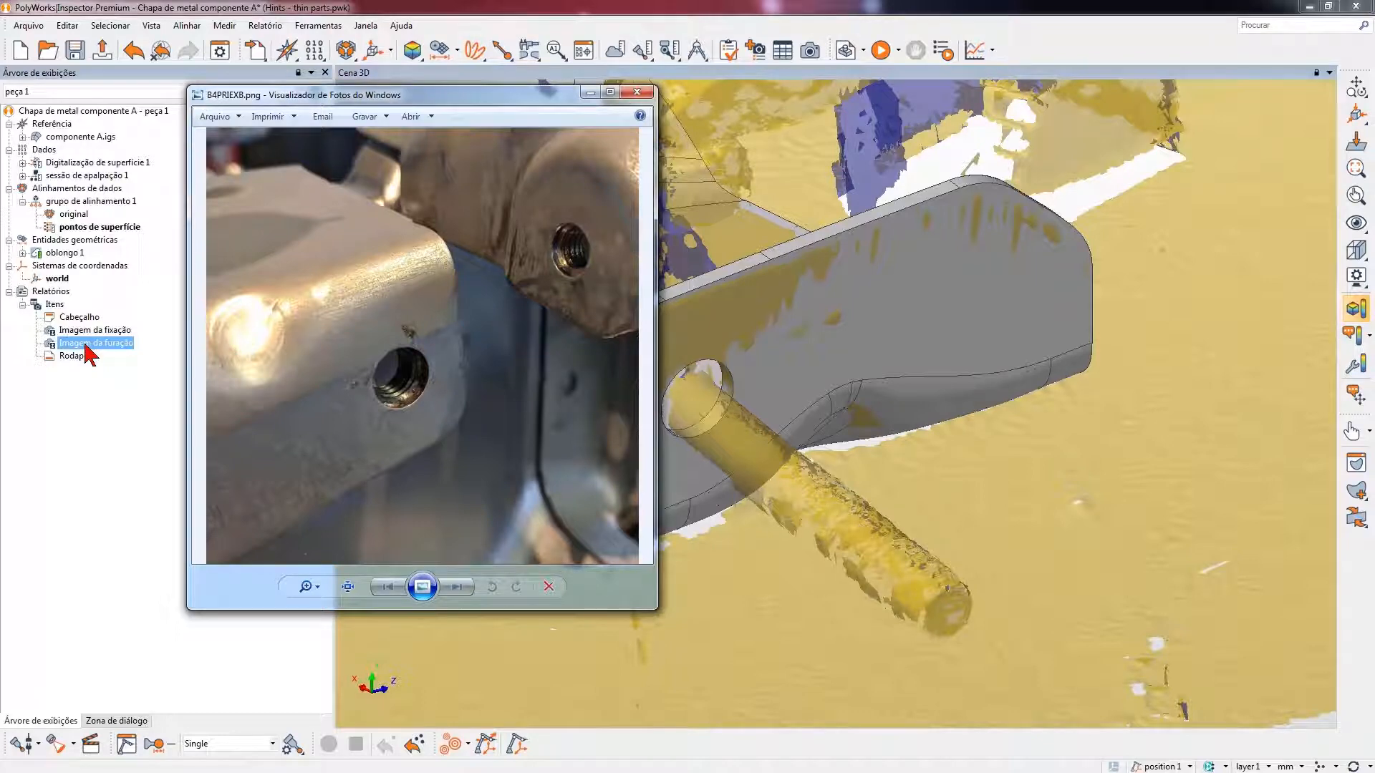
{"action": "left_click", "coordinate": [635, 92]}
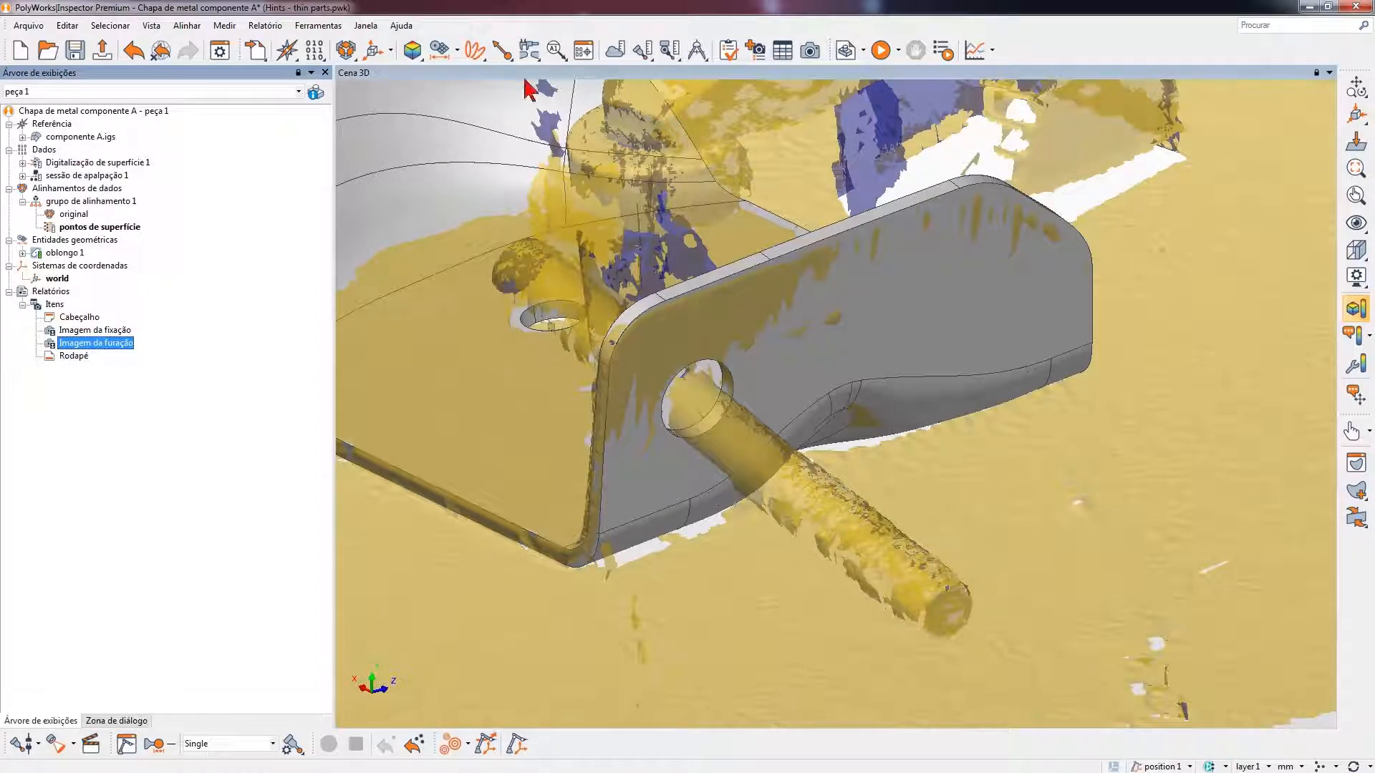
{"action": "left_click", "coordinate": [439, 49]}
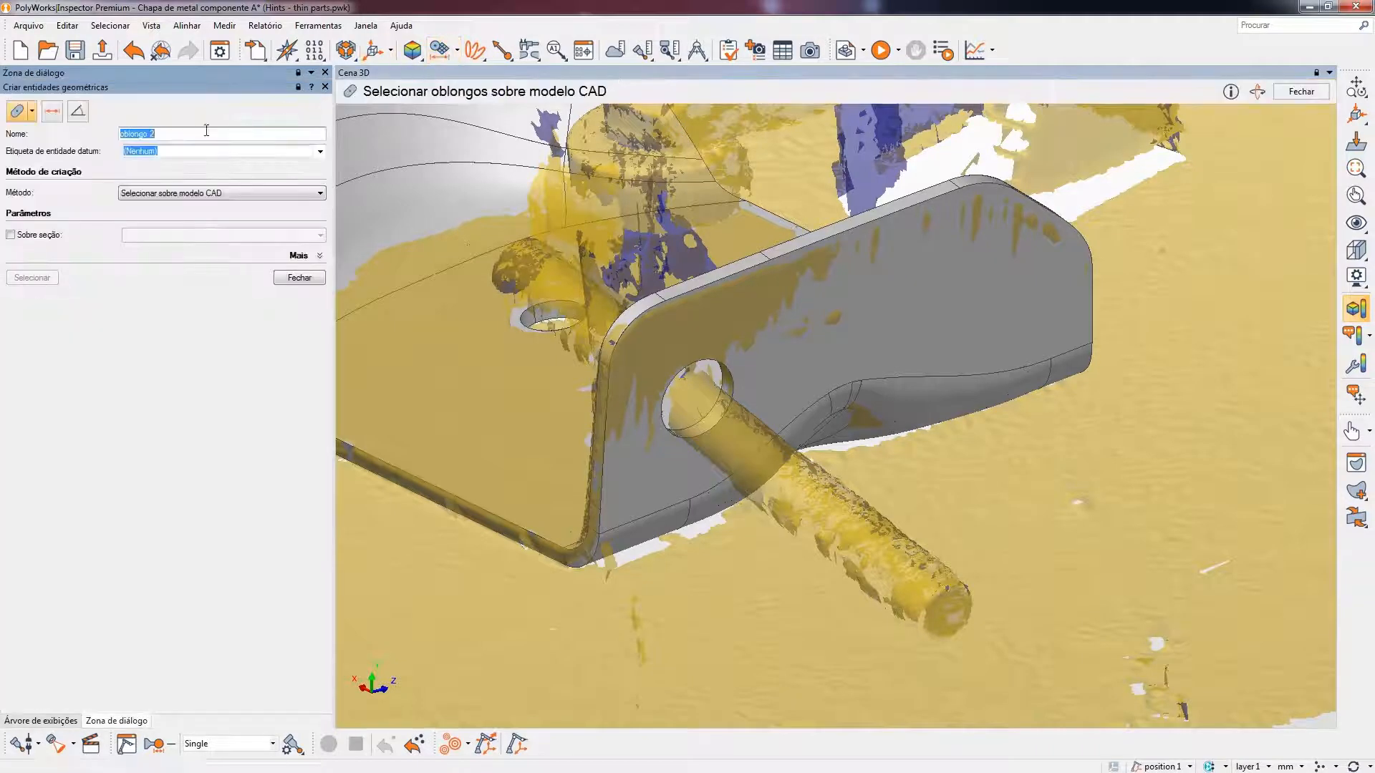
{"action": "left_click", "coordinate": [32, 111]}
{"action": "left_click", "coordinate": [108, 136]}
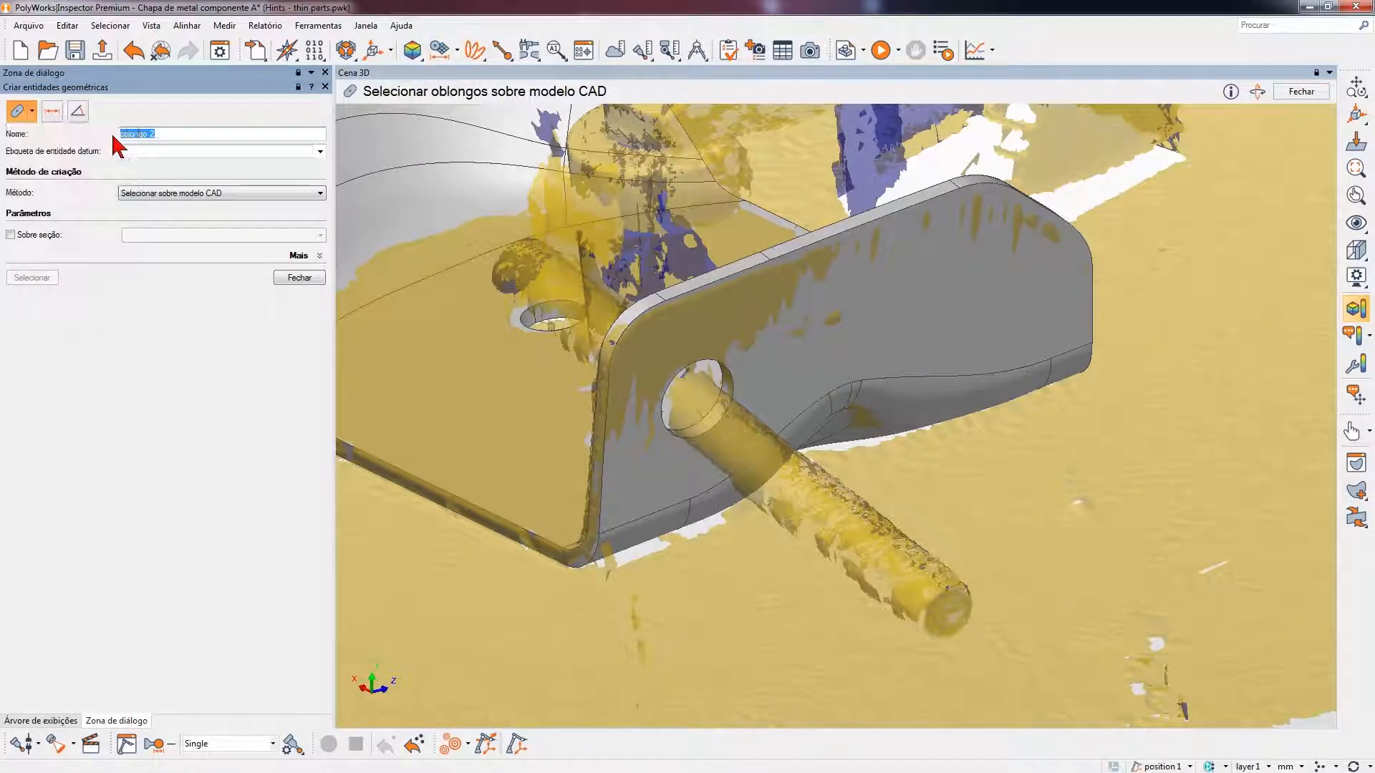
{"action": "left_click", "coordinate": [732, 385]}
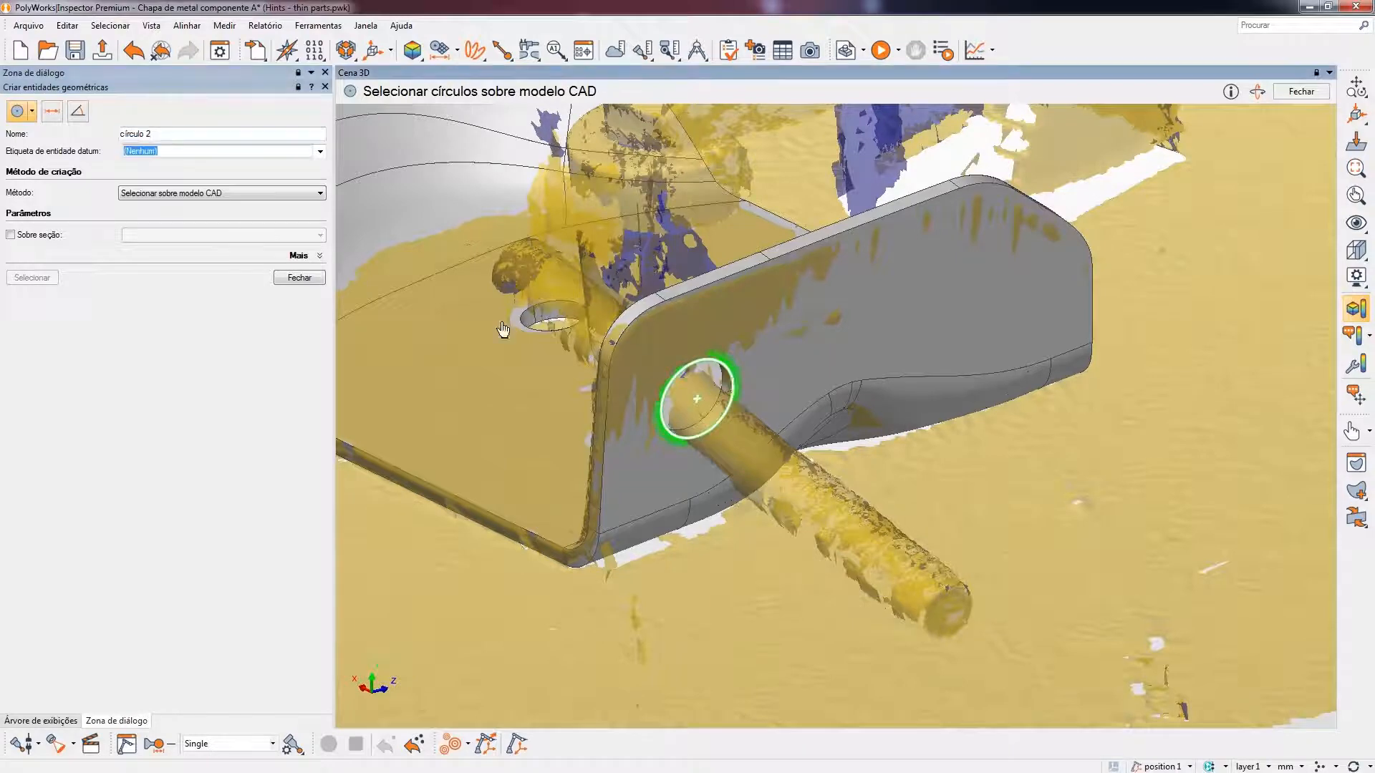
{"action": "left_click", "coordinate": [299, 277]}
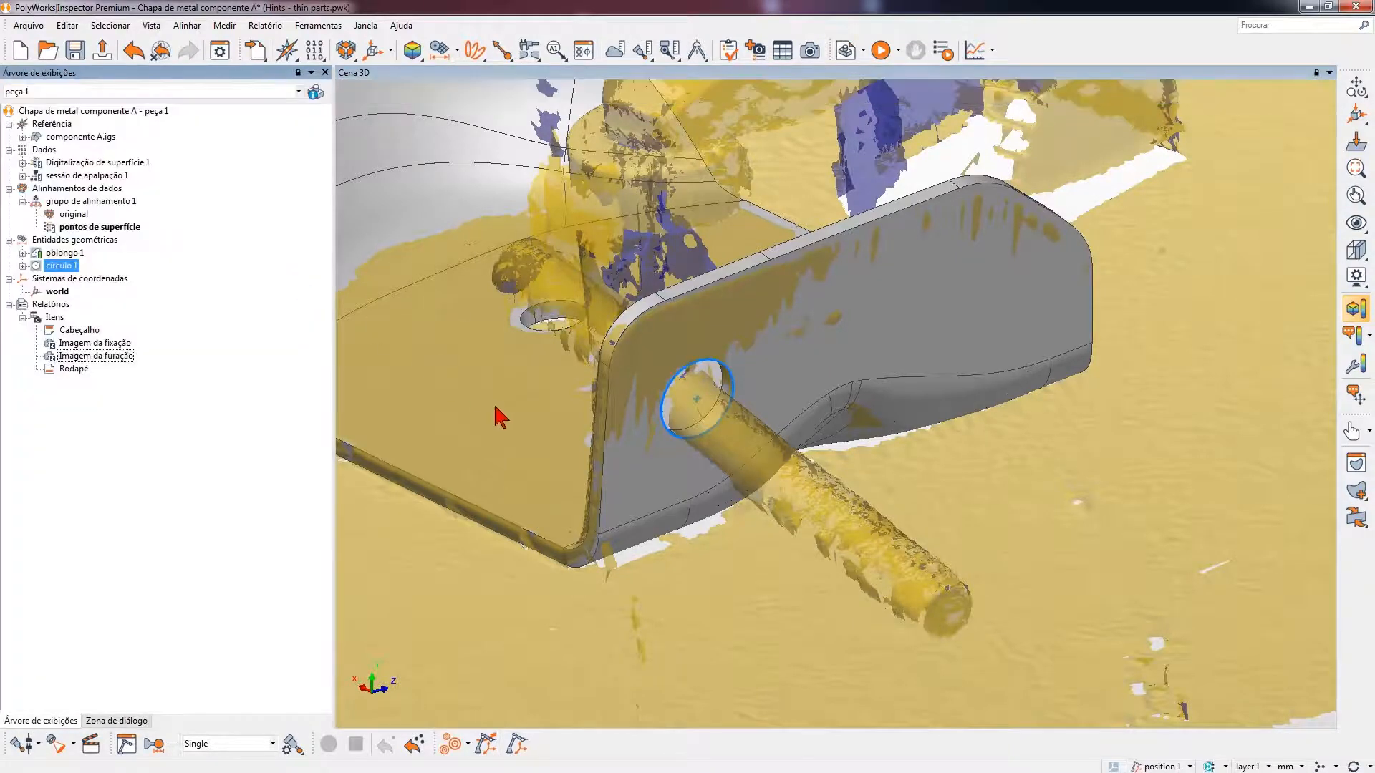
- Create a plane from the CAD model on the flange face around the hole and place it before círculo 1 in the tree
{"action": "left_click", "coordinate": [441, 50]}
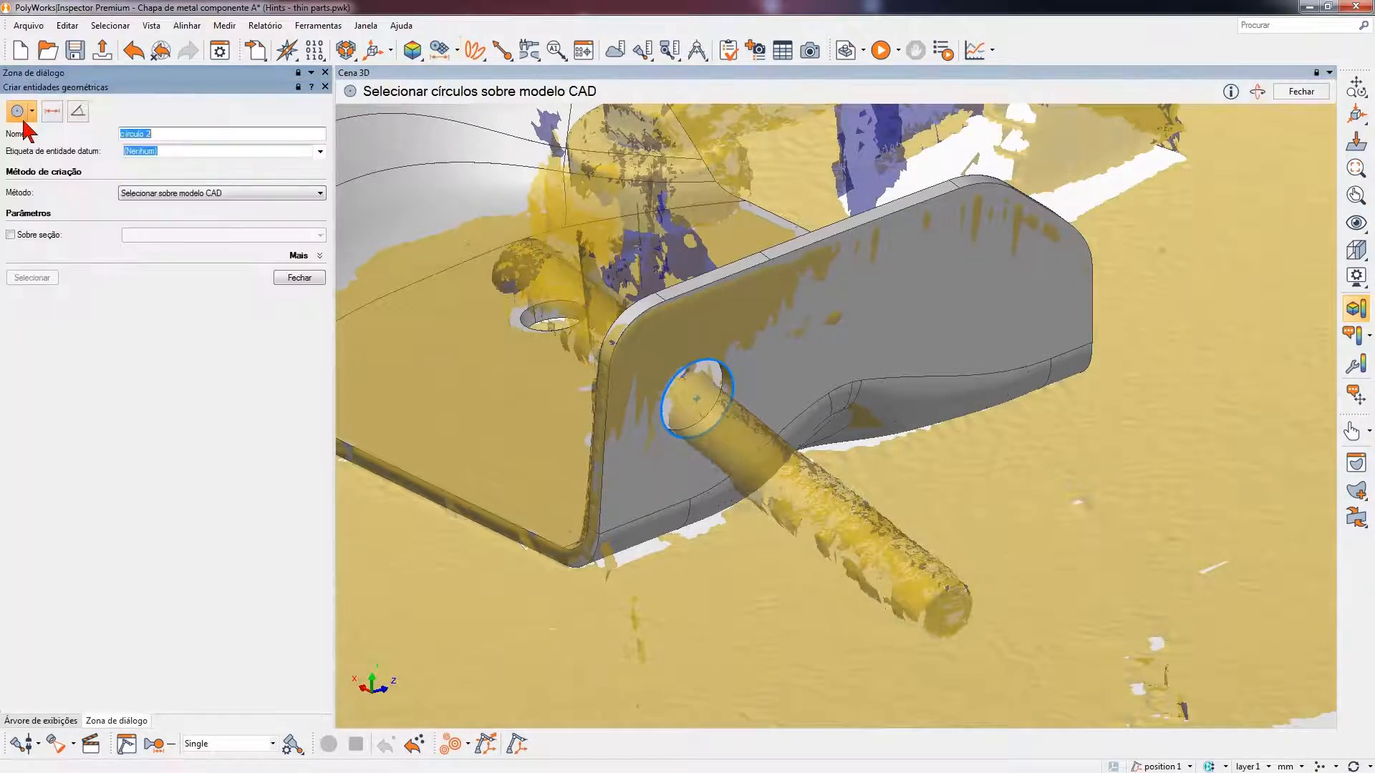
{"action": "left_click", "coordinate": [31, 111]}
{"action": "left_click", "coordinate": [80, 139]}
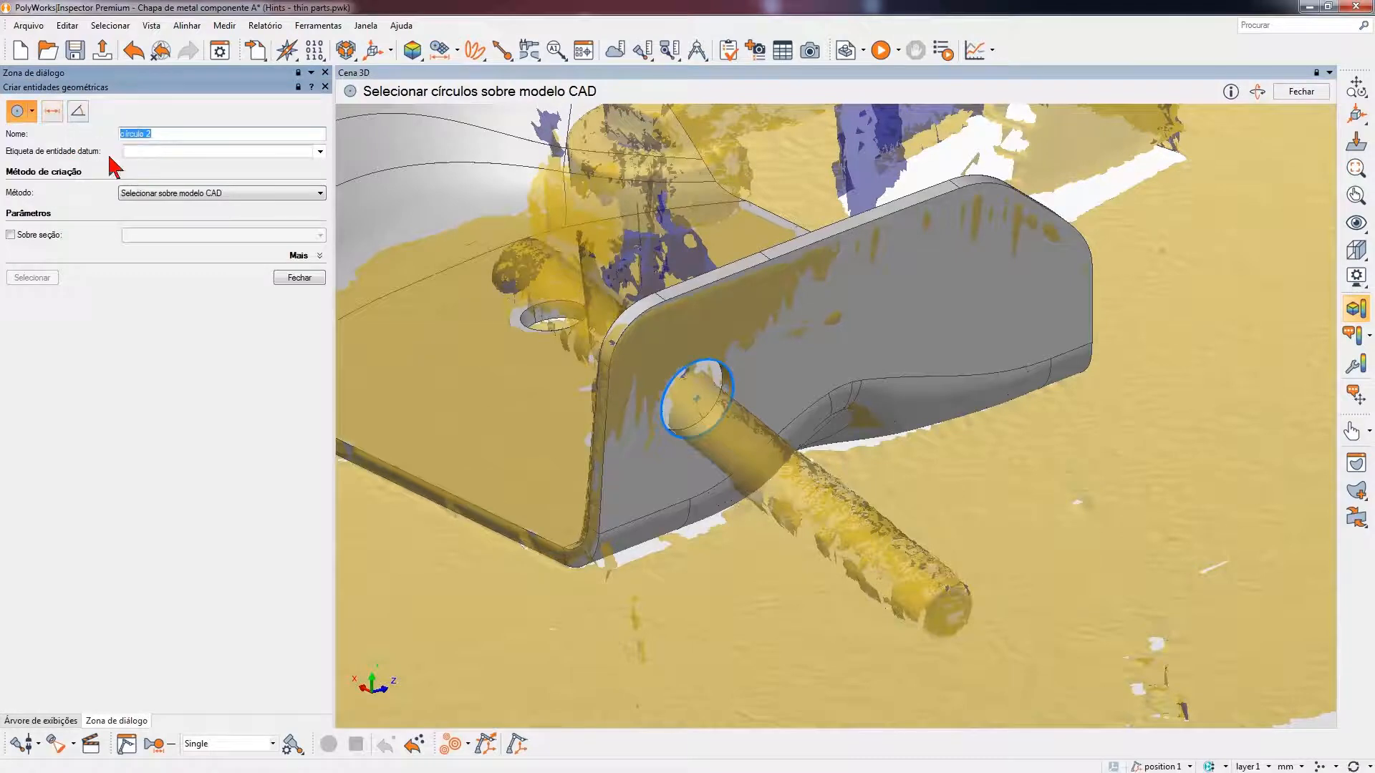
{"action": "left_click", "coordinate": [872, 320]}
{"action": "left_click", "coordinate": [299, 275]}
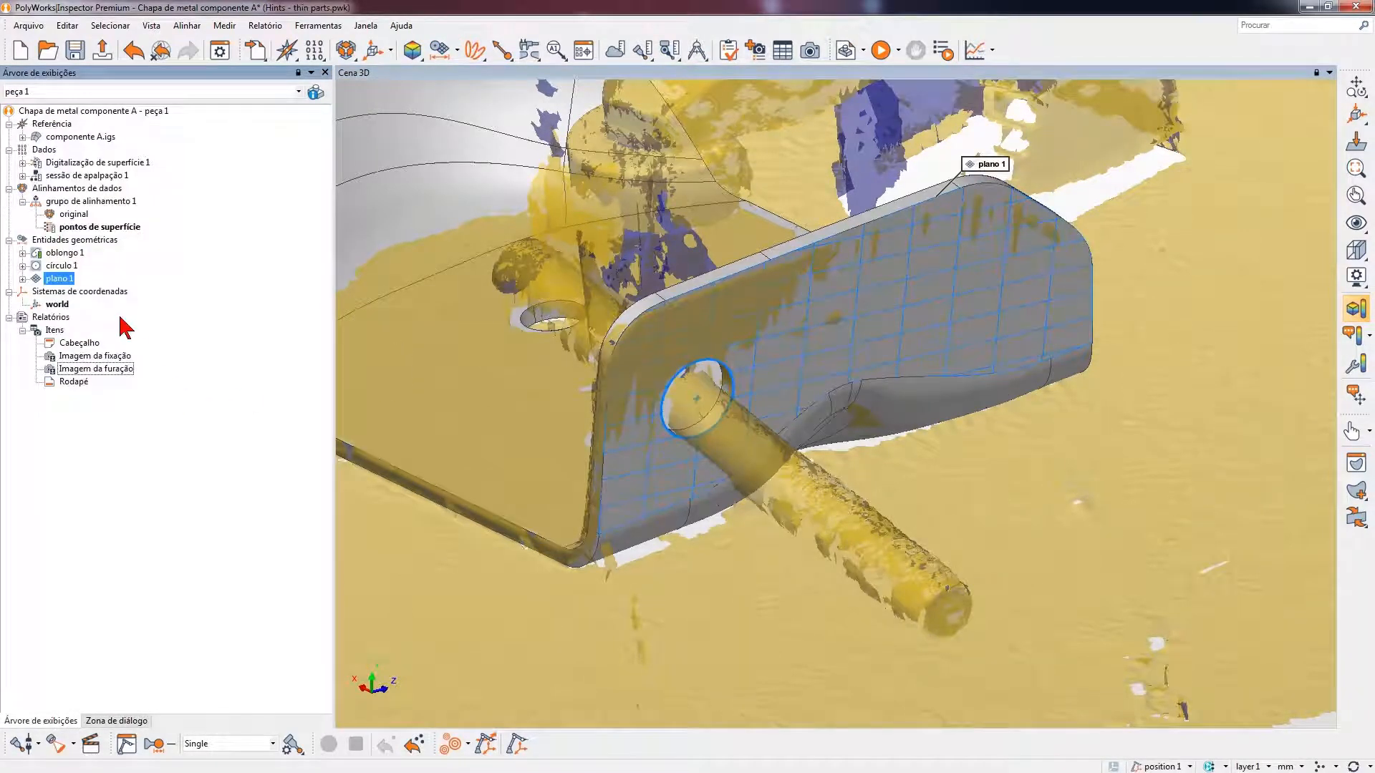
{"action": "left_click_drag", "start_coordinate": [54, 279], "coordinate": [68, 267]}
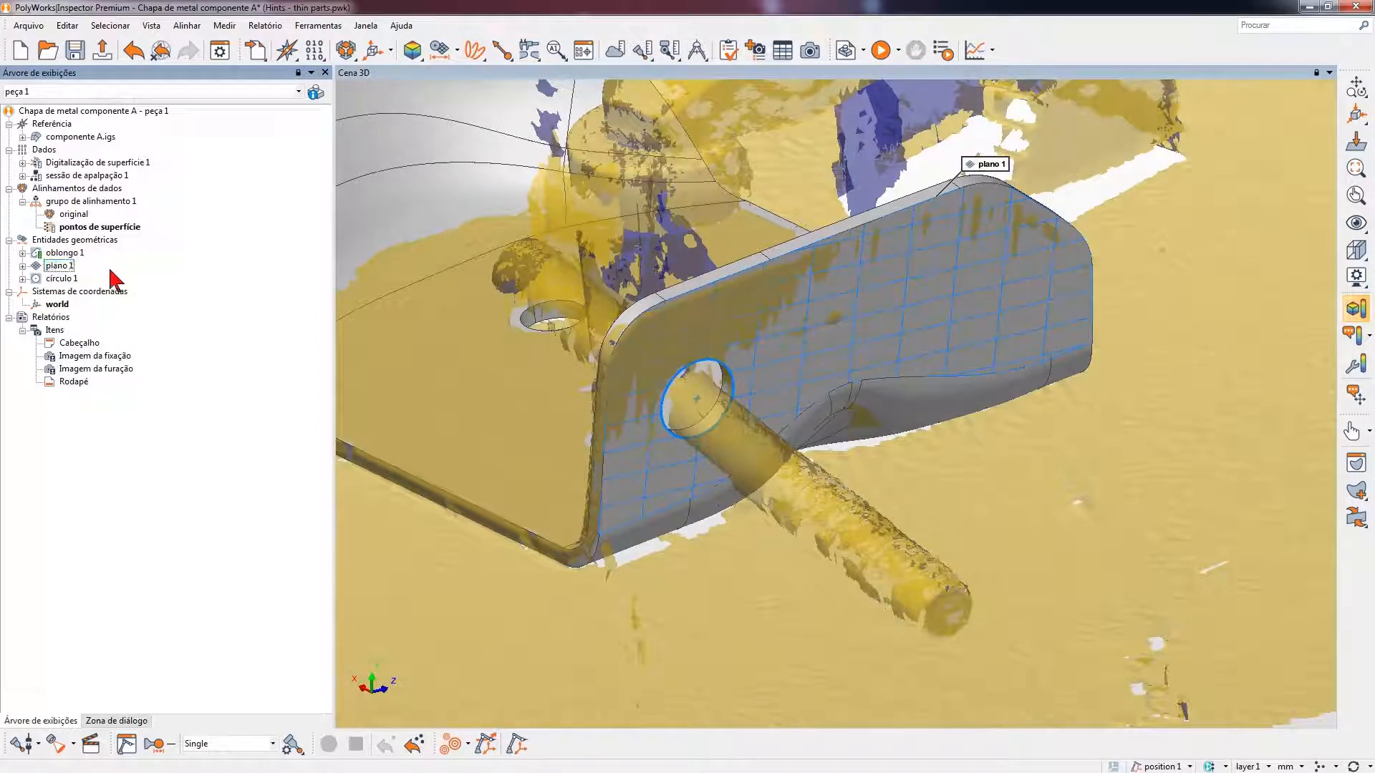
- Open the probed measurement setup for plano 1 and círculo 1 together
{"action": "left_click", "coordinate": [66, 279]}
{"action": "left_click", "coordinate": [70, 267], "text": "shift"}
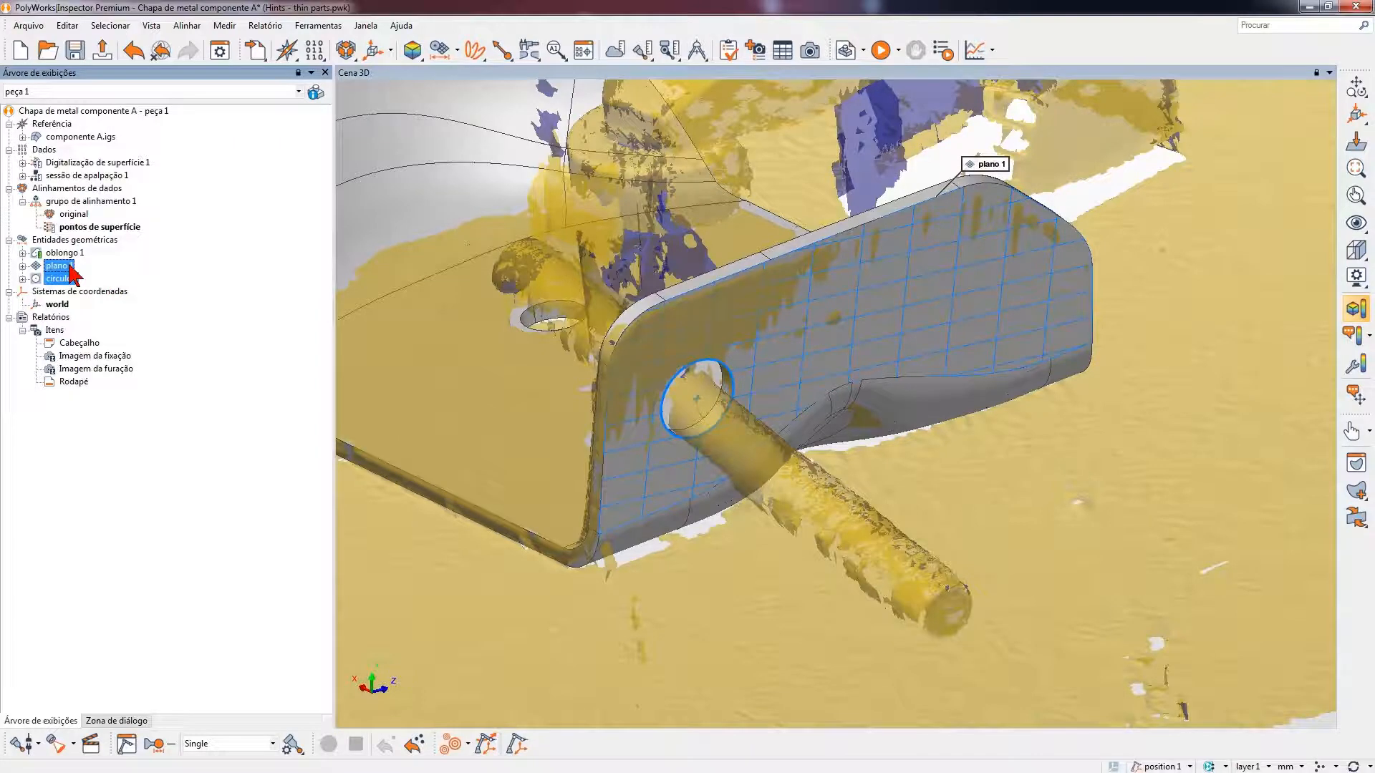
{"action": "right_click", "coordinate": [70, 267]}
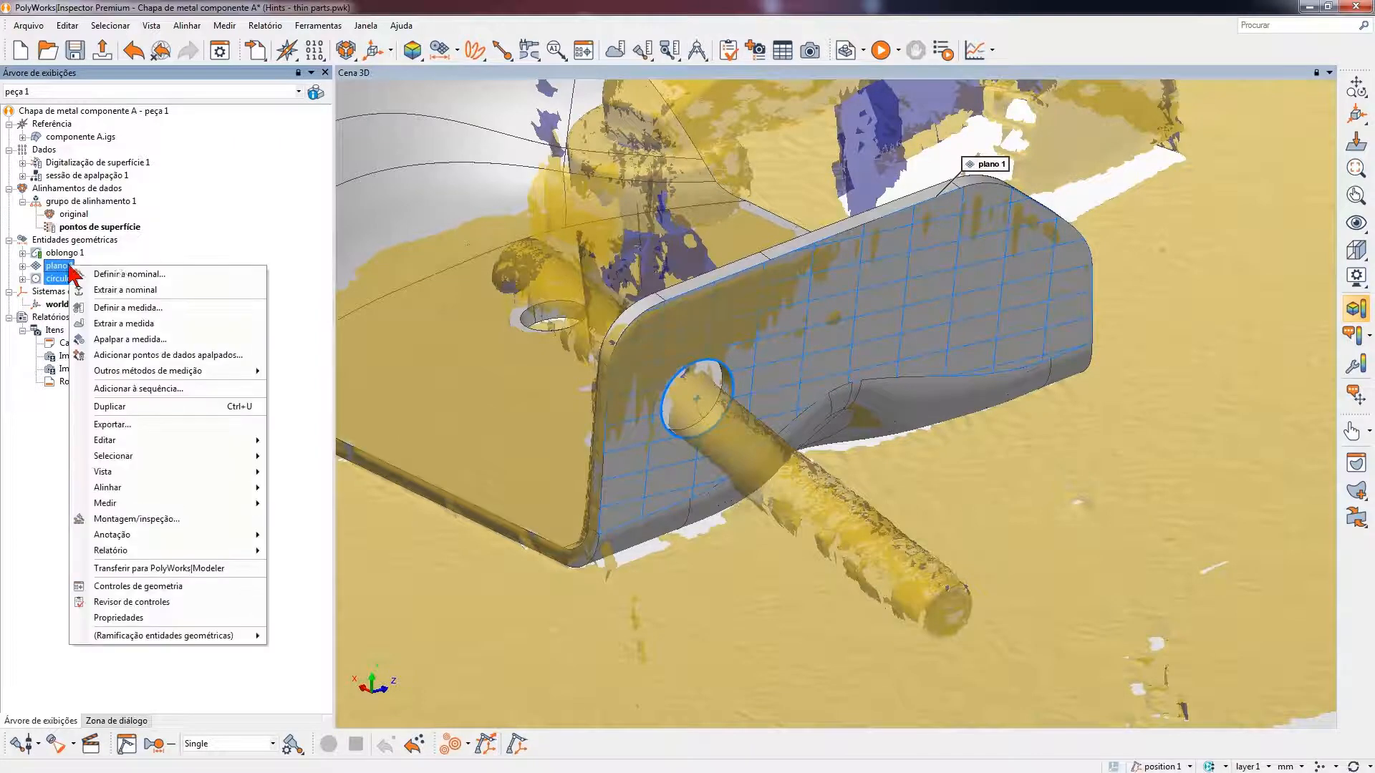
{"action": "left_click", "coordinate": [177, 335]}
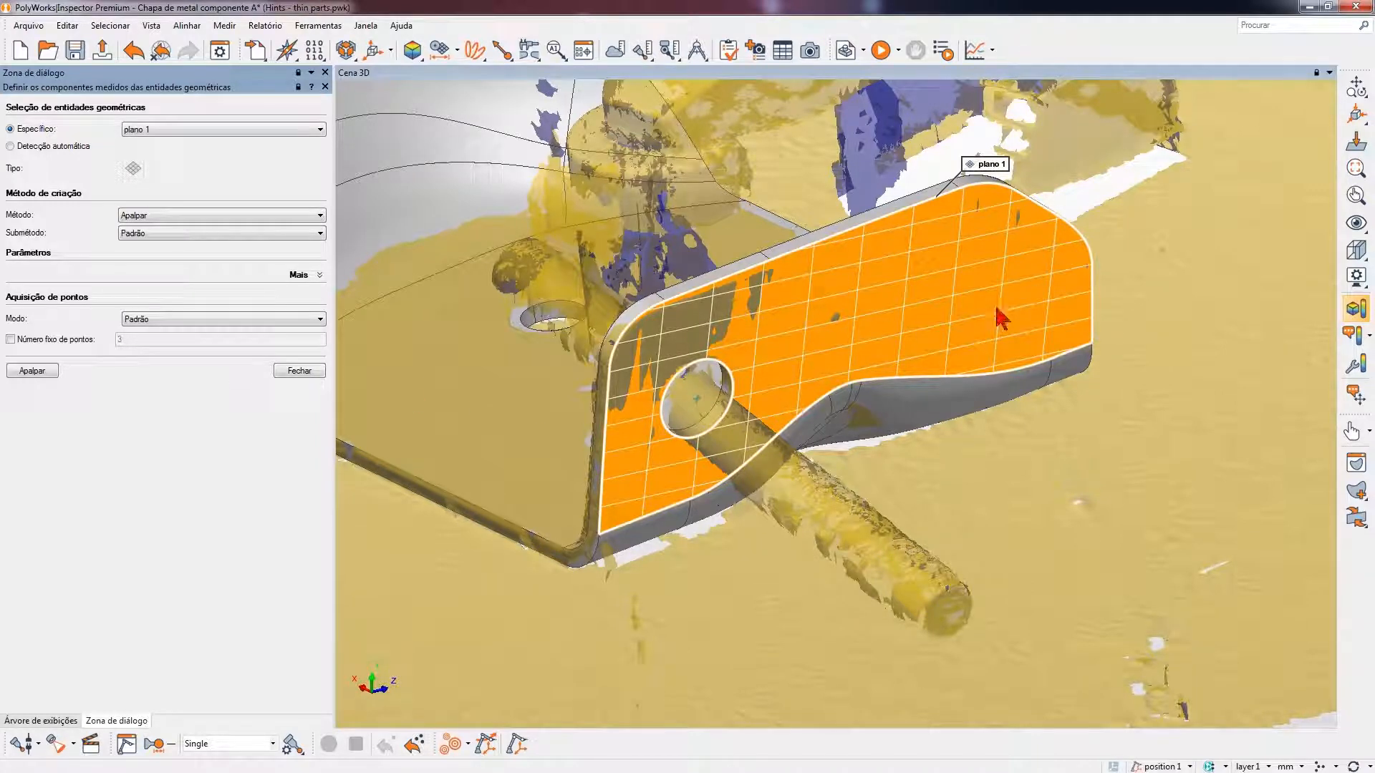
- Hide all reference objects, start probing plano 1 and hide all geometric entities in the 3D scene
{"action": "left_click", "coordinate": [1355, 222]}
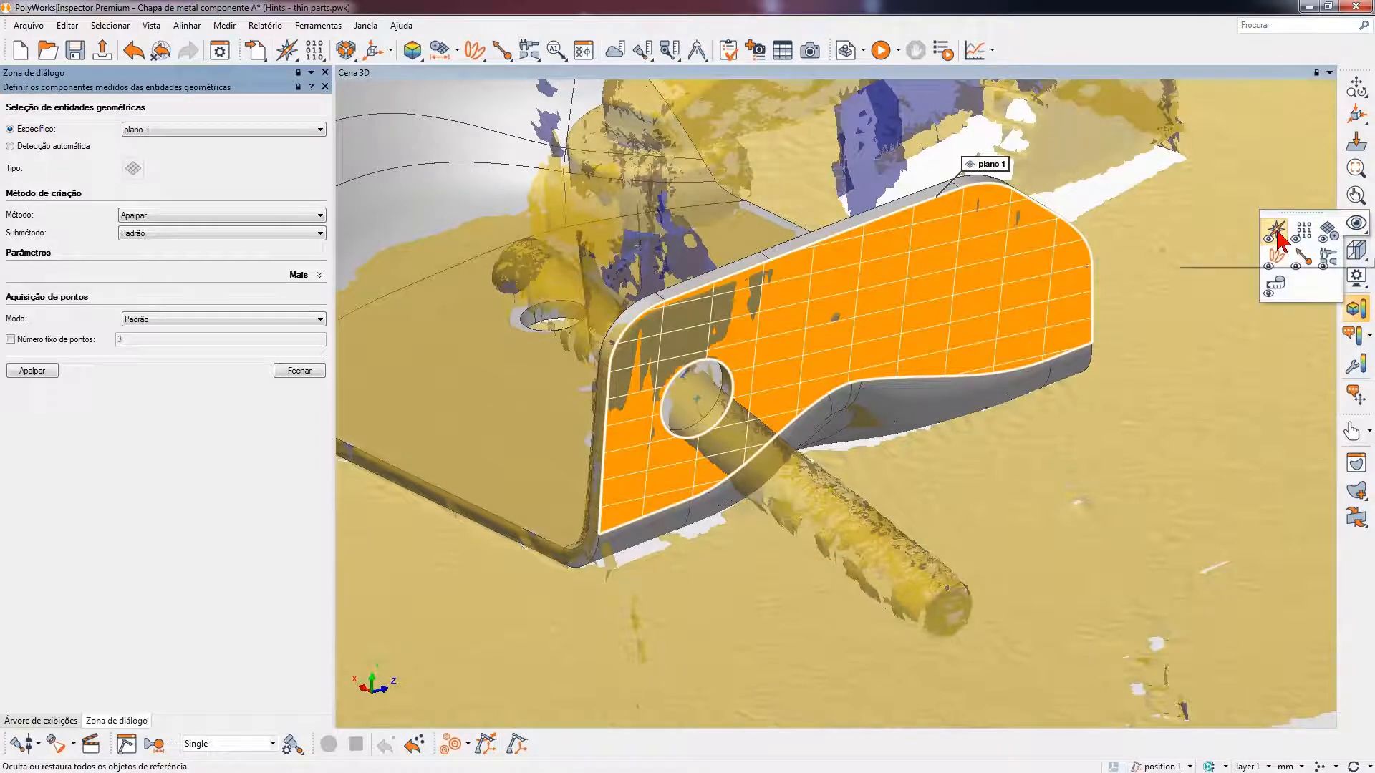
{"action": "left_click", "coordinate": [1278, 232]}
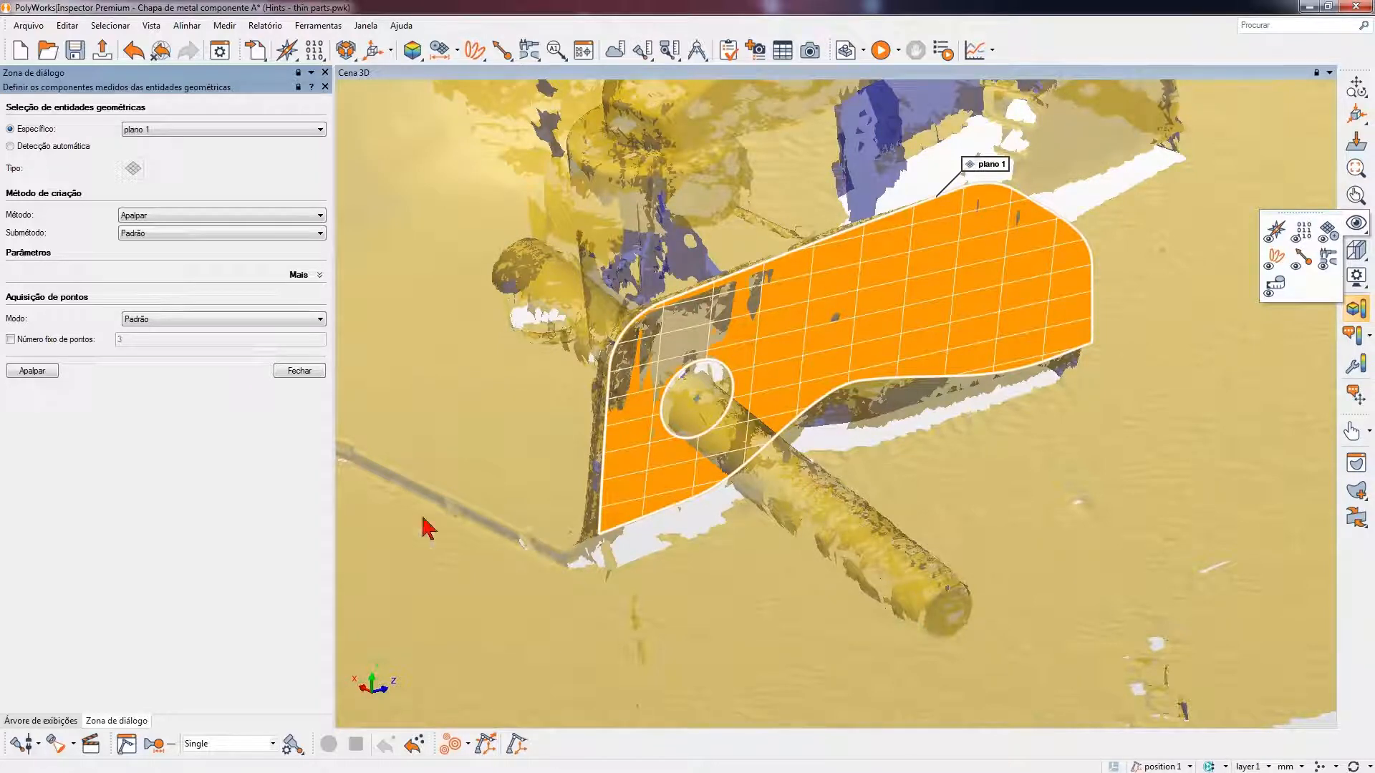
{"action": "left_click", "coordinate": [25, 370]}
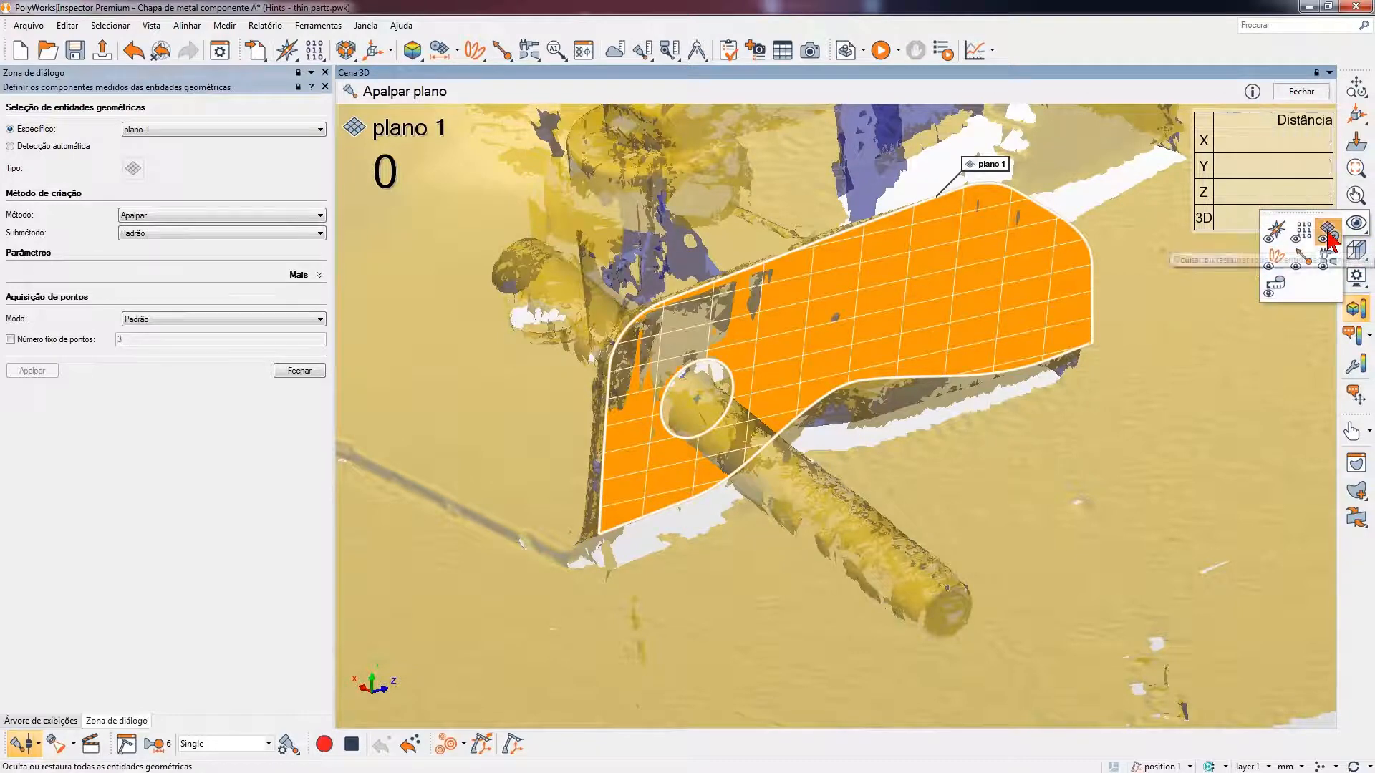
{"action": "left_click", "coordinate": [1328, 230]}
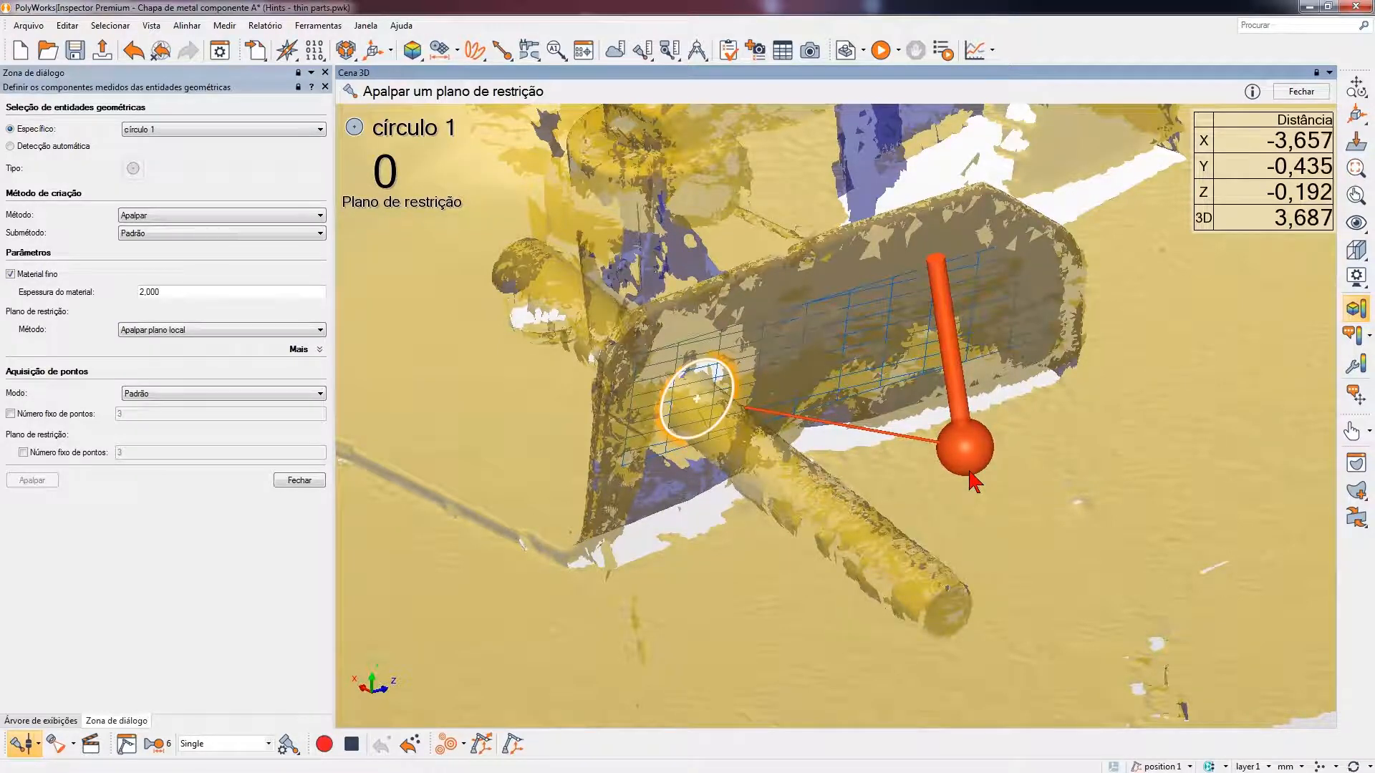
- Set the probing submethod for círculo 1 to Furo com pino and its constraint plane to Usar entidade plano with plano 1
{"action": "left_click", "coordinate": [282, 236]}
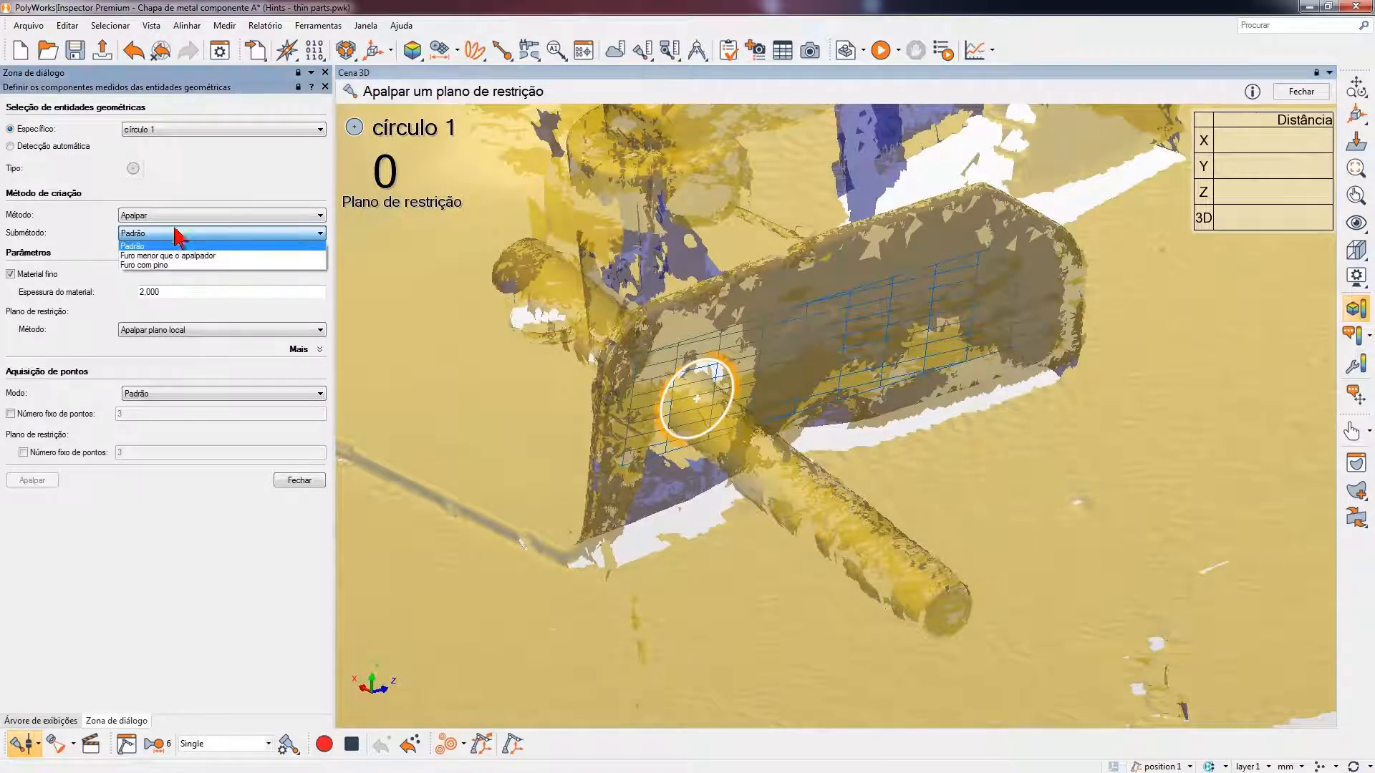
{"action": "left_click", "coordinate": [152, 265]}
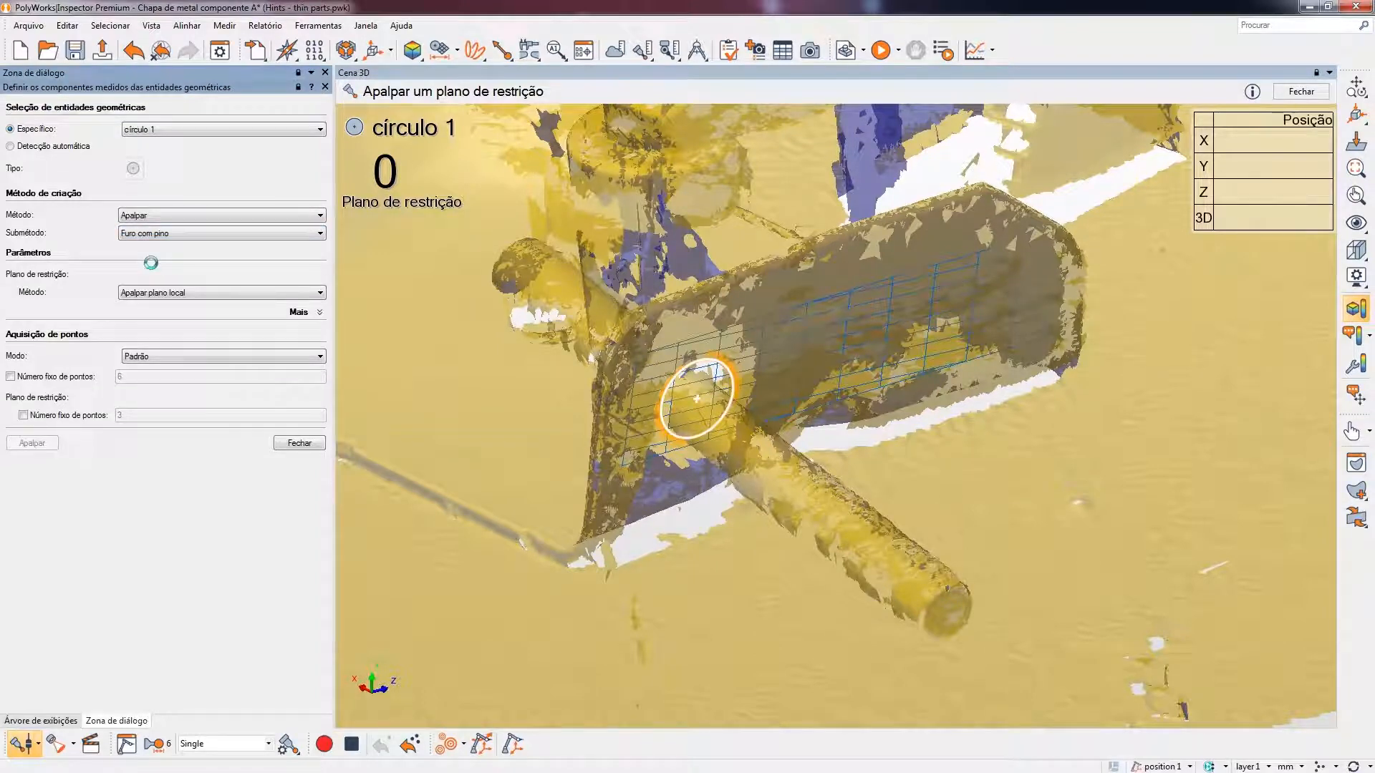
{"action": "left_click", "coordinate": [162, 292]}
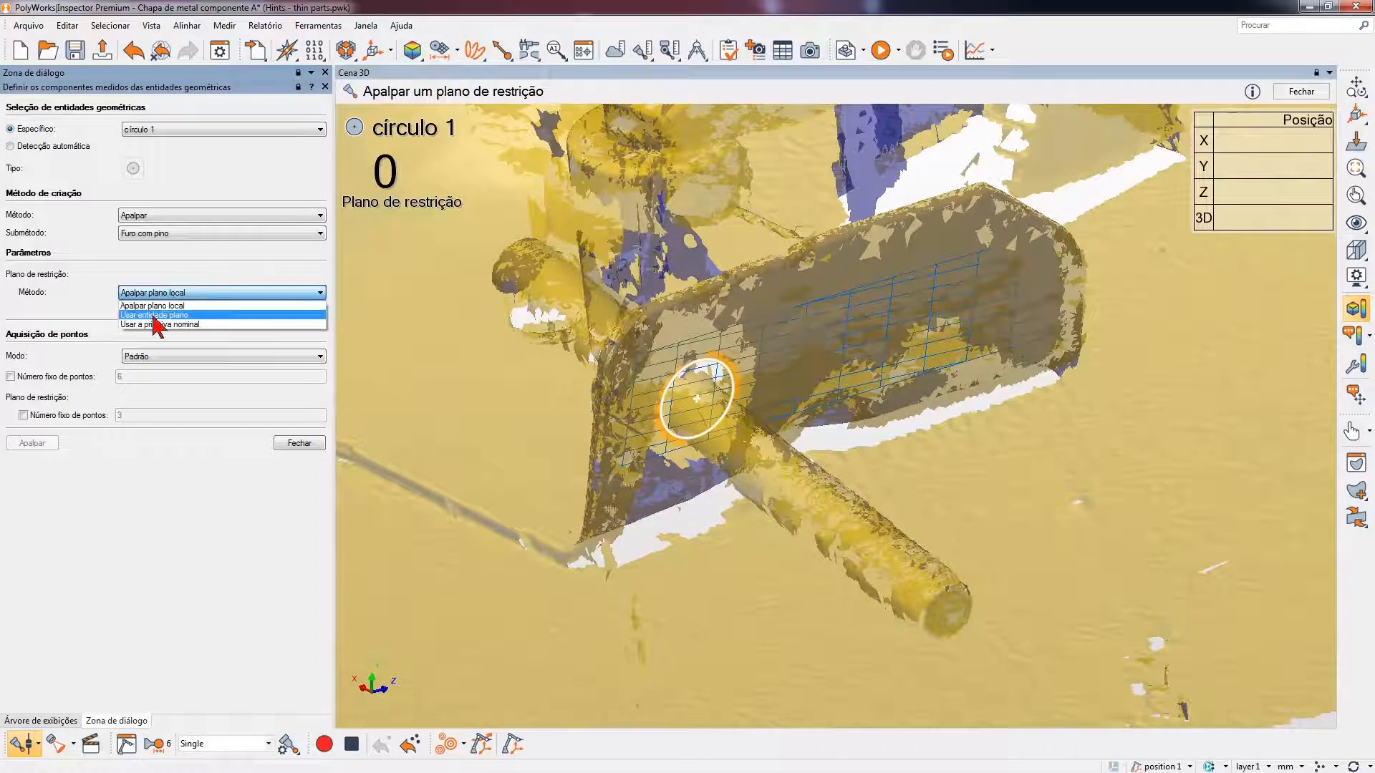
{"action": "left_click", "coordinate": [157, 315]}
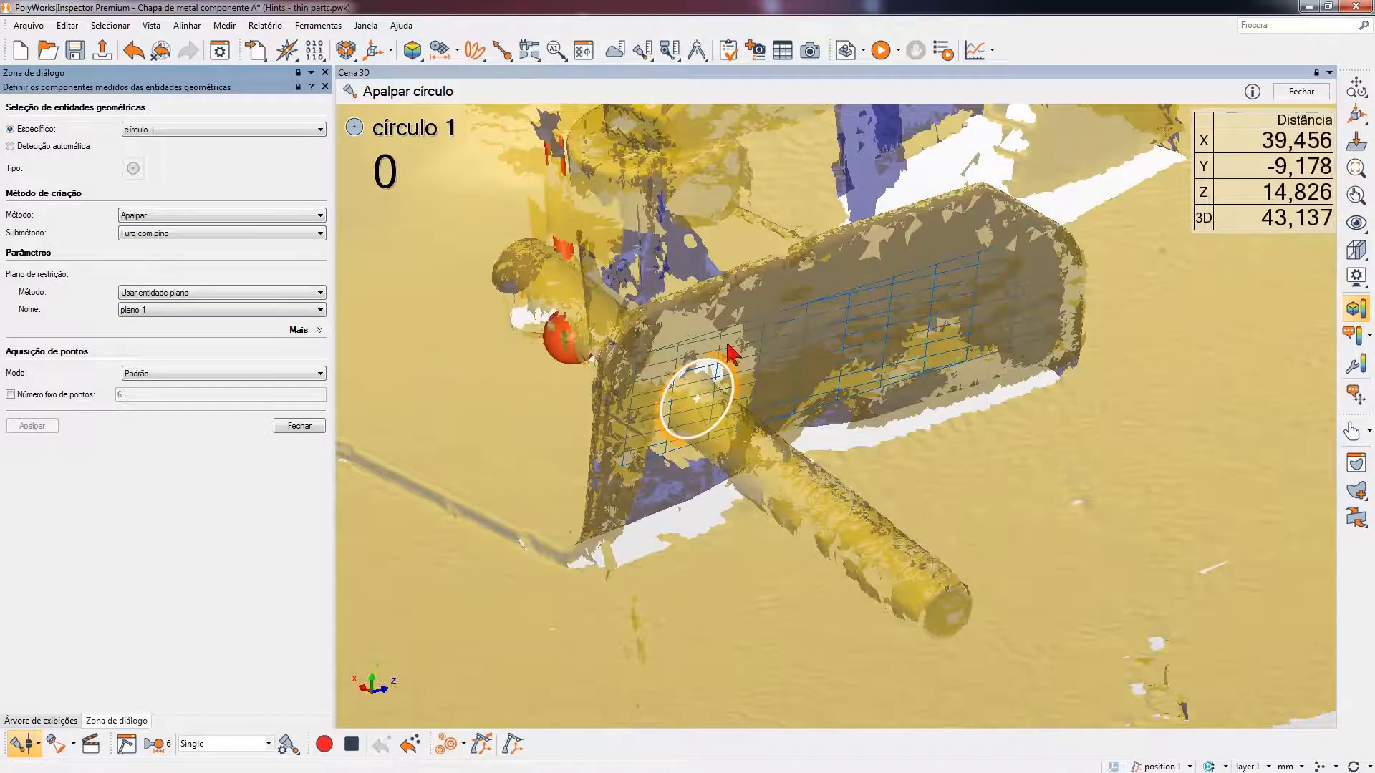
- Read the how-to instructions for probing the circle, then probe círculo 1 on the pin and close the measurement setup
{"action": "left_click", "coordinate": [1250, 92]}
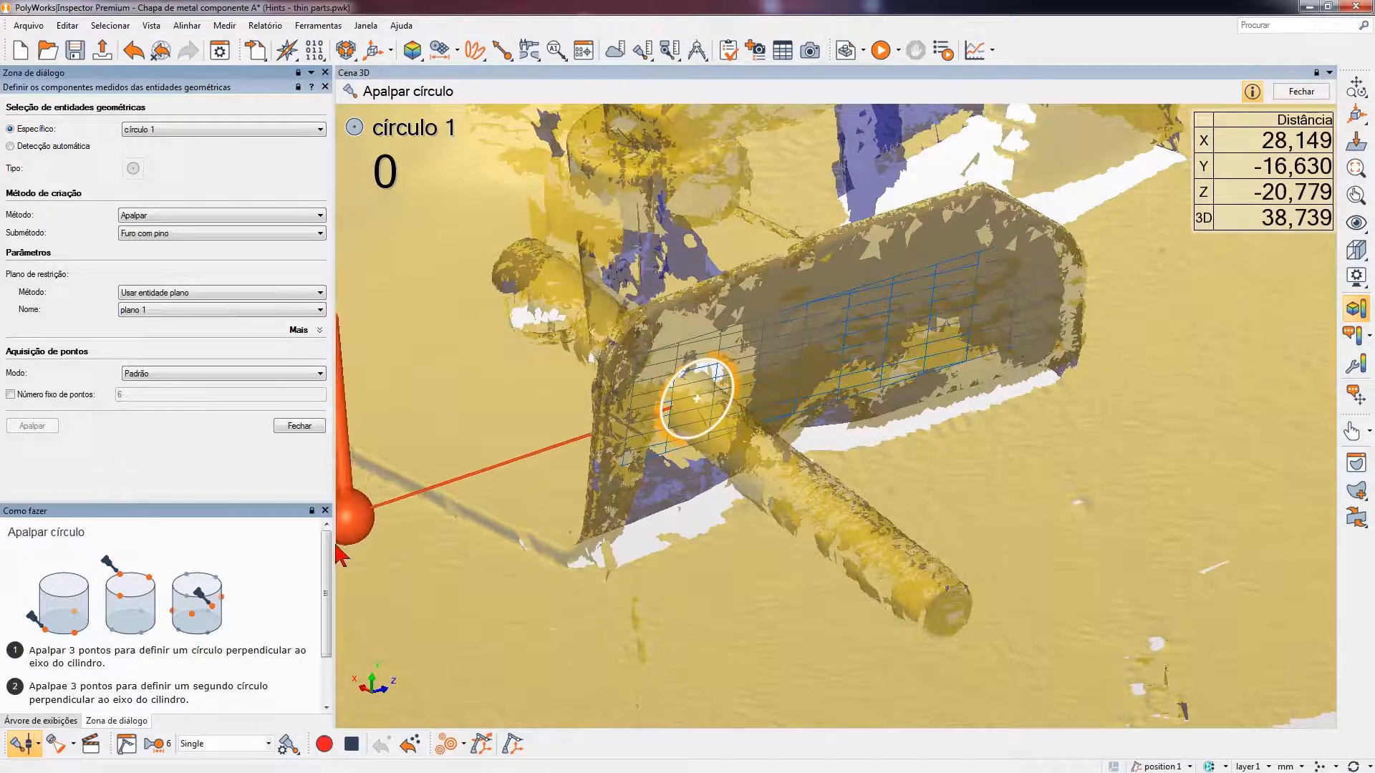
{"action": "left_click_drag", "start_coordinate": [326, 555], "coordinate": [323, 588]}
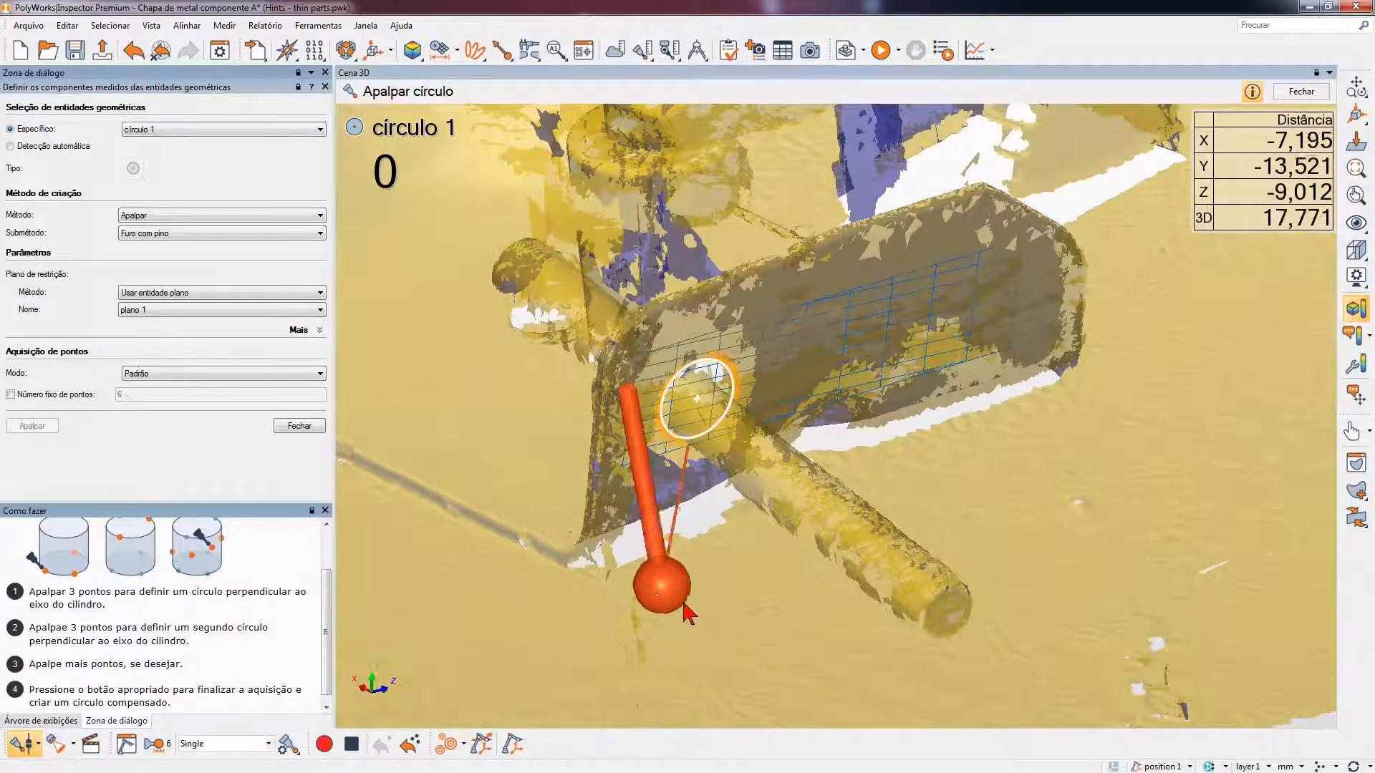
{"action": "left_click_drag", "start_coordinate": [645, 564], "coordinate": [656, 591]}
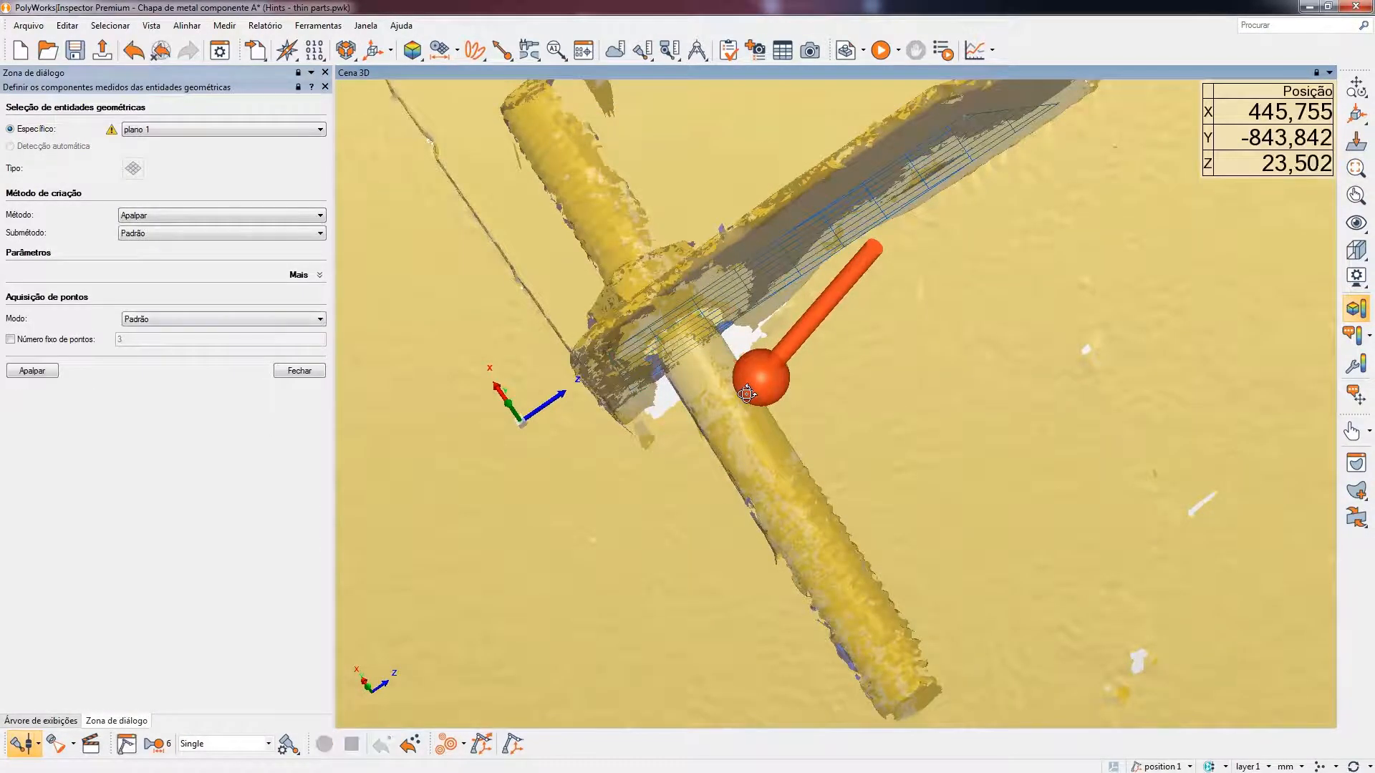
{"action": "left_click", "coordinate": [301, 372]}
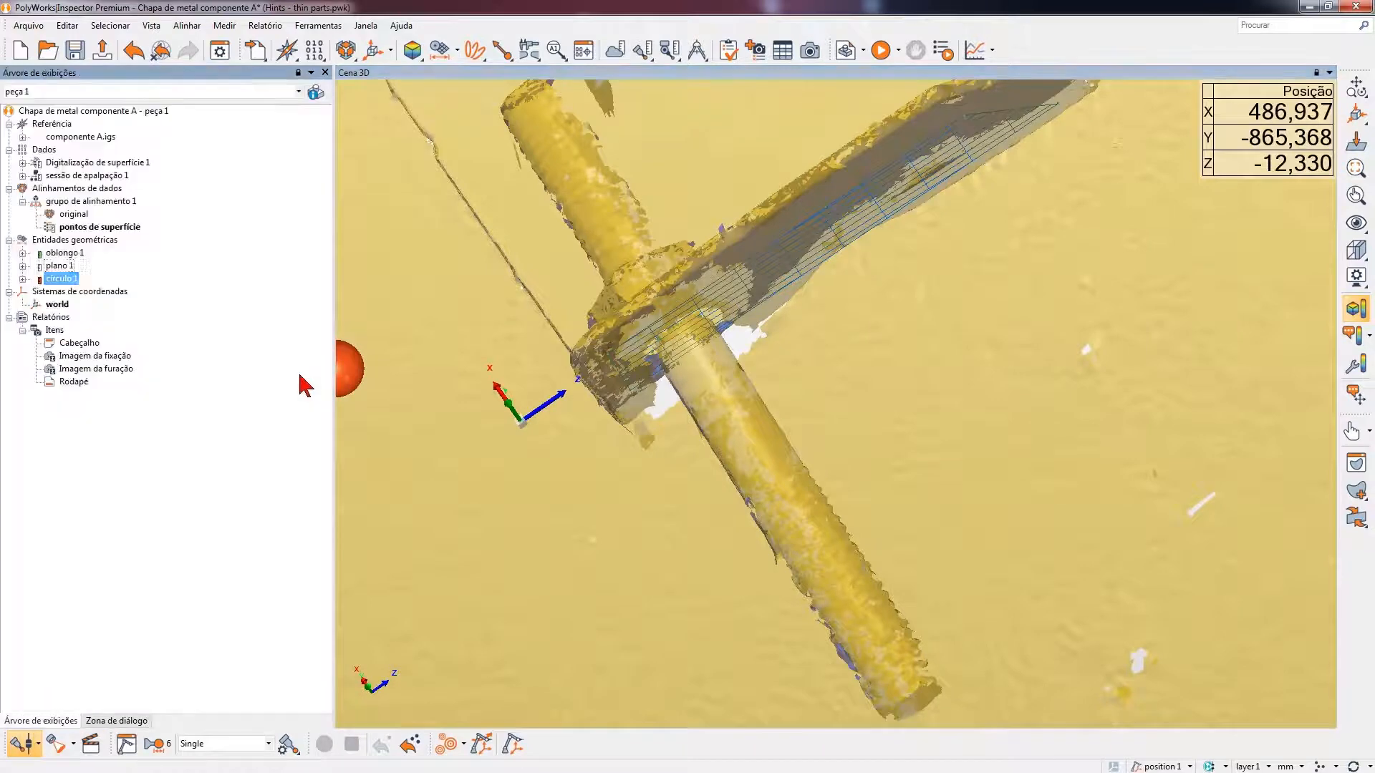
- Restore all geometric entities in the 3D scene and disconnect the probing device to inspect círculo 1 up close
{"action": "left_click", "coordinate": [1346, 247]}
{"action": "left_click", "coordinate": [1330, 233]}
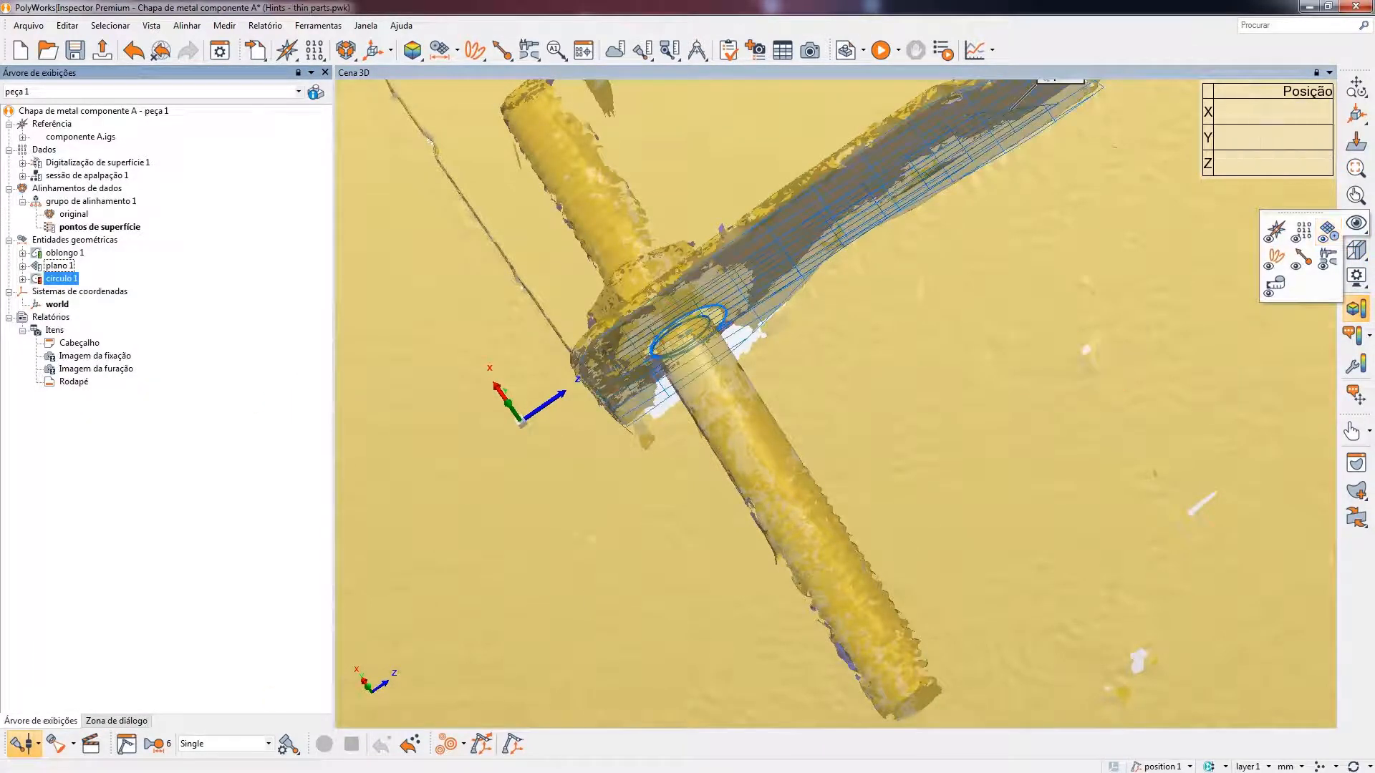
{"action": "left_click", "coordinate": [25, 736]}
{"action": "left_click_drag", "start_coordinate": [752, 454], "coordinate": [651, 455]}
{"action": "scroll", "coordinate": [663, 450], "scroll_direction": "up", "scroll_amount": 5}
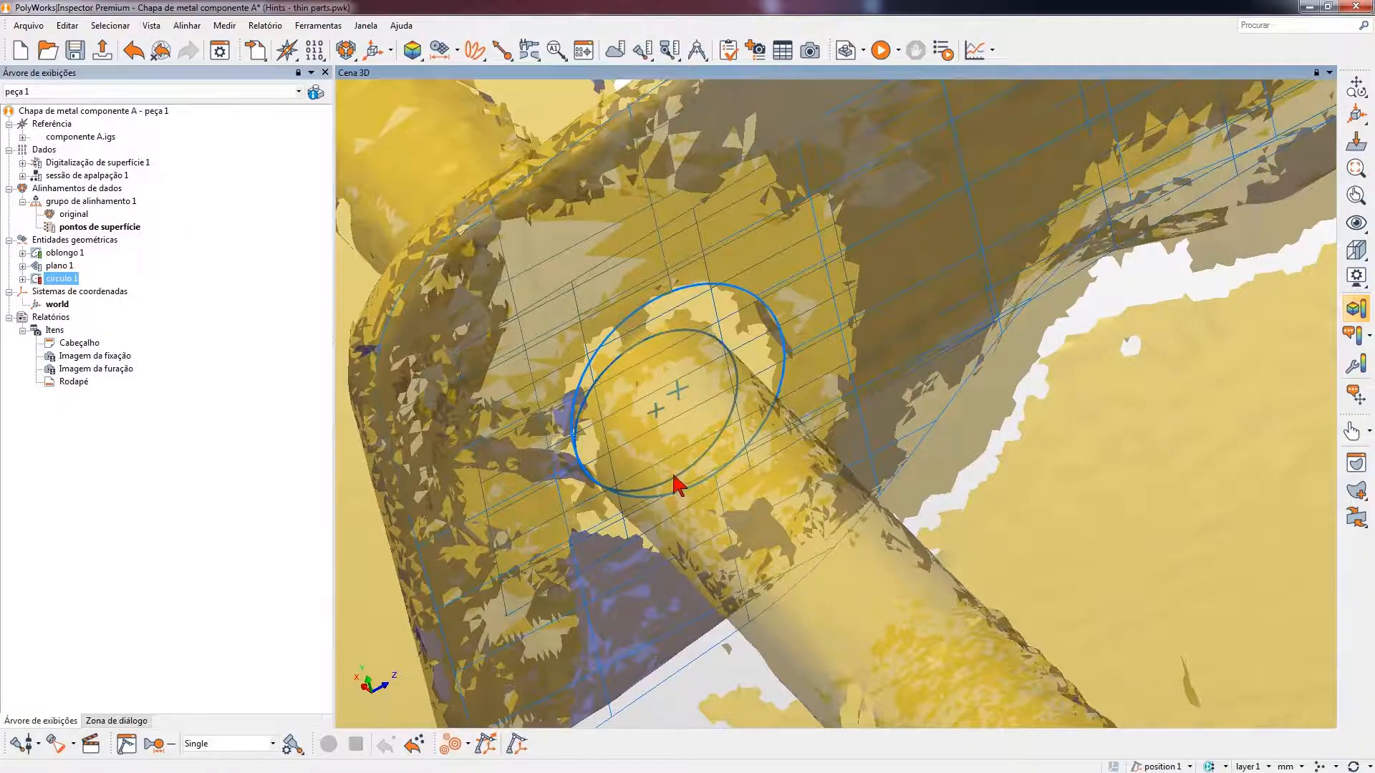
{"action": "scroll", "coordinate": [674, 477], "scroll_direction": "up", "scroll_amount": 1}
{"action": "scroll", "coordinate": [674, 477], "scroll_direction": "down", "scroll_amount": 1}
{"action": "mouse_move", "coordinate": [674, 478]}
{"action": "left_mouse_down"}
{"action": "mouse_move", "coordinate": [700, 485]}
{"action": "mouse_move", "coordinate": [728, 544]}
{"action": "mouse_move", "coordinate": [662, 465]}
{"action": "left_mouse_up"}
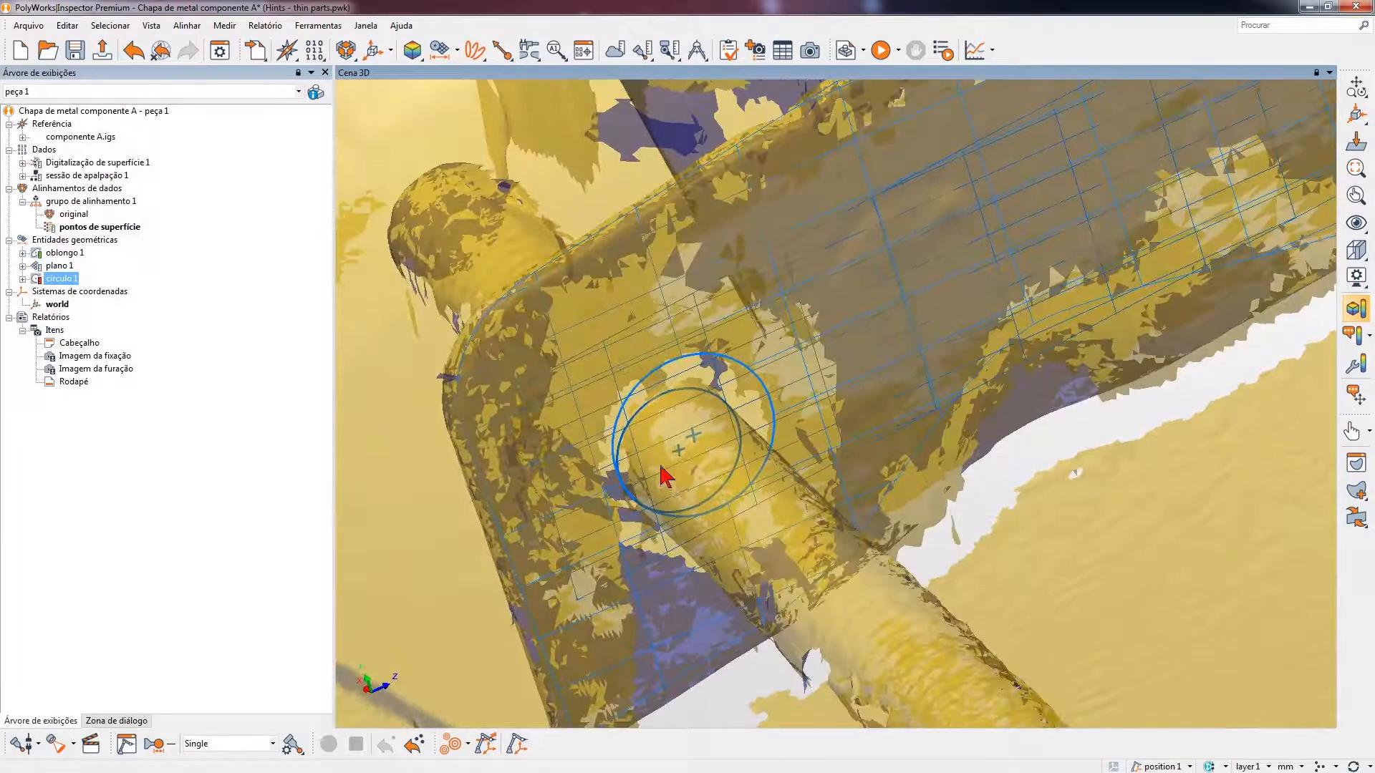
- Examine círculo 1 on the pin up close and read its diameter and X, Y, Z deviations
{"action": "middle_click_drag", "start_coordinate": [660, 465], "coordinate": [638, 451]}
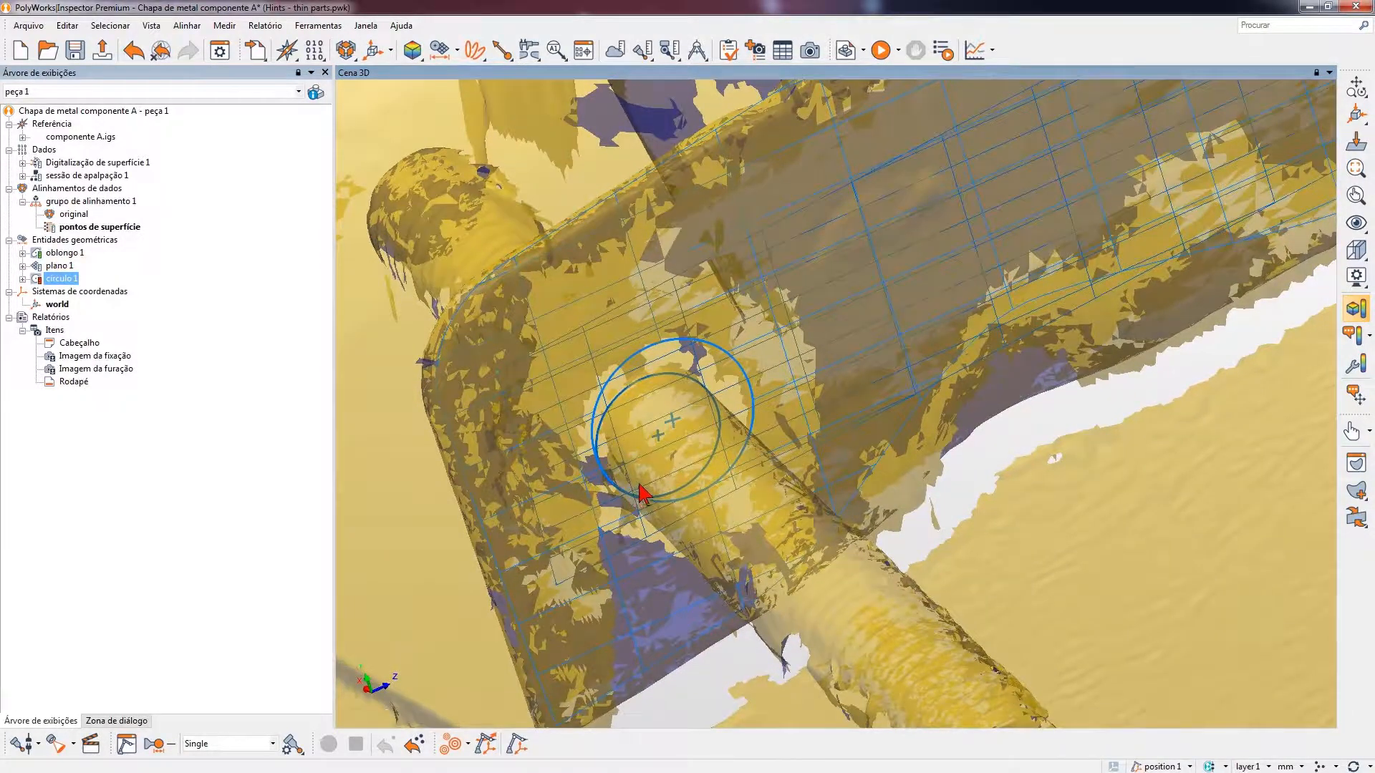
{"action": "left_click_drag", "start_coordinate": [651, 492], "coordinate": [650, 484]}
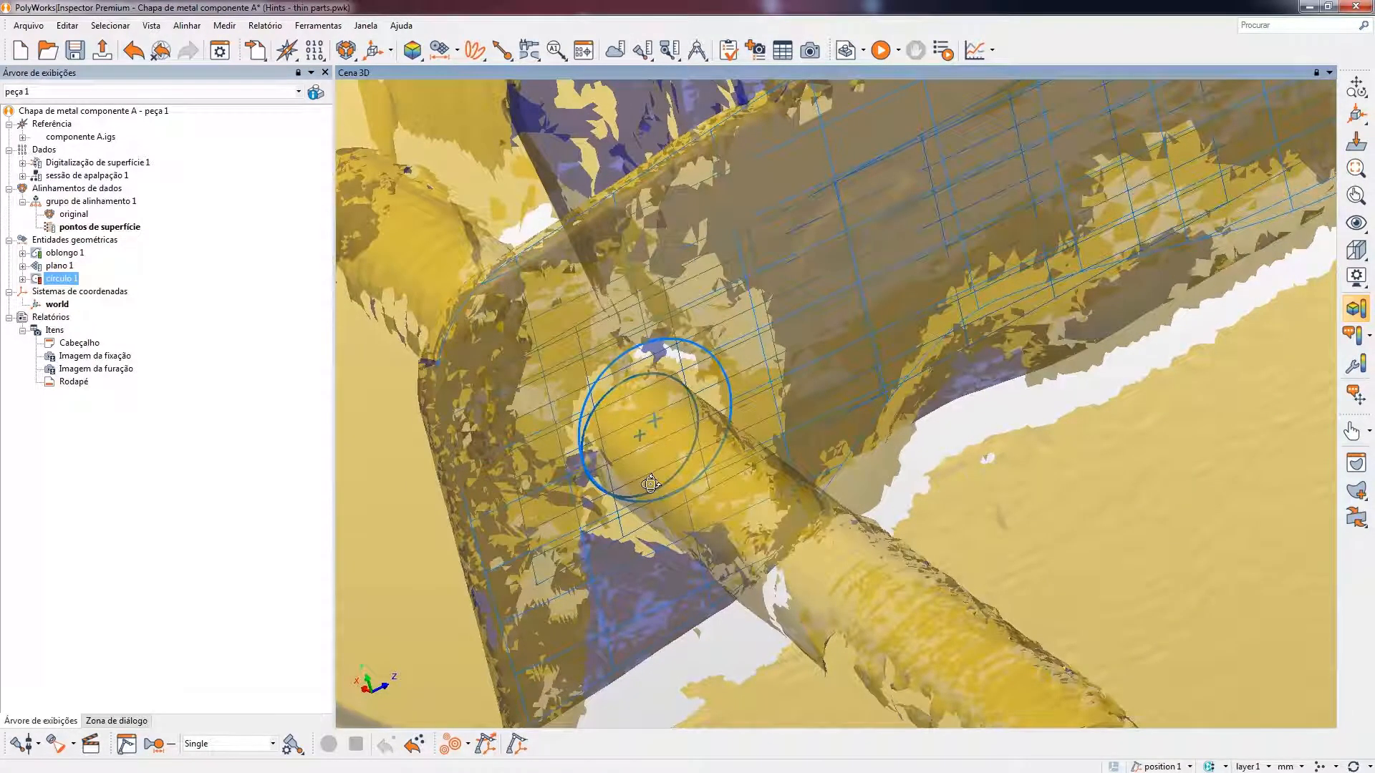
{"action": "mouse_move", "coordinate": [582, 463]}
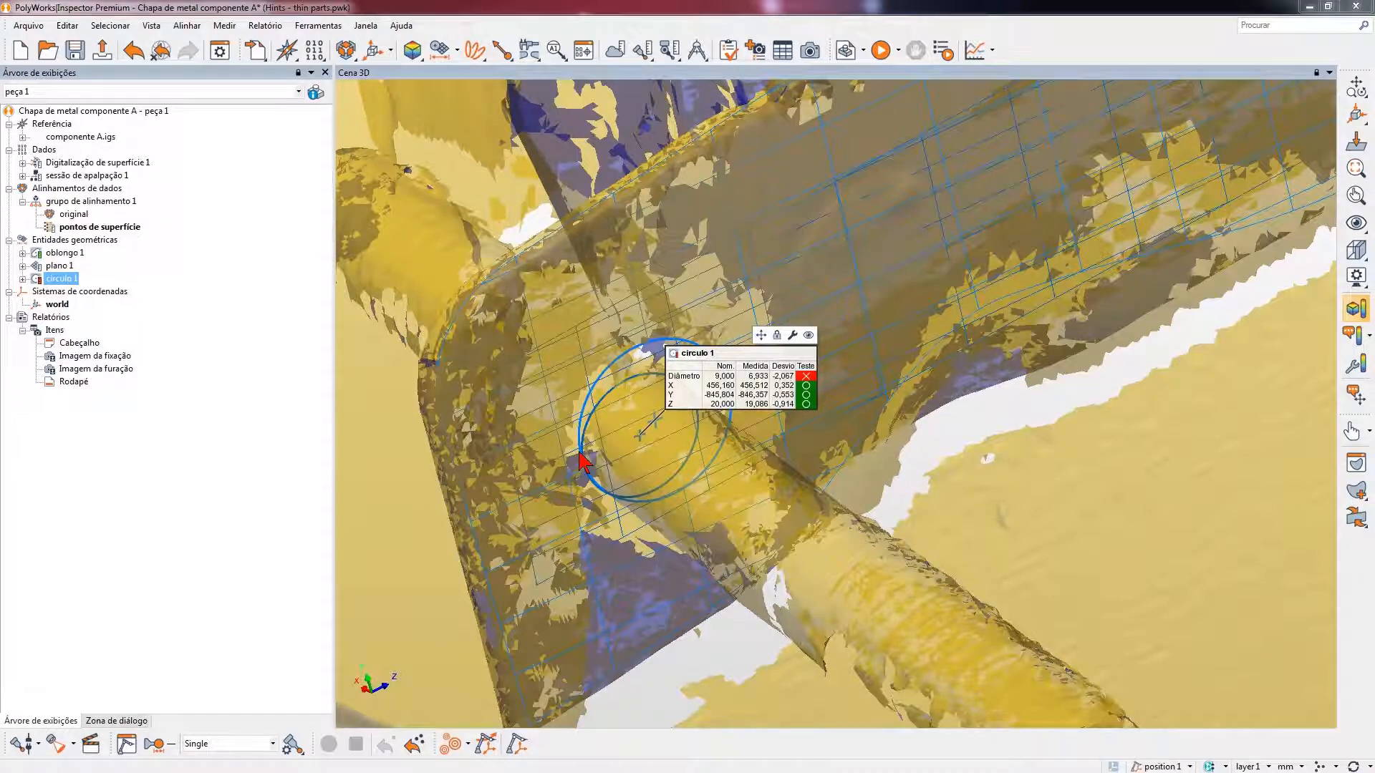
- Assign datum label B to plano 1 in its properties and apply the change
{"action": "middle_click_drag", "start_coordinate": [584, 433], "coordinate": [659, 478]}
{"action": "scroll", "coordinate": [659, 479], "scroll_direction": "down", "scroll_amount": 6}
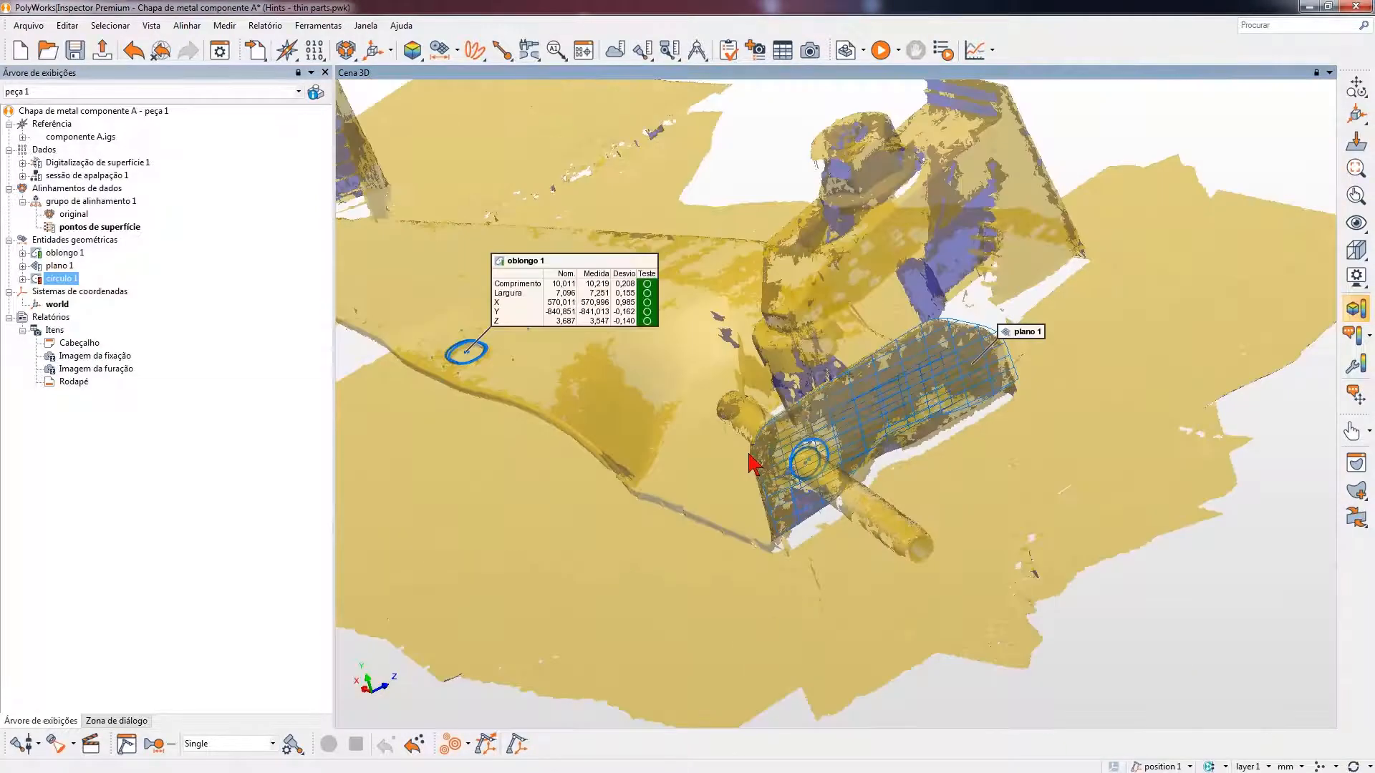
{"action": "left_click_drag", "start_coordinate": [672, 470], "coordinate": [683, 469]}
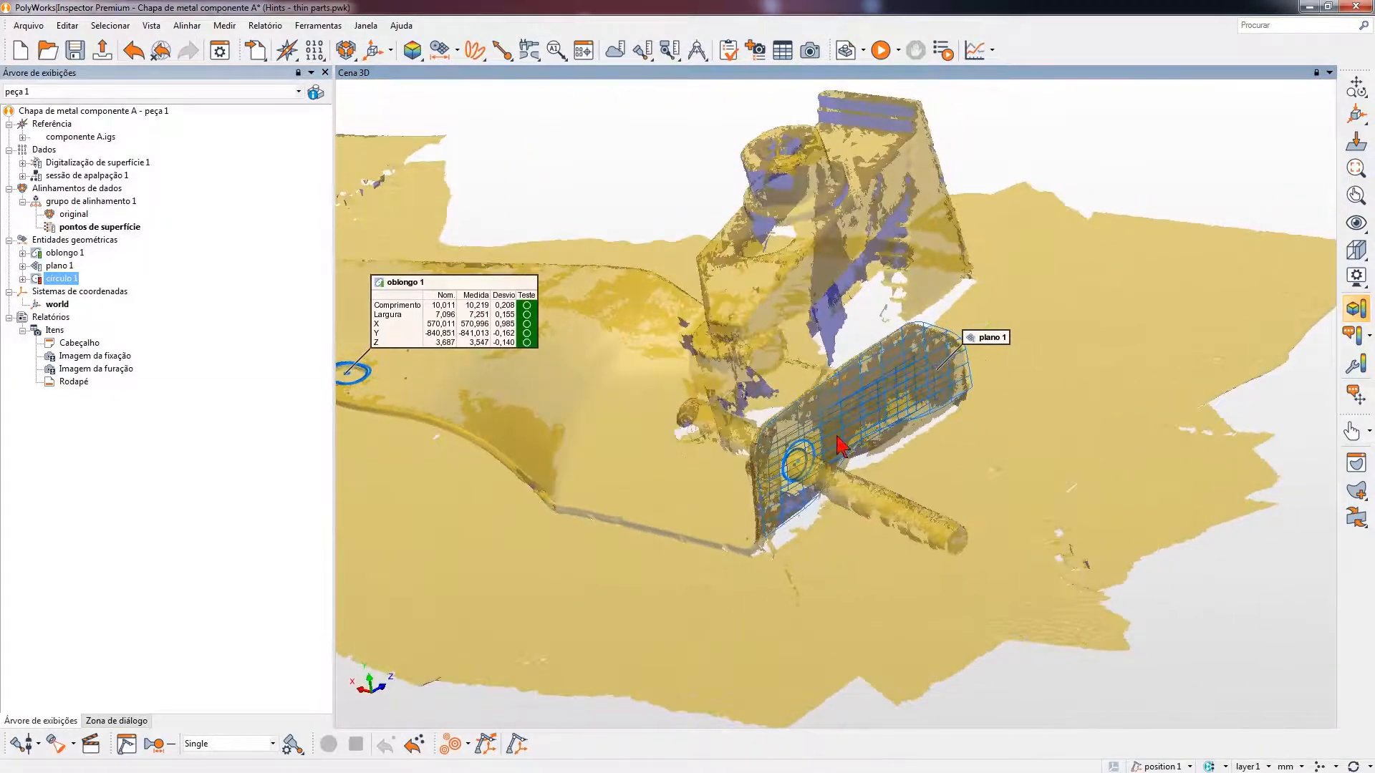
{"action": "left_click", "coordinate": [63, 265]}
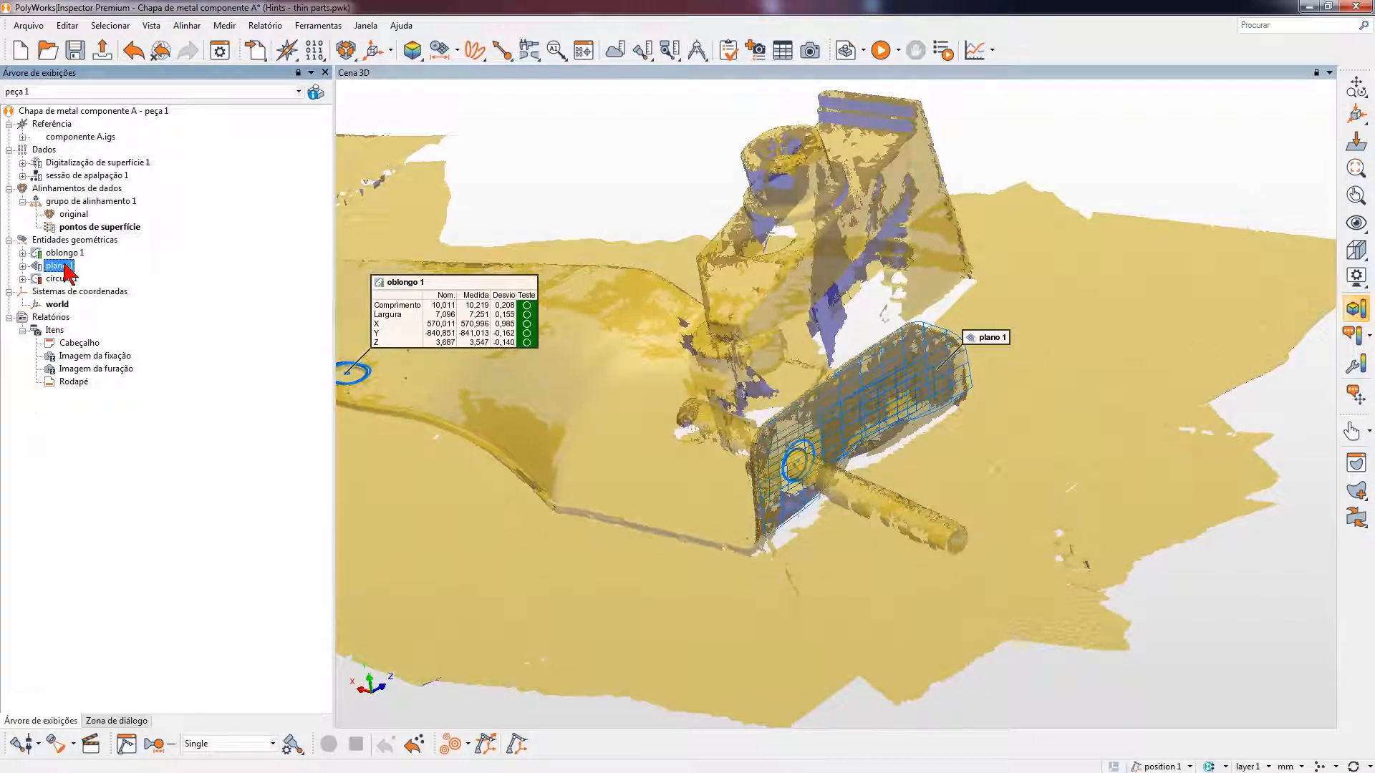
{"action": "right_click", "coordinate": [68, 270]}
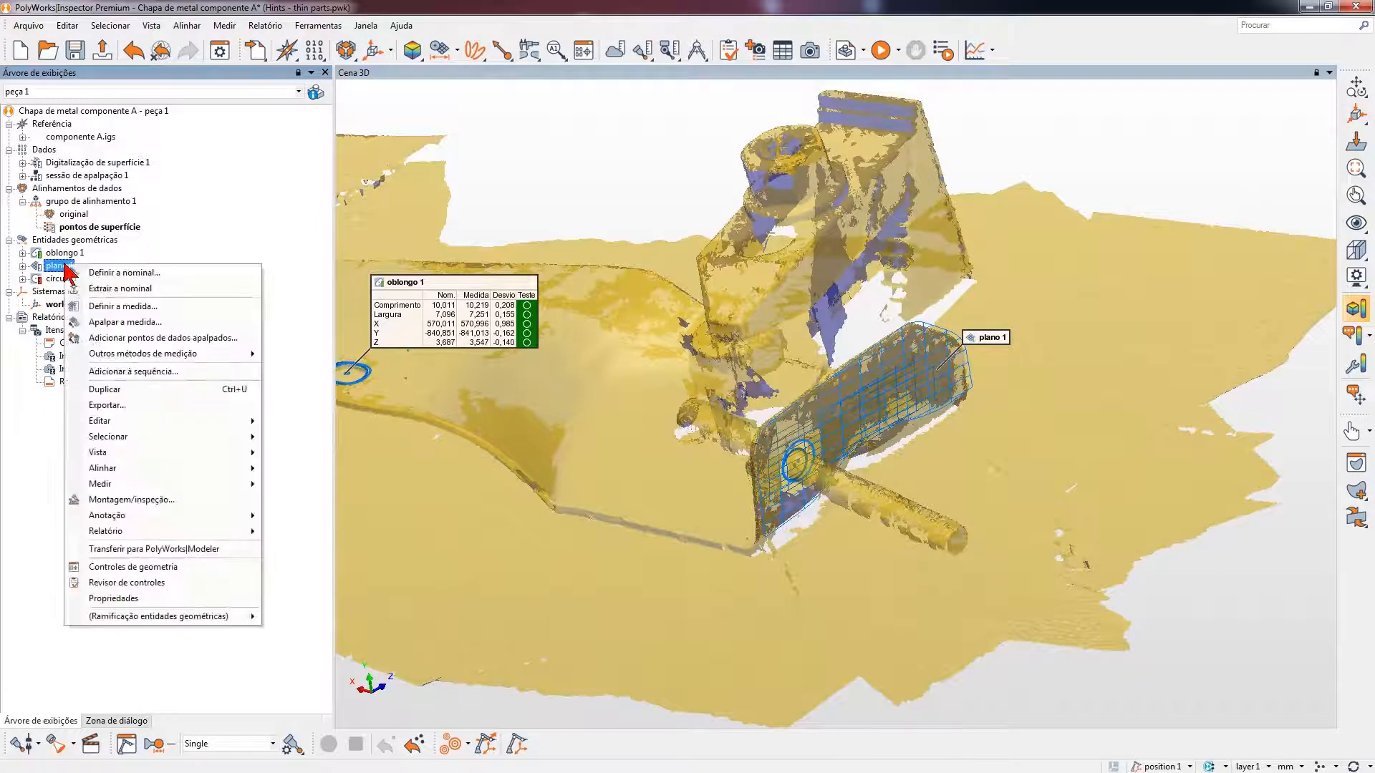
{"action": "left_click", "coordinate": [157, 599]}
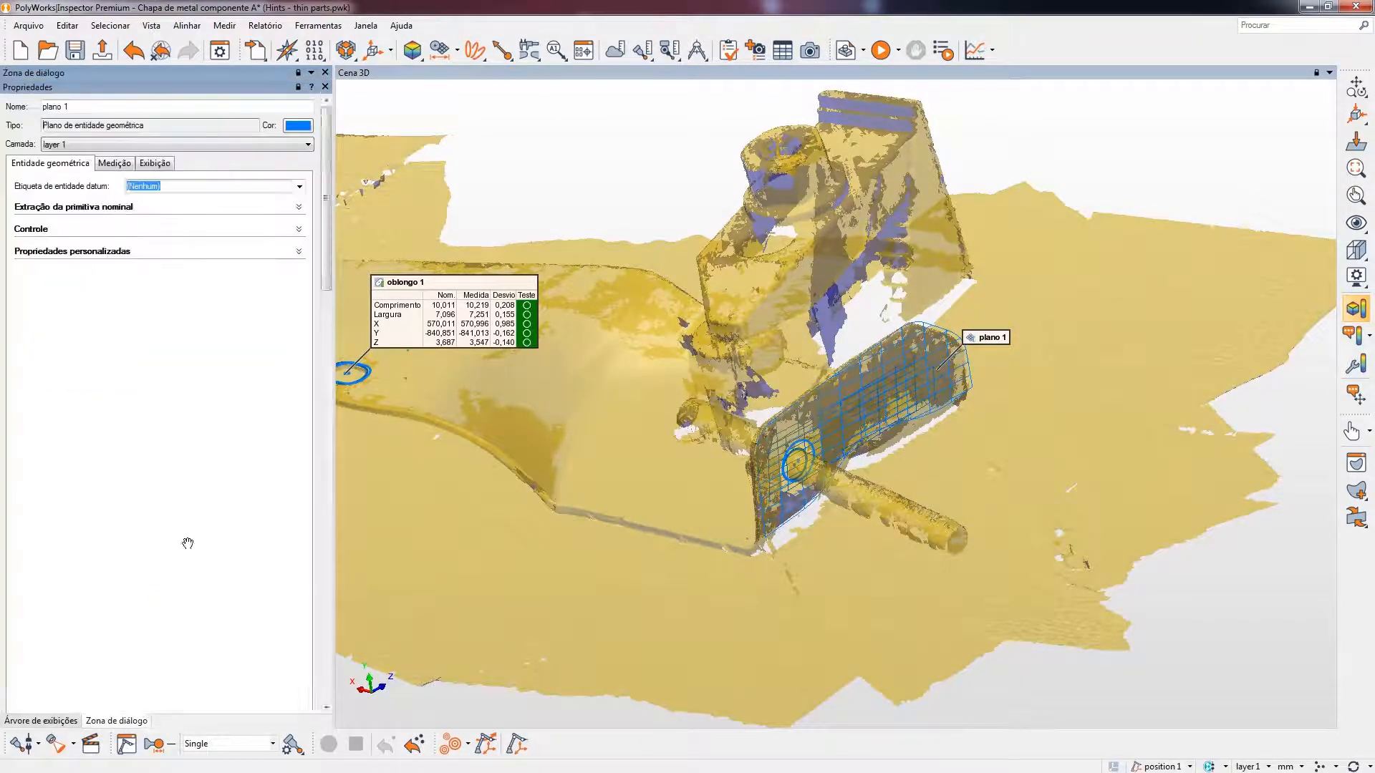
{"action": "left_click", "coordinate": [312, 186]}
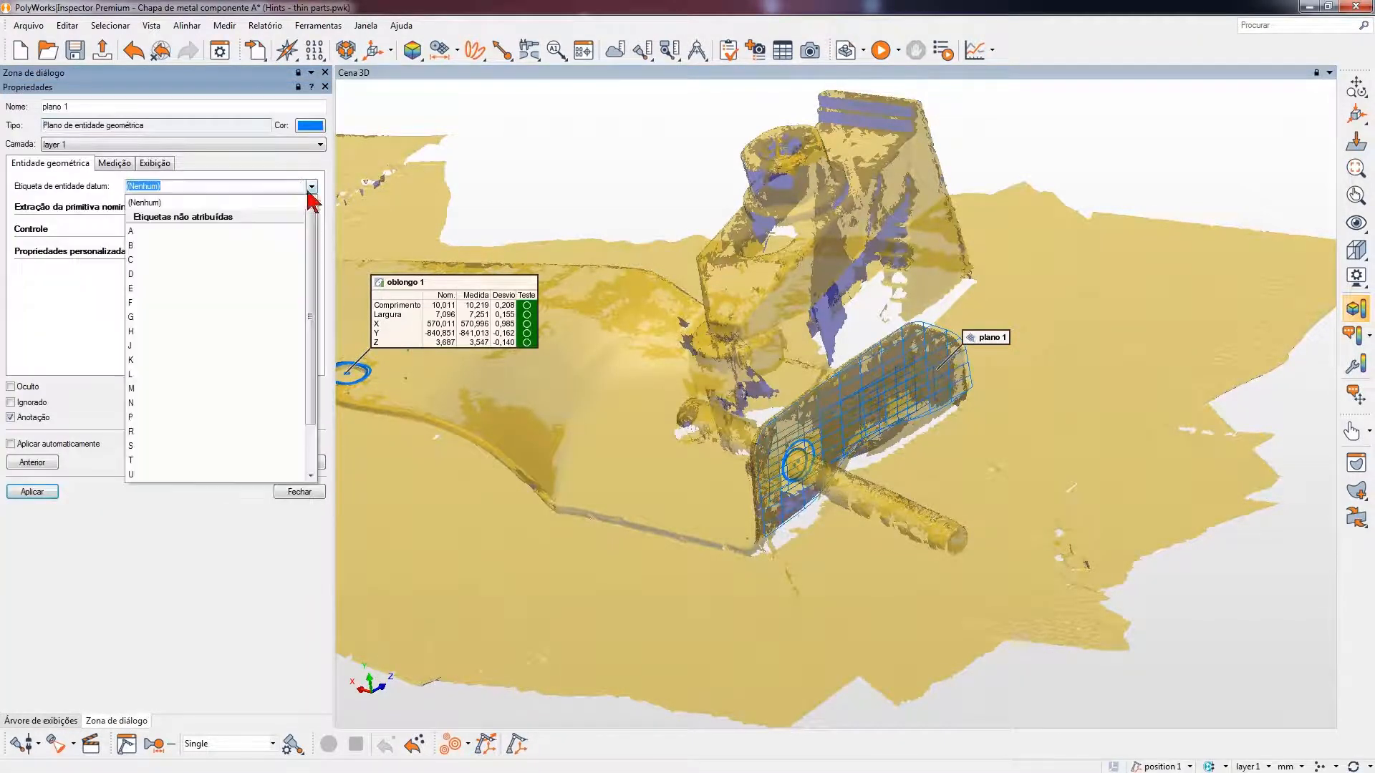
{"action": "left_click", "coordinate": [133, 246]}
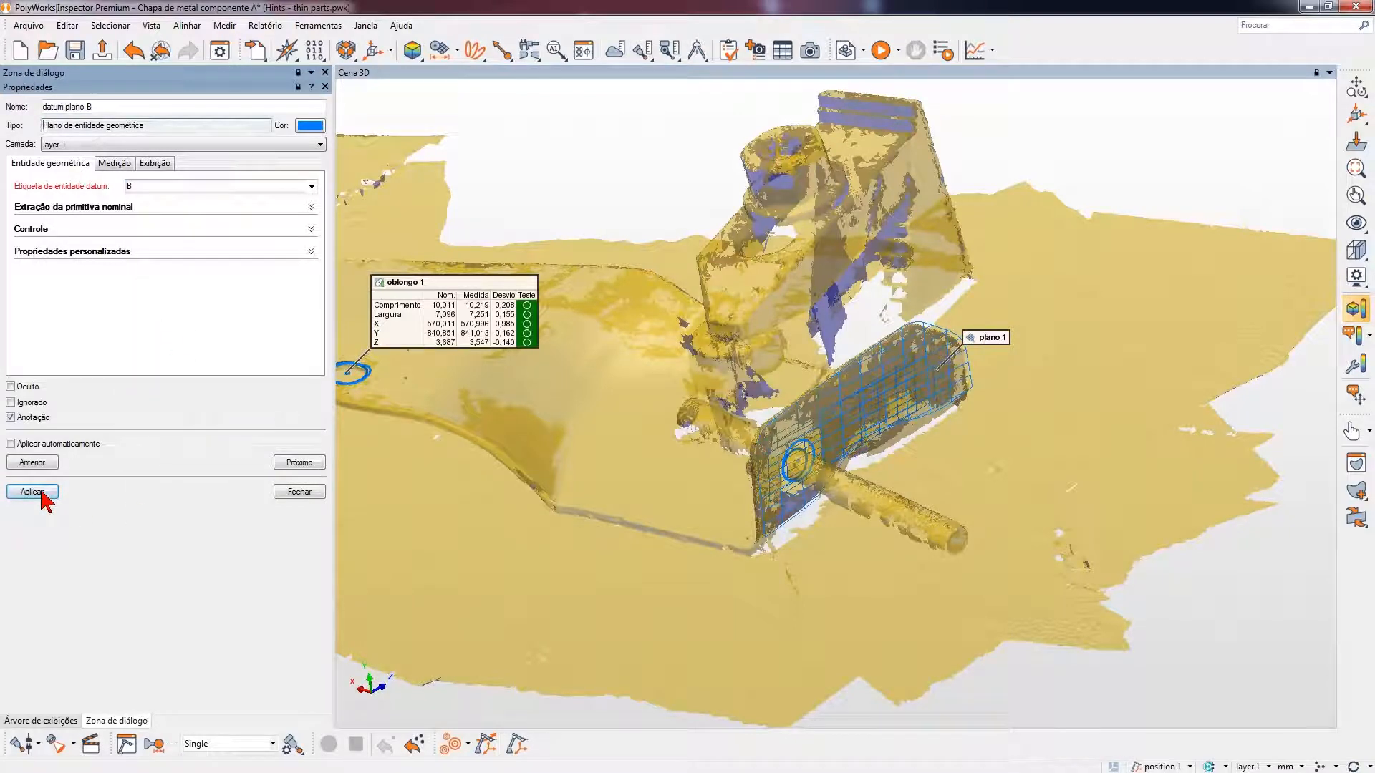
{"action": "left_click", "coordinate": [41, 492]}
{"action": "left_click", "coordinate": [300, 492]}
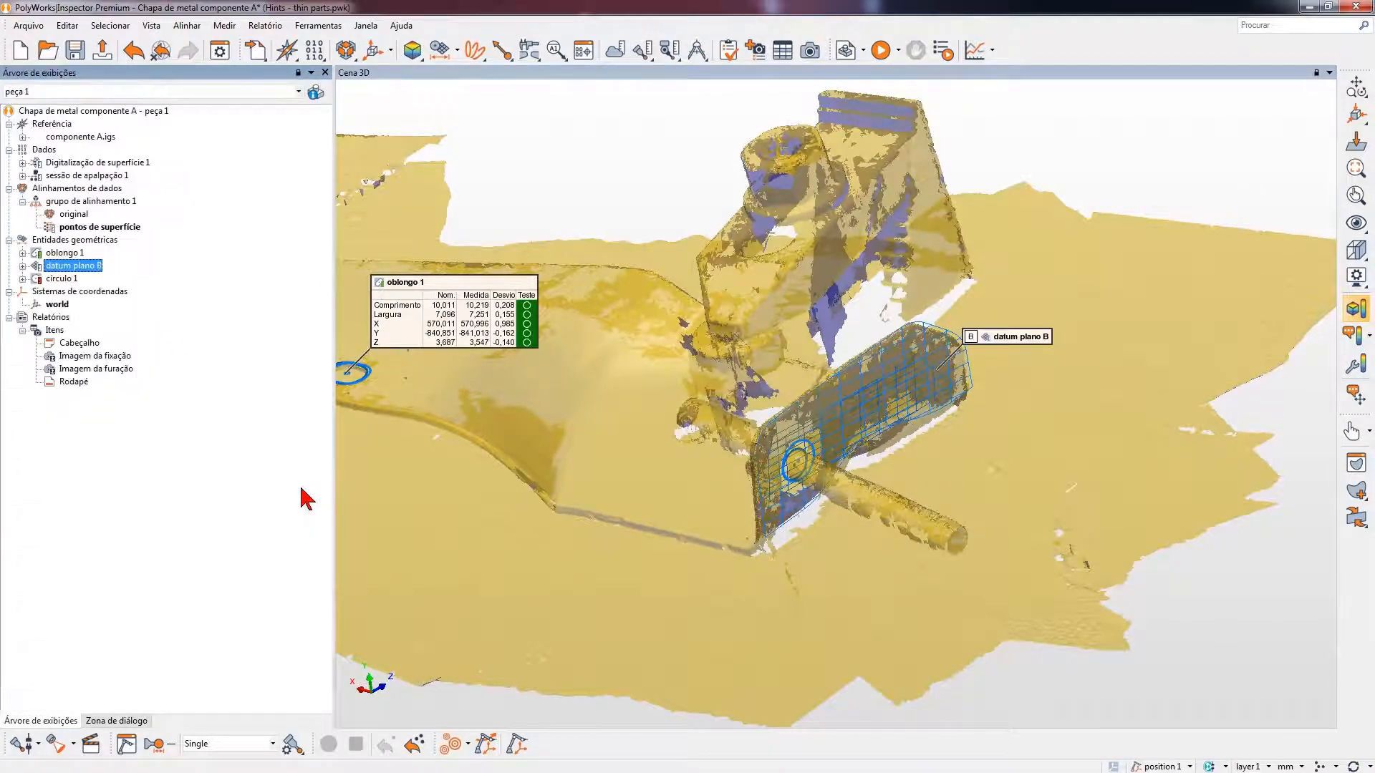
- Assign datum label A to oblongo 1 in its properties and apply the change
{"action": "middle_click_drag", "start_coordinate": [604, 393], "coordinate": [795, 413]}
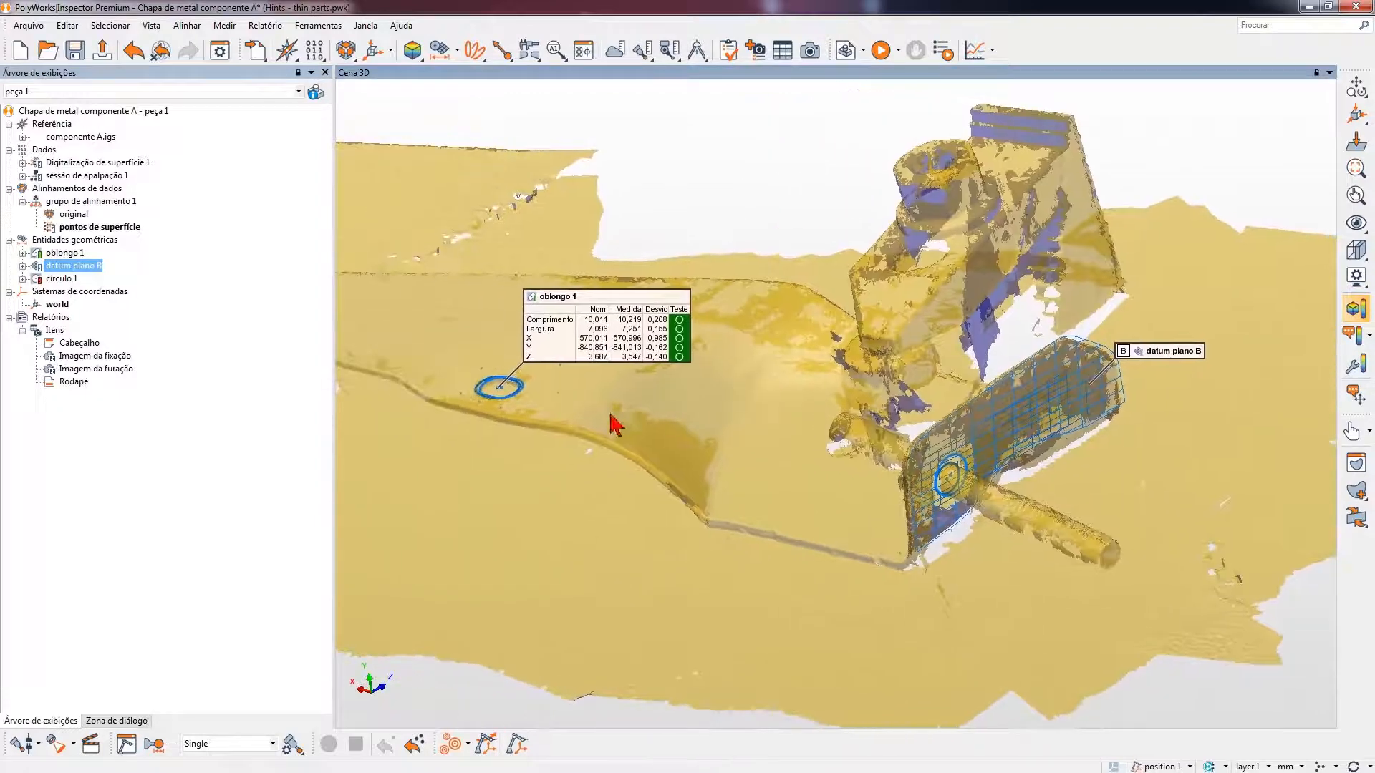
{"action": "right_click", "coordinate": [74, 253]}
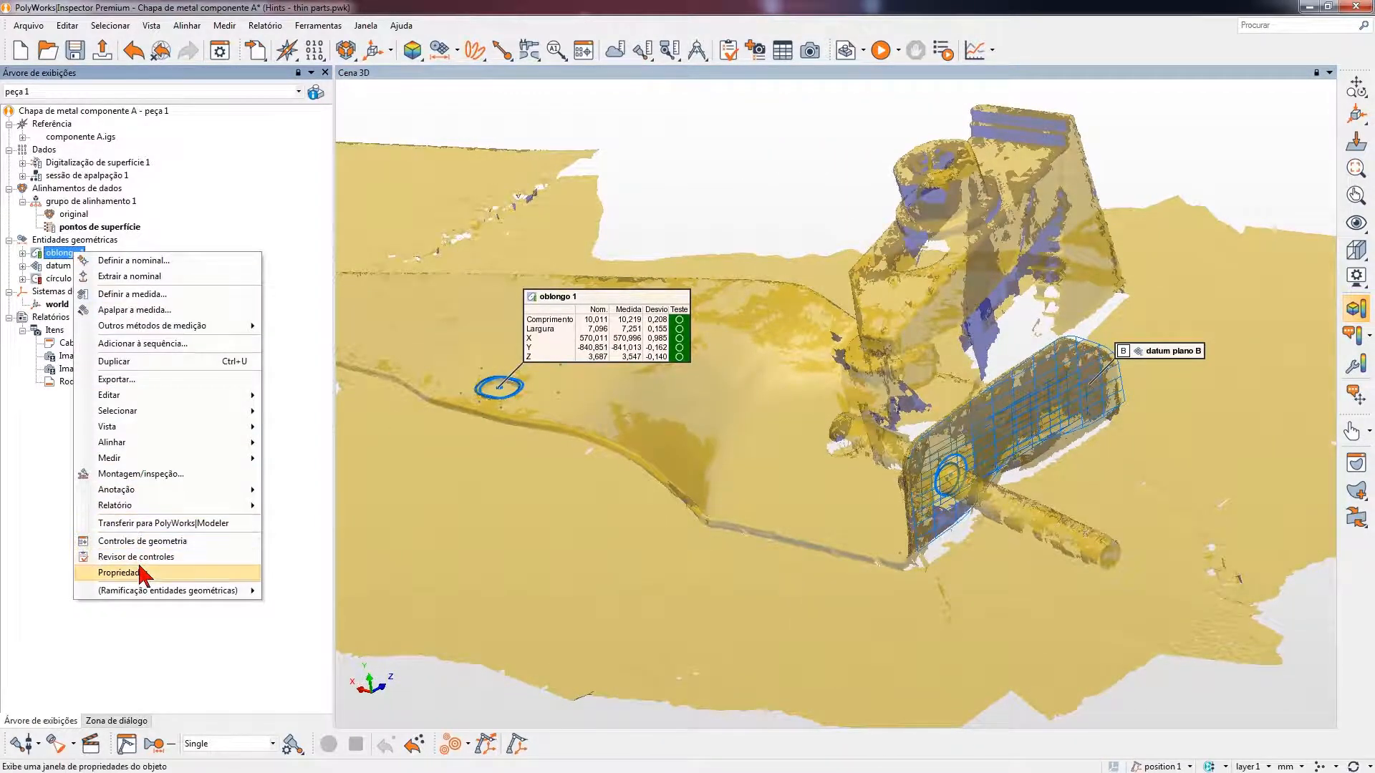
{"action": "left_click", "coordinate": [140, 573]}
{"action": "left_click", "coordinate": [311, 186]}
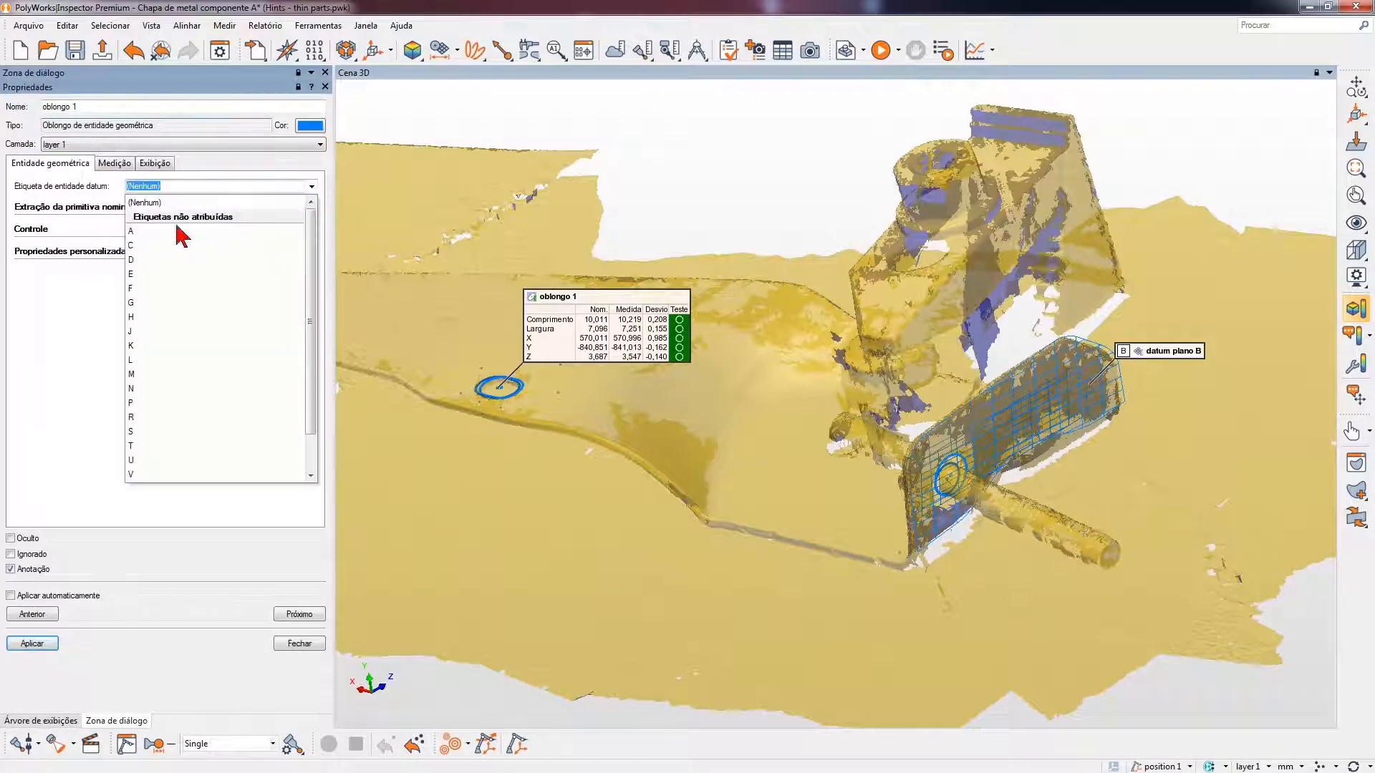
{"action": "left_click", "coordinate": [172, 231]}
{"action": "left_click", "coordinate": [32, 643]}
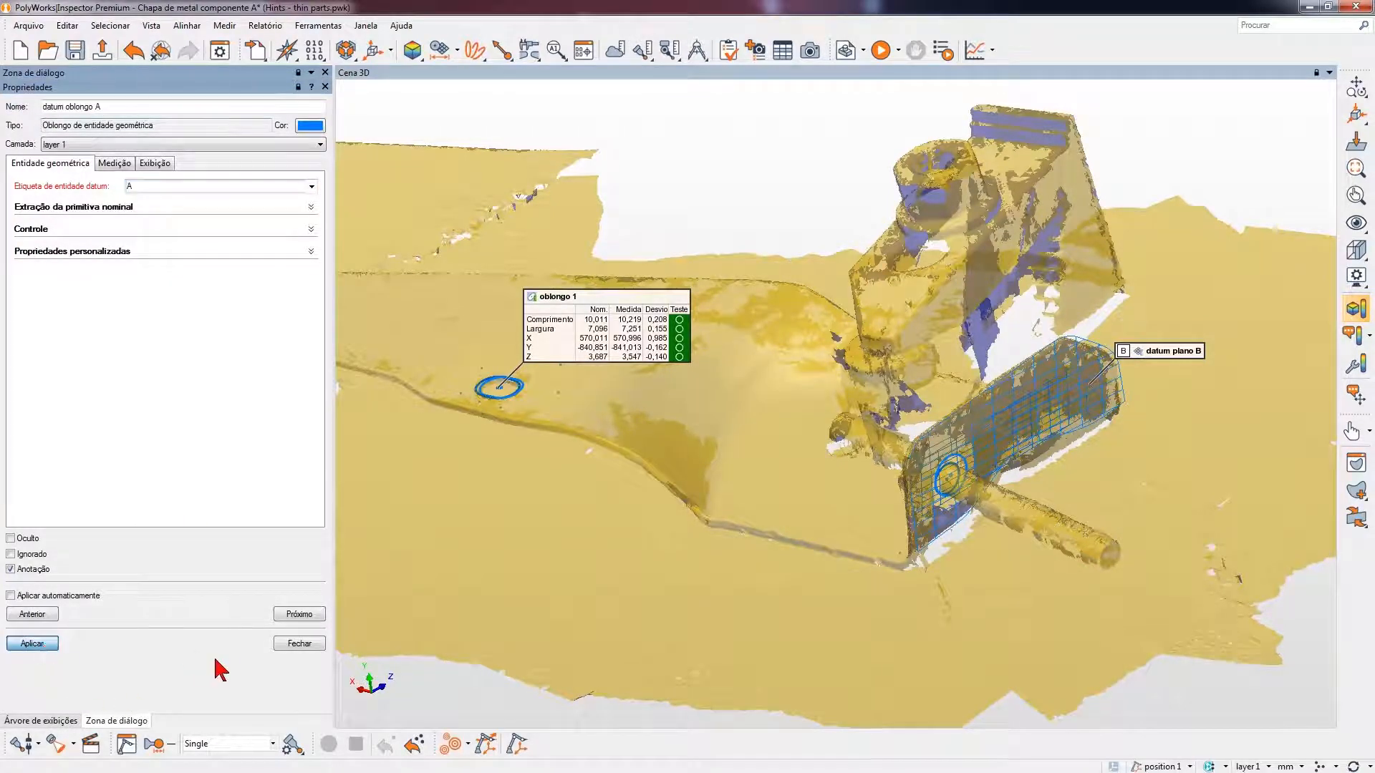
{"action": "left_click", "coordinate": [299, 643]}
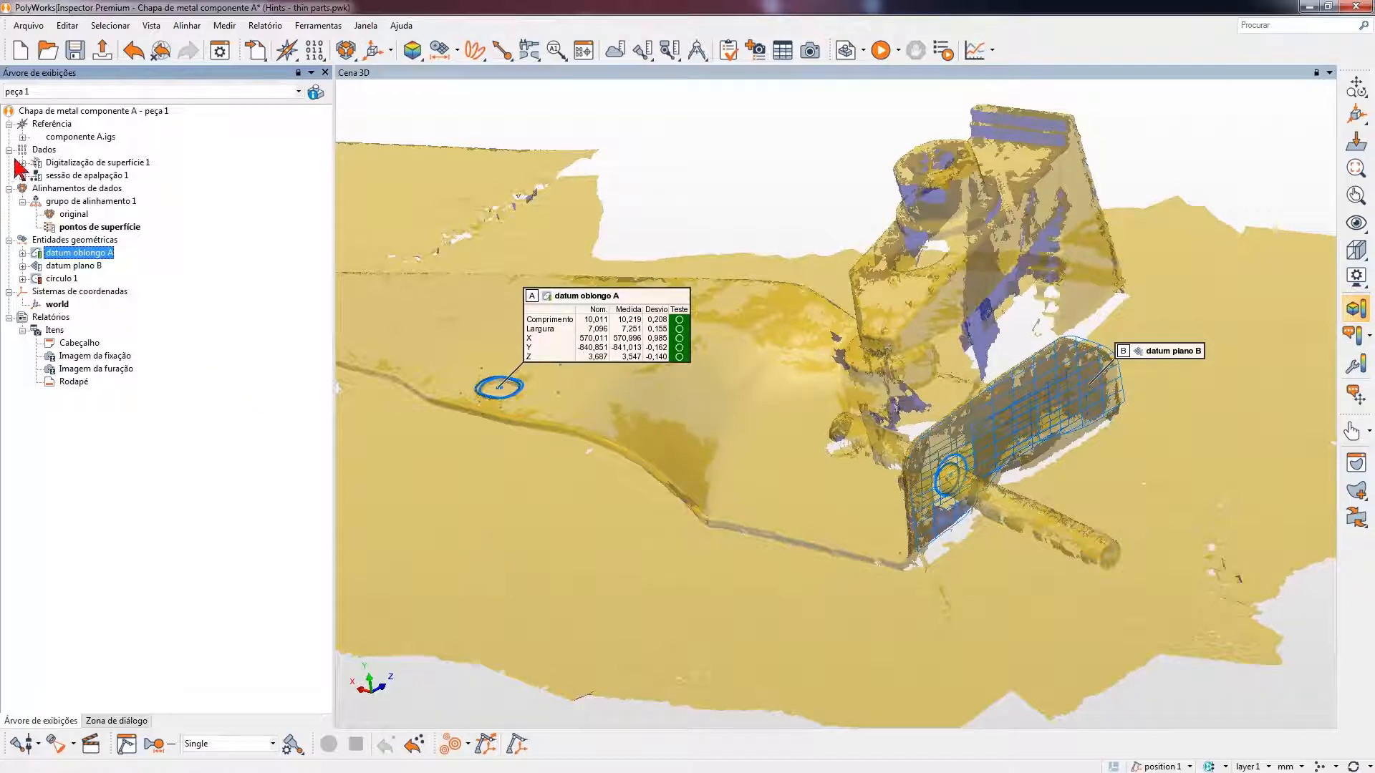
- Show the componente A CAD model and create a plane from the flat underside surface around the round hole, using Superfície única
{"action": "middle_click", "coordinate": [82, 138]}
{"action": "left_click_drag", "start_coordinate": [862, 457], "coordinate": [716, 381]}
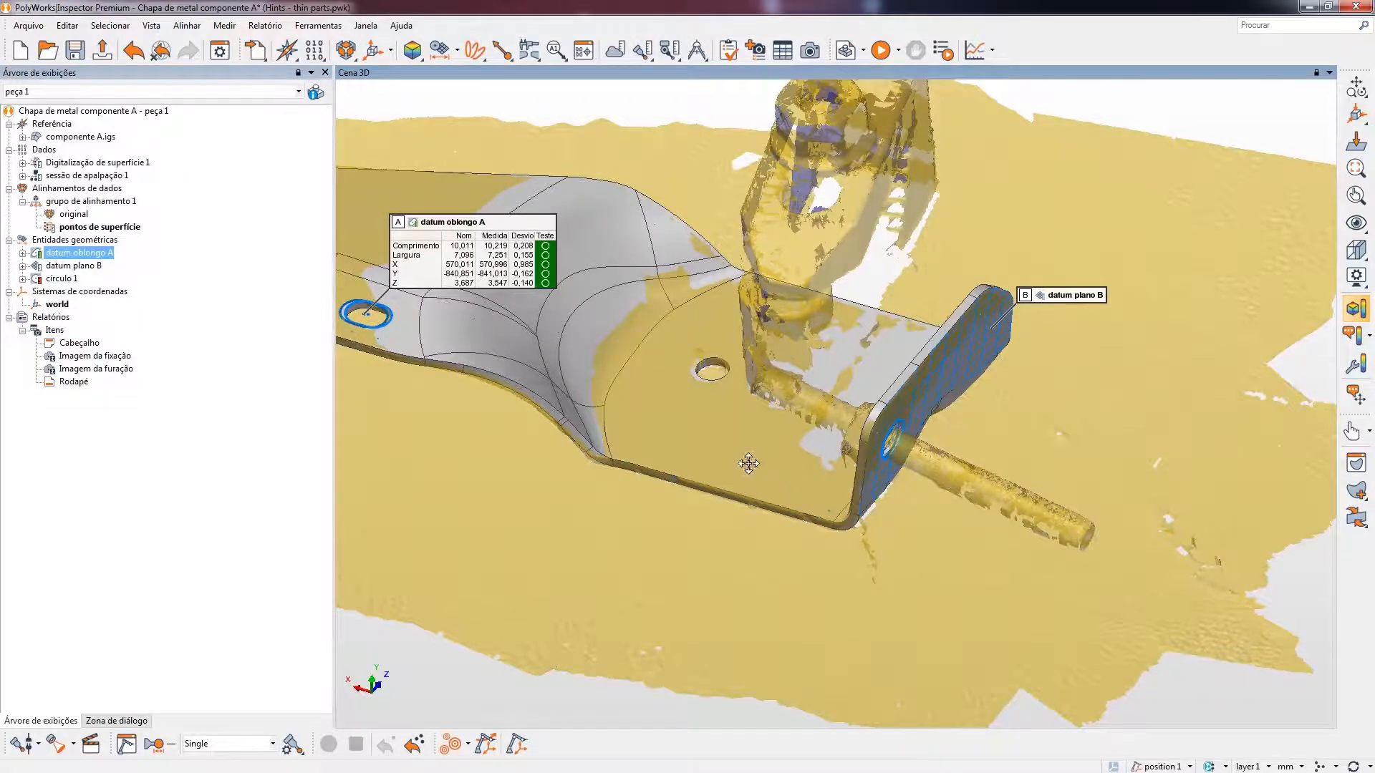
{"action": "left_click_drag", "start_coordinate": [748, 464], "coordinate": [691, 349]}
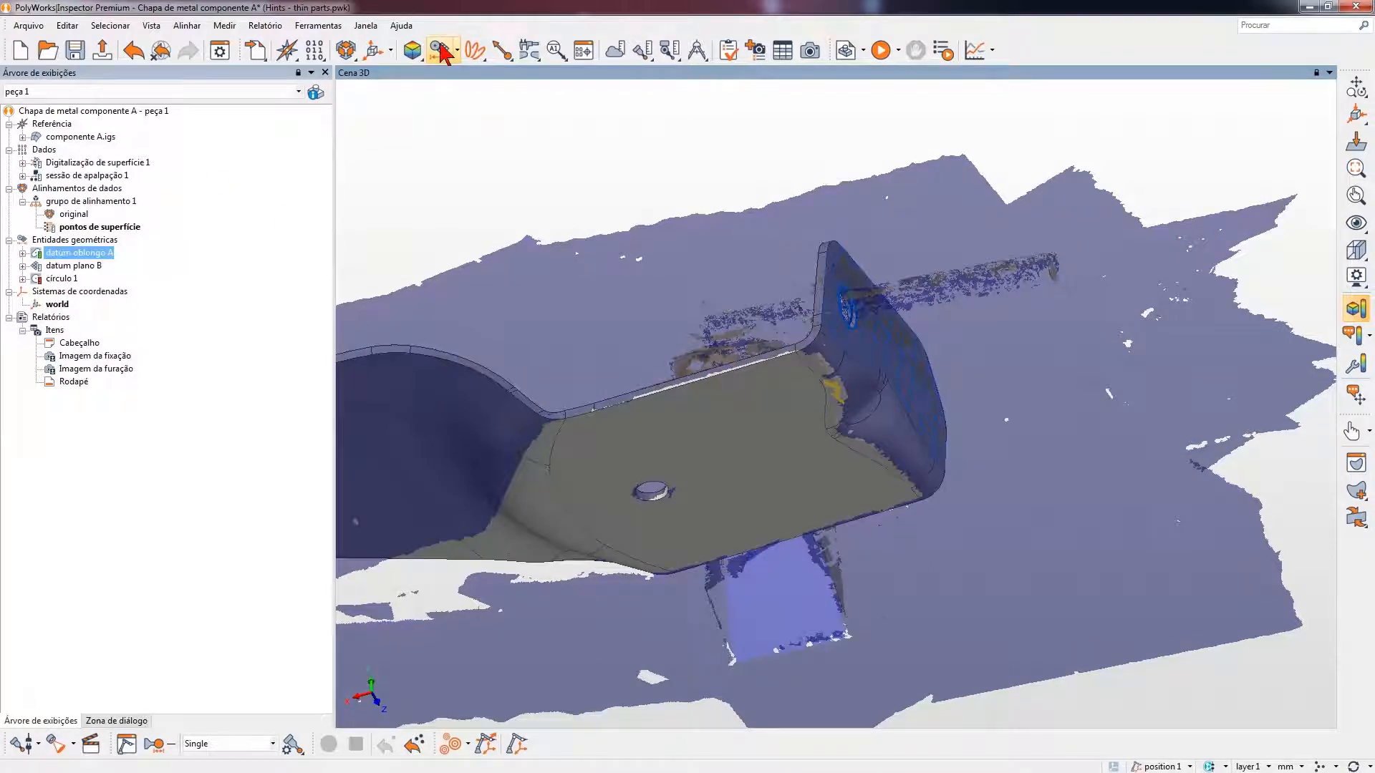
{"action": "left_click", "coordinate": [439, 50]}
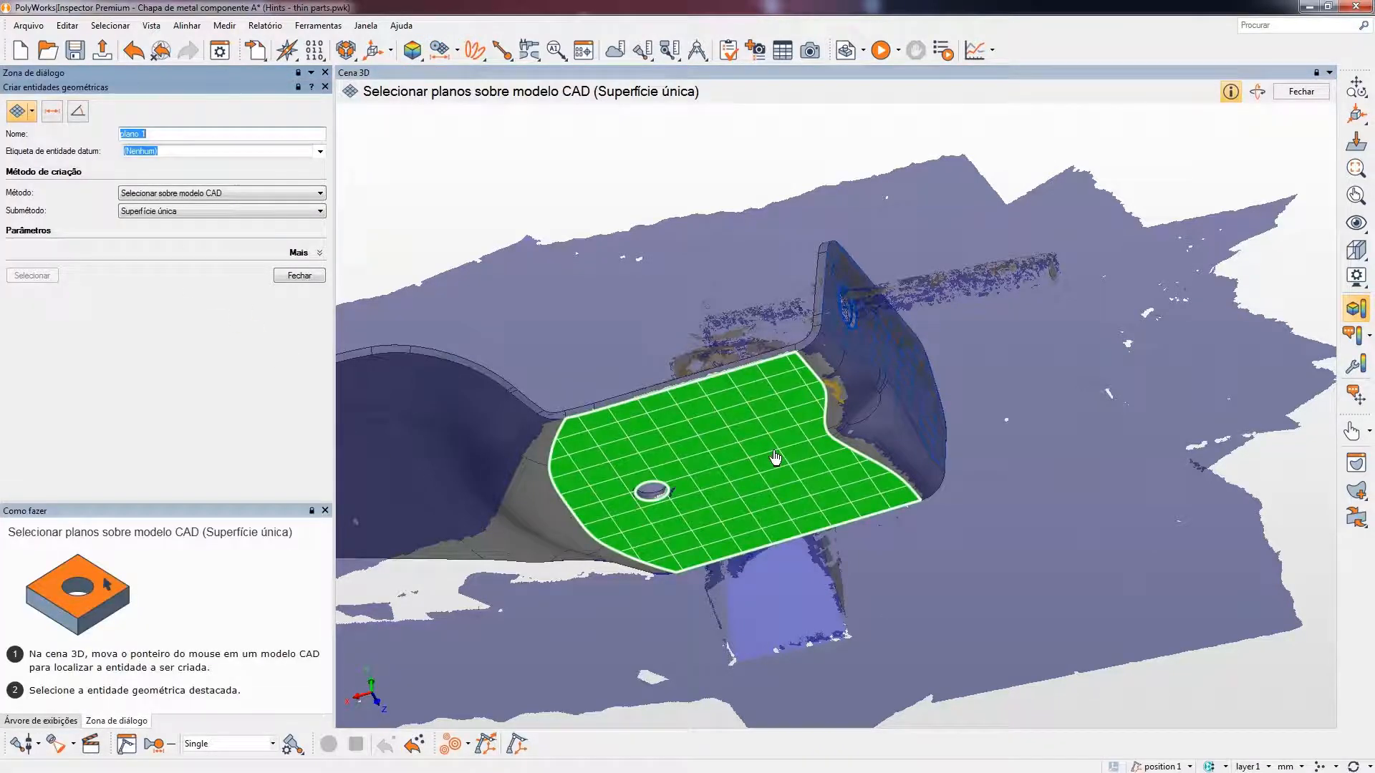
{"action": "left_click", "coordinate": [775, 457]}
{"action": "left_click", "coordinate": [303, 276]}
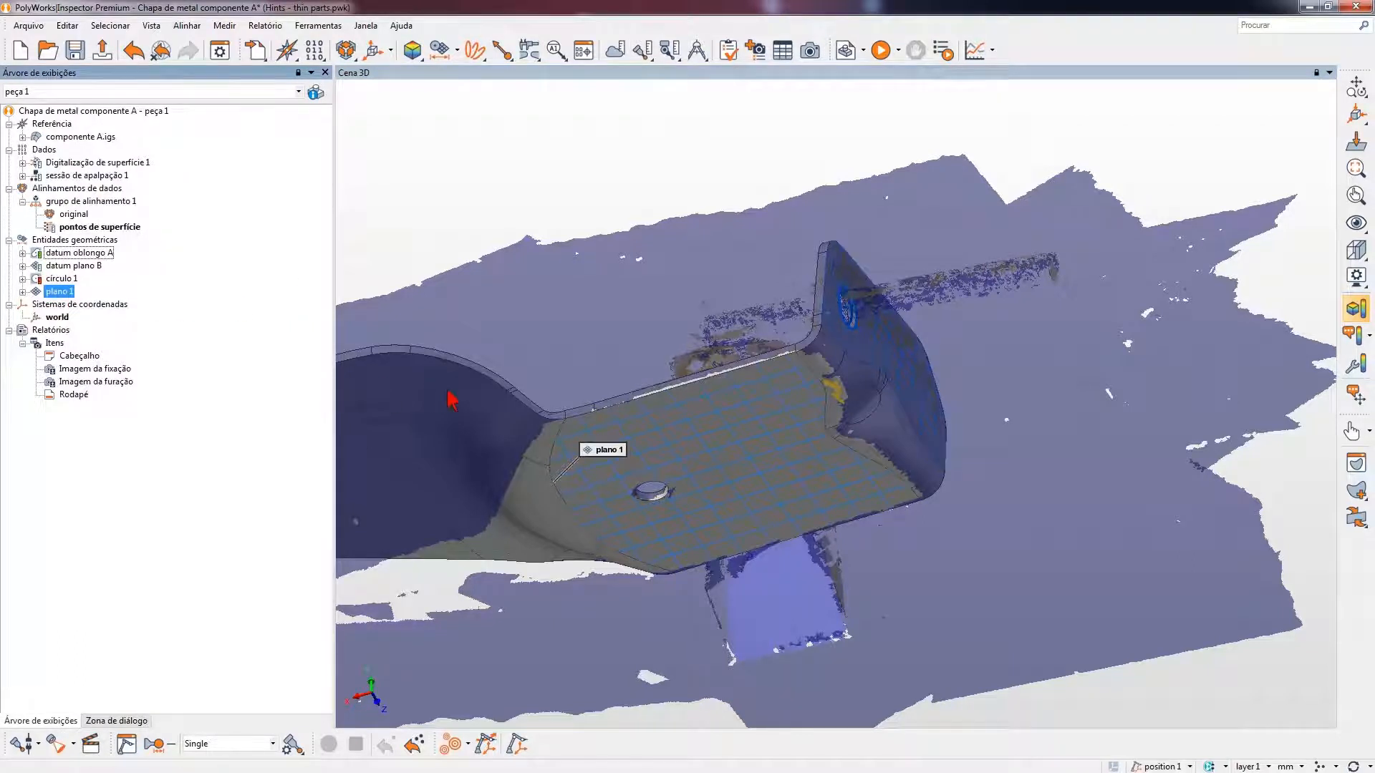
- Set the static display of the new plano 1 to Plano shading
{"action": "right_click", "coordinate": [612, 457]}
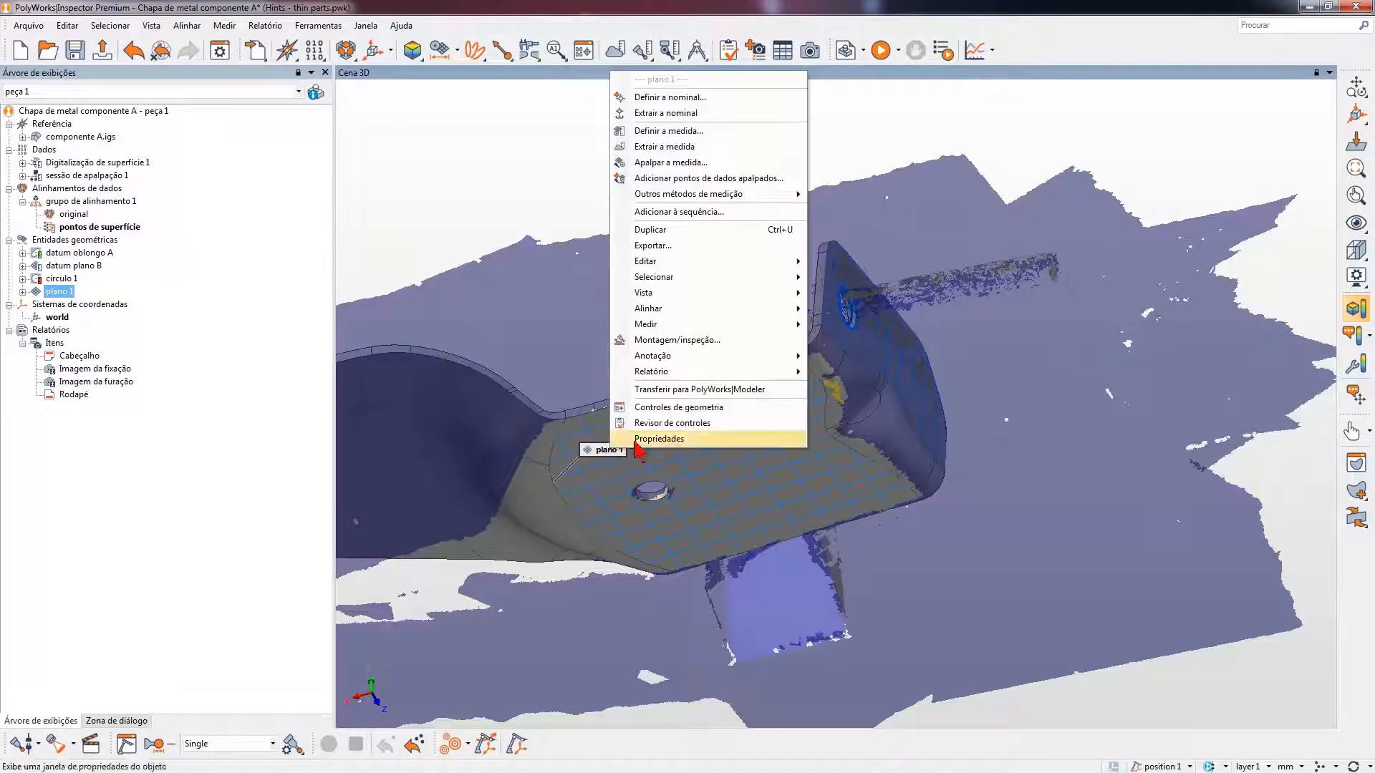
{"action": "mouse_move", "coordinate": [757, 306]}
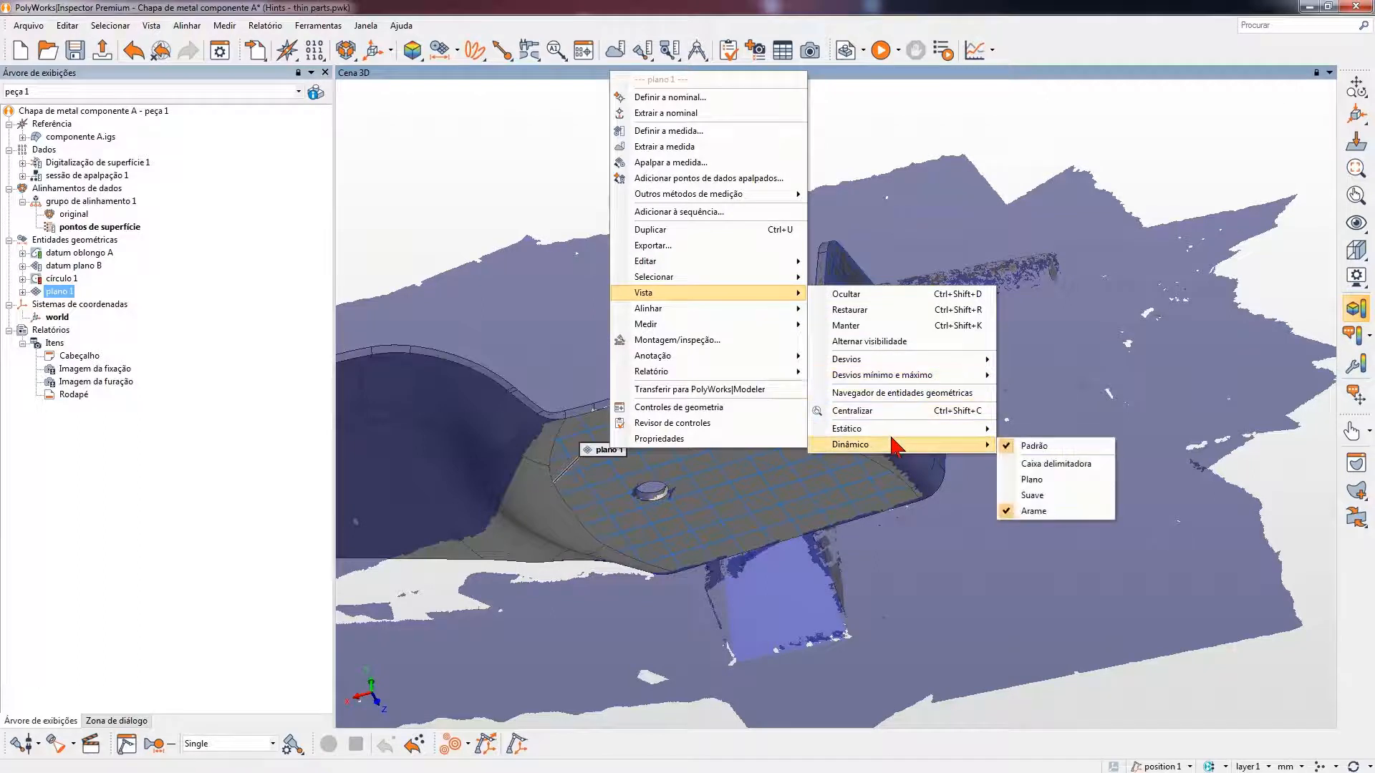
{"action": "mouse_move", "coordinate": [946, 429]}
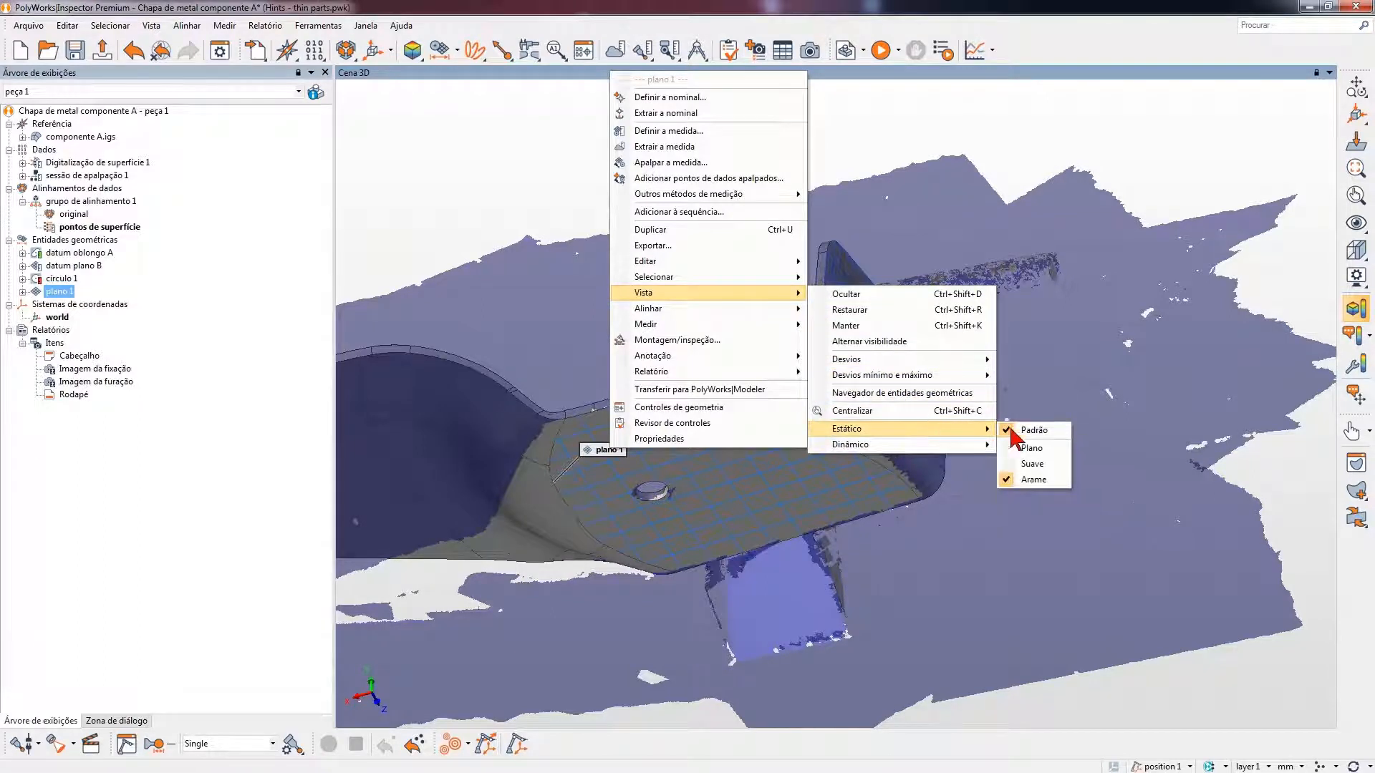
{"action": "left_click", "coordinate": [1044, 449]}
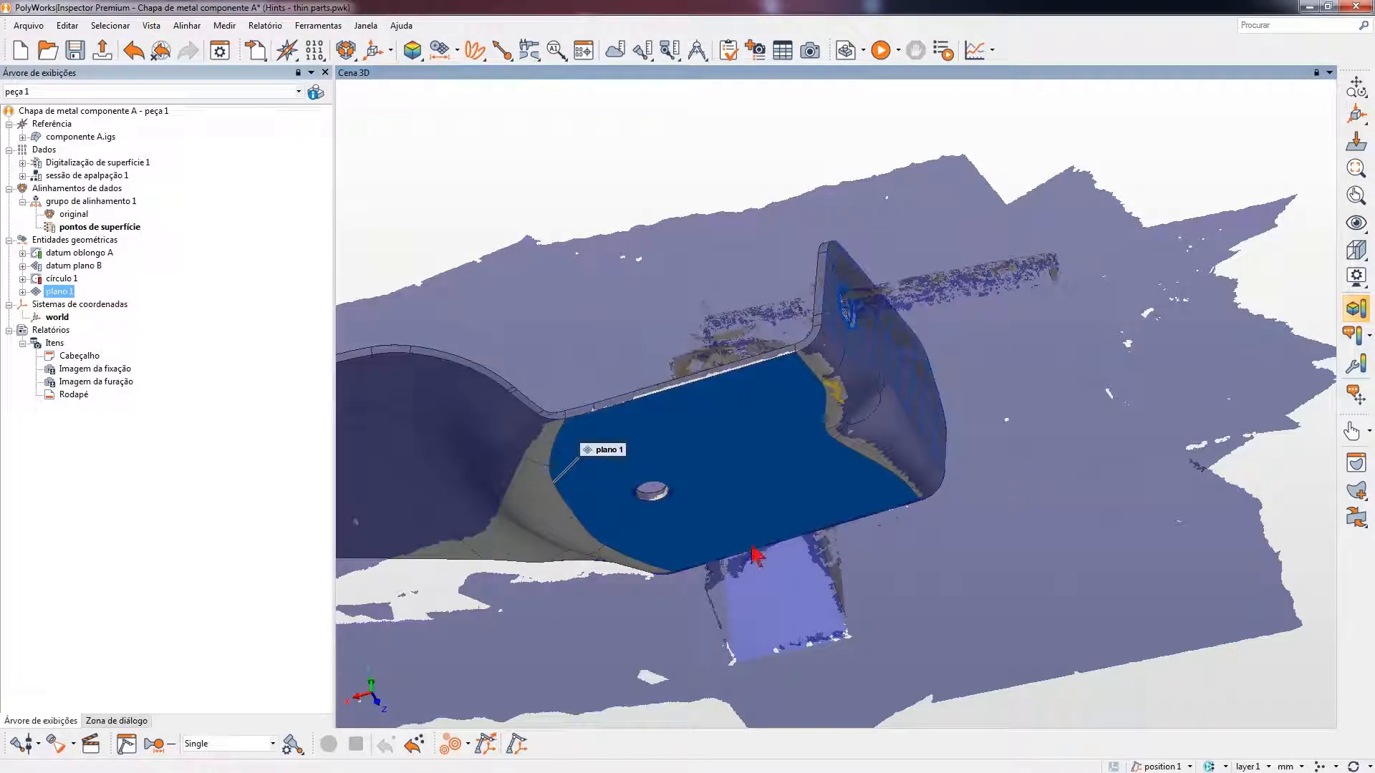
- Hide the componente A.igs reference object in the 3D scene
{"action": "middle_click_drag", "start_coordinate": [757, 519], "coordinate": [781, 428]}
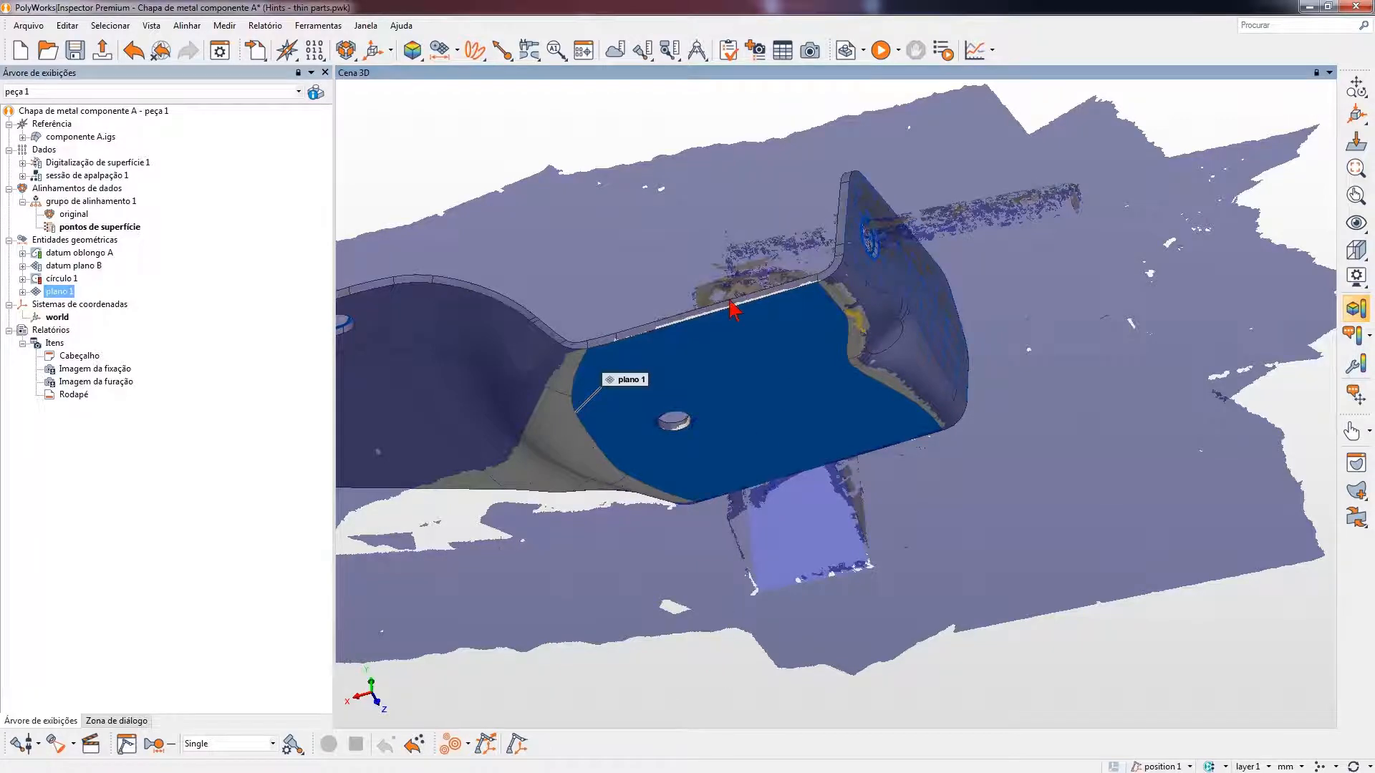
{"action": "left_click_drag", "start_coordinate": [733, 307], "coordinate": [745, 372]}
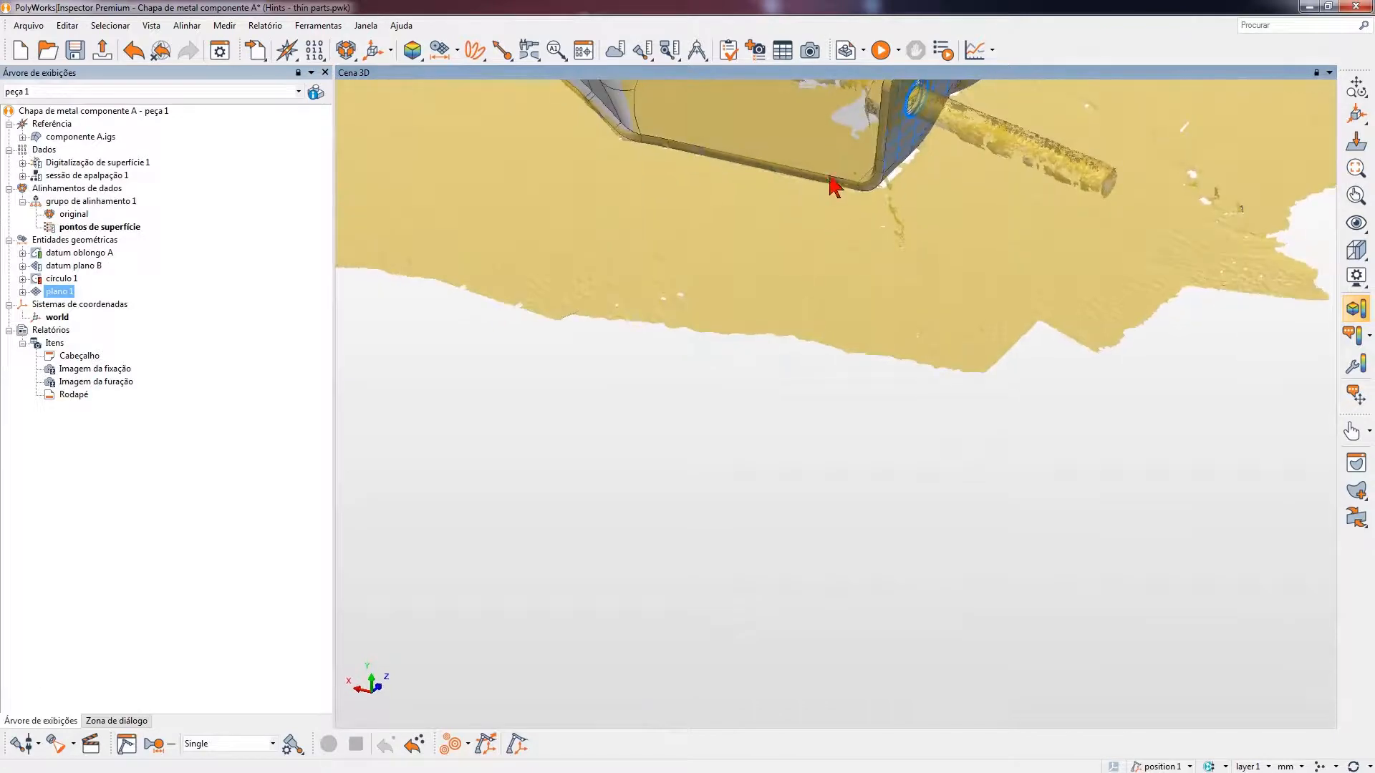
{"action": "middle_click_drag", "start_coordinate": [813, 233], "coordinate": [753, 596]}
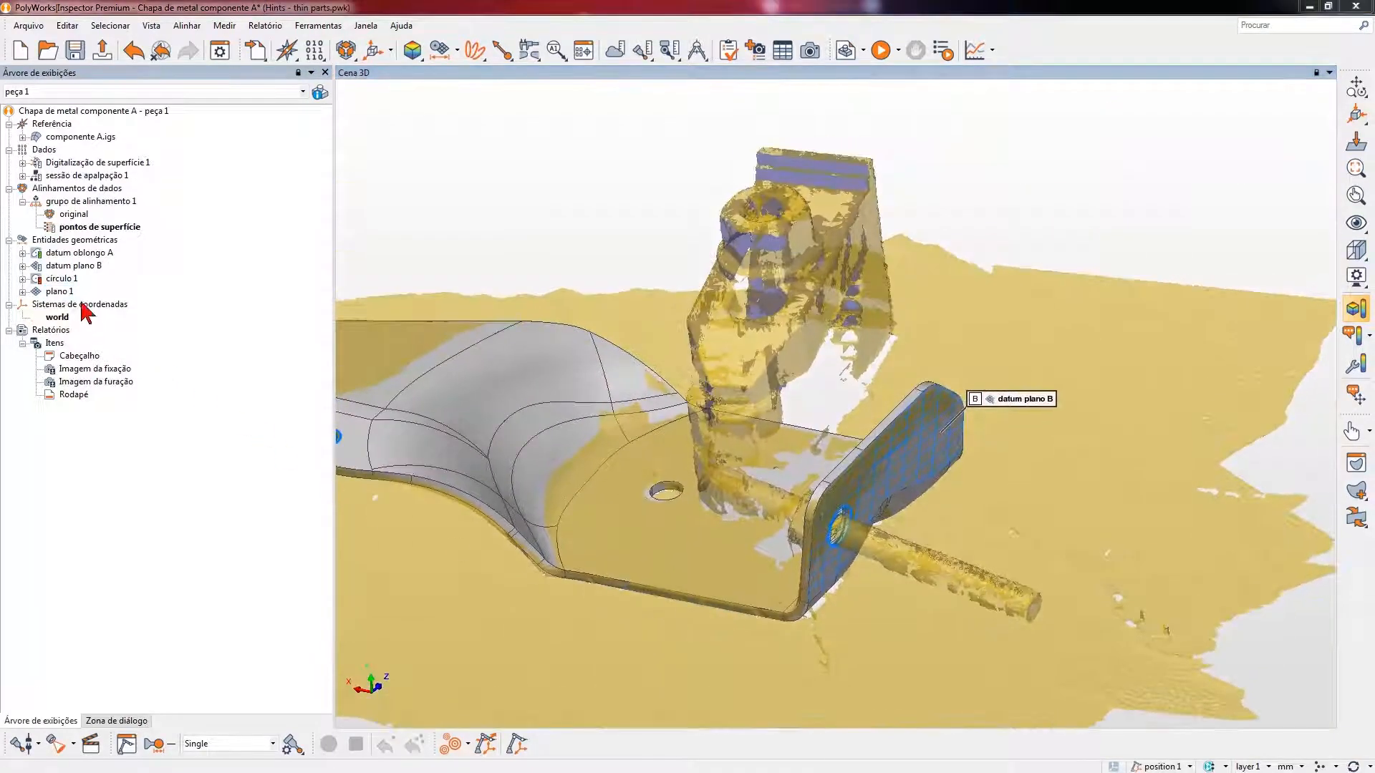
{"action": "right_click", "coordinate": [101, 137]}
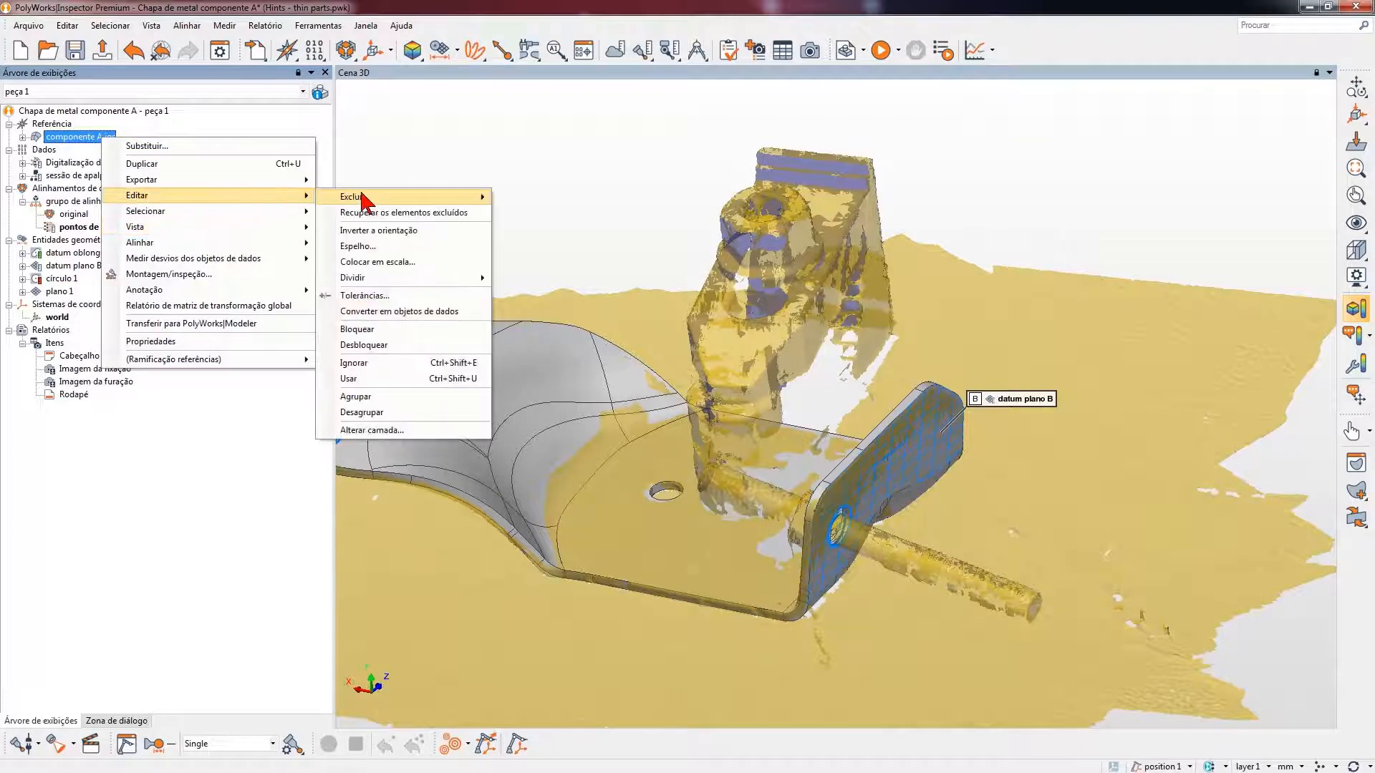
{"action": "mouse_move", "coordinate": [285, 226]}
{"action": "mouse_move", "coordinate": [381, 231]}
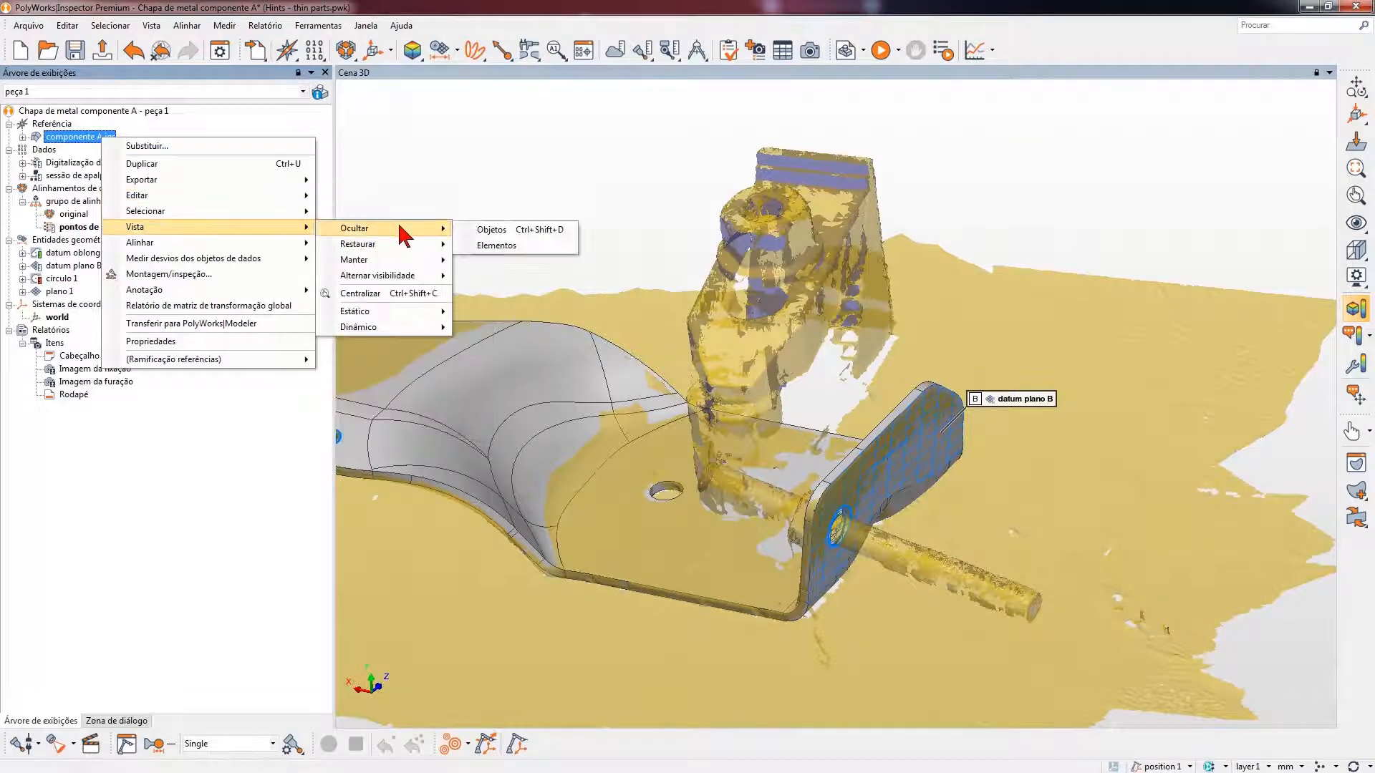
{"action": "left_click", "coordinate": [516, 230]}
- Invert the orientation of plano 1 so that it faces the opposite side of the sheet
{"action": "middle_click_drag", "start_coordinate": [657, 485], "coordinate": [718, 425]}
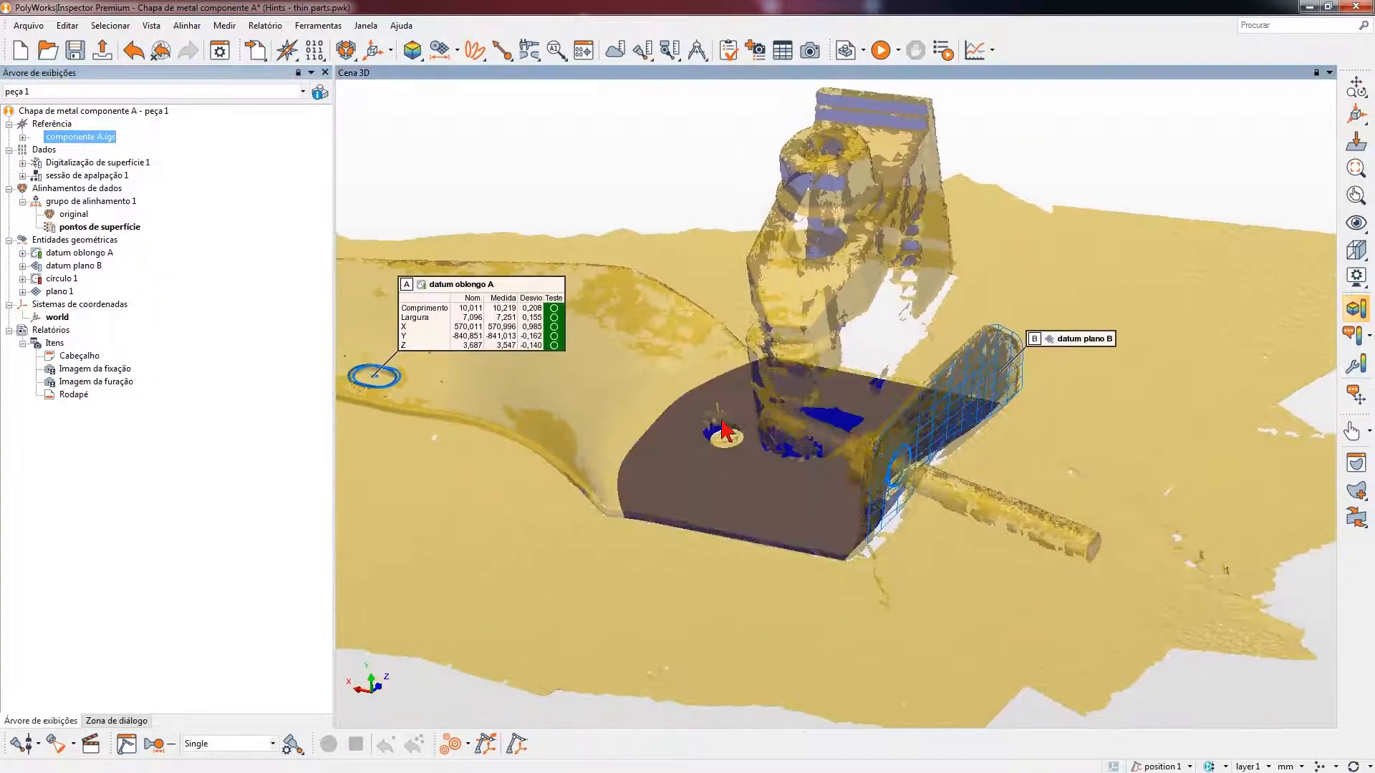
{"action": "left_click_drag", "start_coordinate": [717, 425], "coordinate": [720, 434]}
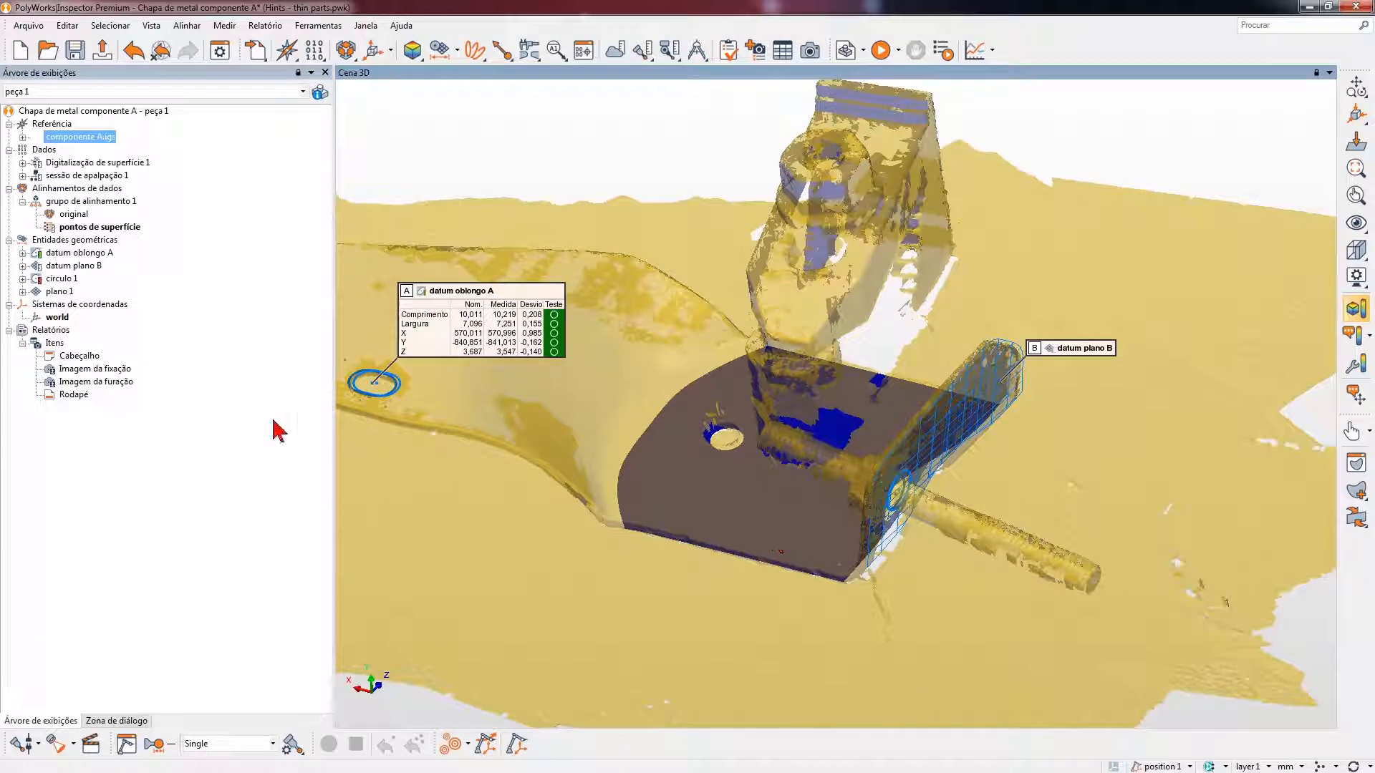
{"action": "right_click", "coordinate": [69, 292]}
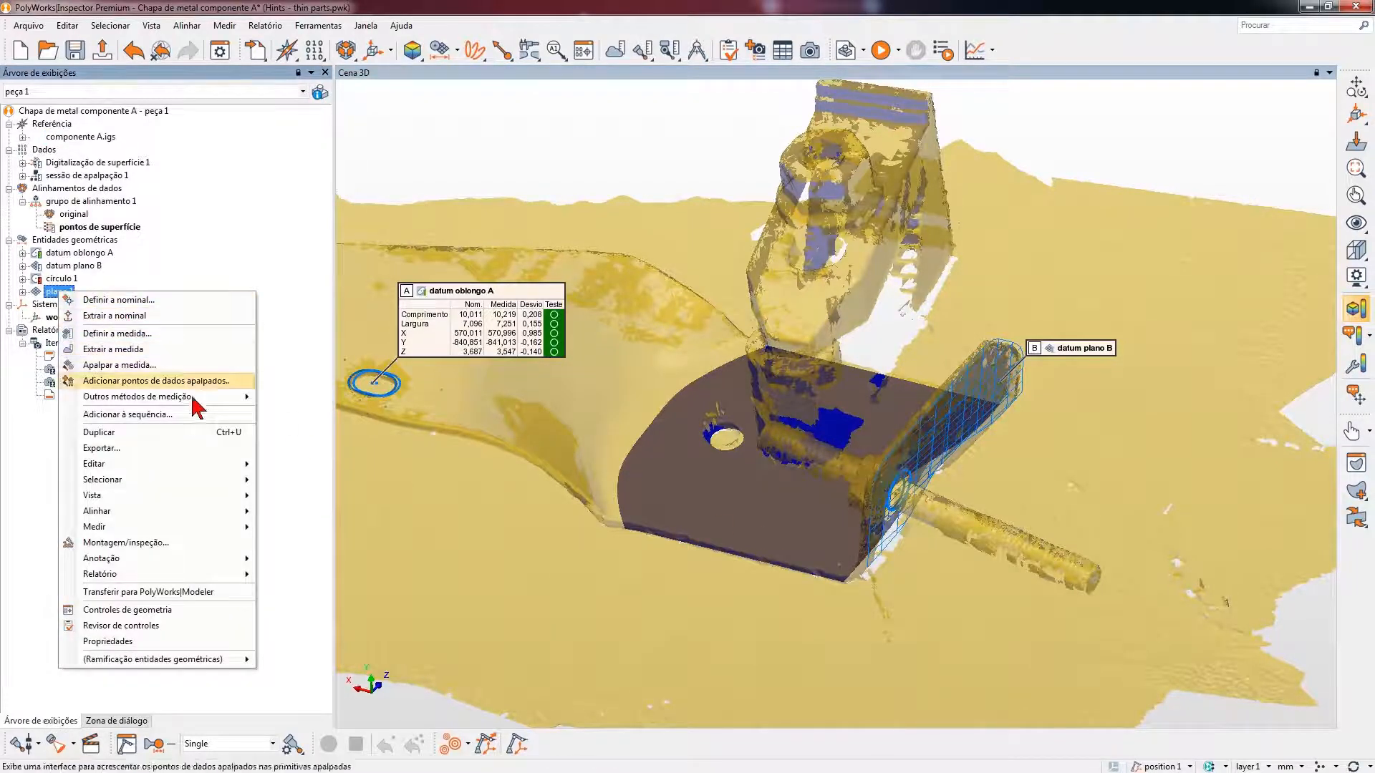
{"action": "mouse_move", "coordinate": [236, 464]}
{"action": "left_click", "coordinate": [336, 450]}
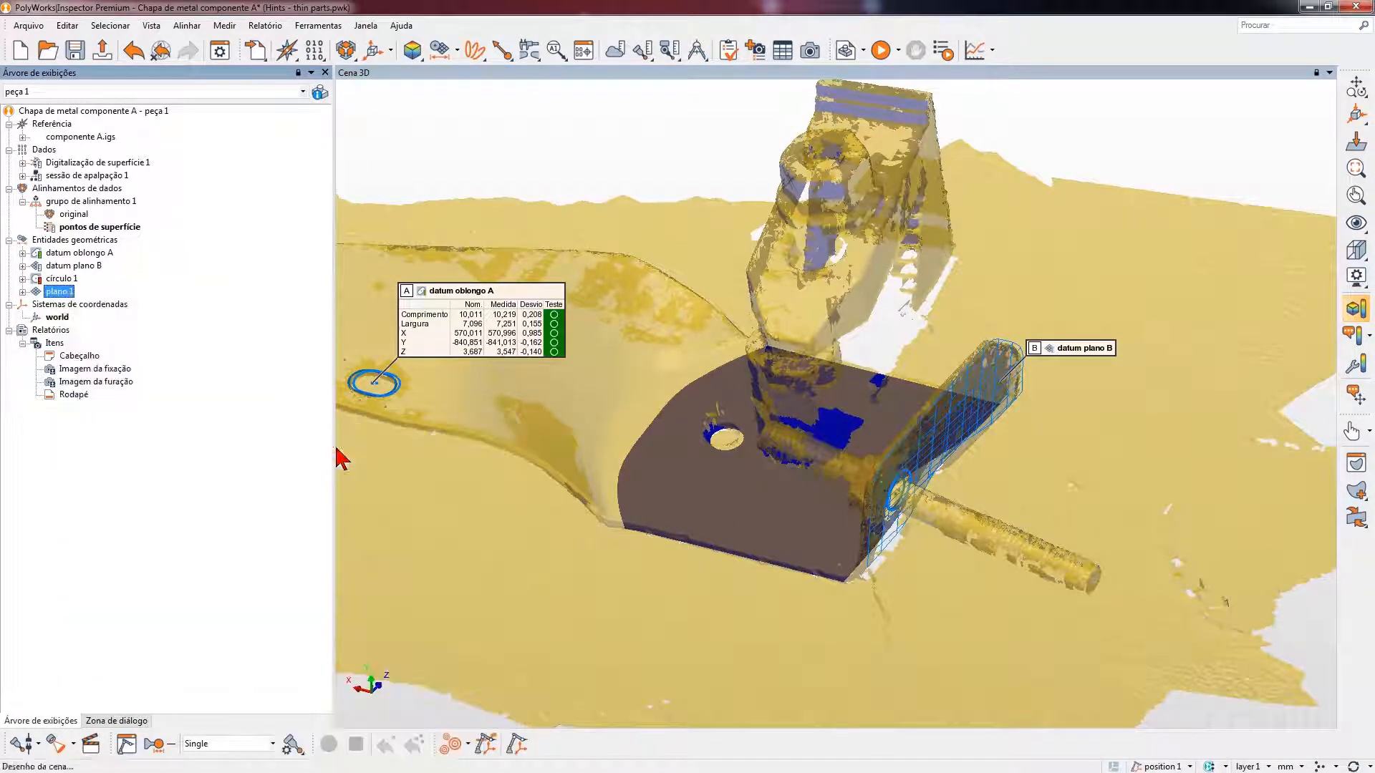
- Rename plano 1 as plano do desempeno in its properties
{"action": "right_click", "coordinate": [67, 293]}
{"action": "left_click", "coordinate": [147, 647]}
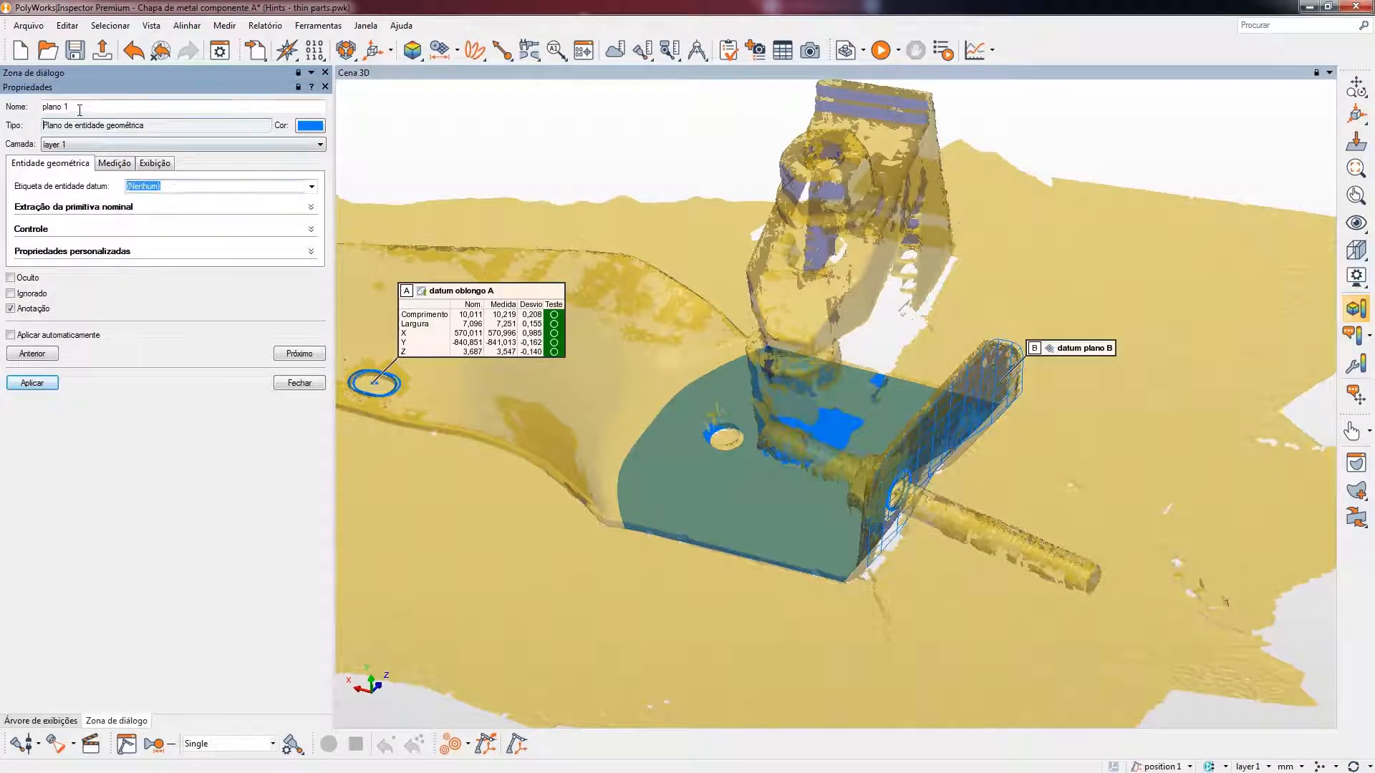
{"action": "left_click", "coordinate": [80, 108]}
{"action": "type", "text": "do d"}
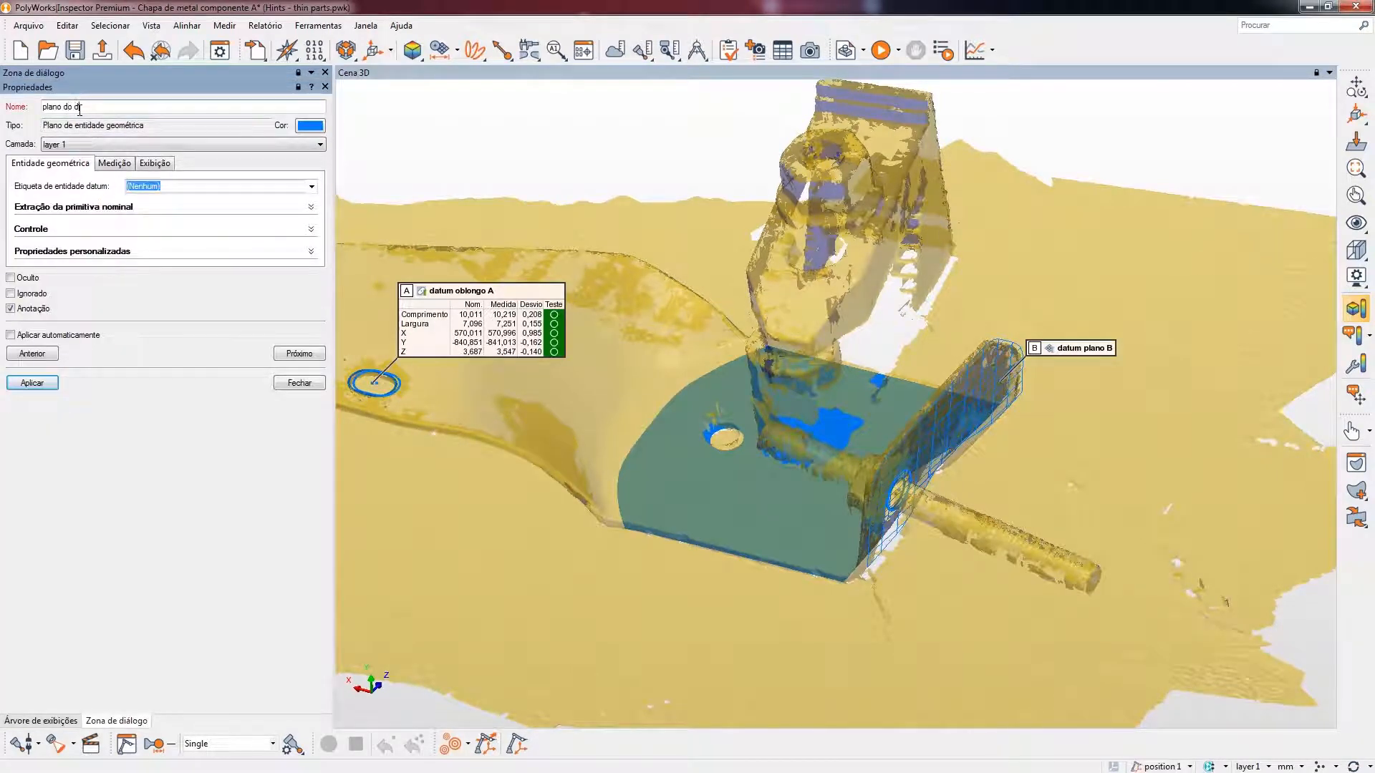
{"action": "type", "text": "esenh"}
{"action": "left_click", "coordinate": [40, 385]}
{"action": "left_click", "coordinate": [299, 385]}
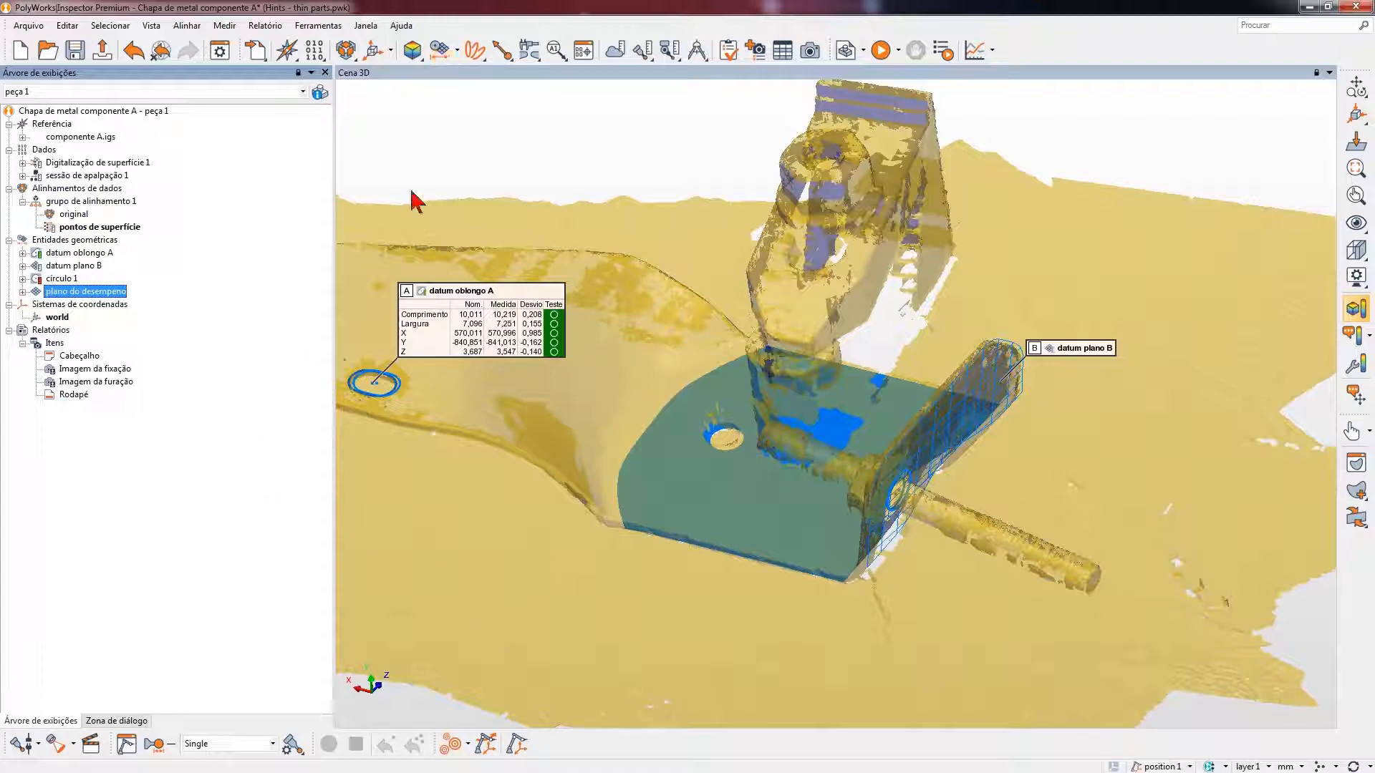
- Create a plane from plano do desempeno using A partir de objetos, submethod Planos & offset, with an offset of 0,000
{"action": "left_click", "coordinate": [435, 54]}
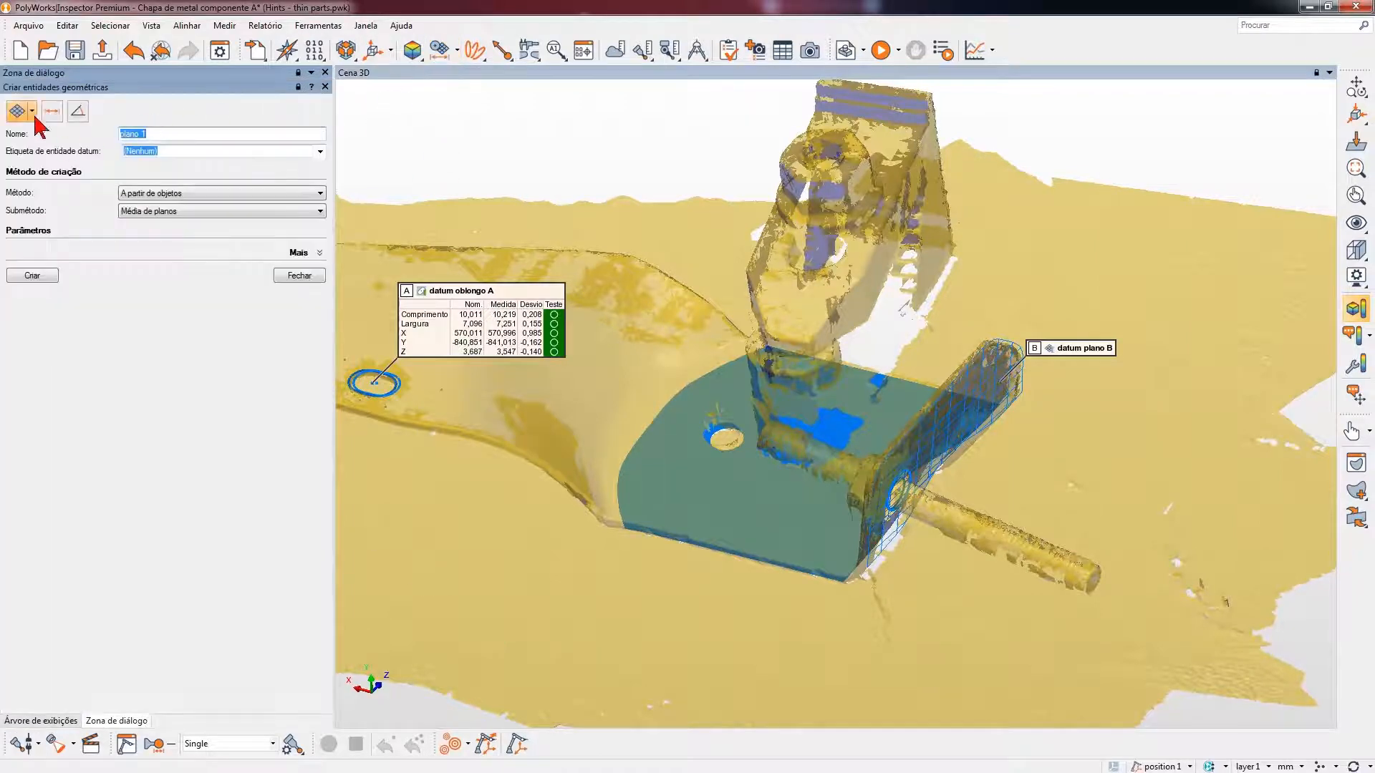
{"action": "left_click", "coordinate": [165, 194]}
{"action": "left_click", "coordinate": [169, 203]}
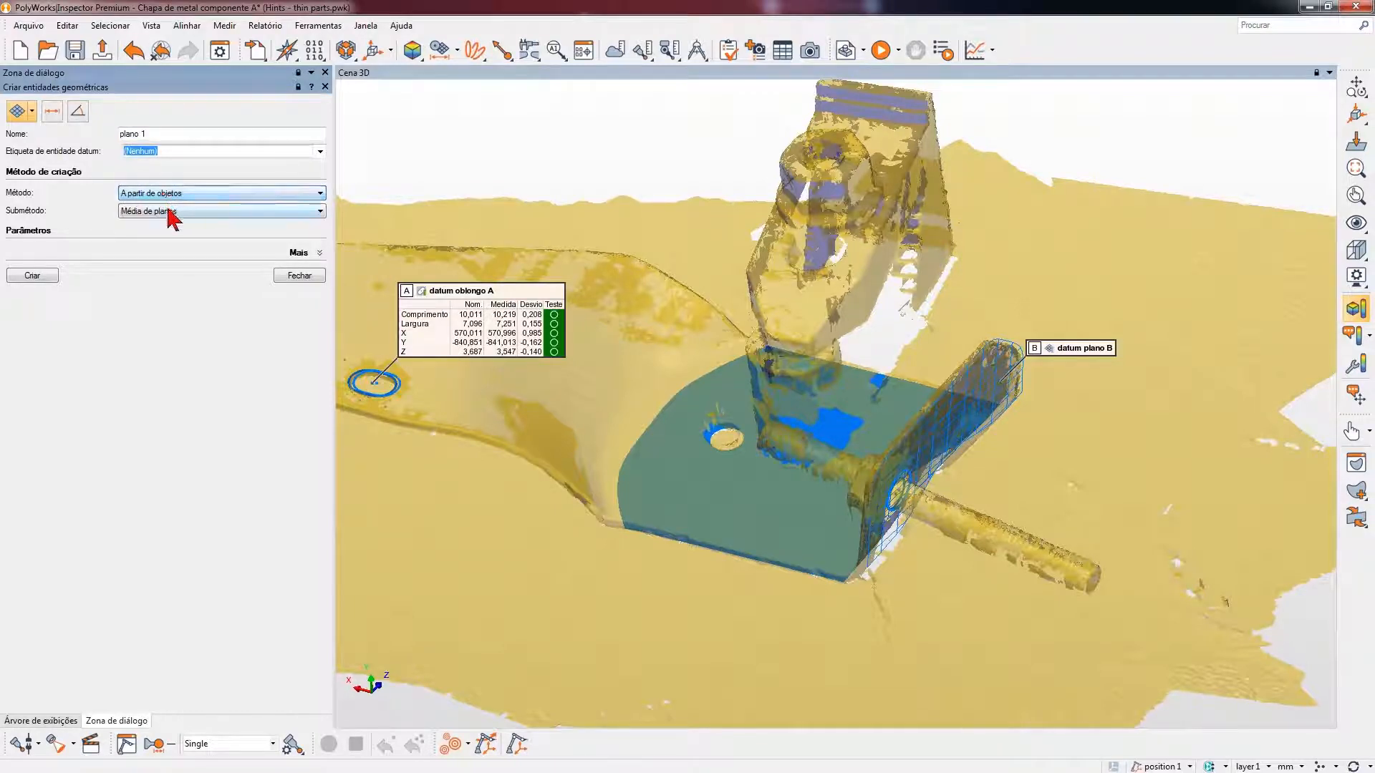
{"action": "left_click", "coordinate": [168, 210]}
{"action": "left_click", "coordinate": [169, 258]}
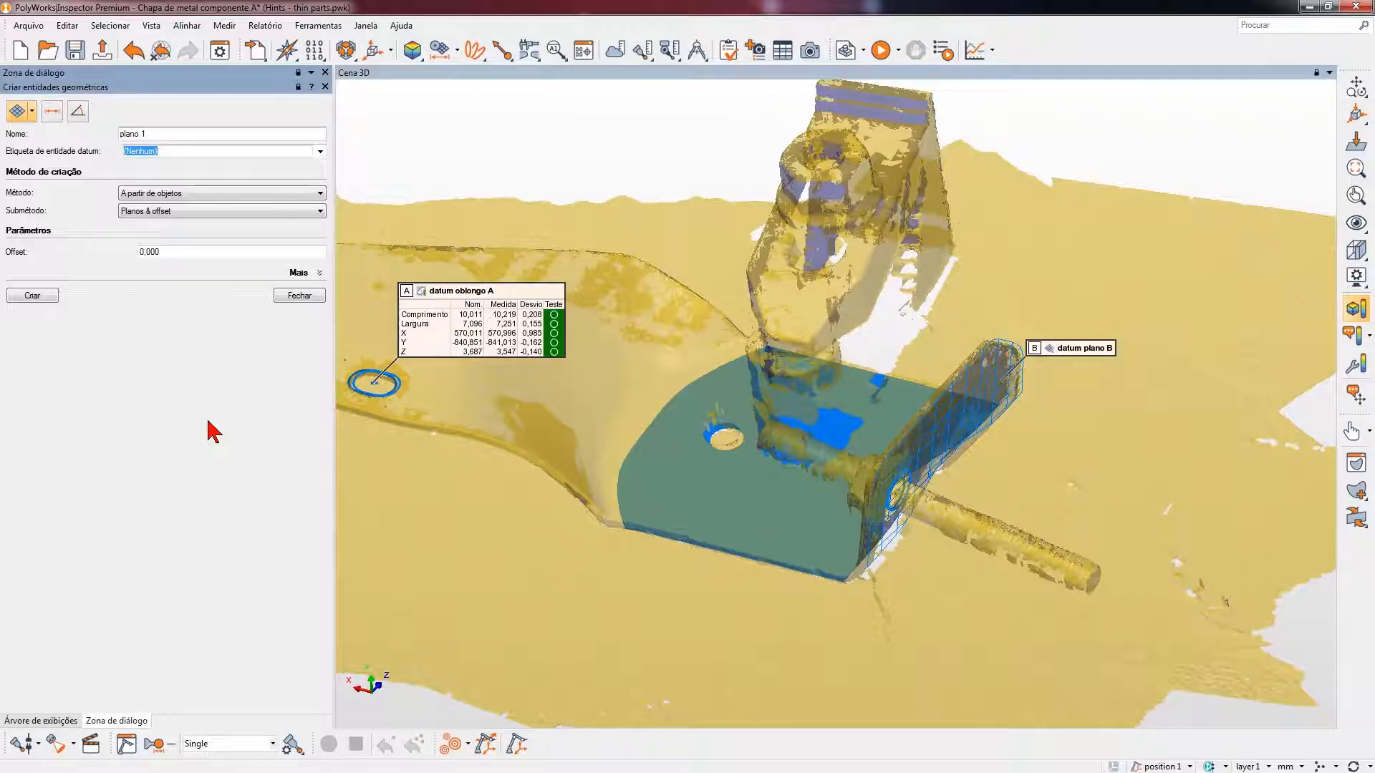
{"action": "left_click", "coordinate": [169, 250]}
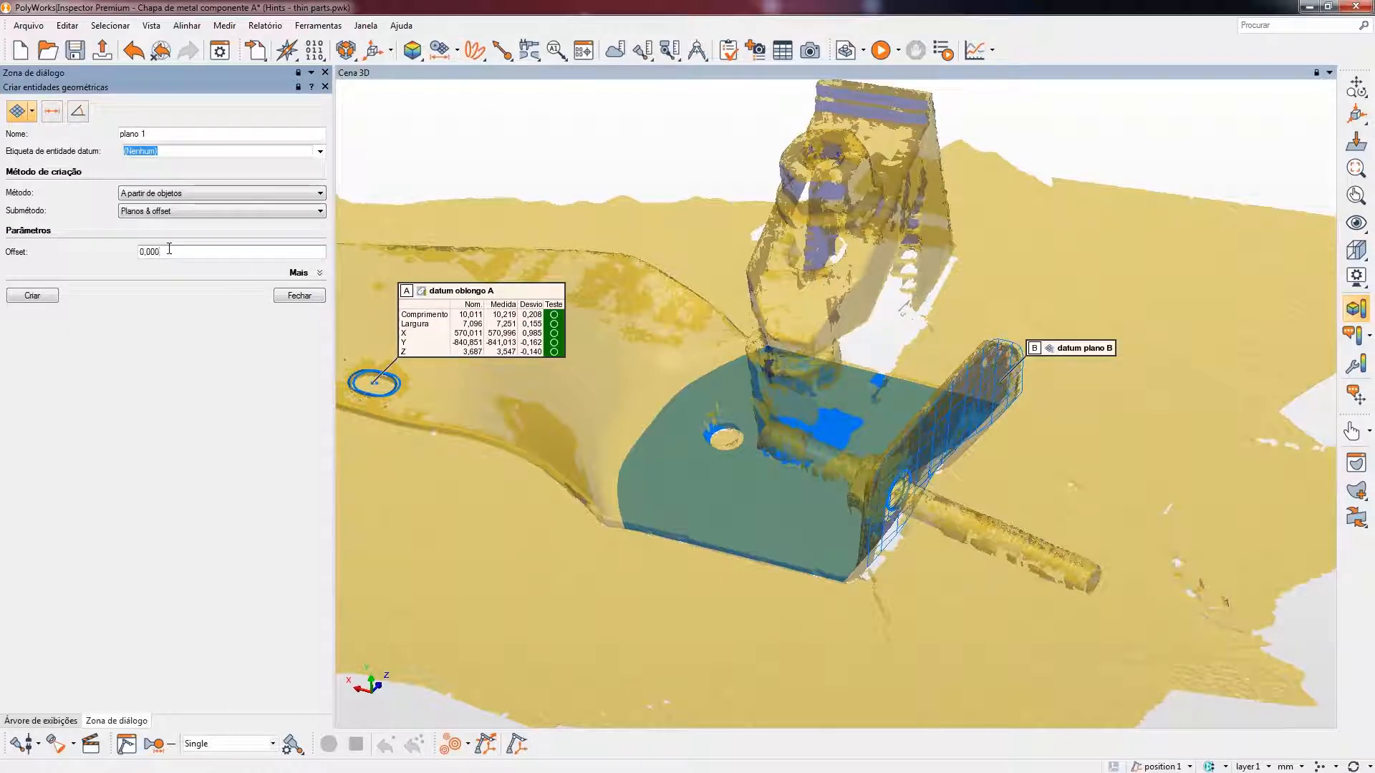
{"action": "left_click", "coordinate": [31, 297]}
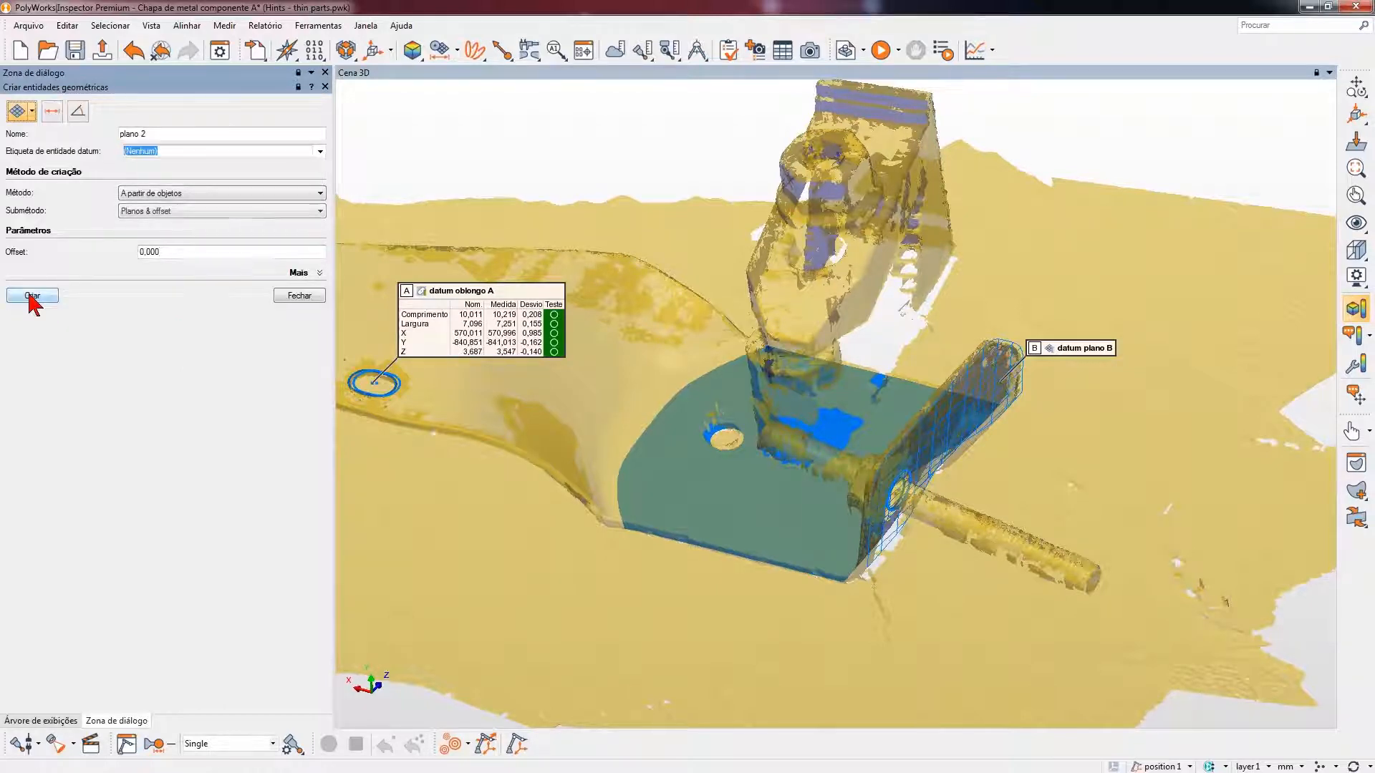
{"action": "left_click", "coordinate": [299, 295]}
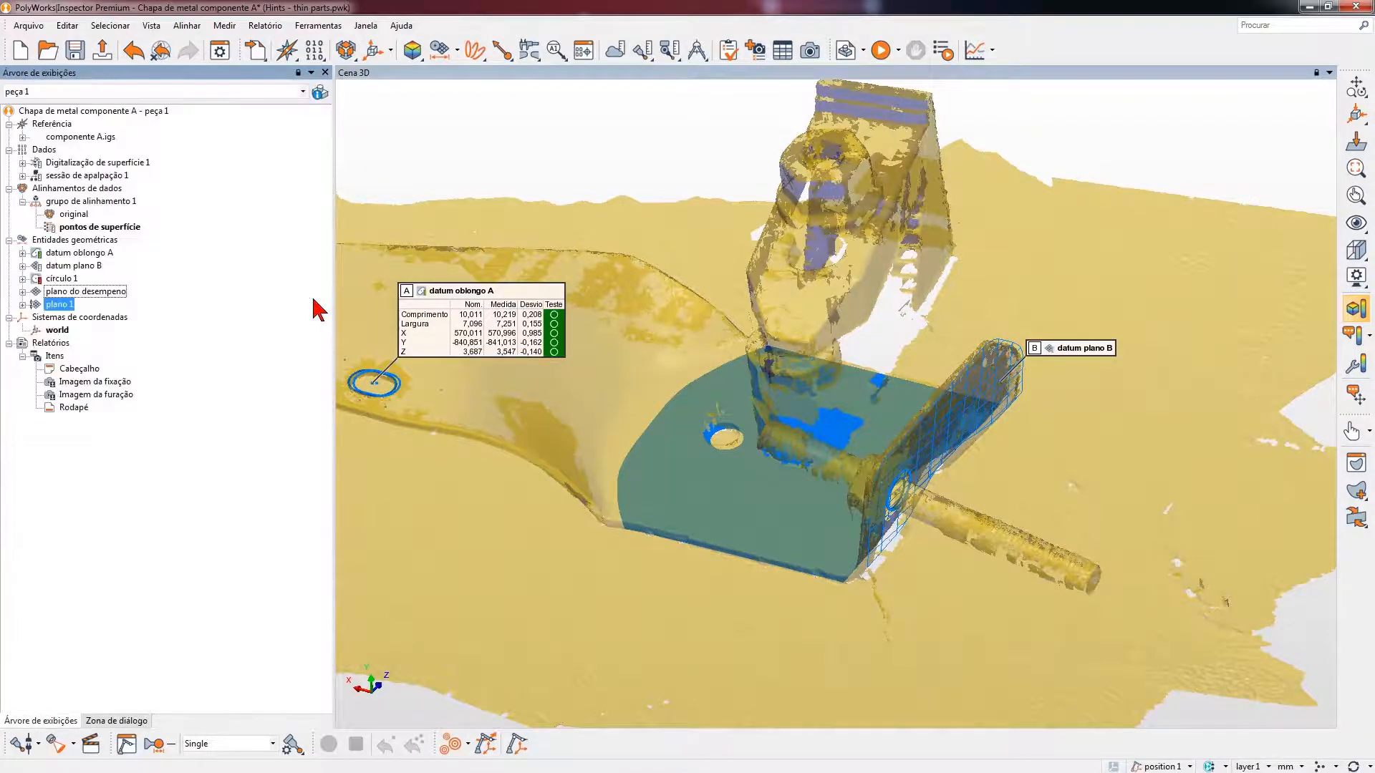
- Hide plano do desempeno in the 3D scene
{"action": "left_click", "coordinate": [77, 294]}
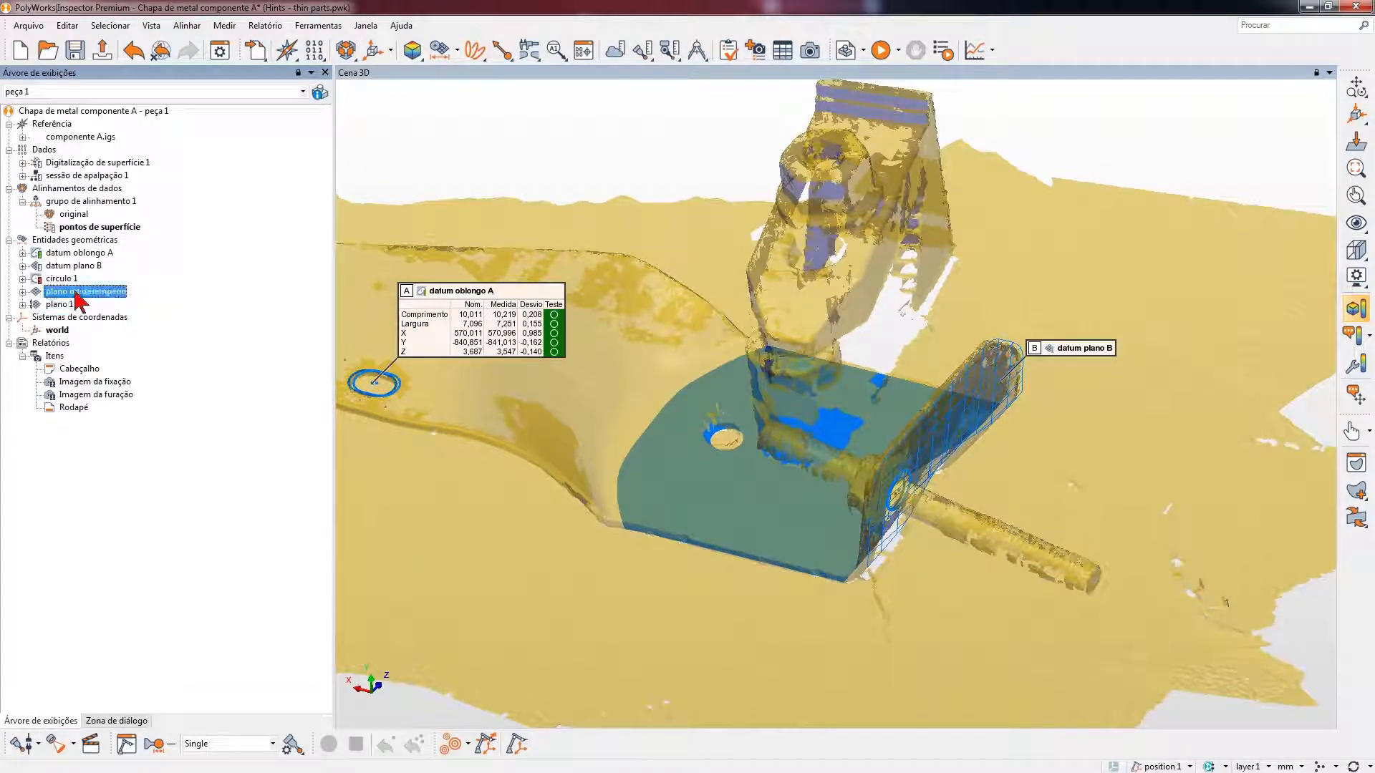
{"action": "right_click", "coordinate": [76, 293]}
{"action": "mouse_move", "coordinate": [197, 496]}
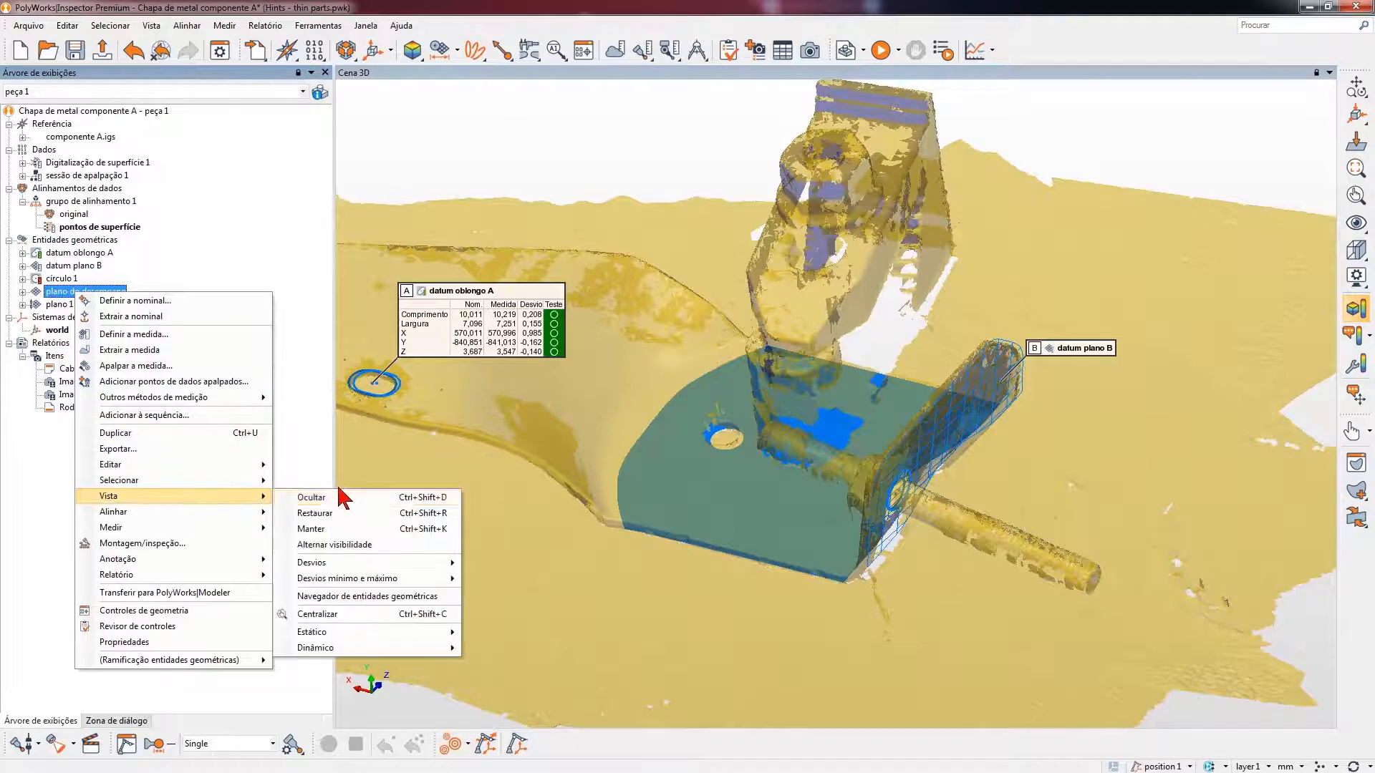
{"action": "left_click", "coordinate": [348, 496]}
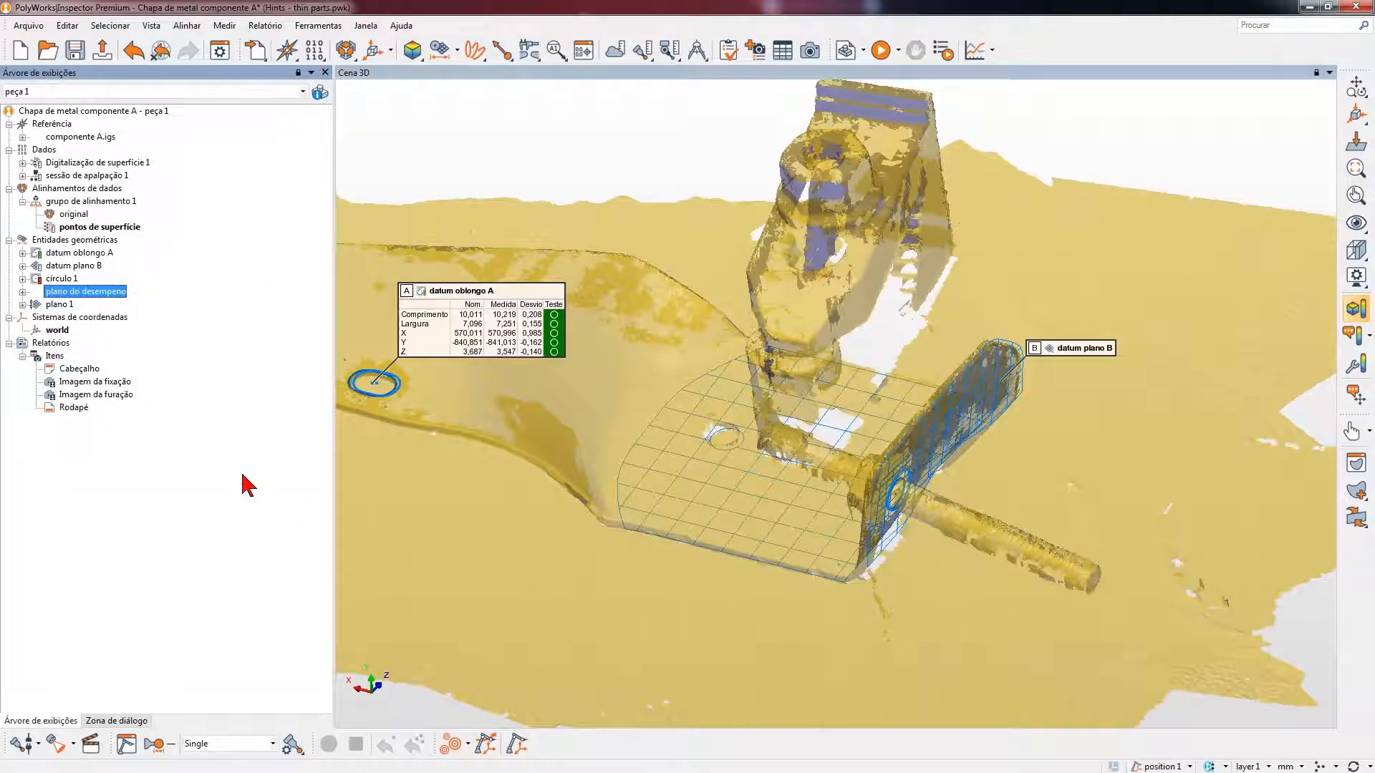
- Set the static display of the offset plane plano 1 to Plano shading
{"action": "left_click", "coordinate": [63, 305]}
{"action": "right_click", "coordinate": [66, 308]}
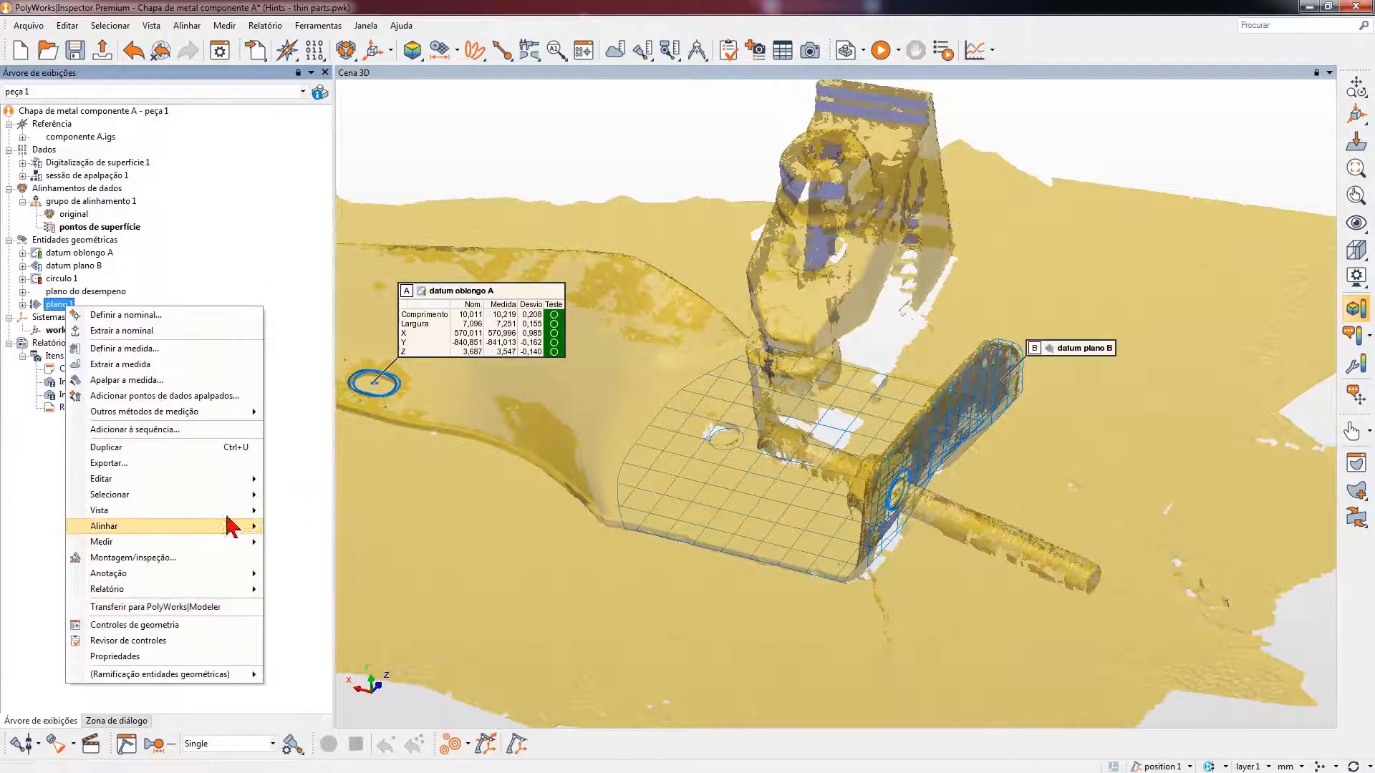
{"action": "mouse_move", "coordinate": [229, 513]}
{"action": "mouse_move", "coordinate": [355, 646]}
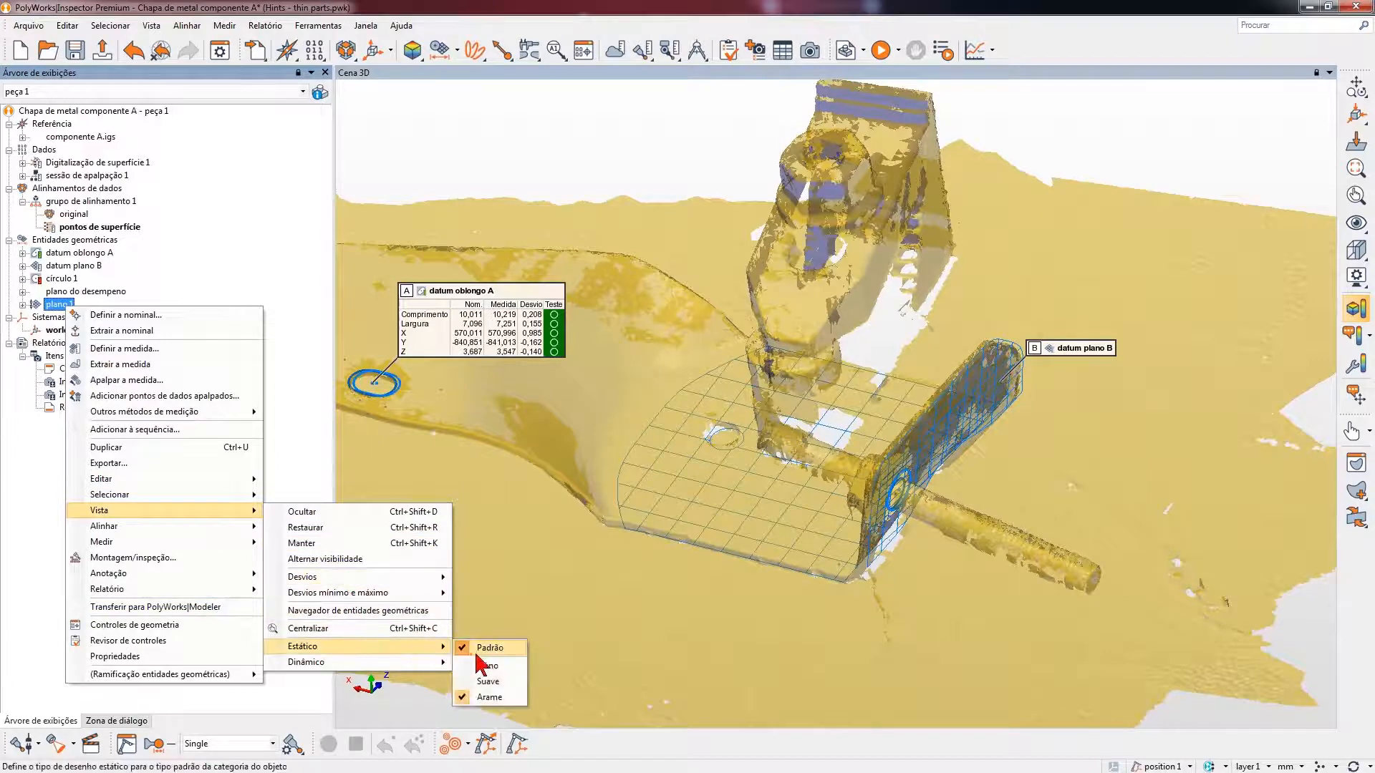
{"action": "left_click", "coordinate": [490, 667]}
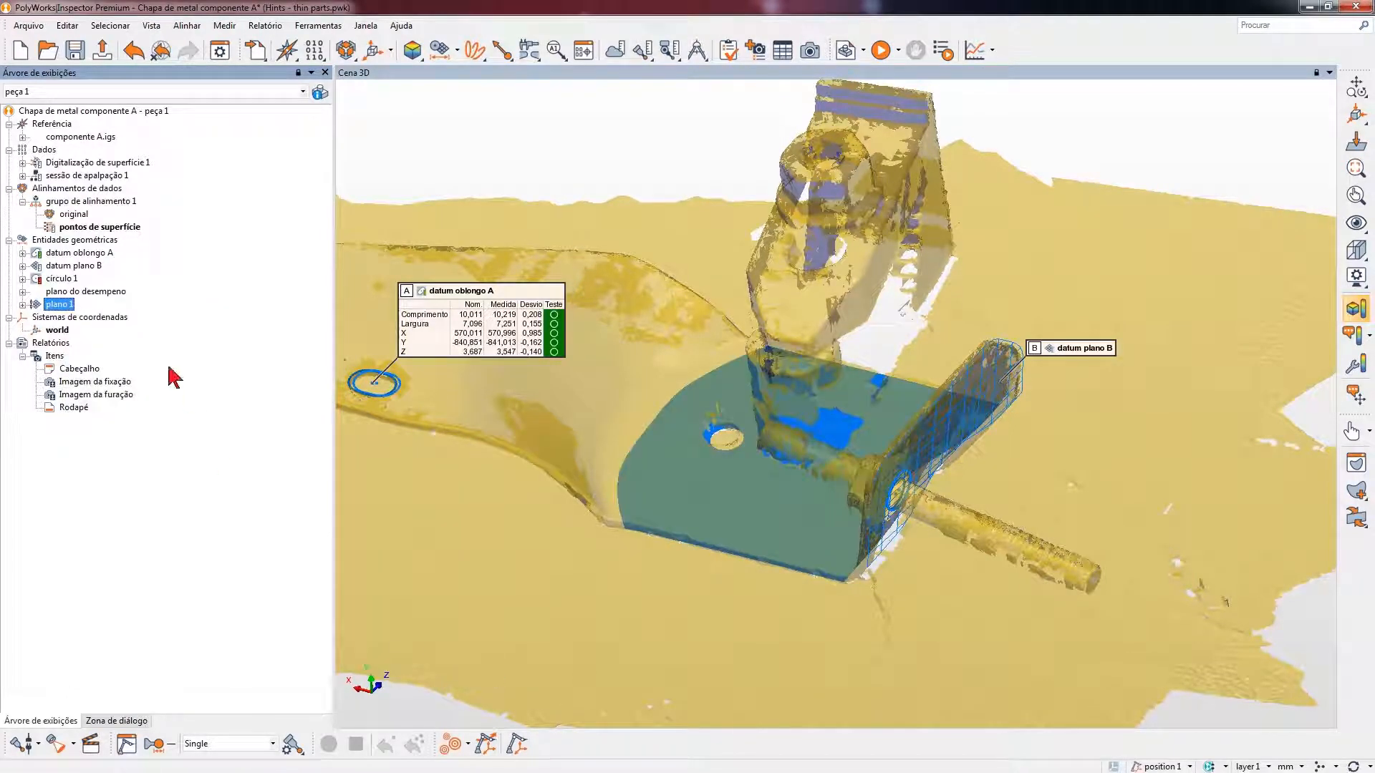
- Change the colour of plano 1 to orange in its properties
{"action": "right_click", "coordinate": [65, 308]}
{"action": "left_click", "coordinate": [138, 649]}
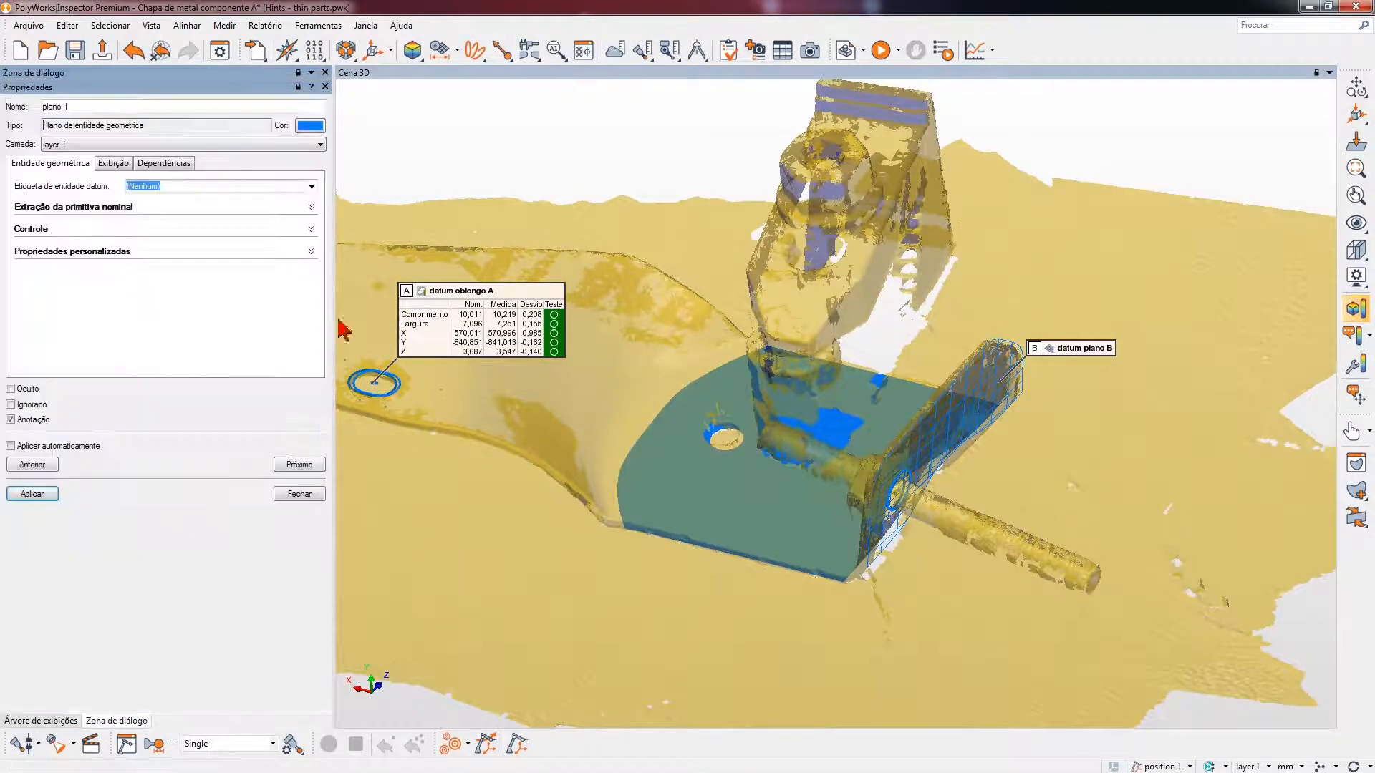
{"action": "left_click", "coordinate": [310, 125]}
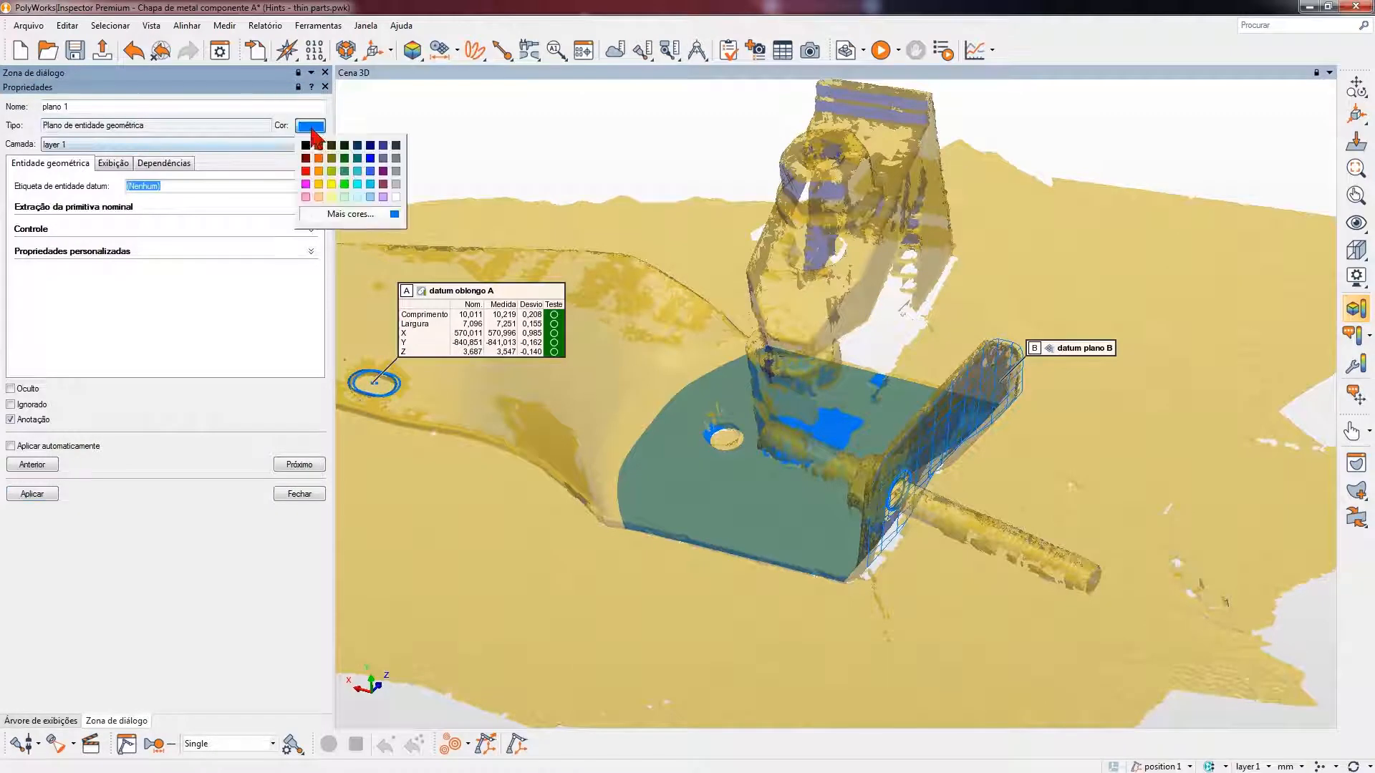
{"action": "left_click", "coordinate": [326, 184]}
{"action": "left_click", "coordinate": [32, 494]}
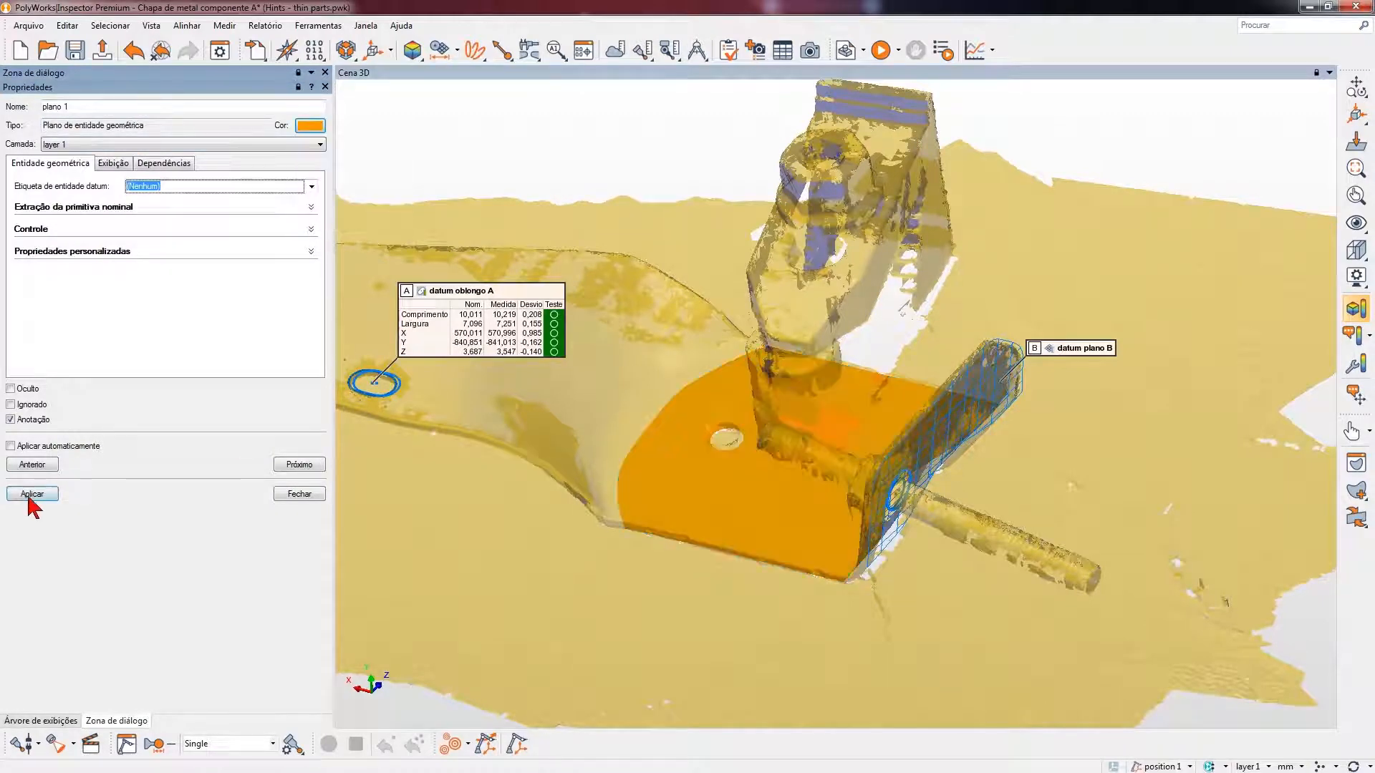
{"action": "left_click", "coordinate": [299, 494]}
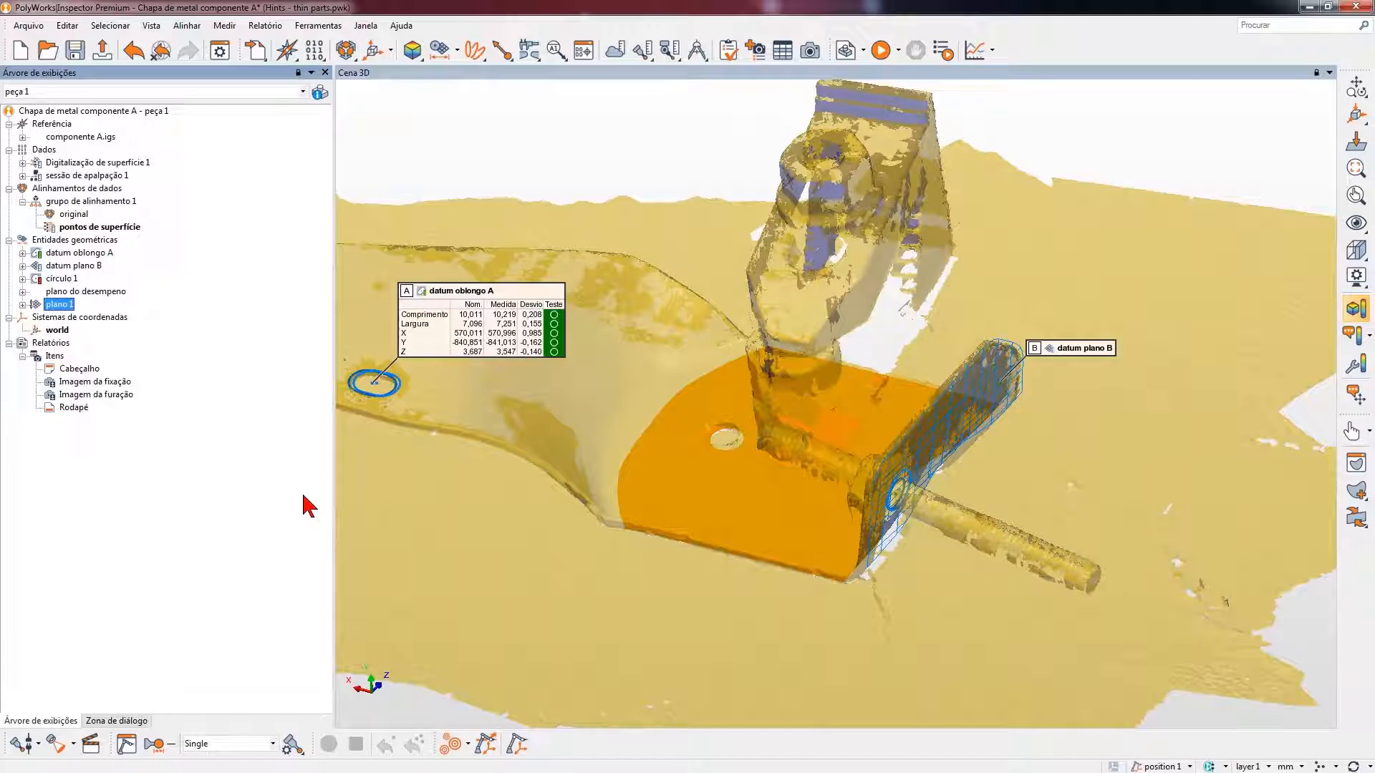
- Invert the orientation of the orange plano 1
{"action": "right_click", "coordinate": [73, 304]}
{"action": "mouse_move", "coordinate": [191, 476]}
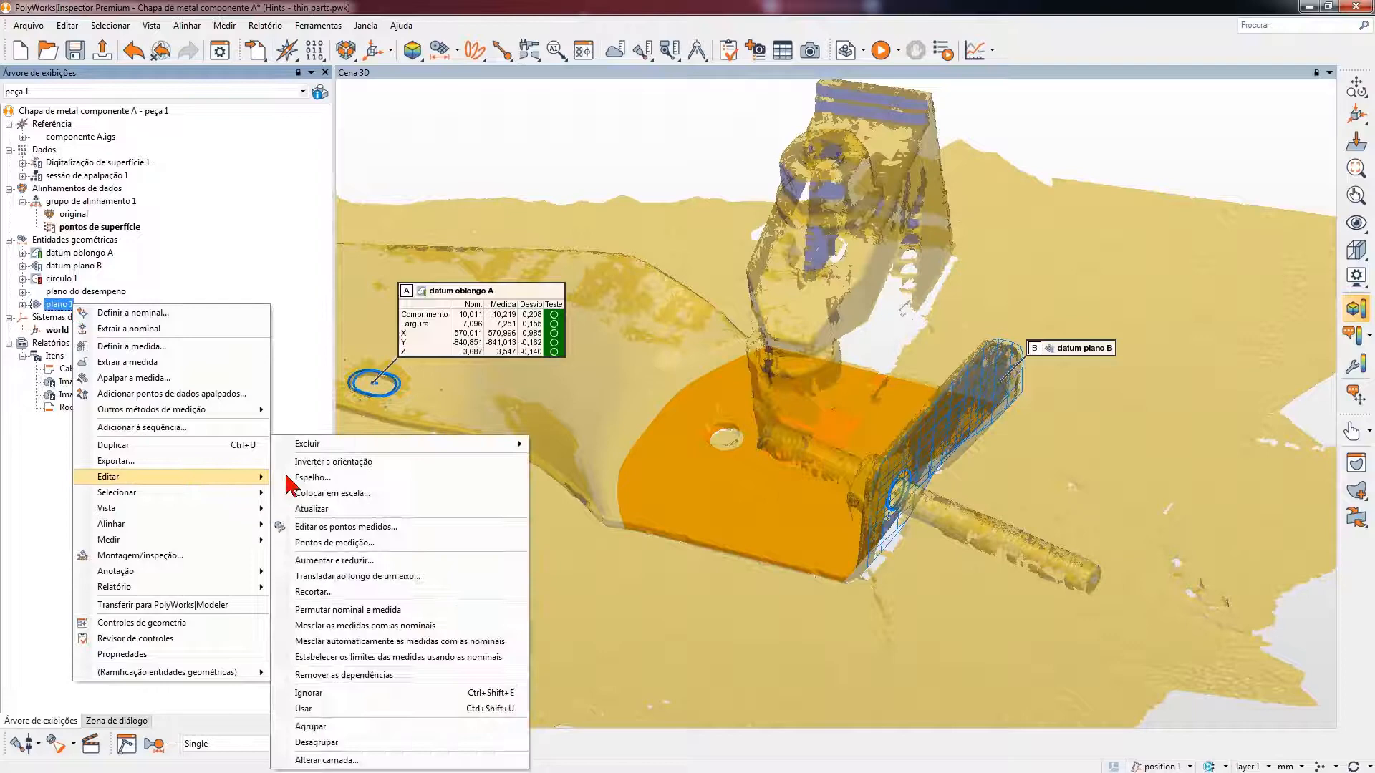
{"action": "left_click", "coordinate": [333, 462]}
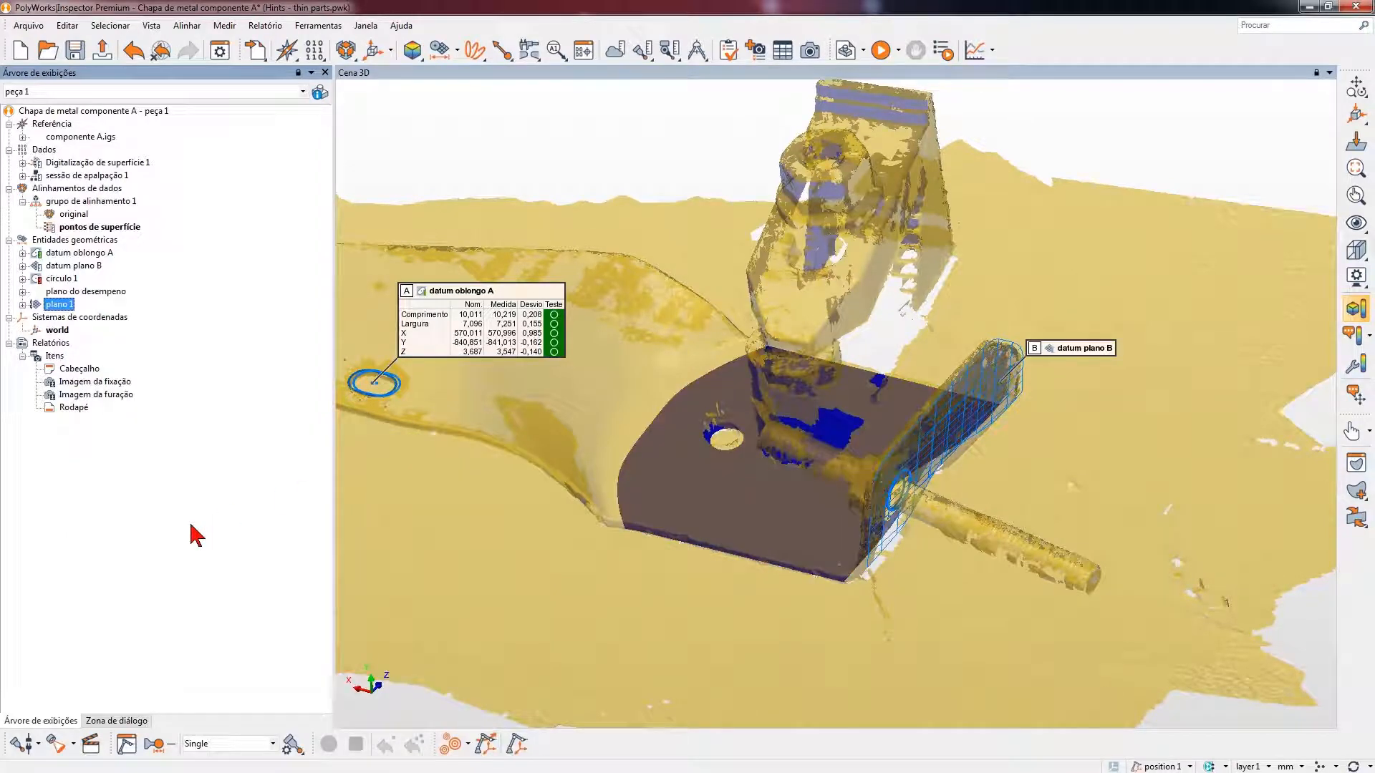
{"action": "left_click_drag", "start_coordinate": [821, 613], "coordinate": [800, 589]}
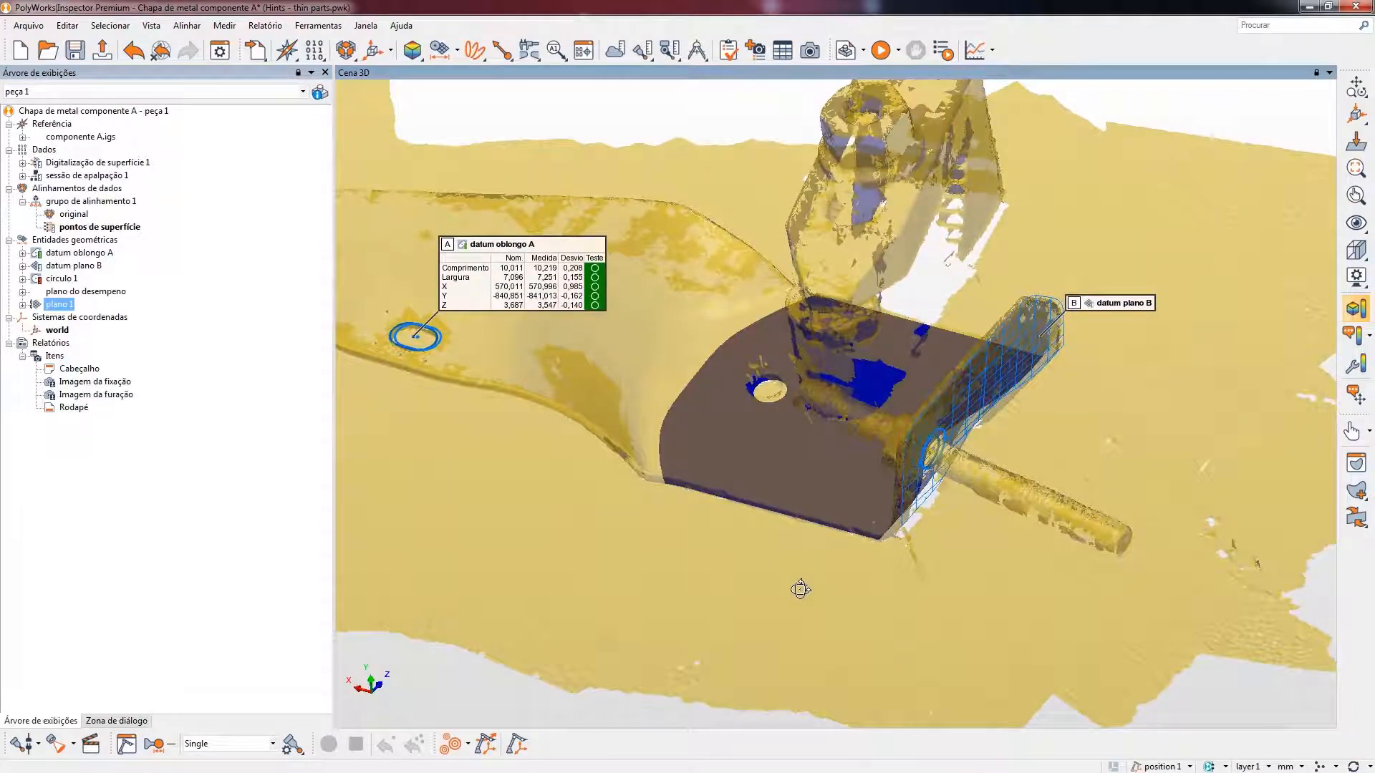
{"action": "key", "text": "ctrl"}
{"action": "left_click", "coordinate": [111, 293]}
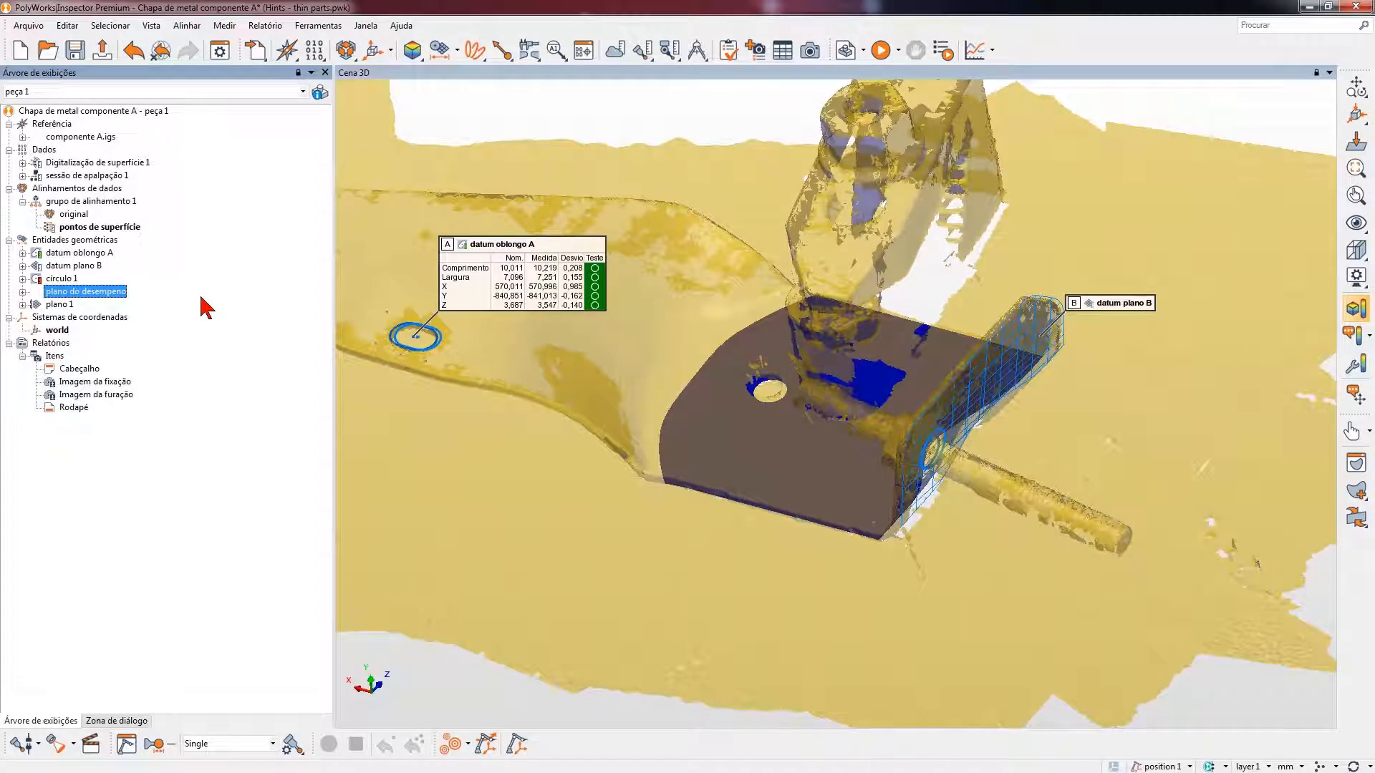
- Change the datum label of datum oblongo A to C
{"action": "left_click", "coordinate": [93, 255]}
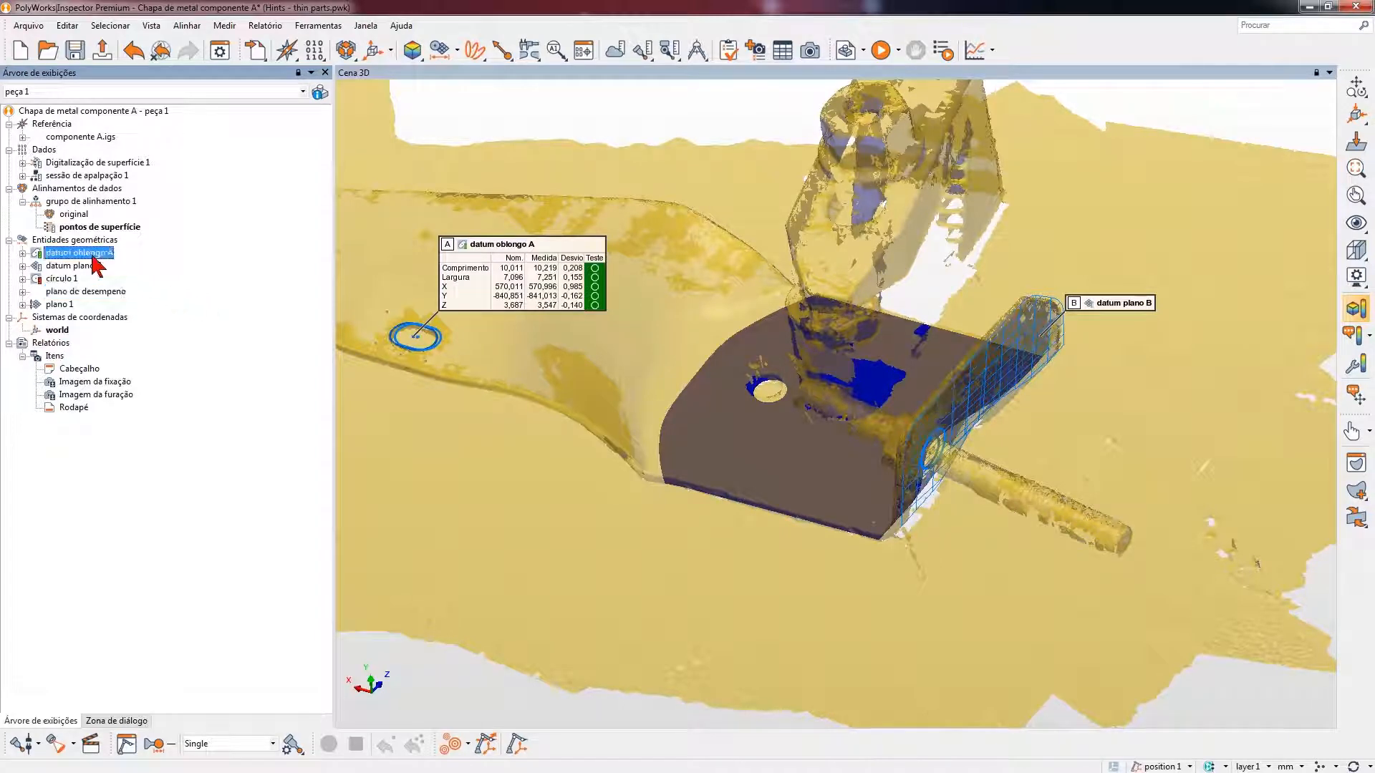
{"action": "right_click", "coordinate": [92, 257]}
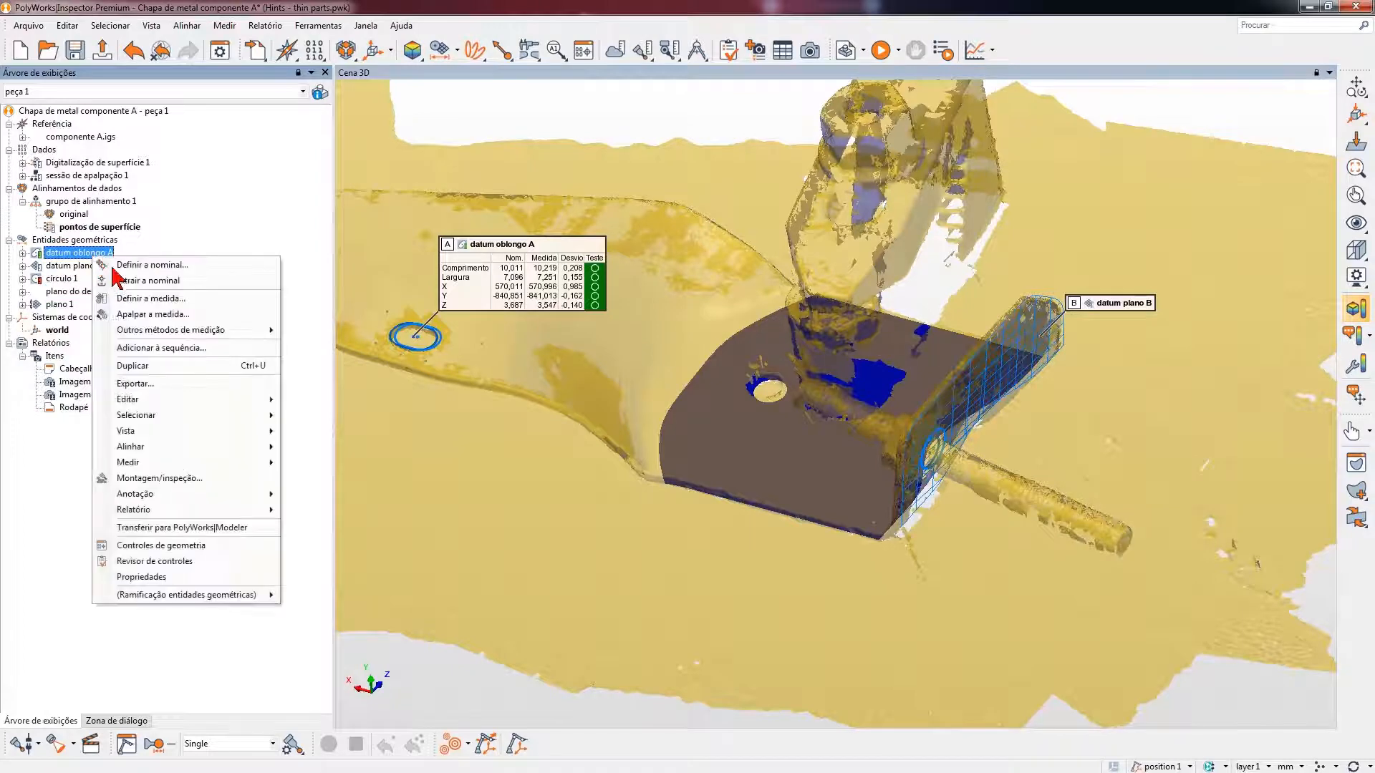
{"action": "left_click", "coordinate": [167, 581]}
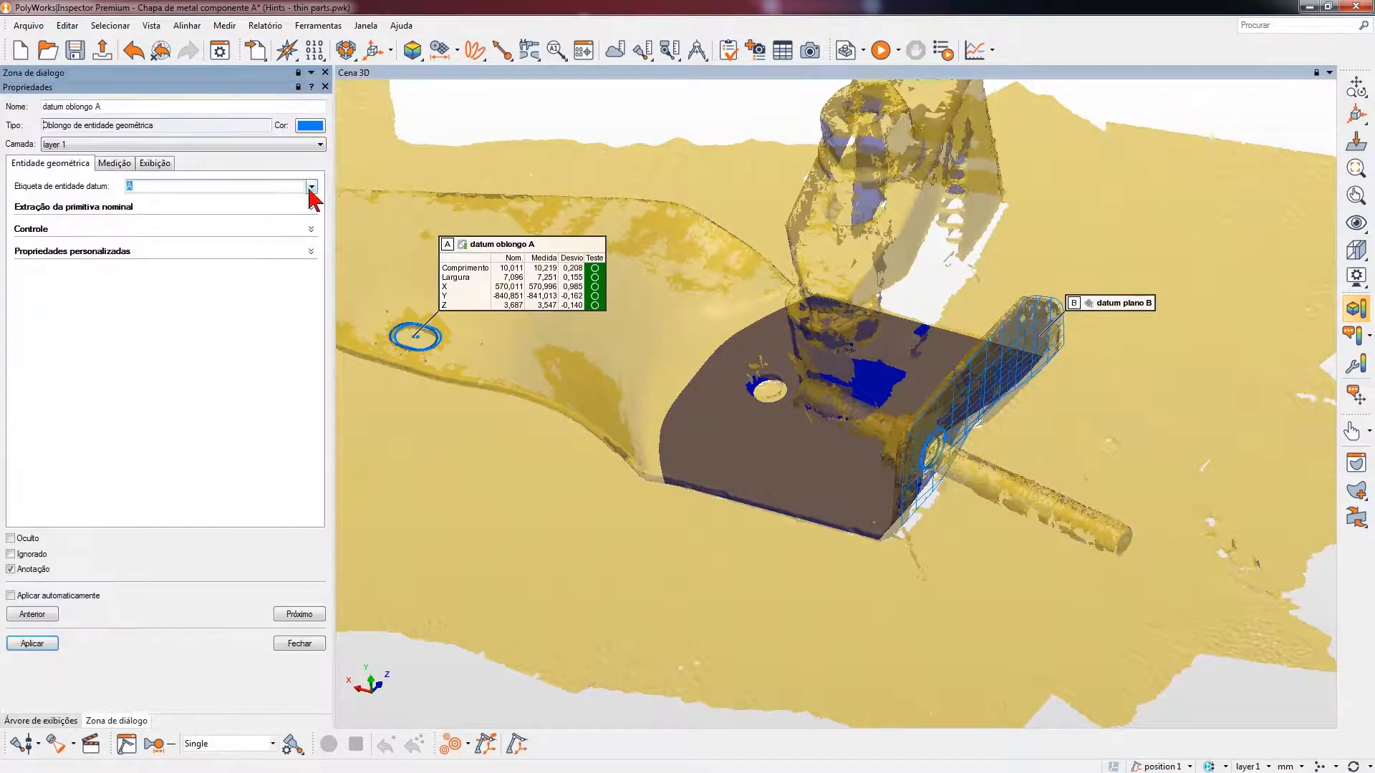
{"action": "left_click", "coordinate": [311, 187]}
{"action": "left_click", "coordinate": [165, 230]}
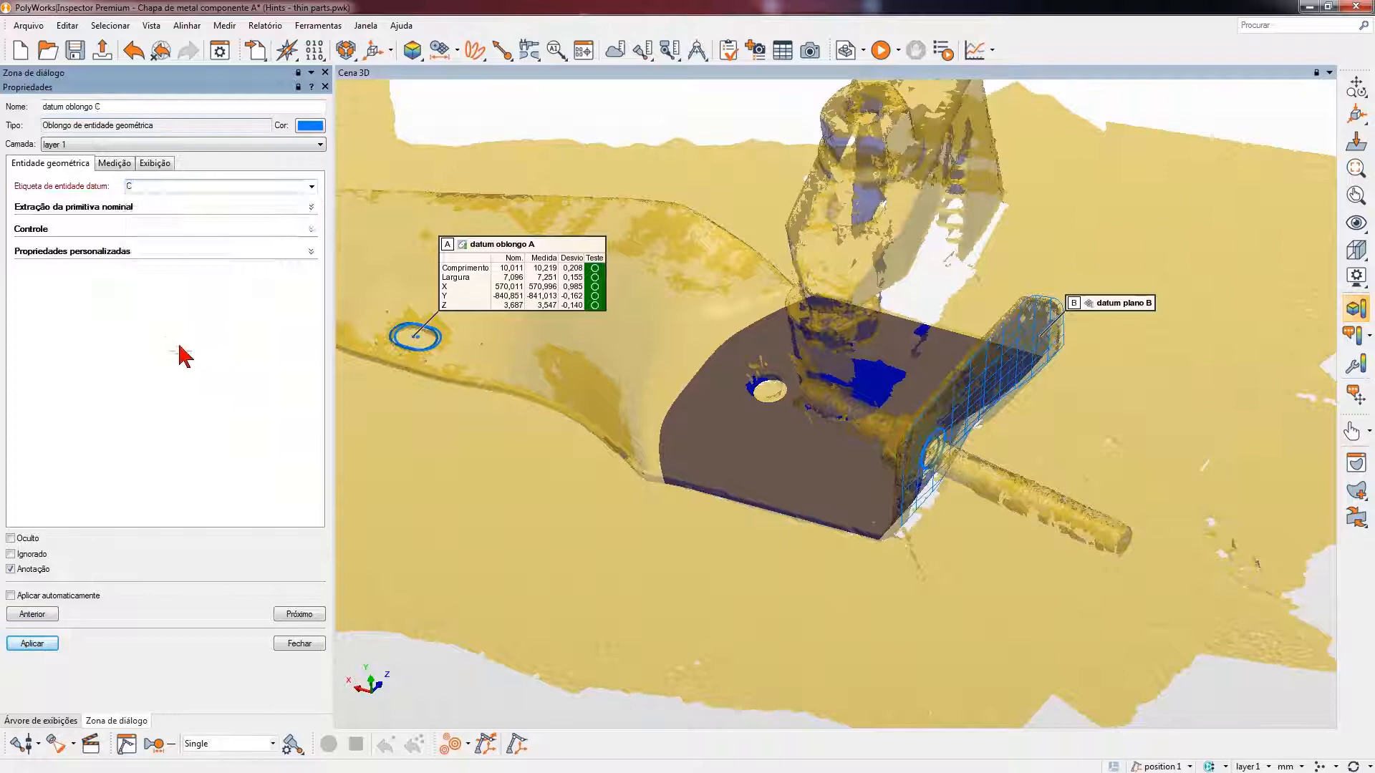
{"action": "left_click", "coordinate": [33, 643]}
{"action": "left_click", "coordinate": [299, 643]}
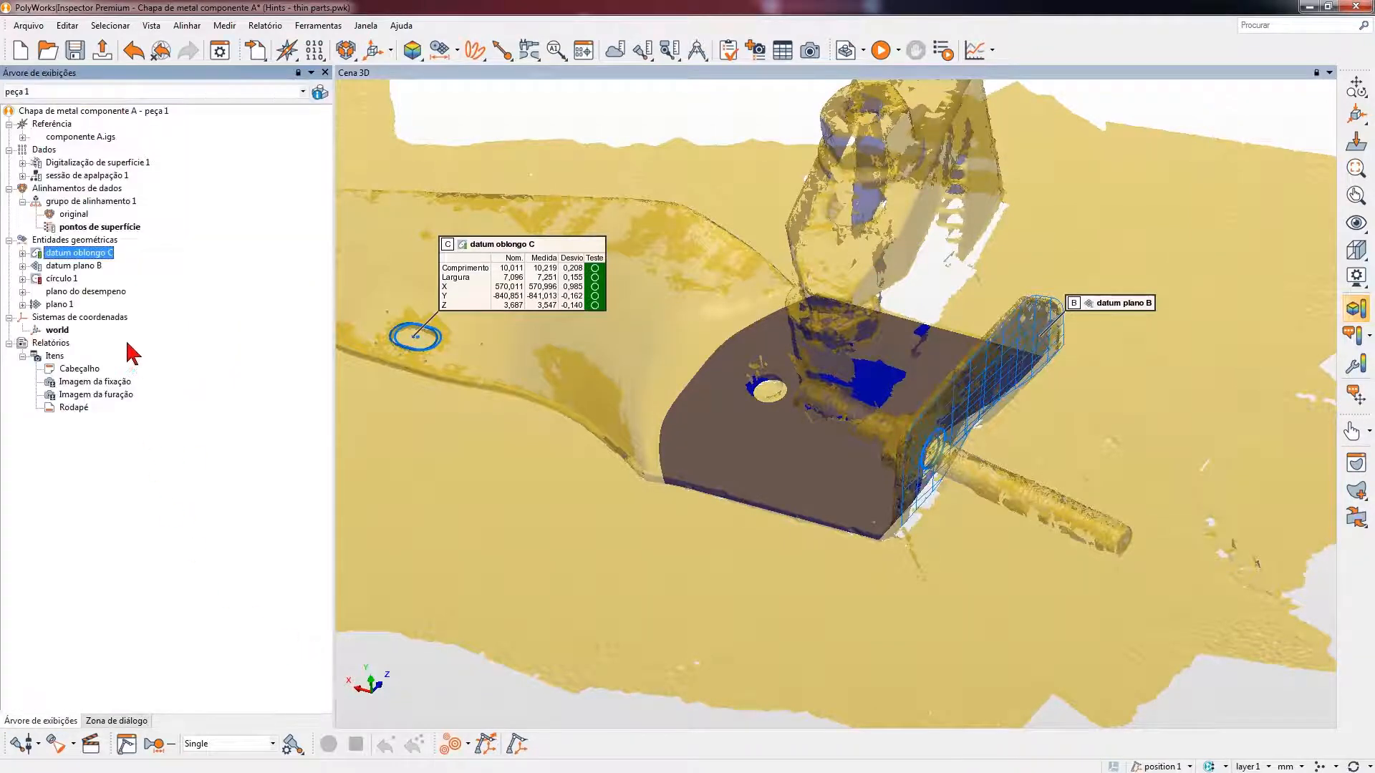
- Assign datum label A to plano 1
{"action": "left_click", "coordinate": [59, 304]}
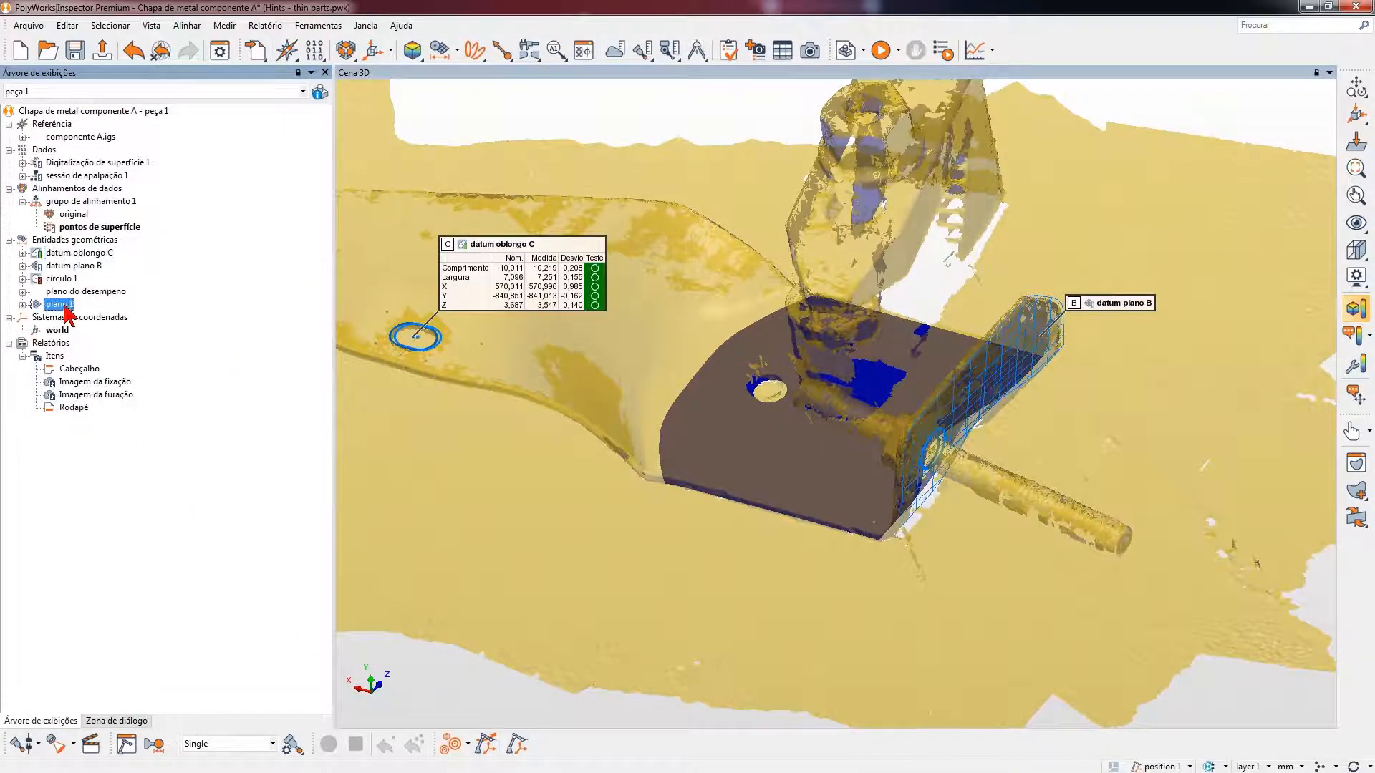
{"action": "right_click", "coordinate": [59, 305]}
{"action": "left_click", "coordinate": [111, 650]}
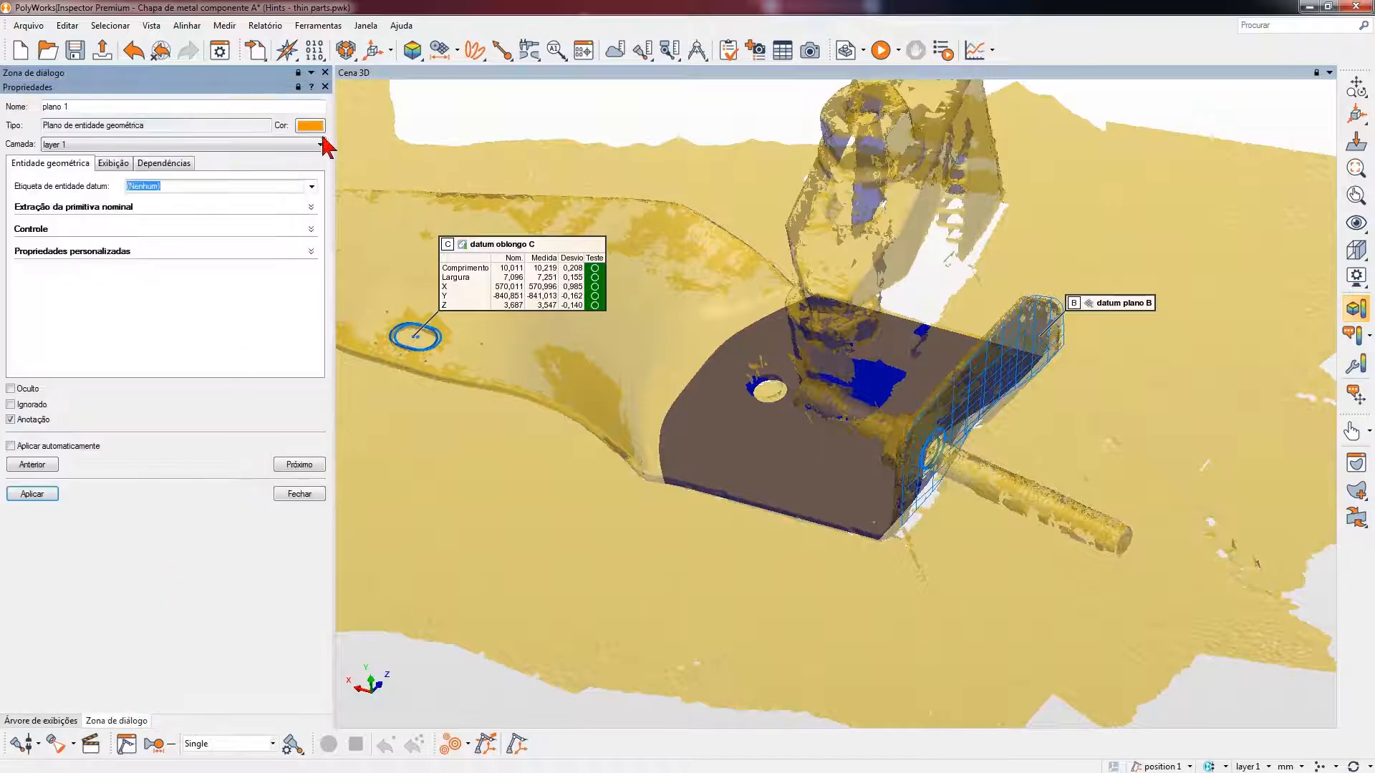
{"action": "left_click", "coordinate": [311, 186]}
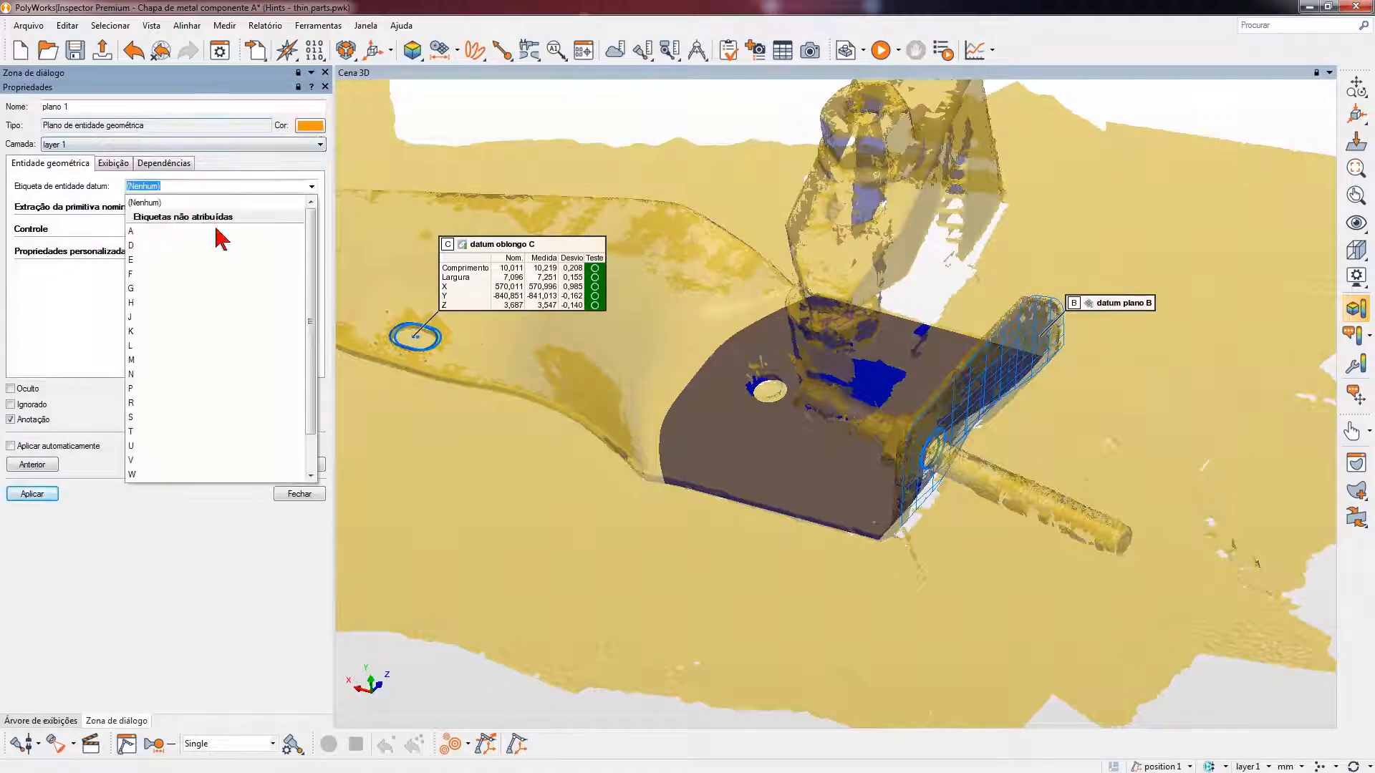
{"action": "left_click", "coordinate": [147, 232]}
{"action": "left_click", "coordinate": [32, 494]}
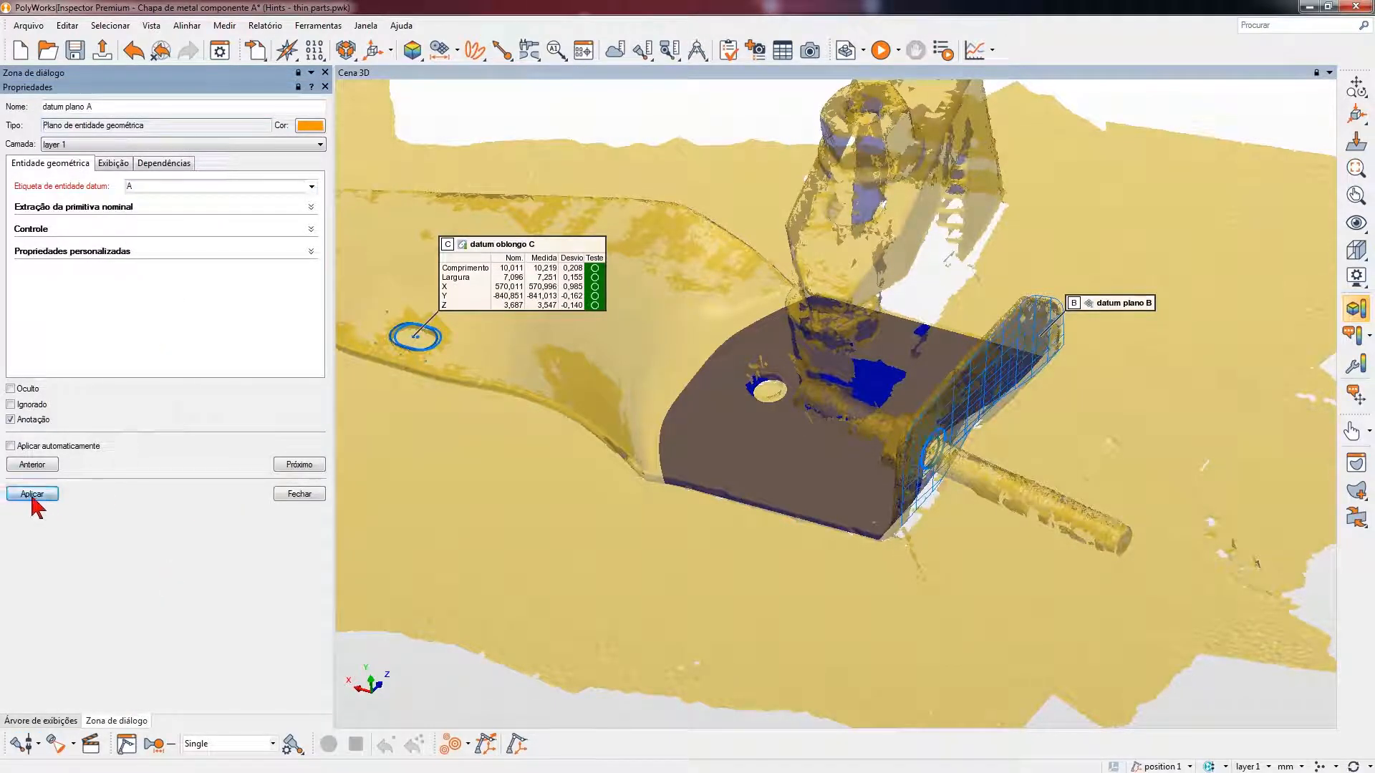
{"action": "left_click", "coordinate": [319, 496]}
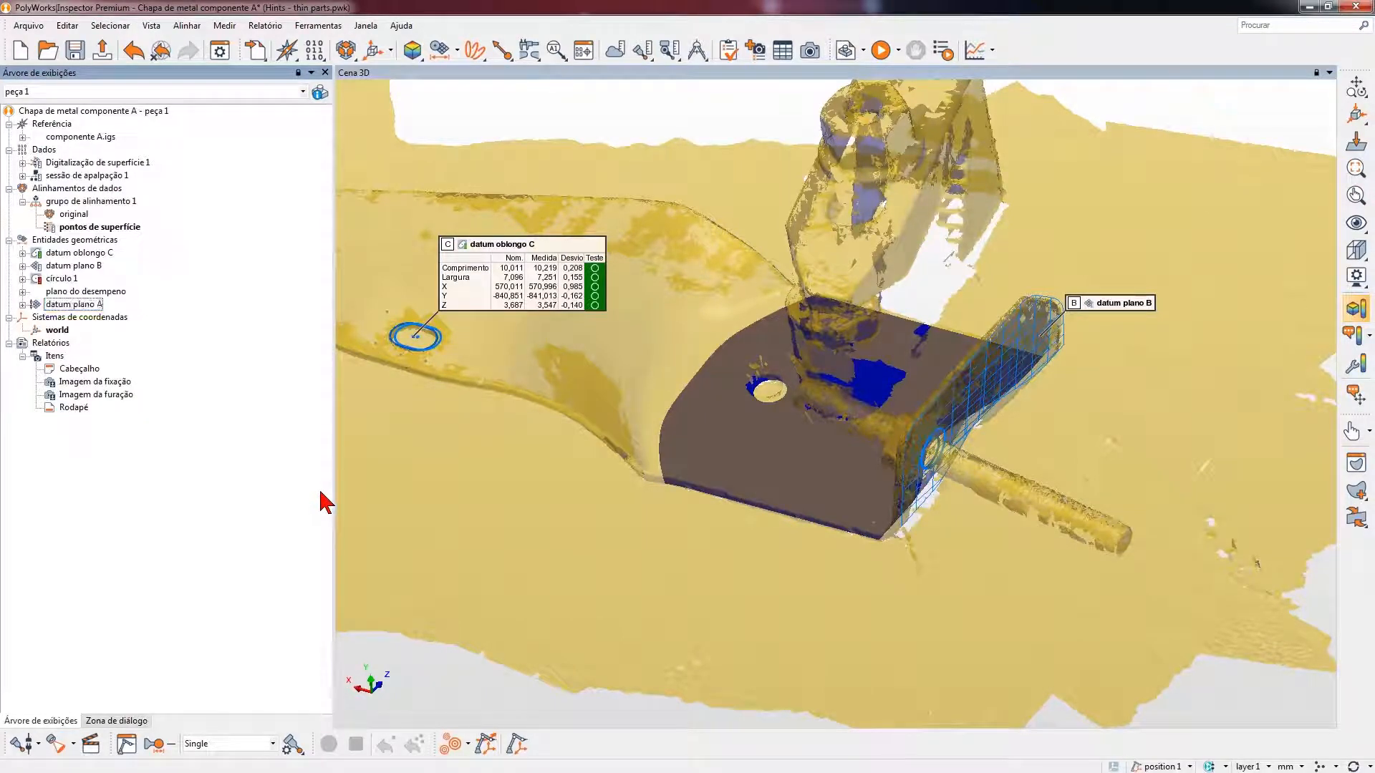
- Probe the measured component of plano do desempeno with four points on the table surface around the part
{"action": "left_click", "coordinate": [16, 746]}
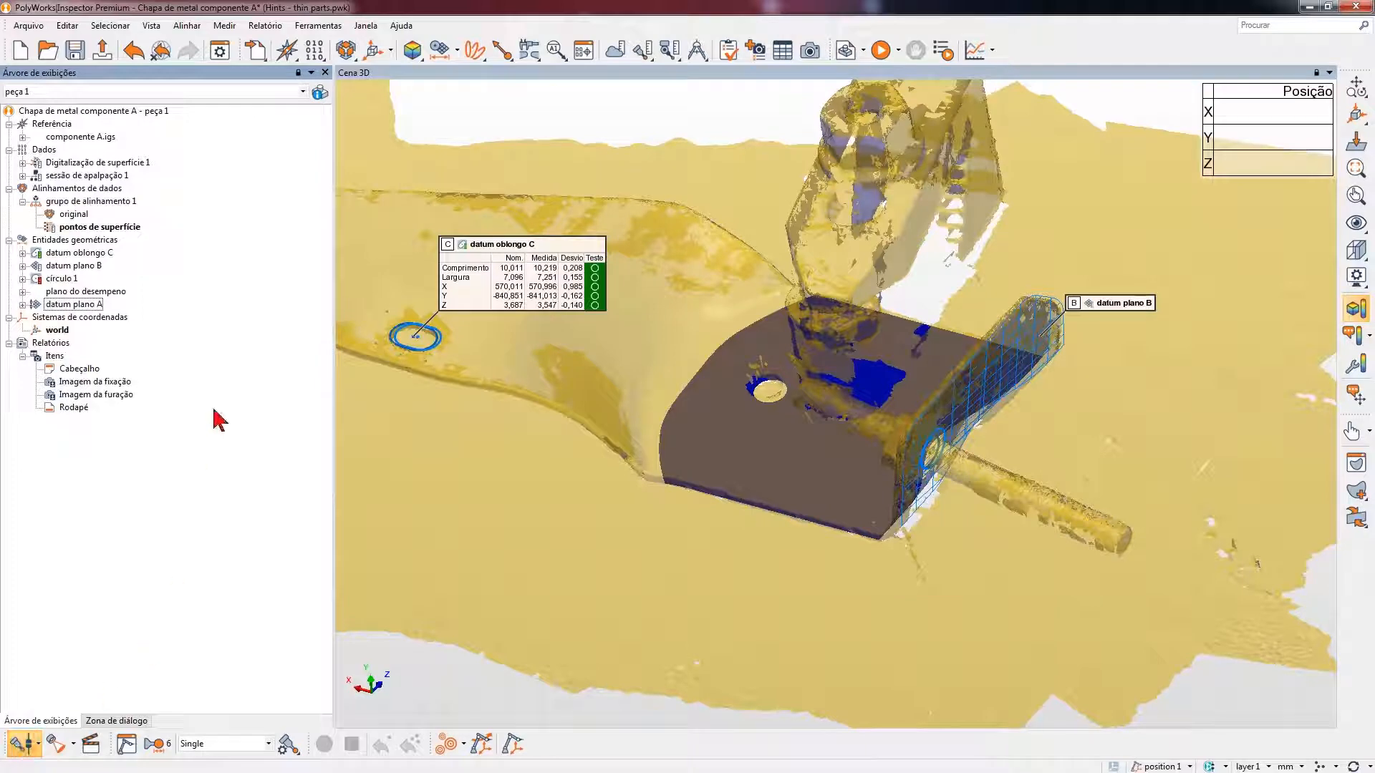
{"action": "left_click", "coordinate": [92, 292]}
{"action": "right_click", "coordinate": [95, 300]}
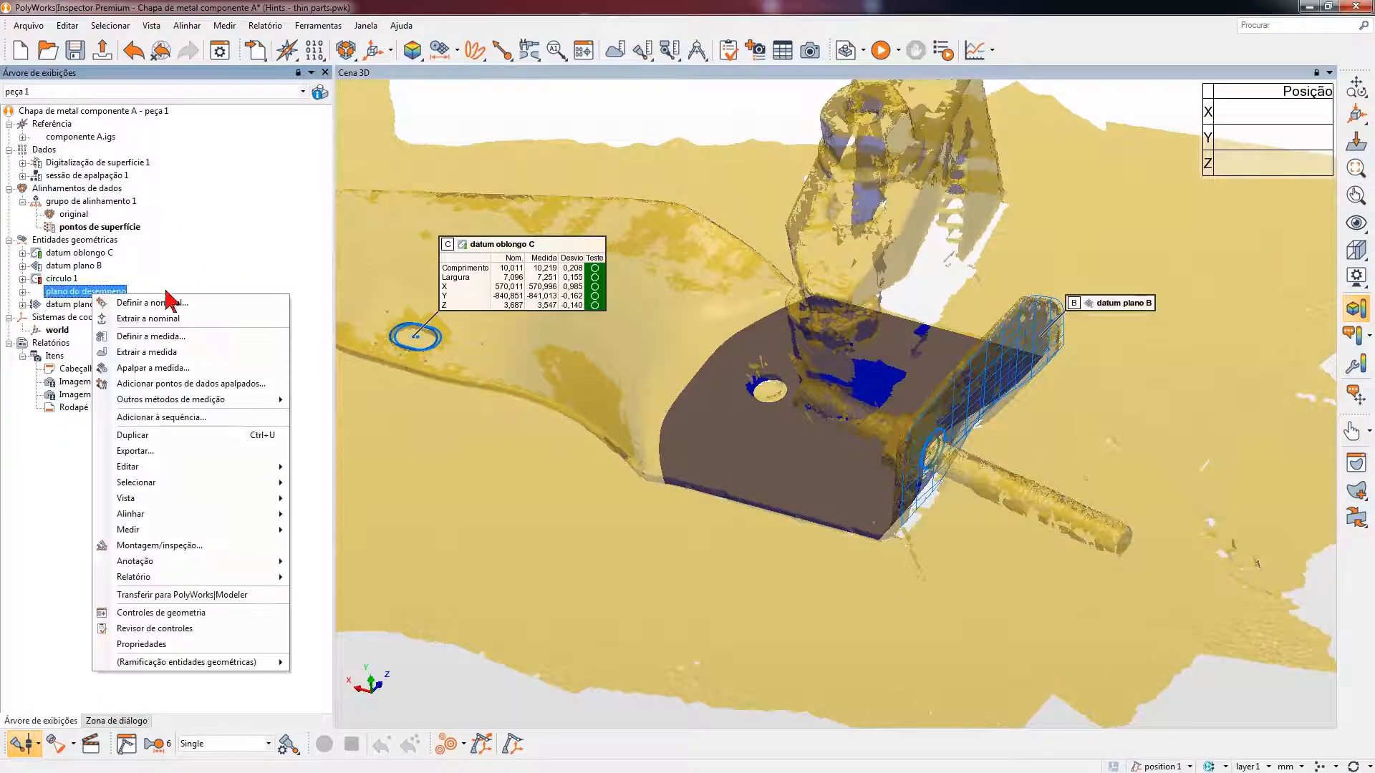
{"action": "left_click", "coordinate": [188, 372]}
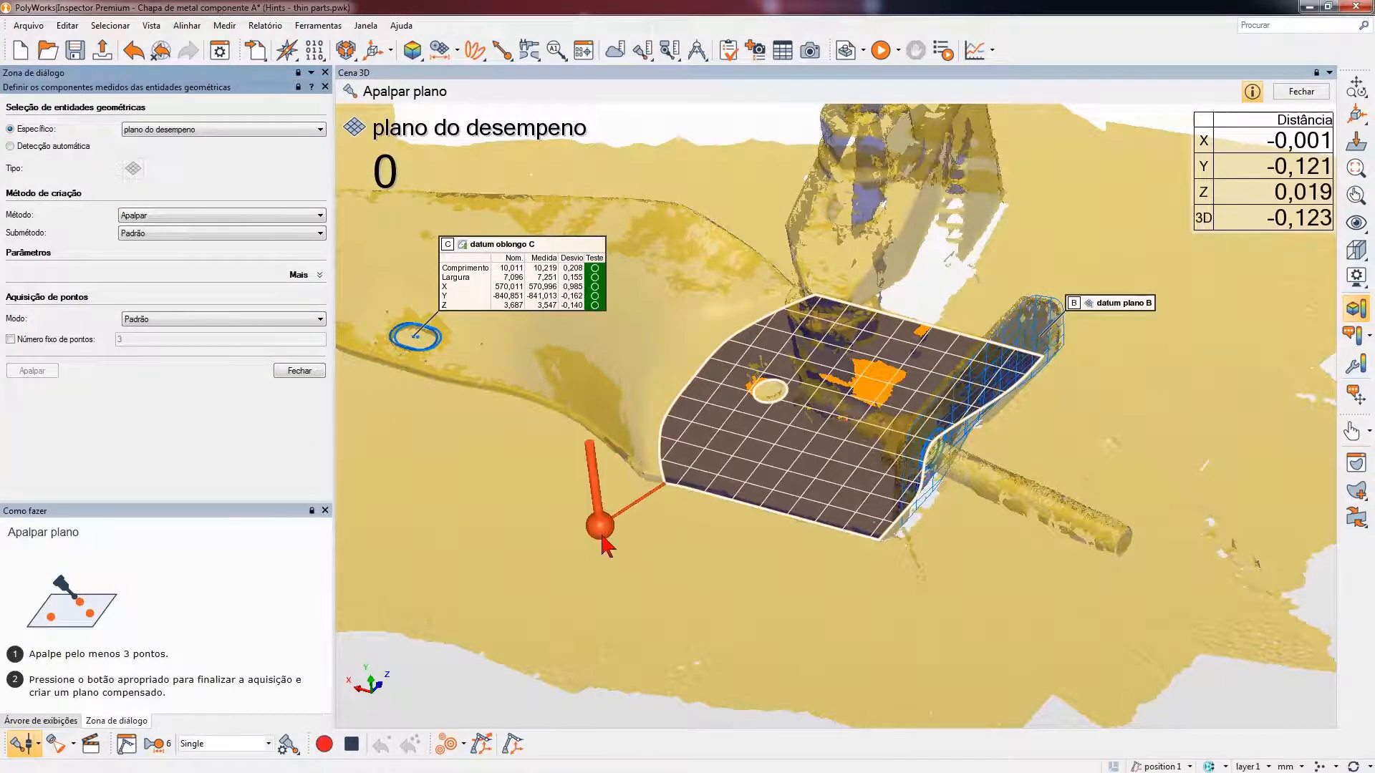
{"action": "left_click", "coordinate": [599, 532]}
{"action": "left_click", "coordinate": [863, 614]}
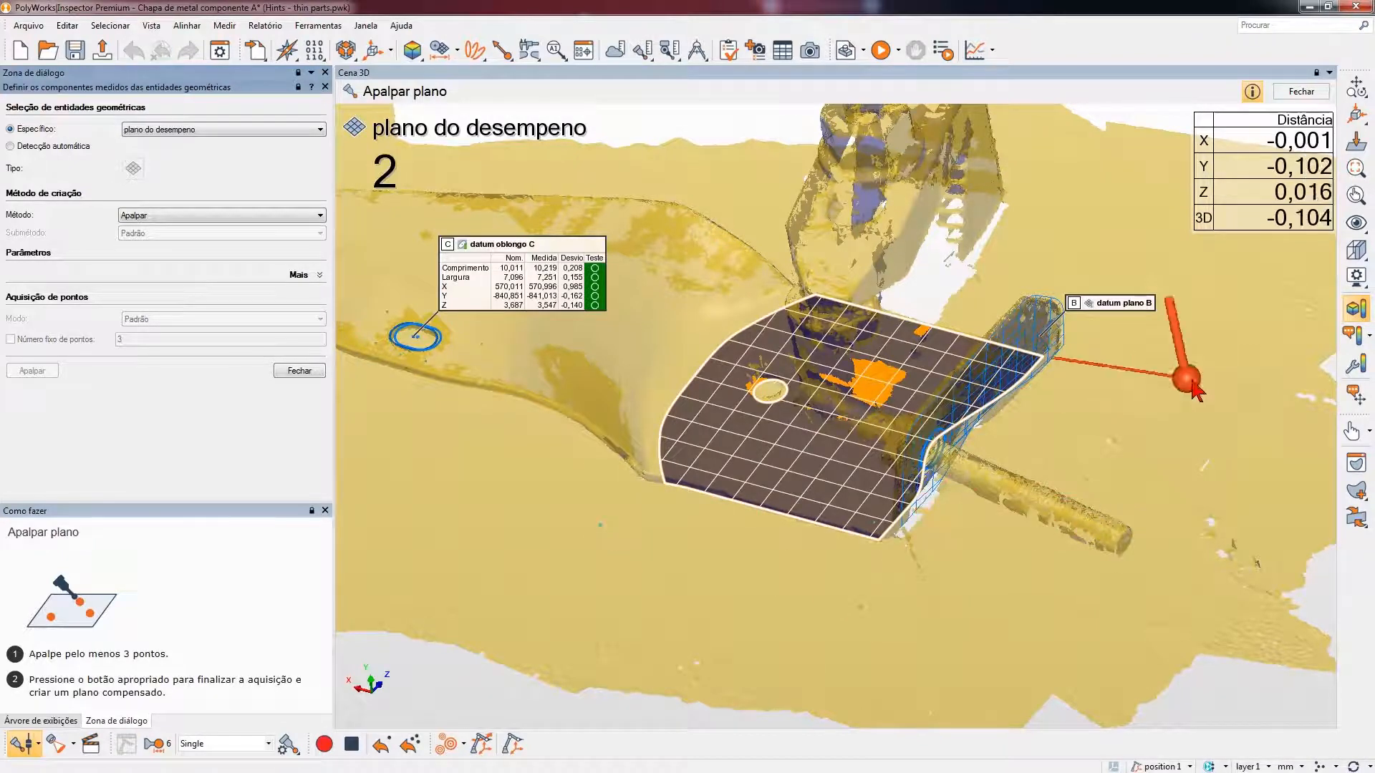
{"action": "left_click", "coordinate": [1153, 369]}
{"action": "left_click", "coordinate": [1044, 228]}
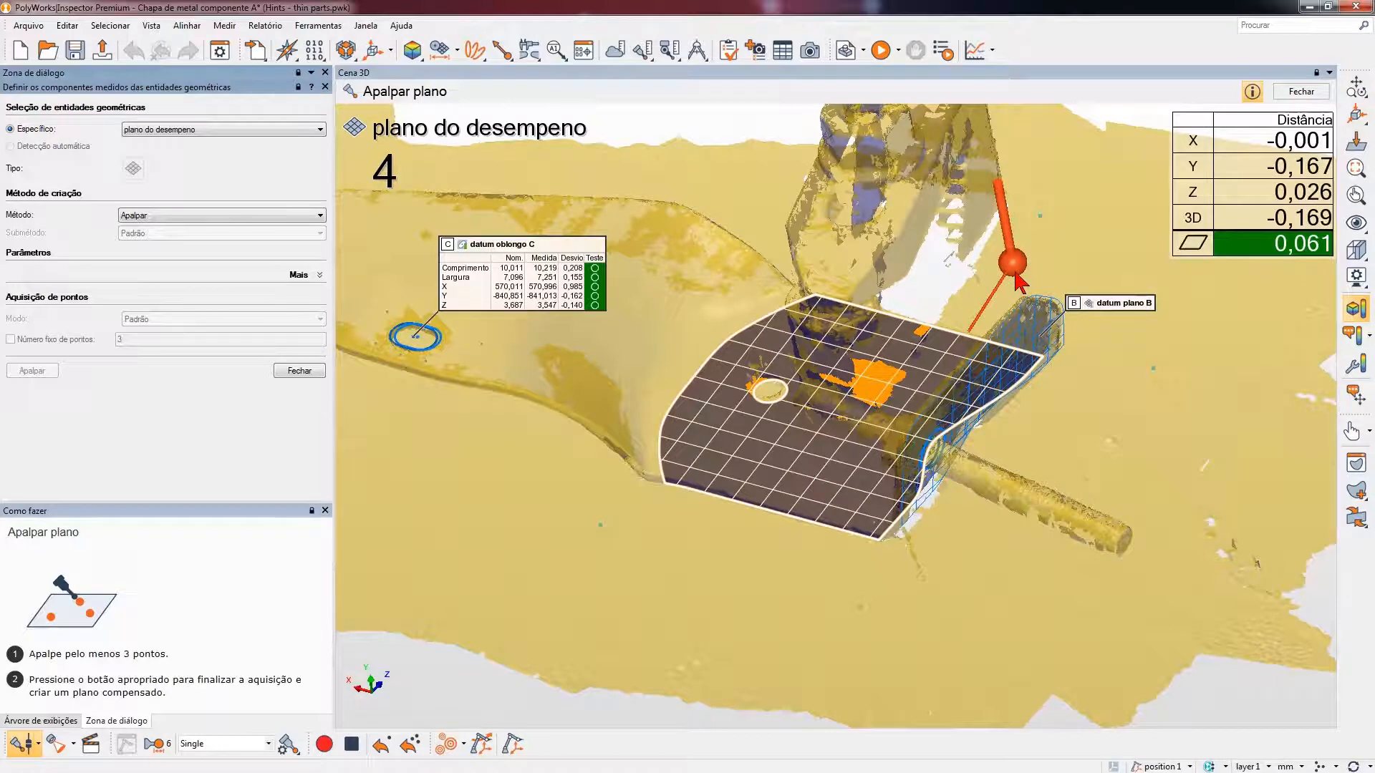
{"action": "right_click", "coordinate": [1015, 273]}
{"action": "left_click", "coordinate": [300, 370]}
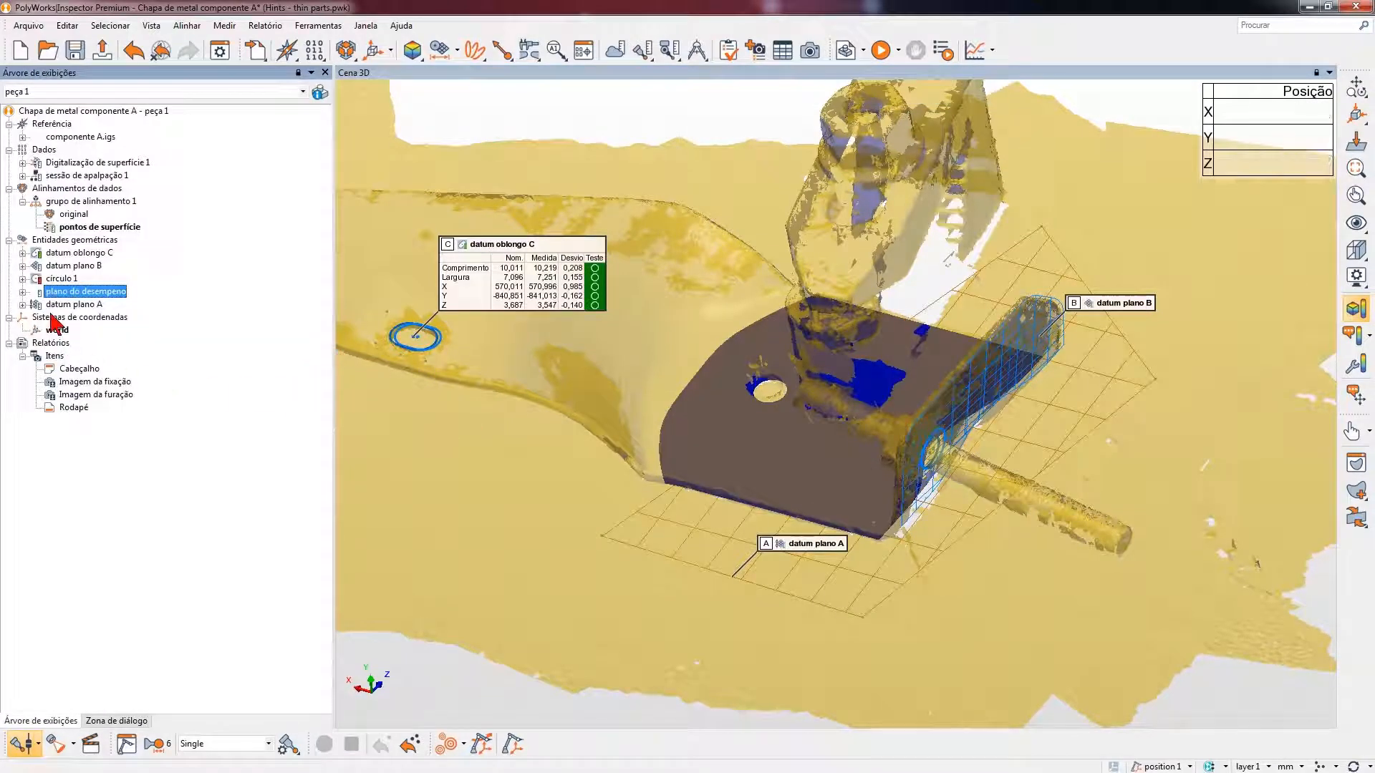
- Add a position control to the geometry controls of círculo 1
{"action": "key", "text": "ctrl"}
{"action": "key", "text": "ctrl"}
{"action": "key", "text": "ctrl"}
{"action": "right_click", "coordinate": [53, 282]}
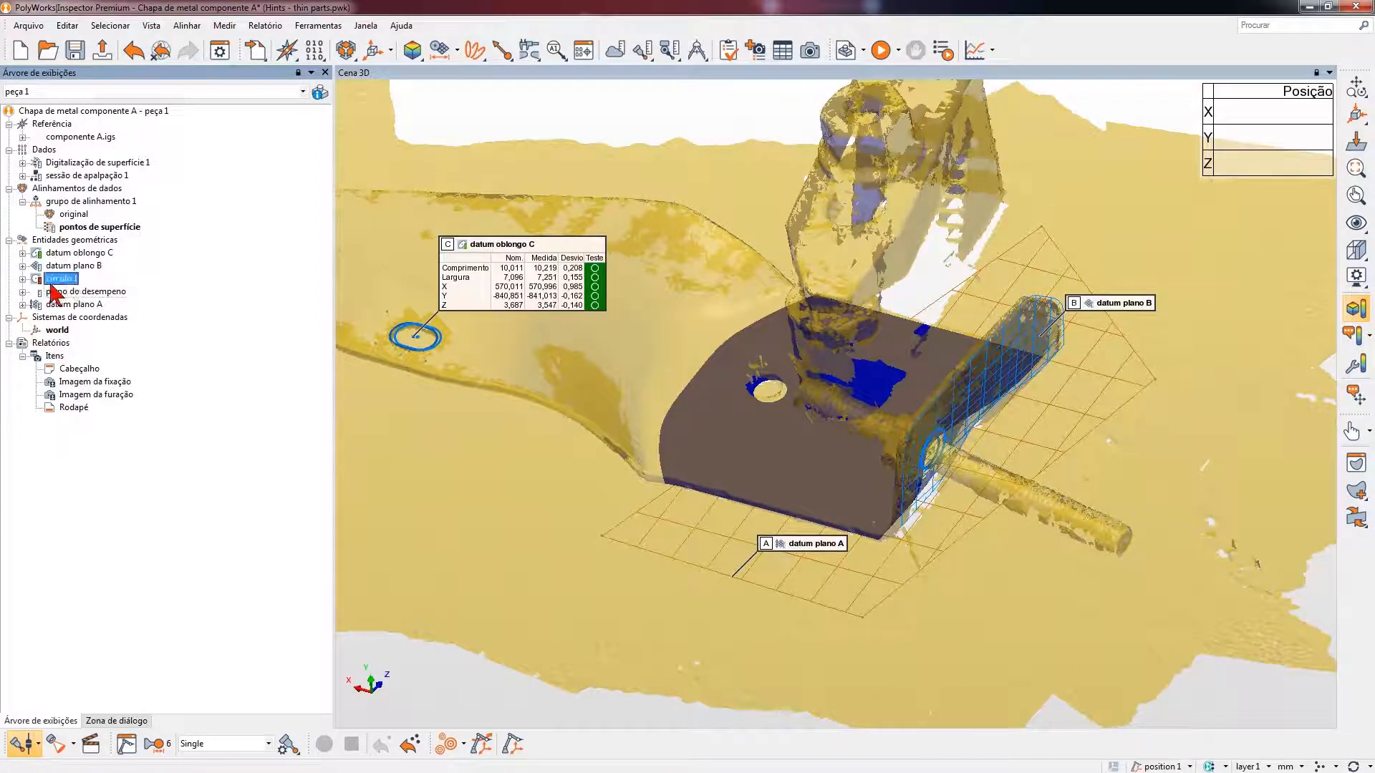
{"action": "left_click", "coordinate": [143, 590]}
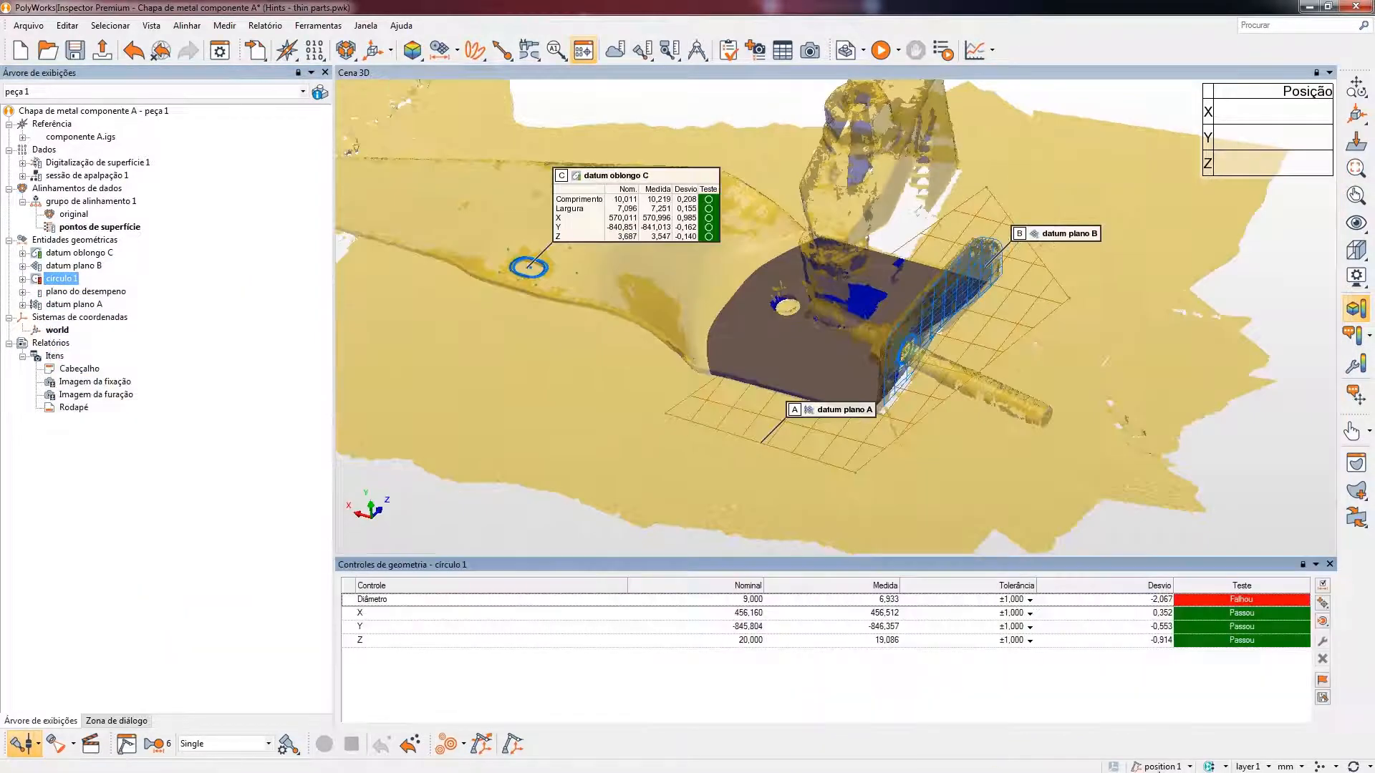
{"action": "left_click", "coordinate": [1323, 603]}
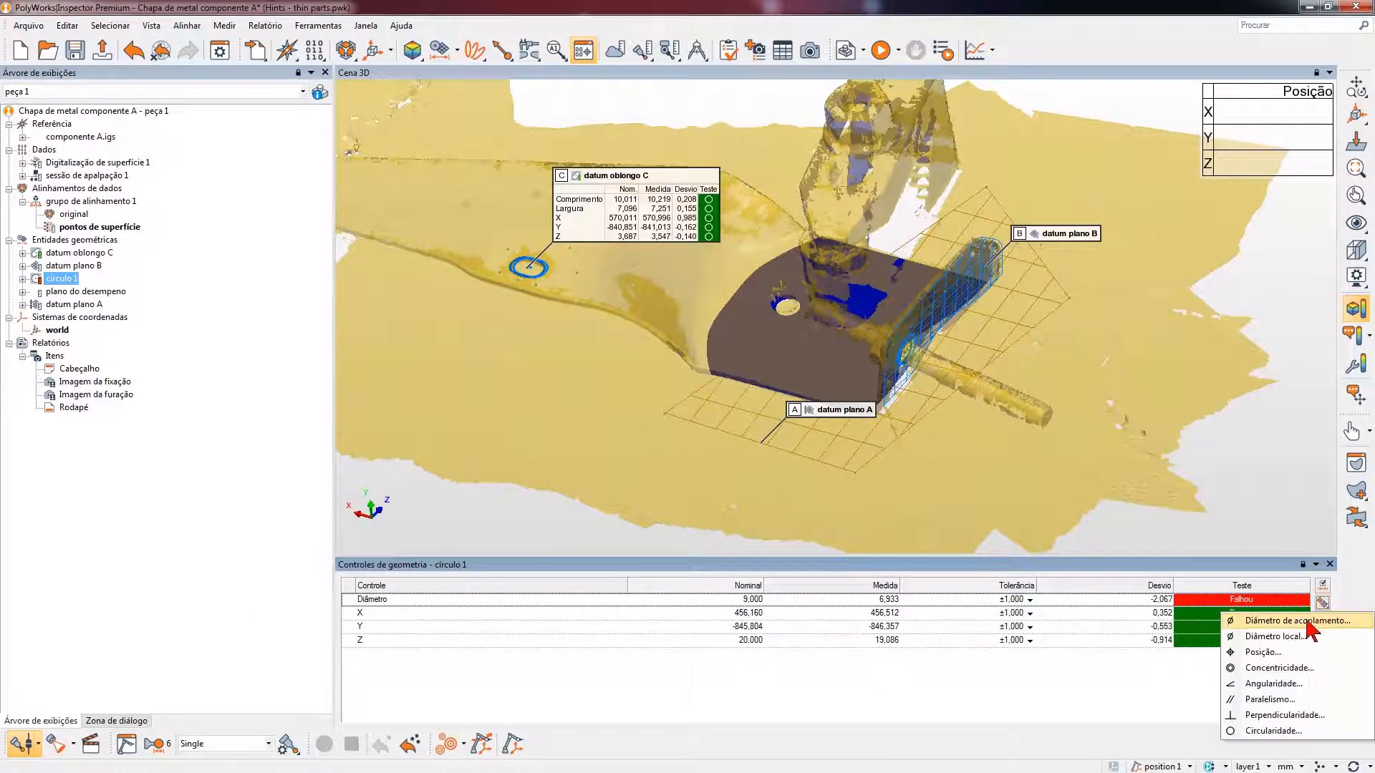
{"action": "left_click", "coordinate": [1267, 652]}
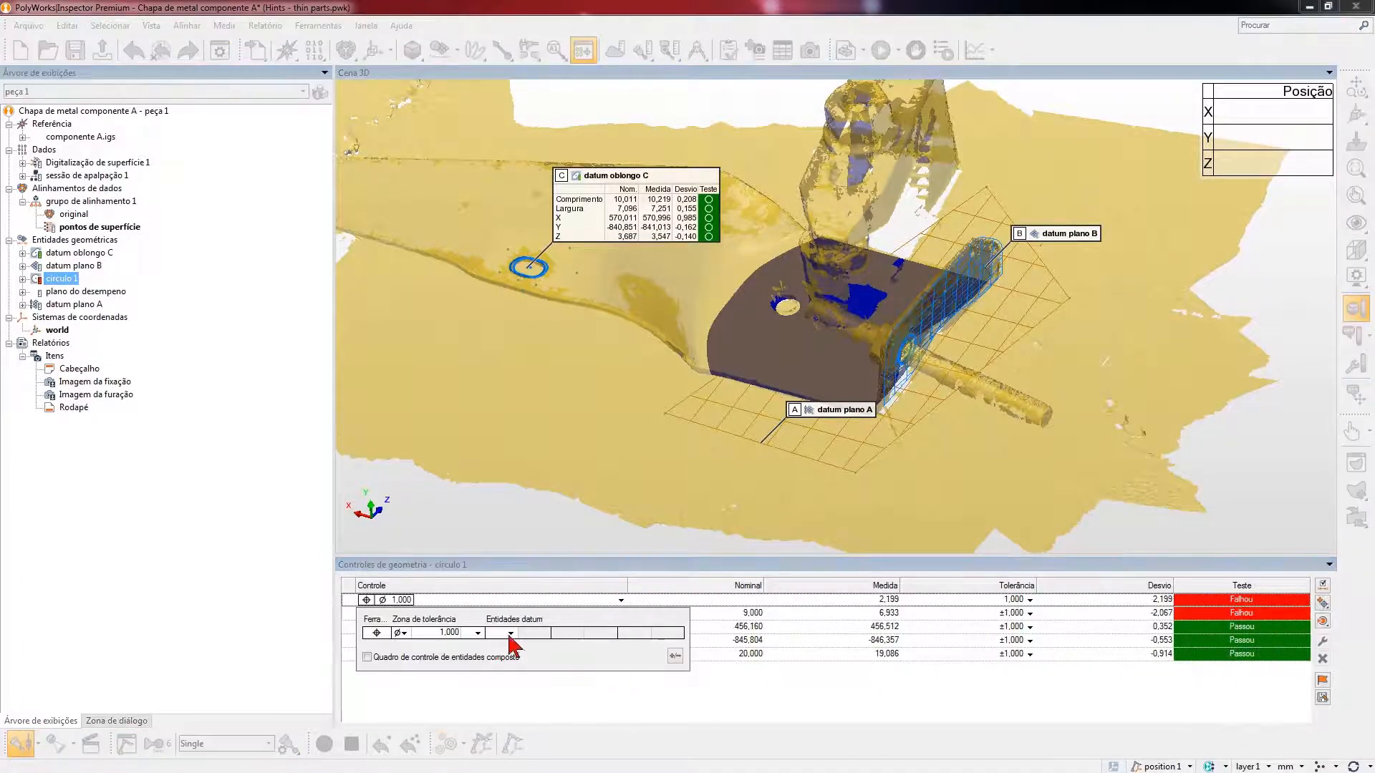
- Set the position control's datum references to A, B and C, in that order
{"action": "left_click", "coordinate": [510, 633]}
{"action": "left_click", "coordinate": [510, 652]}
{"action": "left_click", "coordinate": [576, 634]}
{"action": "left_click", "coordinate": [577, 653]}
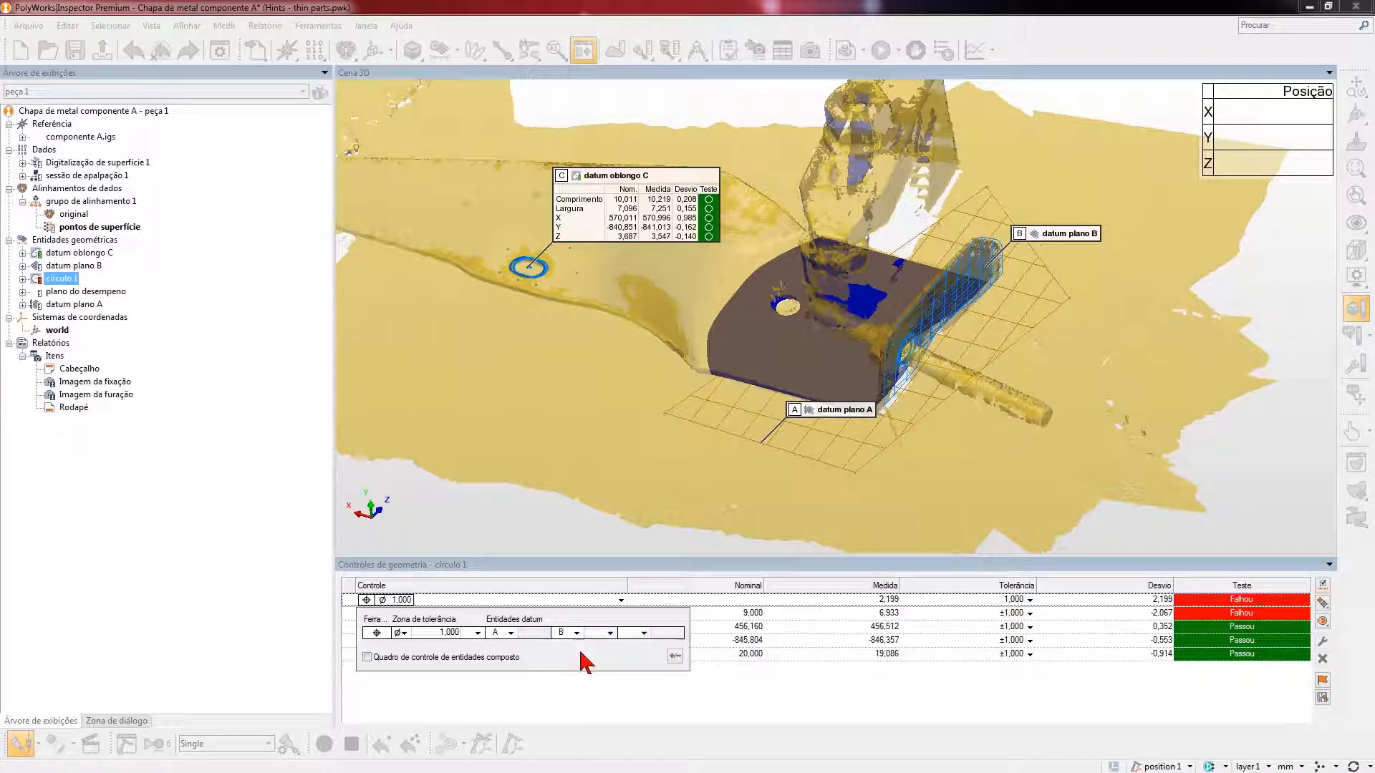
{"action": "left_click", "coordinate": [644, 632]}
{"action": "left_click", "coordinate": [617, 652]}
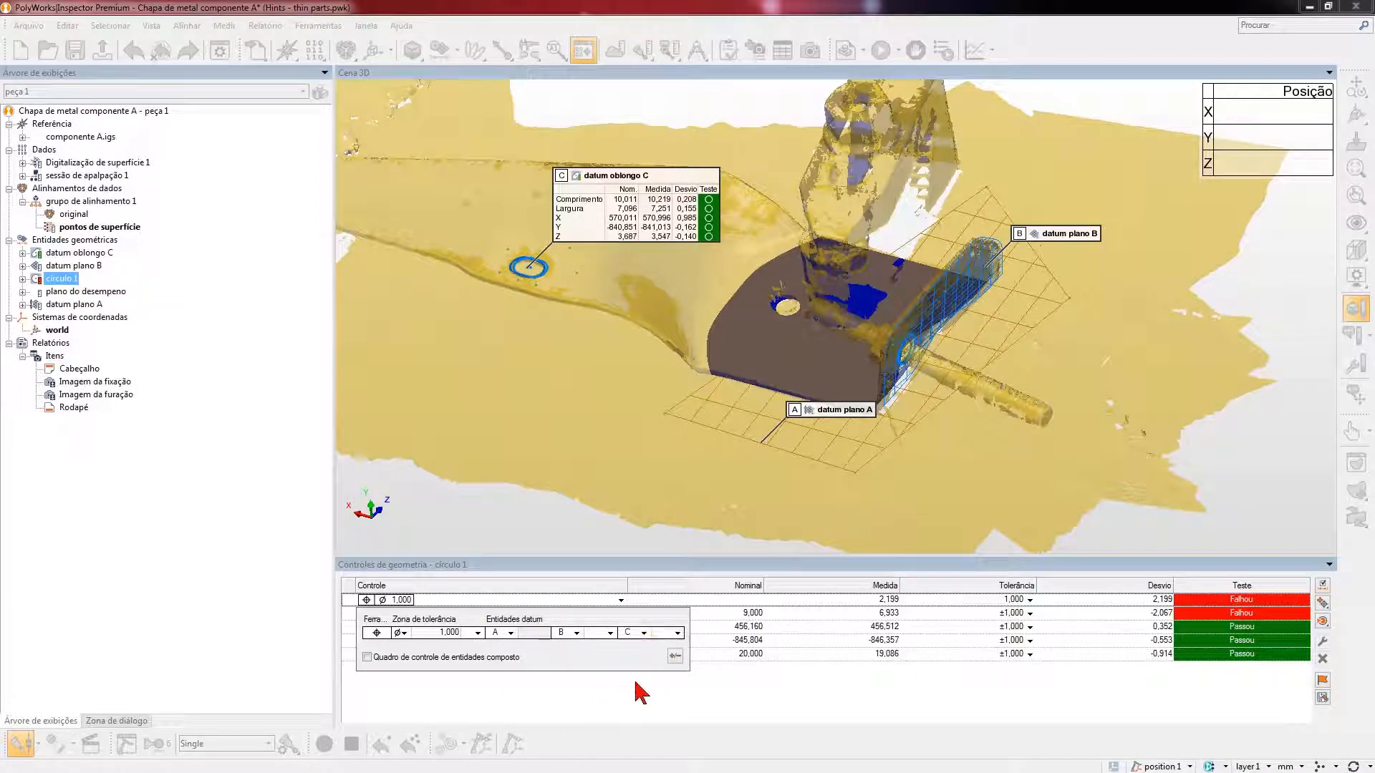
{"action": "left_click", "coordinate": [837, 698]}
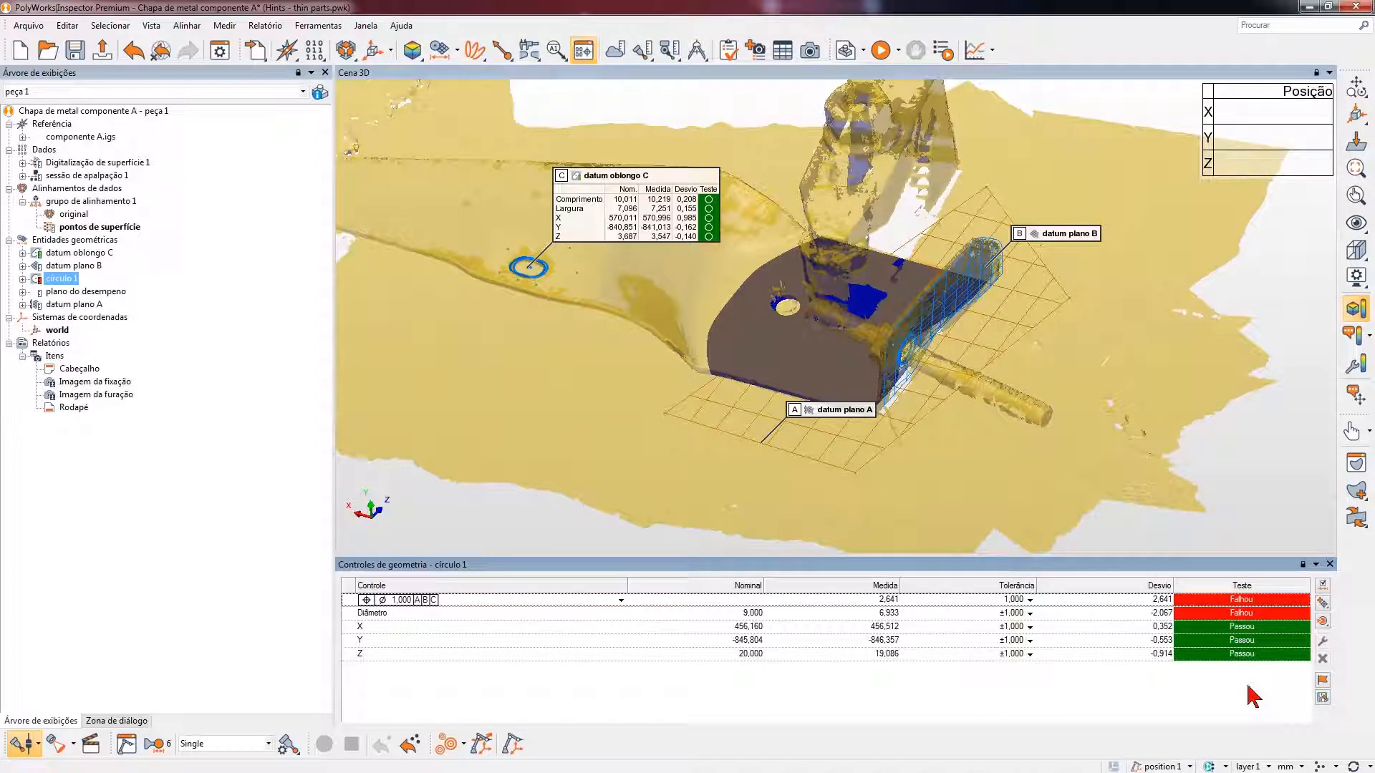
- Save the piece changes and create a piece template named apalpação from the current piece, linked to peça 1
{"action": "left_click", "coordinate": [864, 50]}
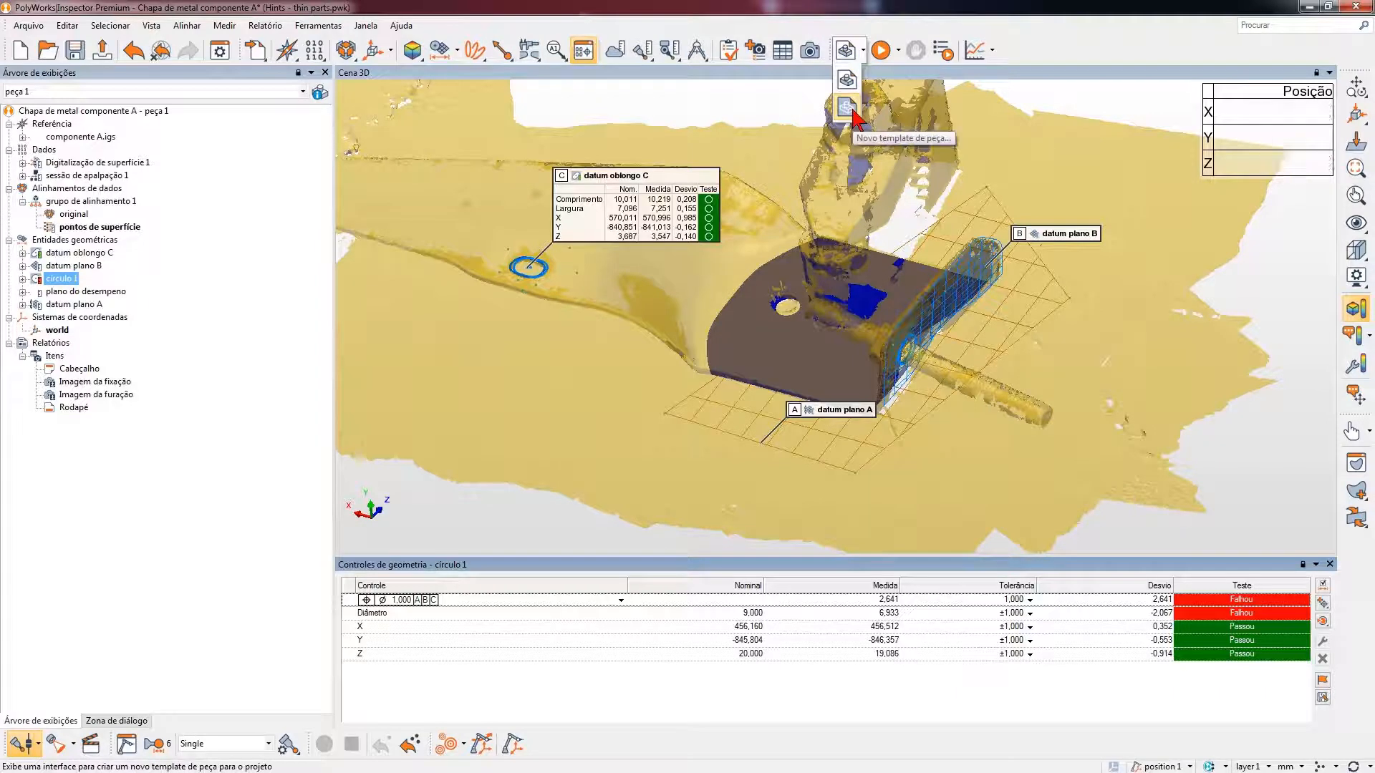
{"action": "left_click", "coordinate": [846, 107]}
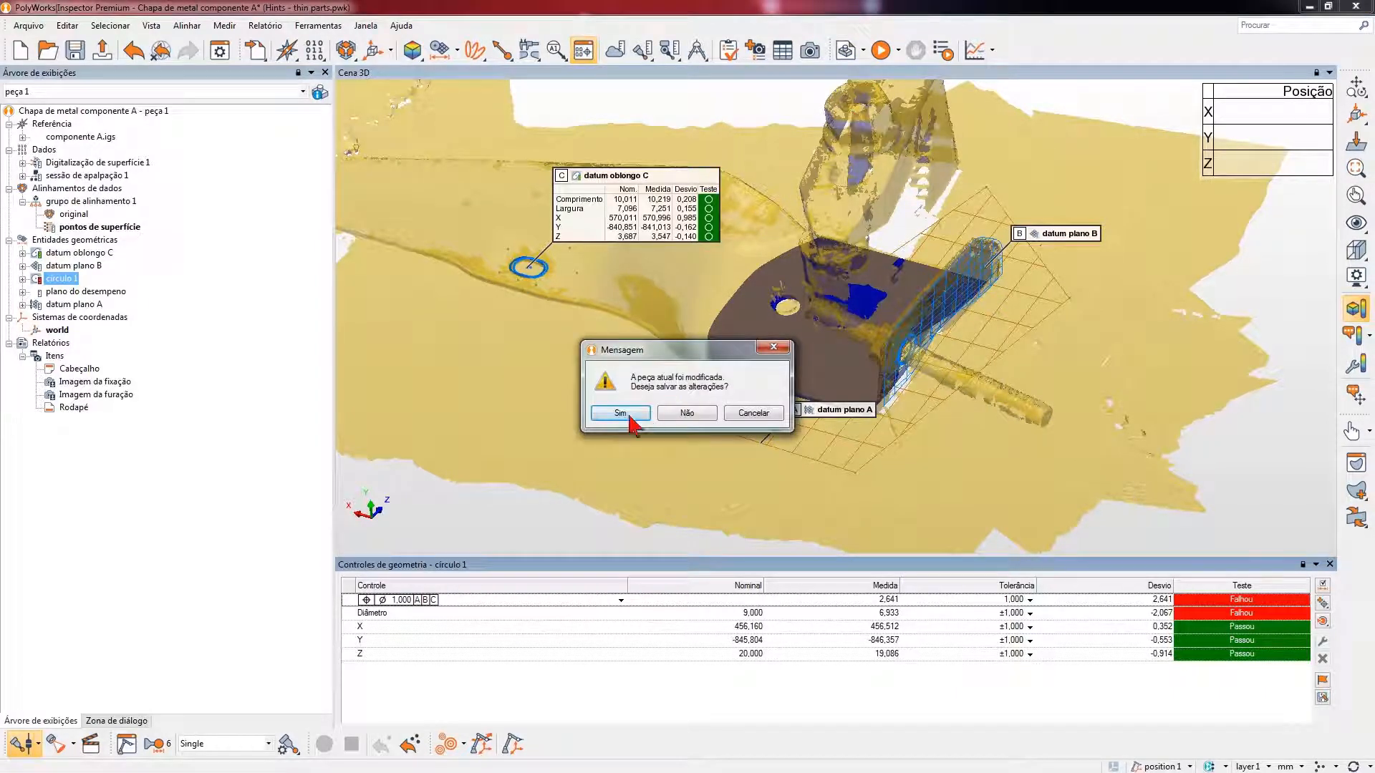
{"action": "left_click", "coordinate": [601, 413]}
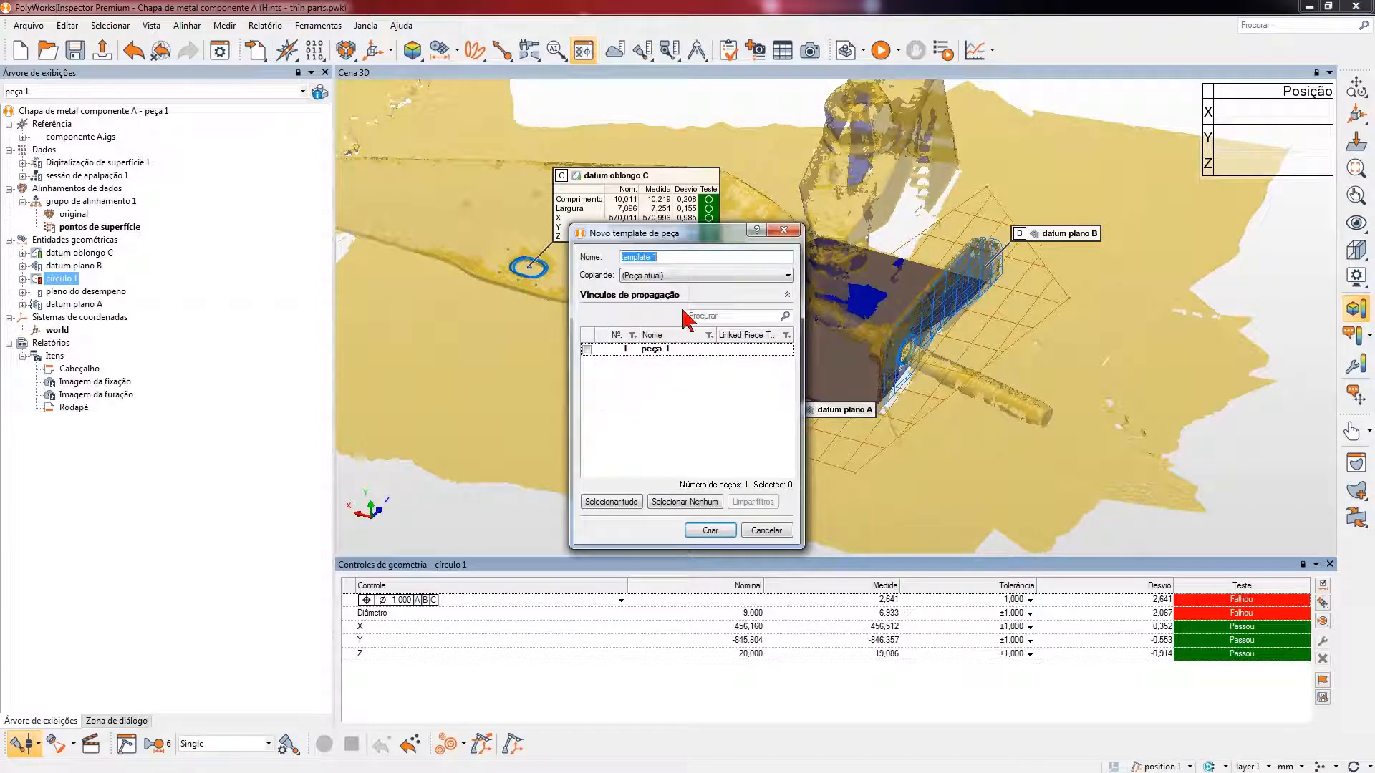
{"action": "type", "text": "apalpação"}
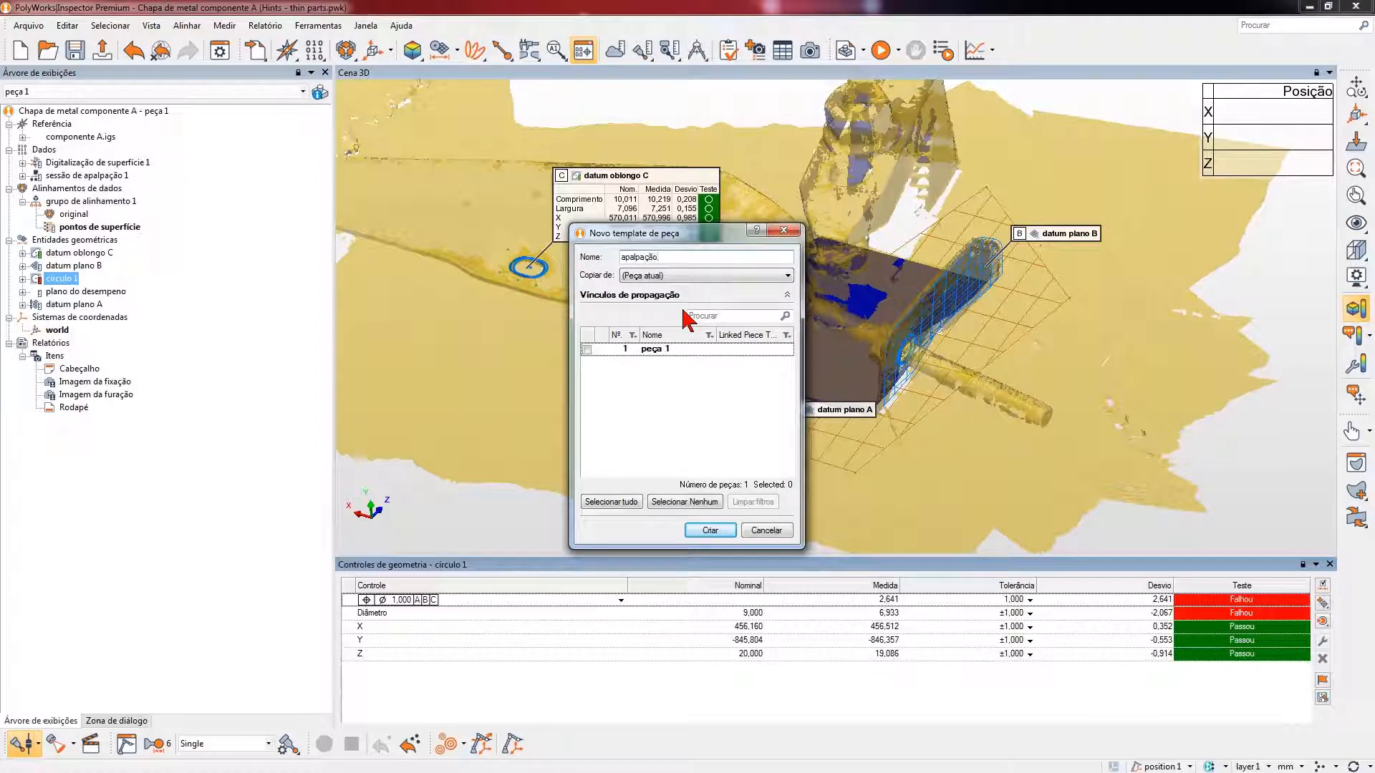
{"action": "left_click", "coordinate": [587, 350]}
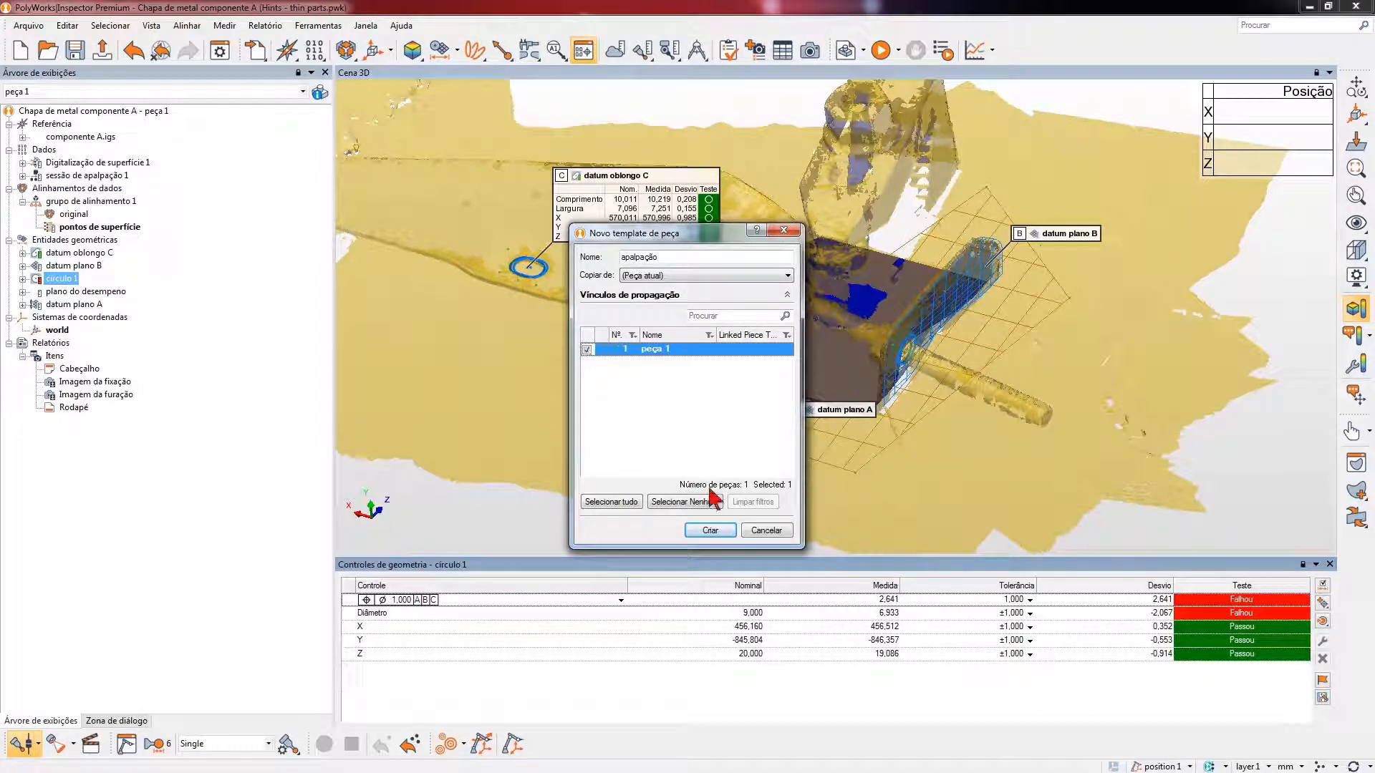
{"action": "left_click", "coordinate": [710, 531]}
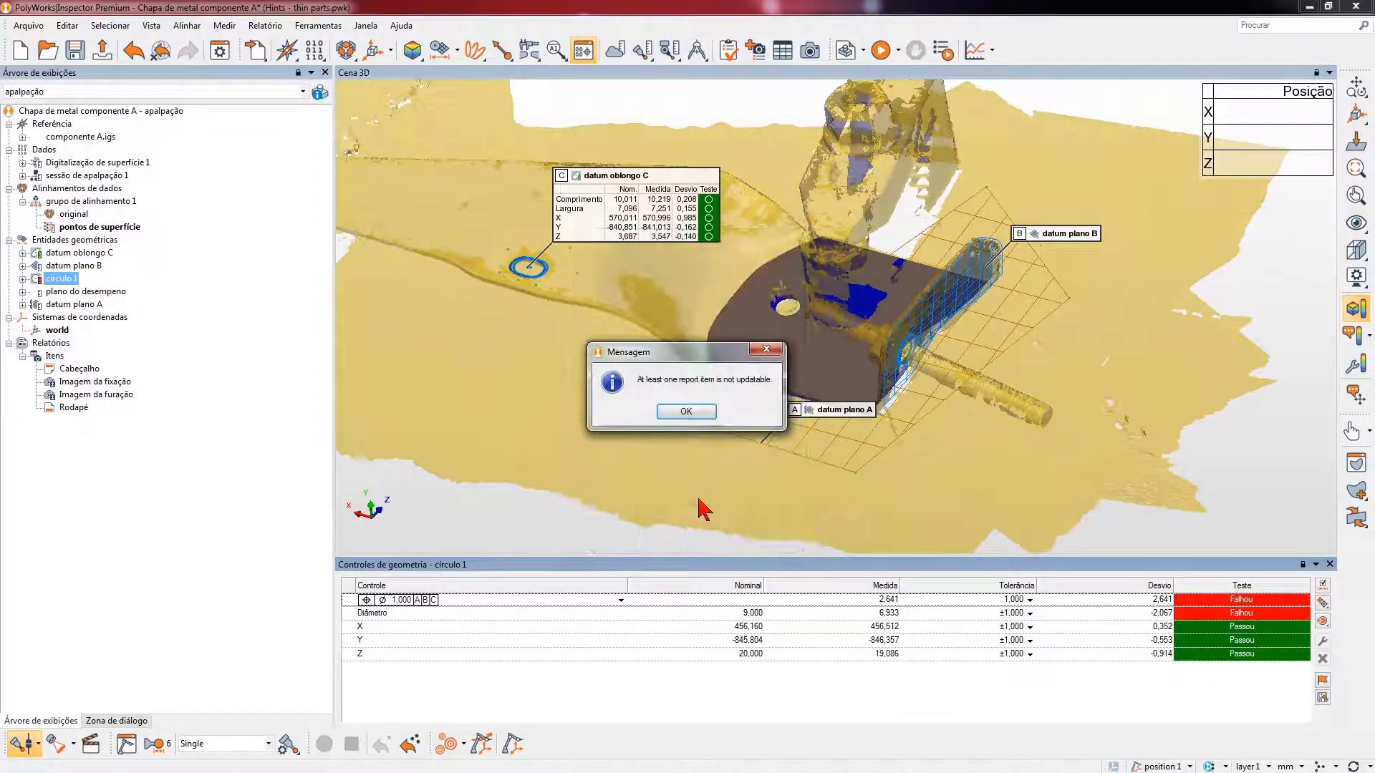
{"action": "left_click", "coordinate": [685, 411]}
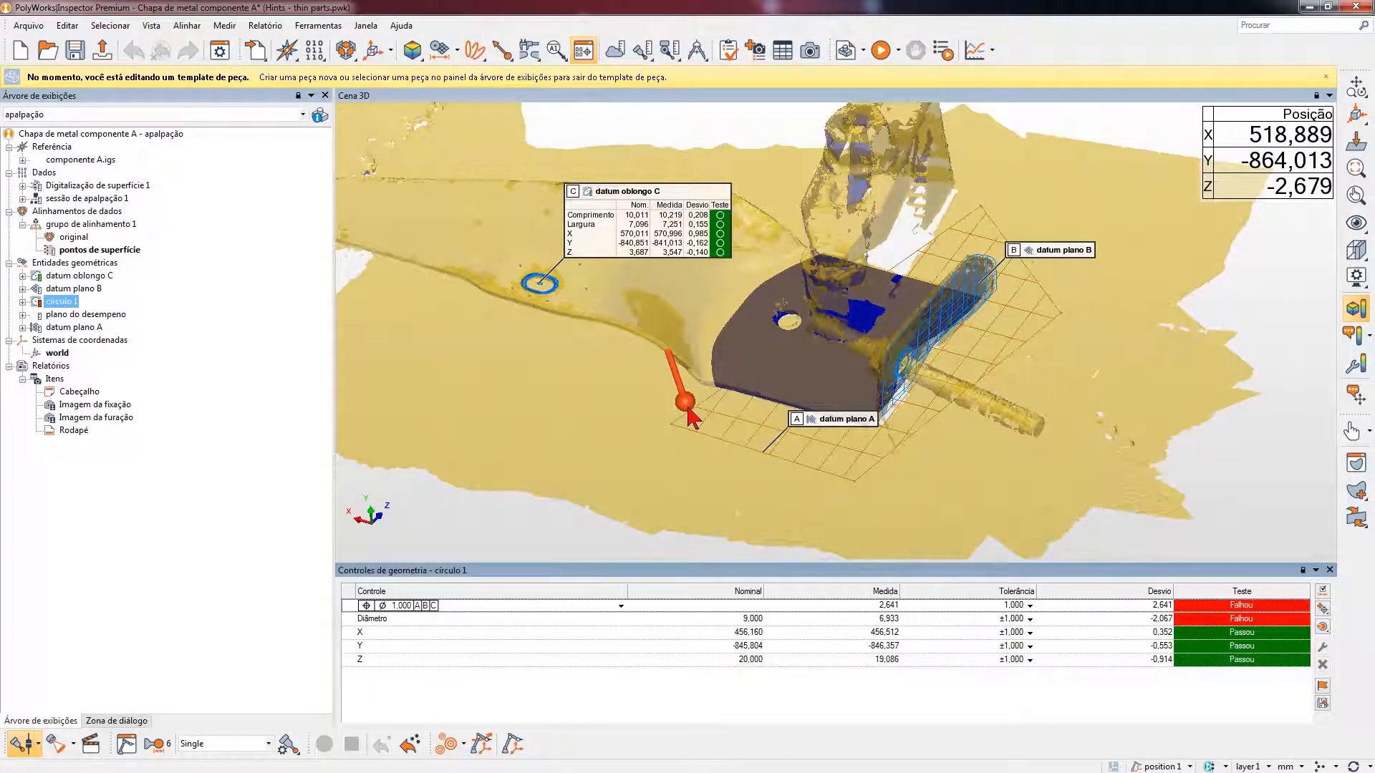
- Delete the Digitalização de superfície 1 data from the template and save the project
{"action": "left_click", "coordinate": [111, 186]}
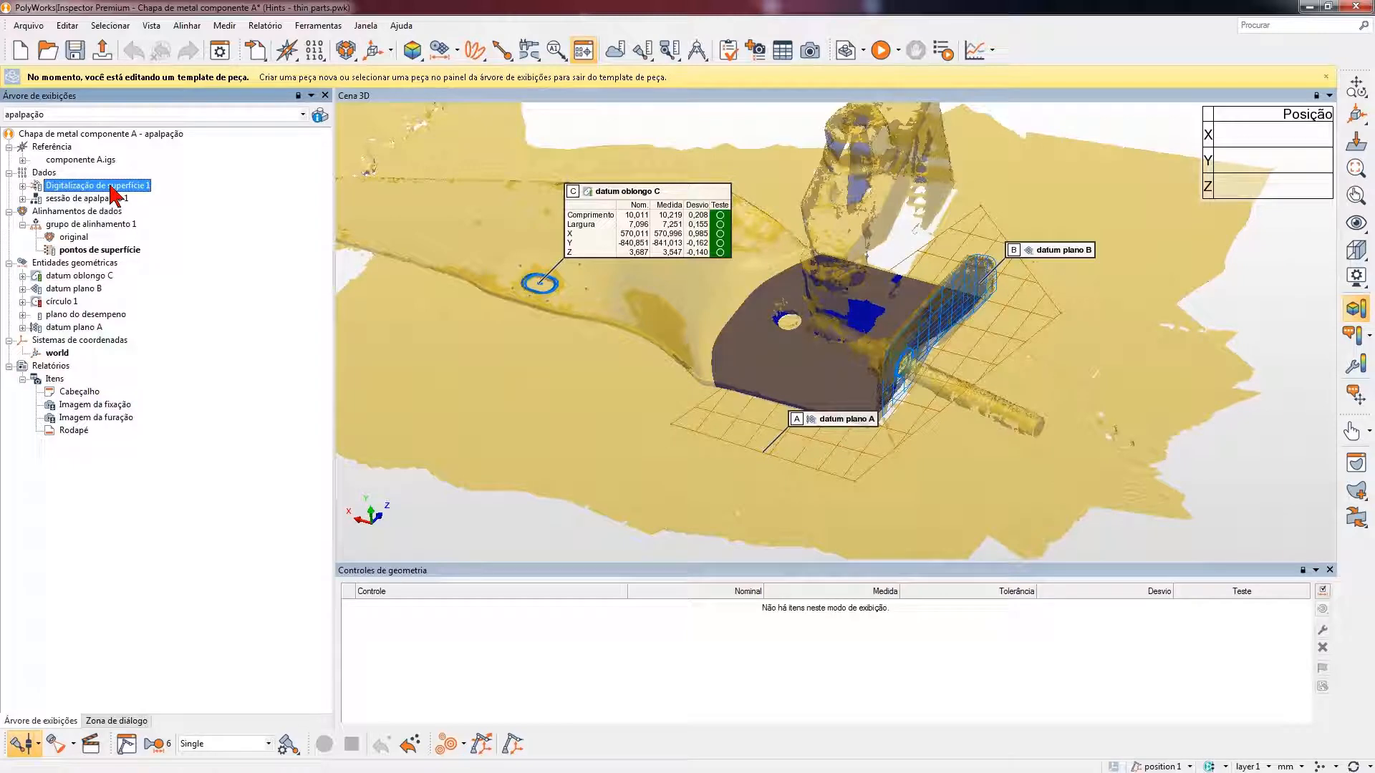
{"action": "key", "text": "Delete"}
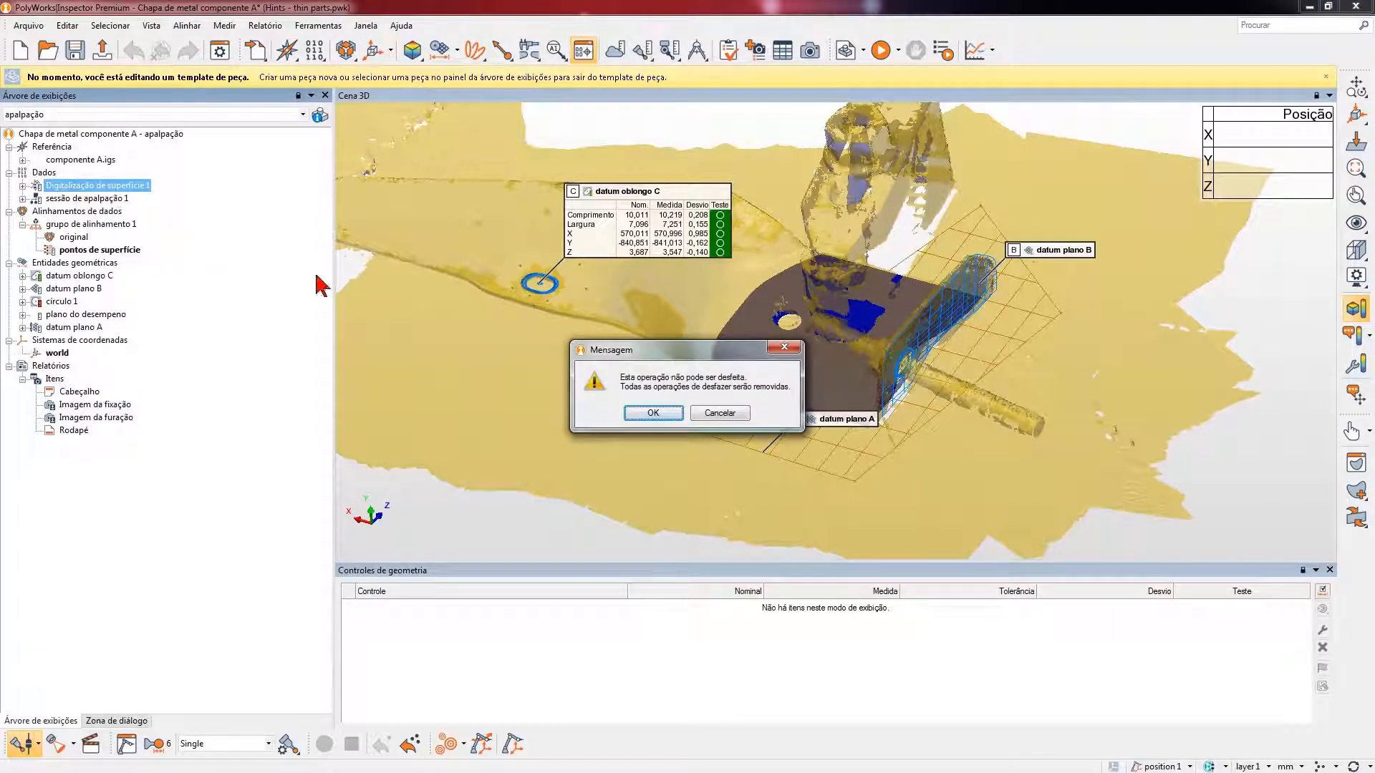
{"action": "left_click", "coordinate": [652, 413]}
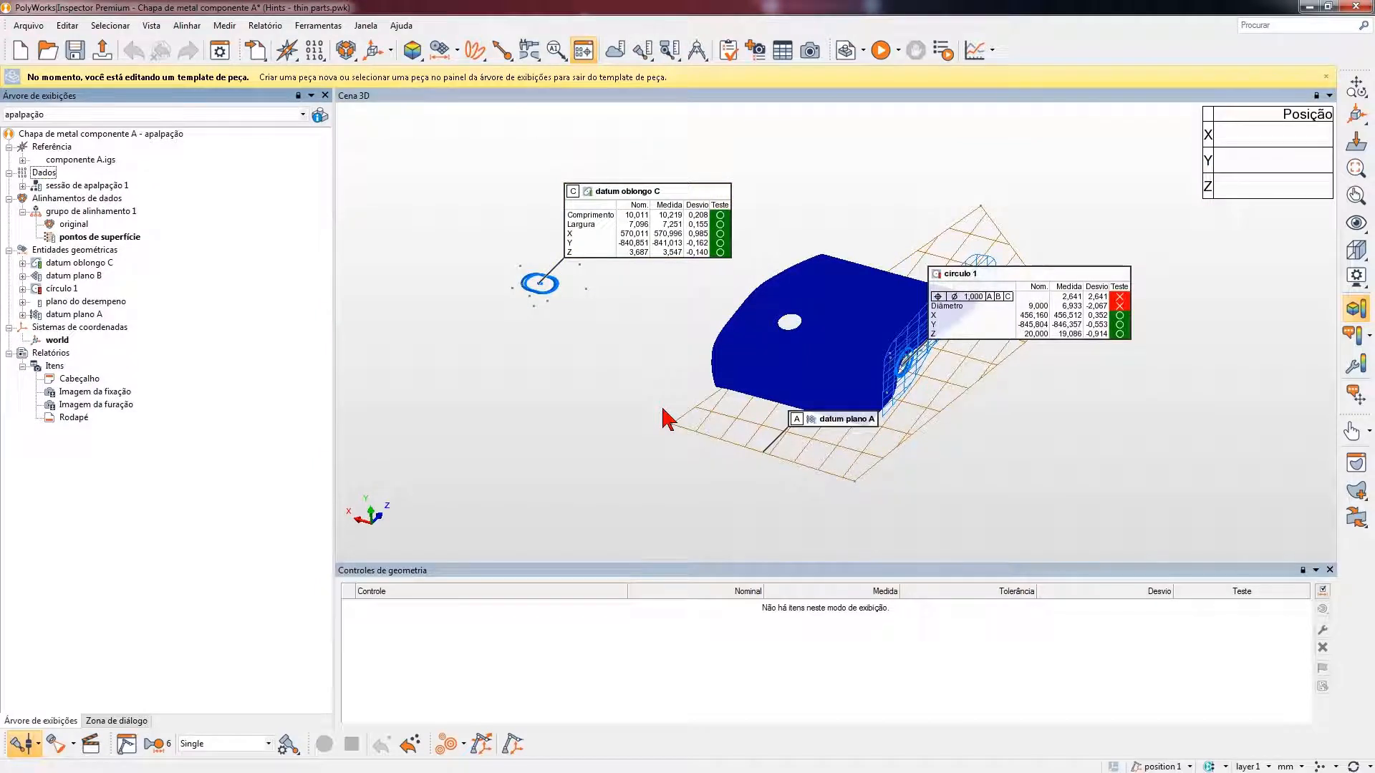
{"action": "left_click", "coordinate": [75, 50]}
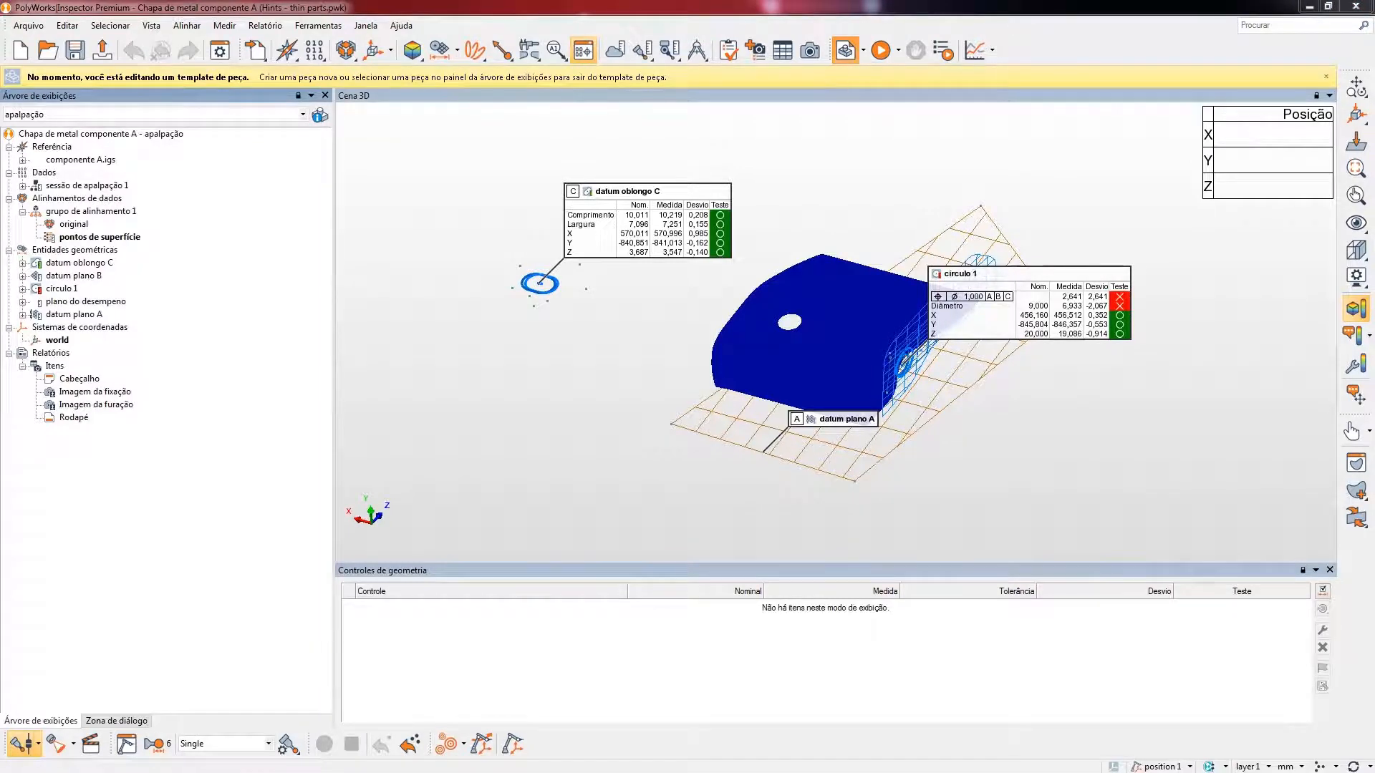
- Create peça 2 from the apalpação template with the pontos de superfície alignment fixed, and stop the inspection playback
{"action": "left_click_drag", "start_coordinate": [264, 117], "coordinate": [551, 110]}
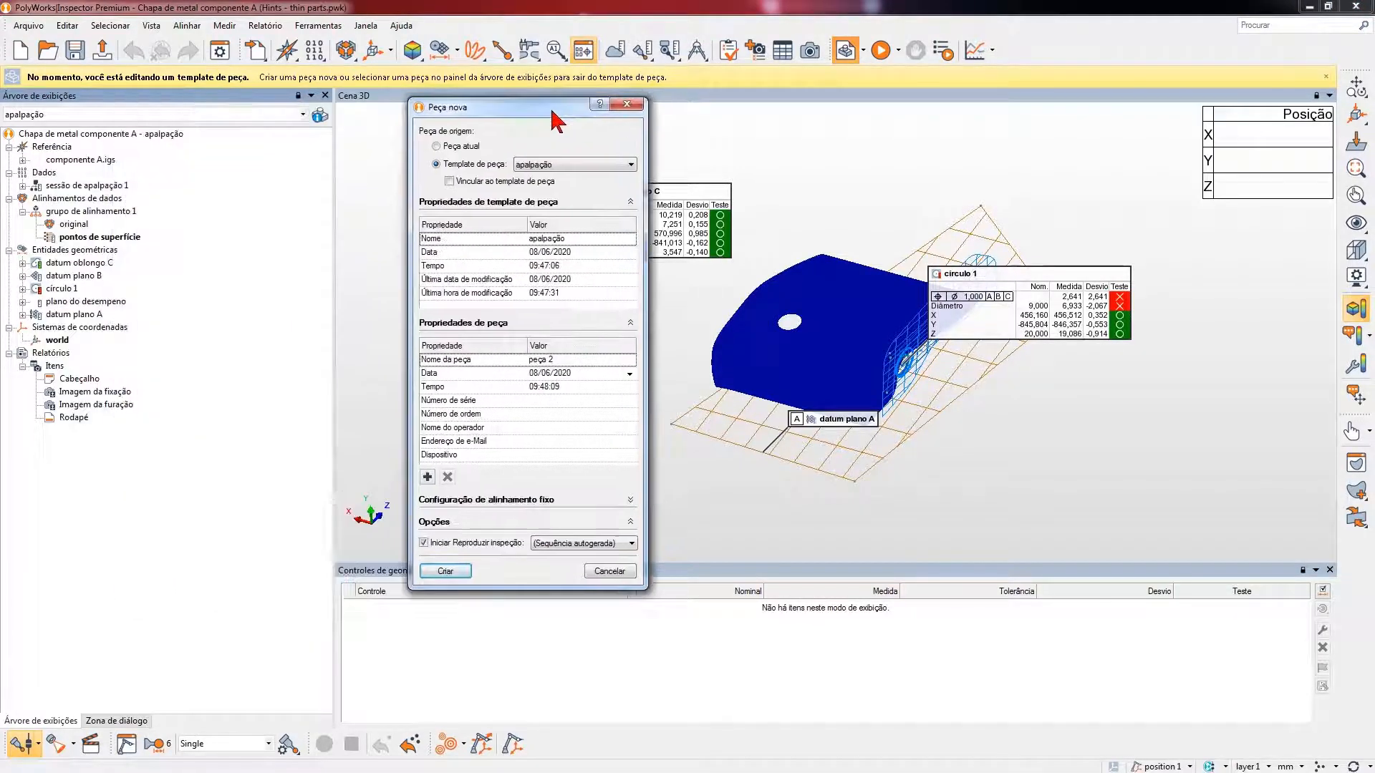
{"action": "left_click", "coordinate": [525, 501]}
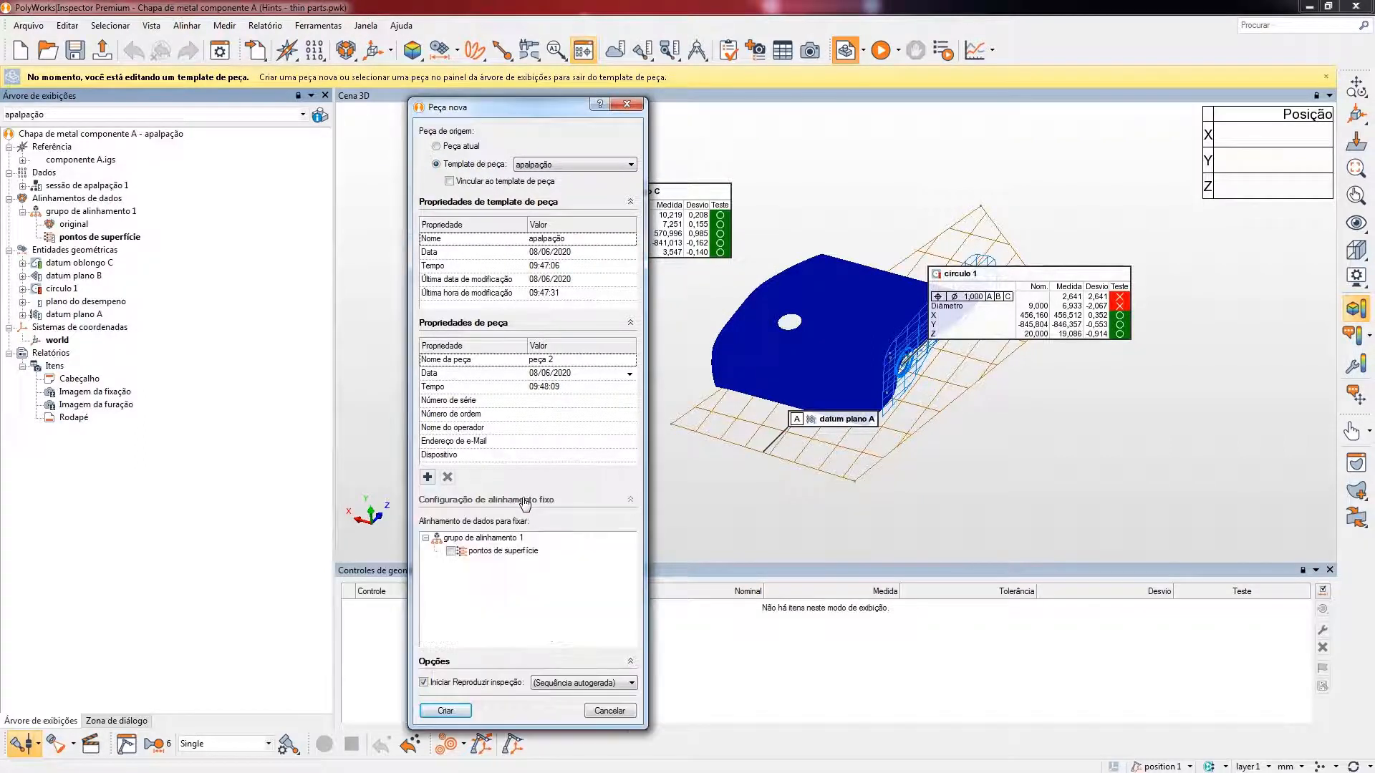
{"action": "left_click", "coordinate": [451, 550]}
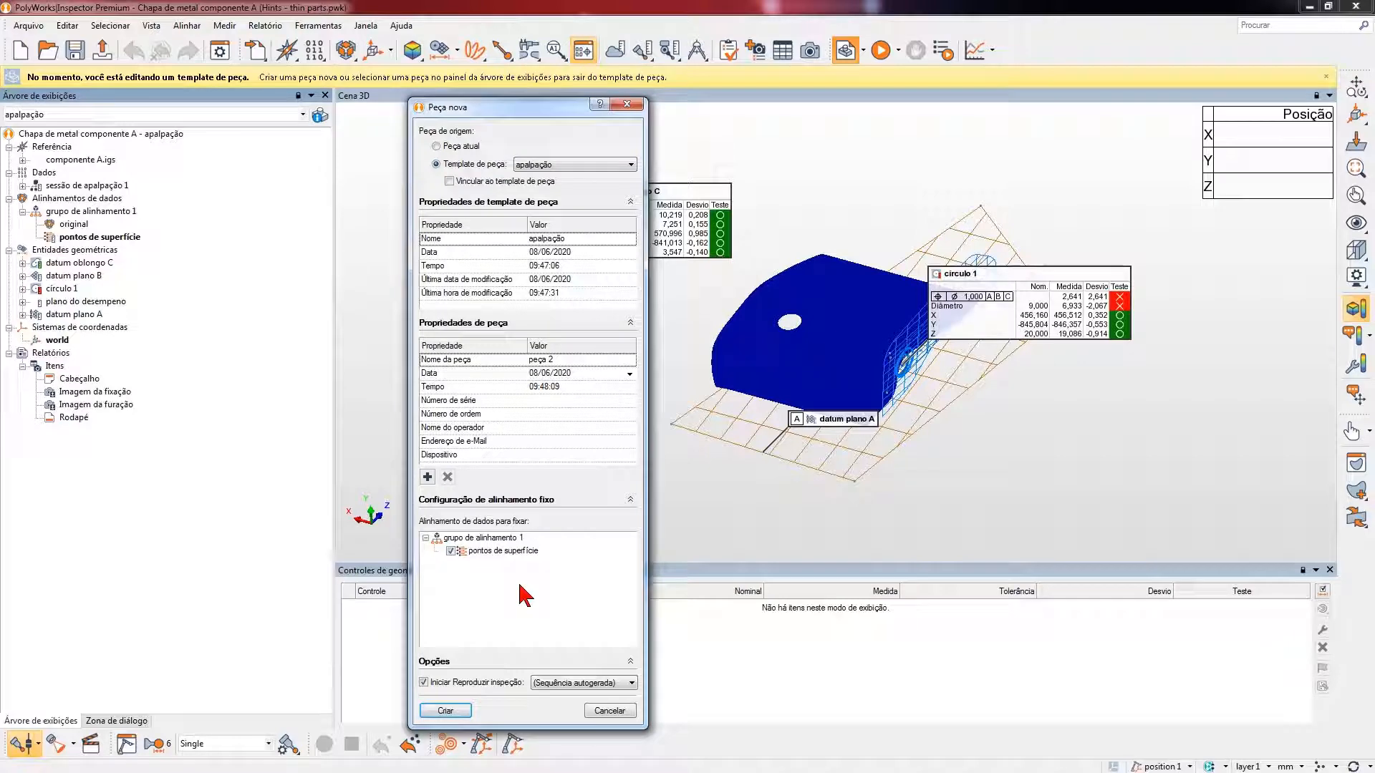
{"action": "left_click", "coordinate": [461, 711]}
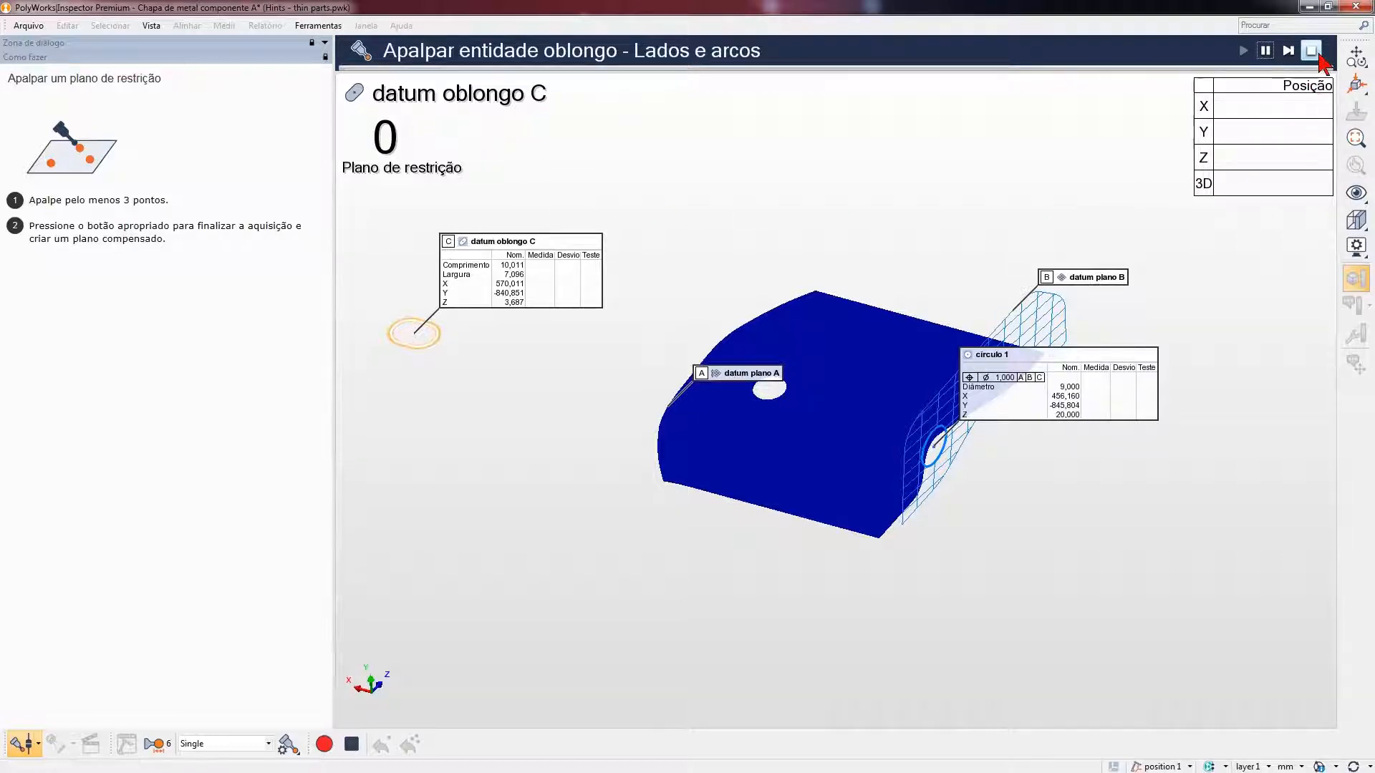
{"action": "left_click", "coordinate": [1319, 57]}
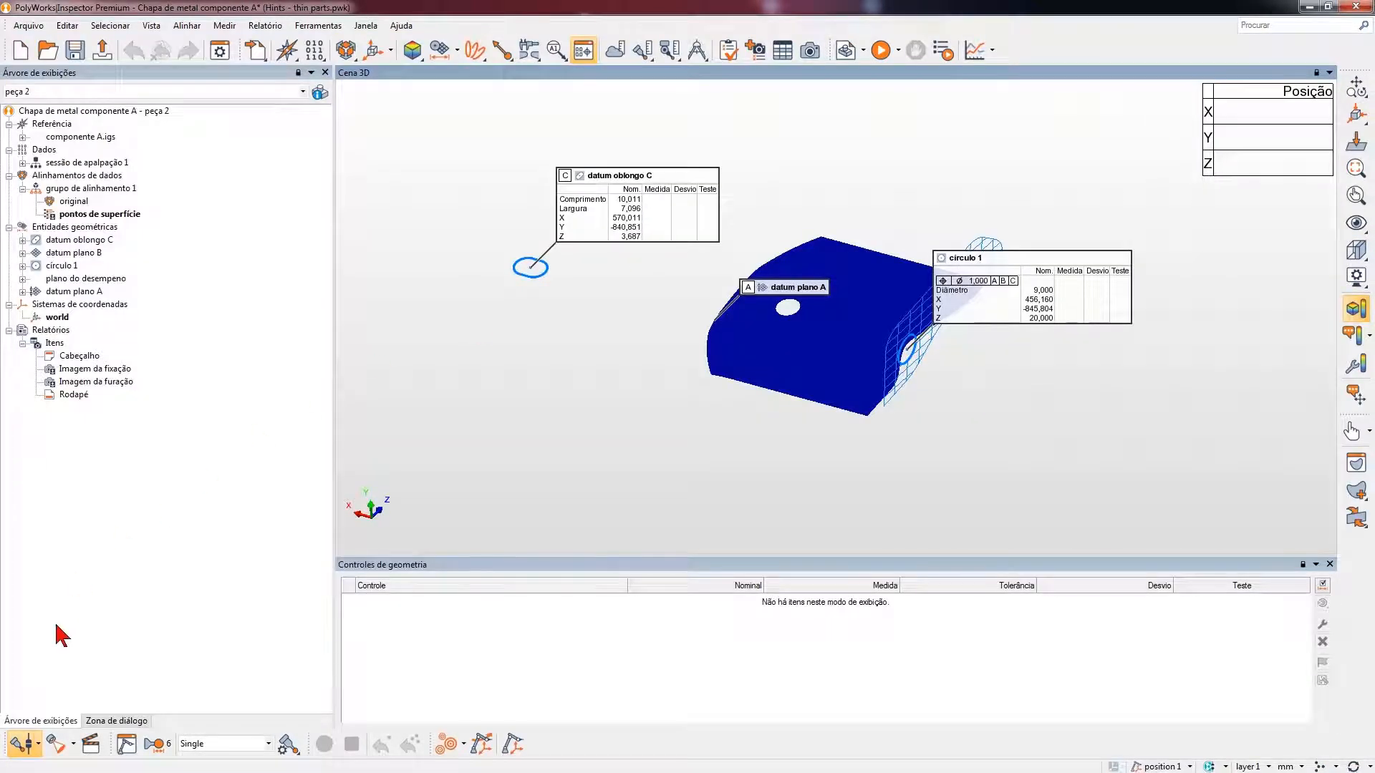
- Open surface and boundary scanning and load all scans.psl as the line scan file
{"action": "left_click", "coordinate": [58, 743]}
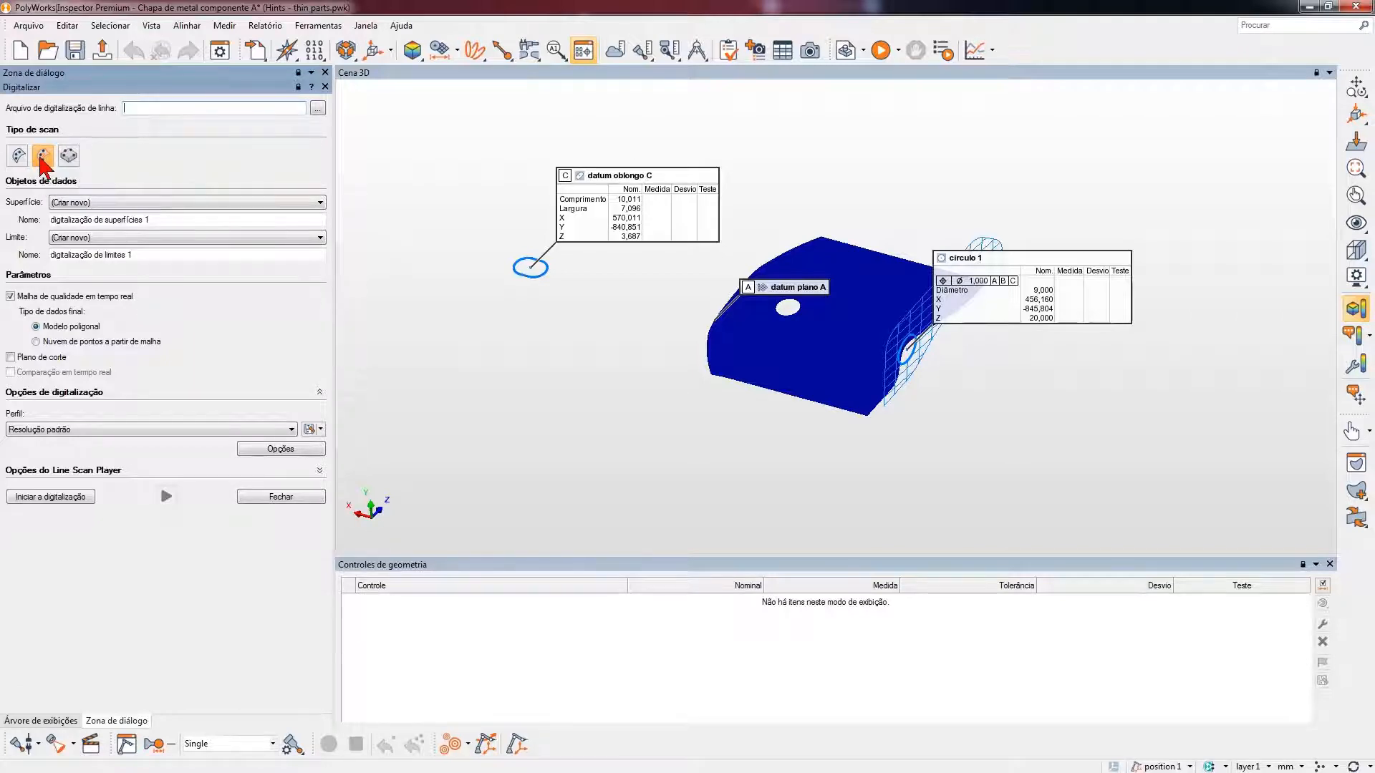
{"action": "left_click", "coordinate": [317, 109]}
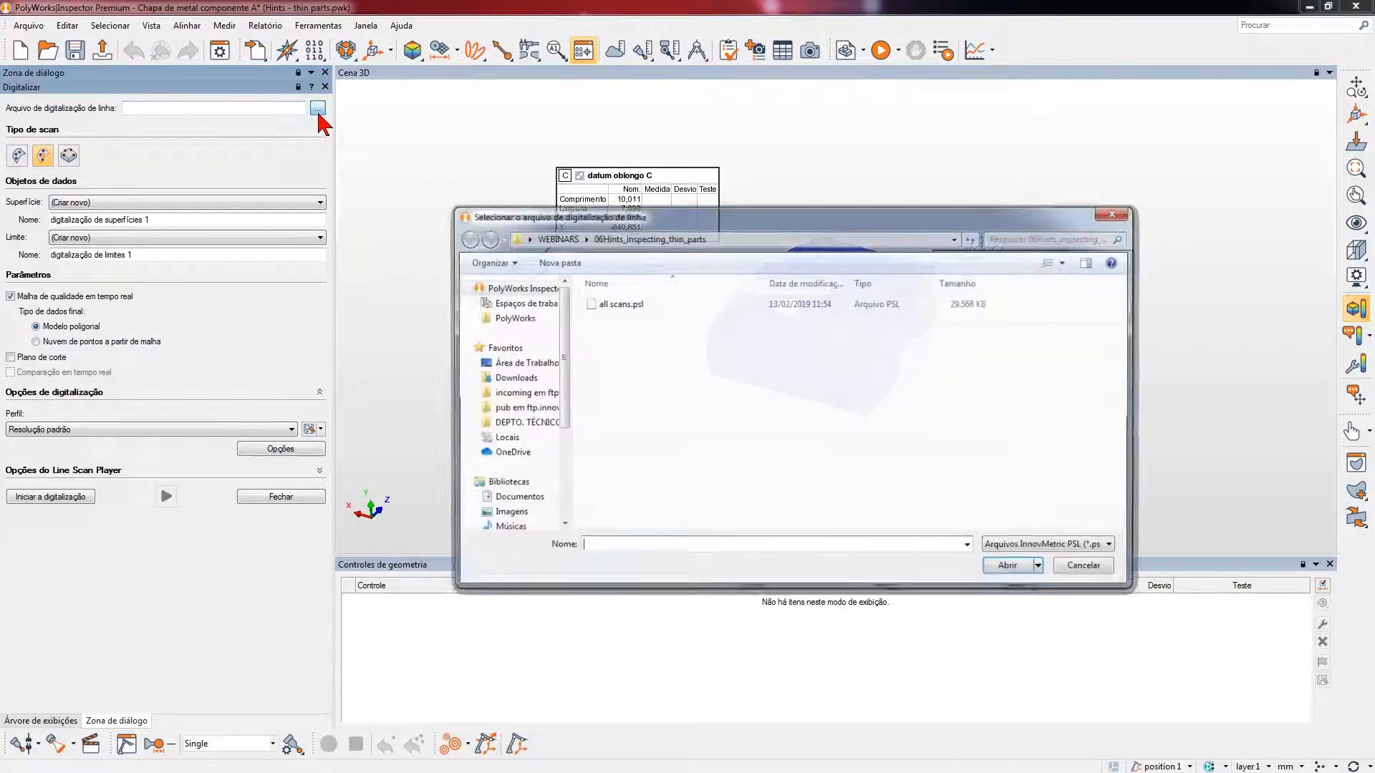
{"action": "left_click", "coordinate": [663, 305]}
{"action": "double_click", "coordinate": [663, 305]}
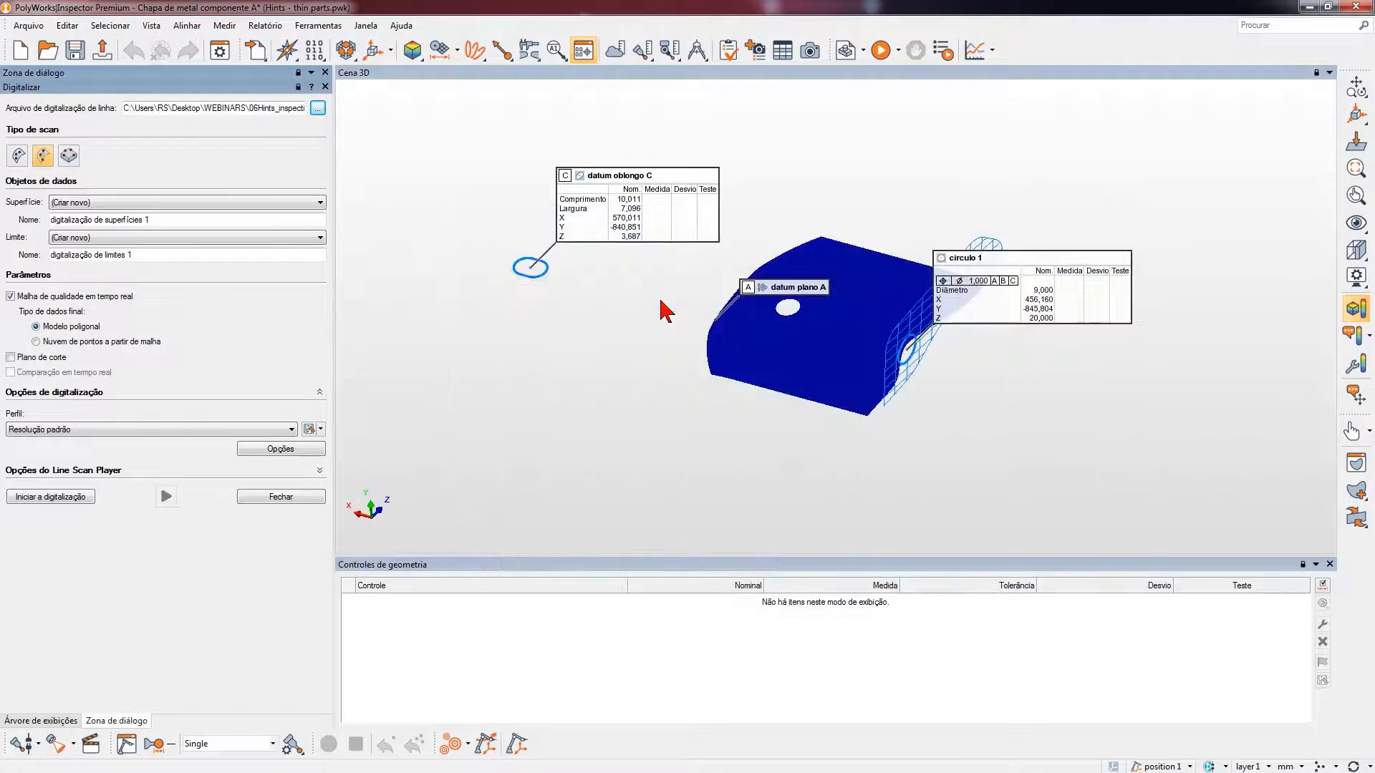
- Start the surface and boundary scan, play the loaded line scan file and pause its playback
{"action": "left_click", "coordinate": [29, 501]}
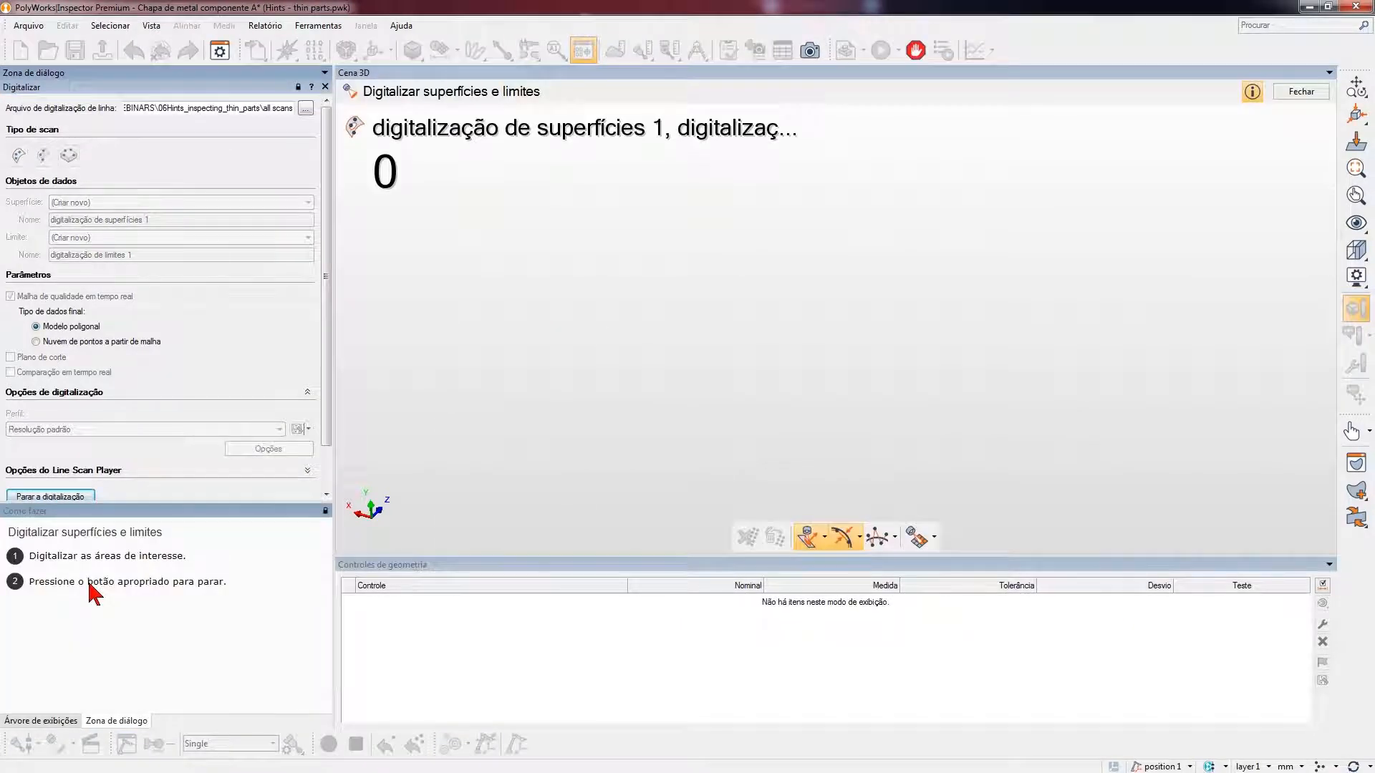
{"action": "left_click_drag", "start_coordinate": [328, 377], "coordinate": [327, 444]}
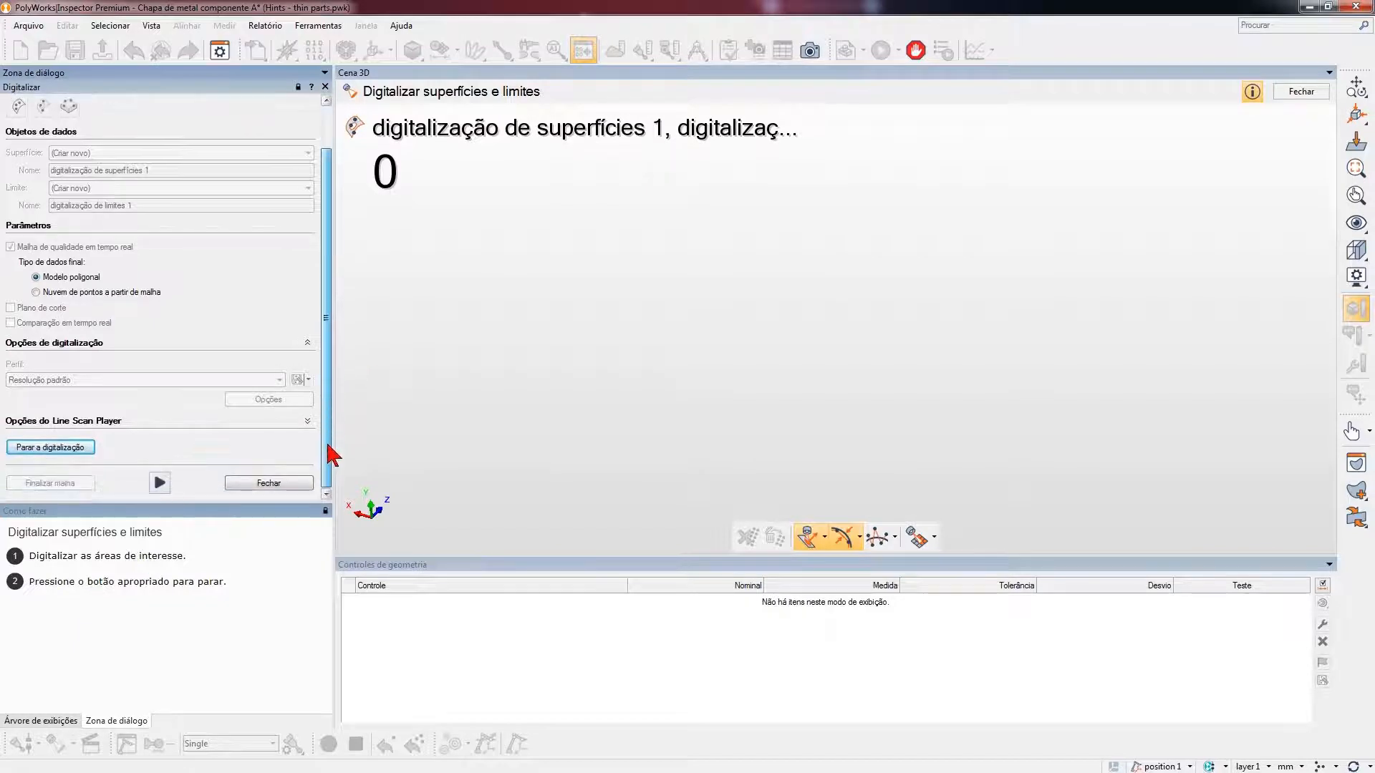
{"action": "left_click", "coordinate": [160, 482]}
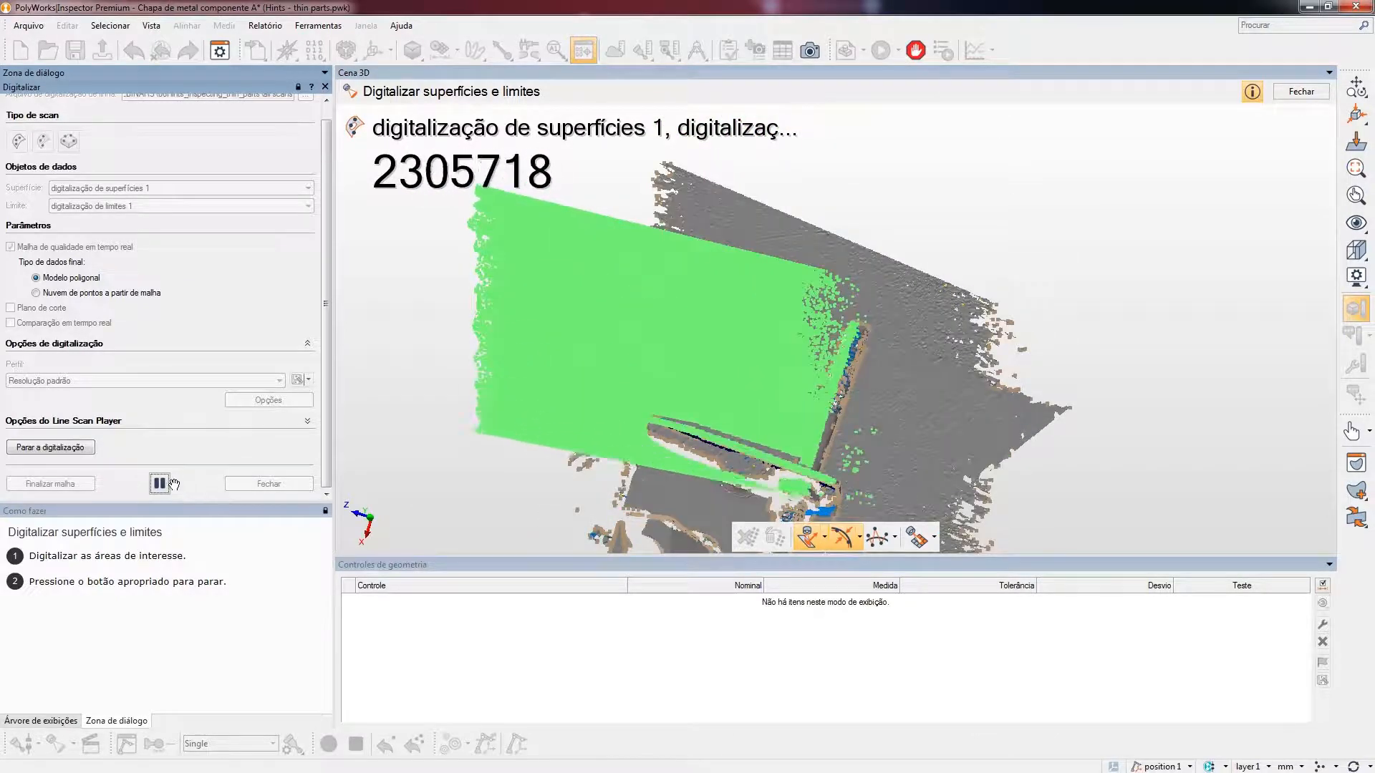
{"action": "left_click", "coordinate": [159, 484]}
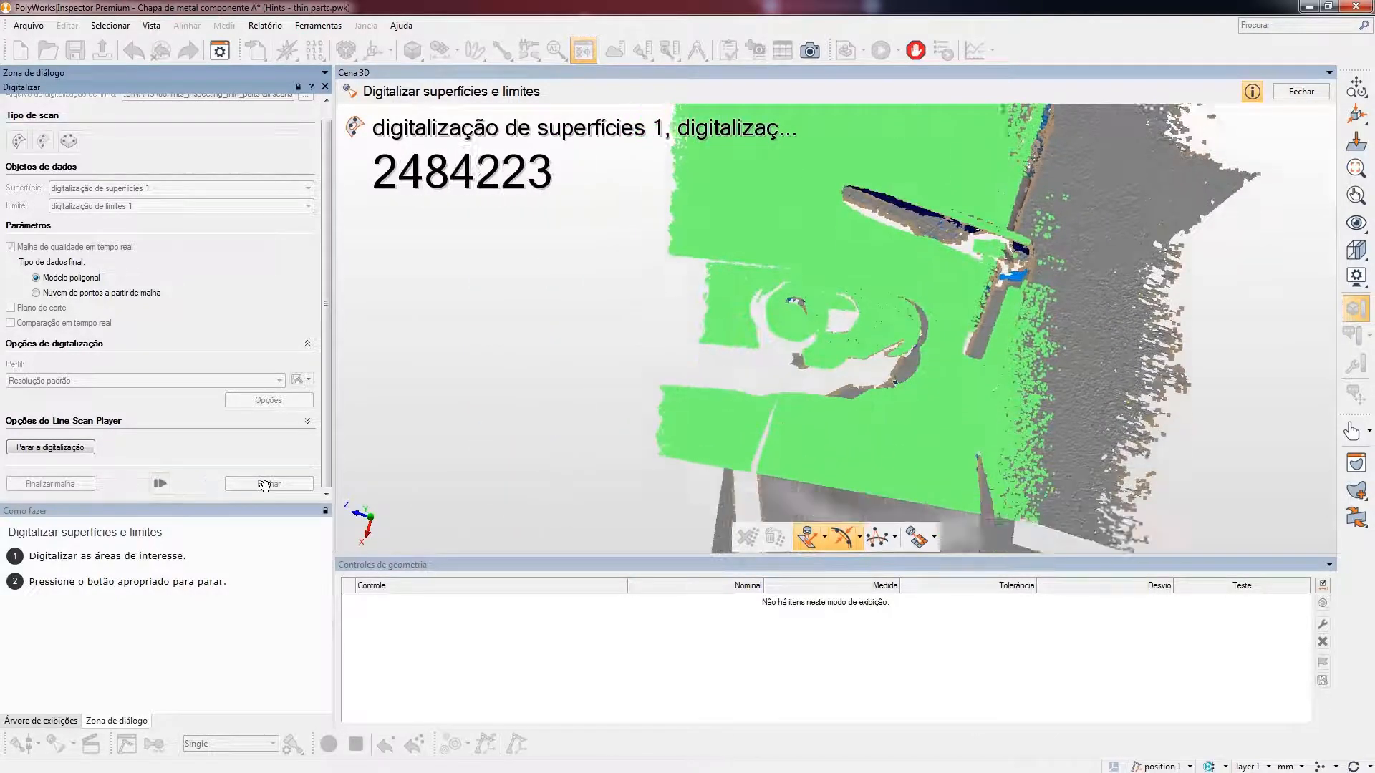
- End the surface and boundary scan of peça 2 and close the scanning tool to inspect the scanned part
{"action": "left_click", "coordinate": [265, 485]}
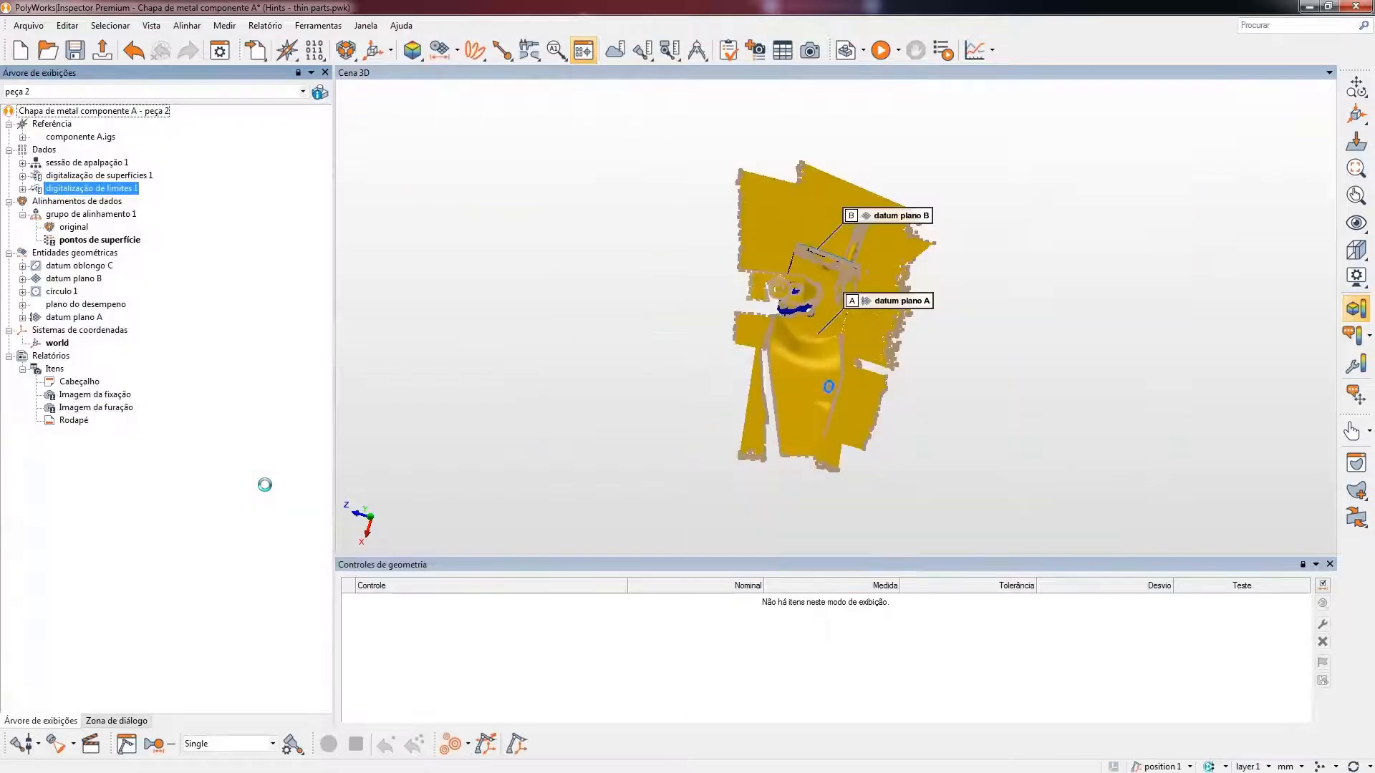
{"action": "mouse_move", "coordinate": [635, 391]}
{"action": "left_mouse_down"}
{"action": "mouse_move", "coordinate": [781, 391]}
{"action": "mouse_move", "coordinate": [740, 403]}
{"action": "left_mouse_up"}
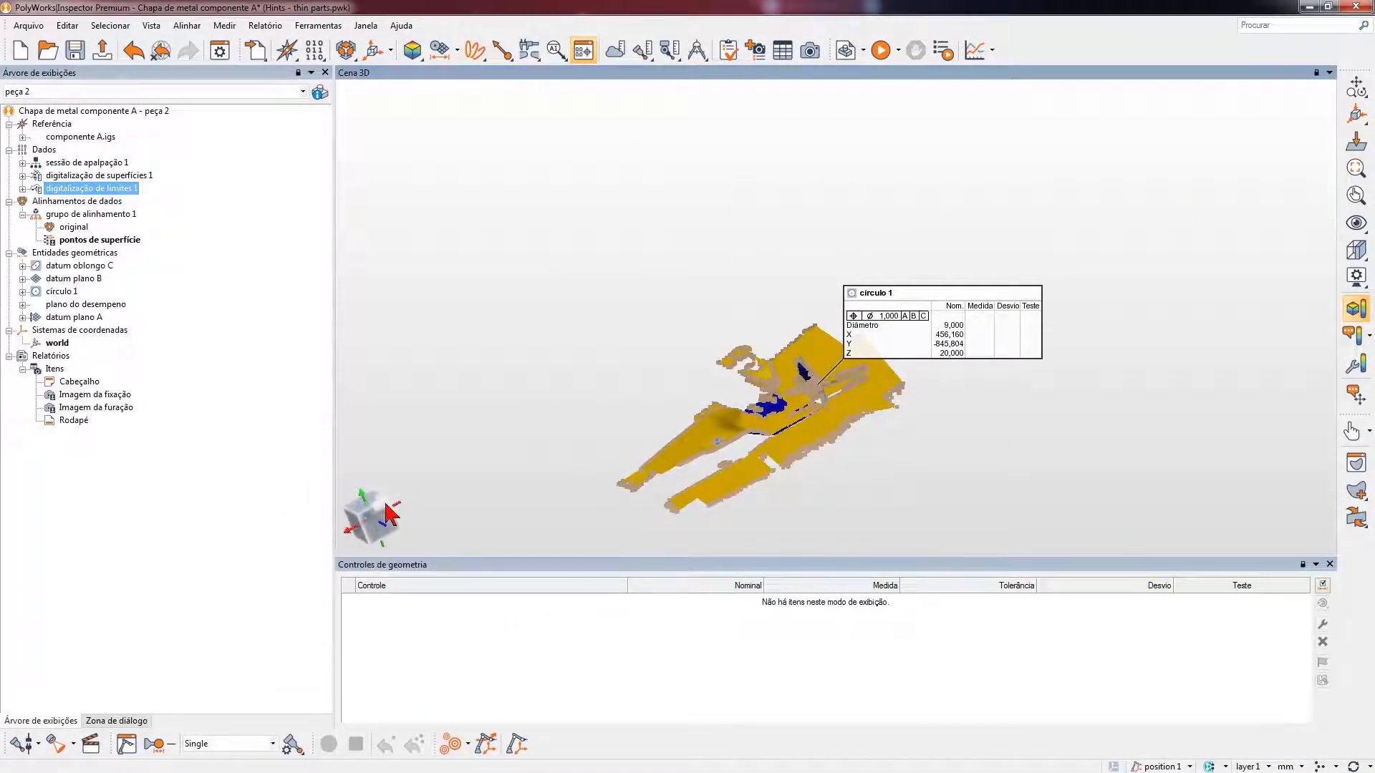
{"action": "left_click", "coordinate": [389, 513]}
{"action": "right_click_drag", "start_coordinate": [940, 458], "coordinate": [908, 118]}
{"action": "middle_click_drag", "start_coordinate": [1088, 377], "coordinate": [994, 363]}
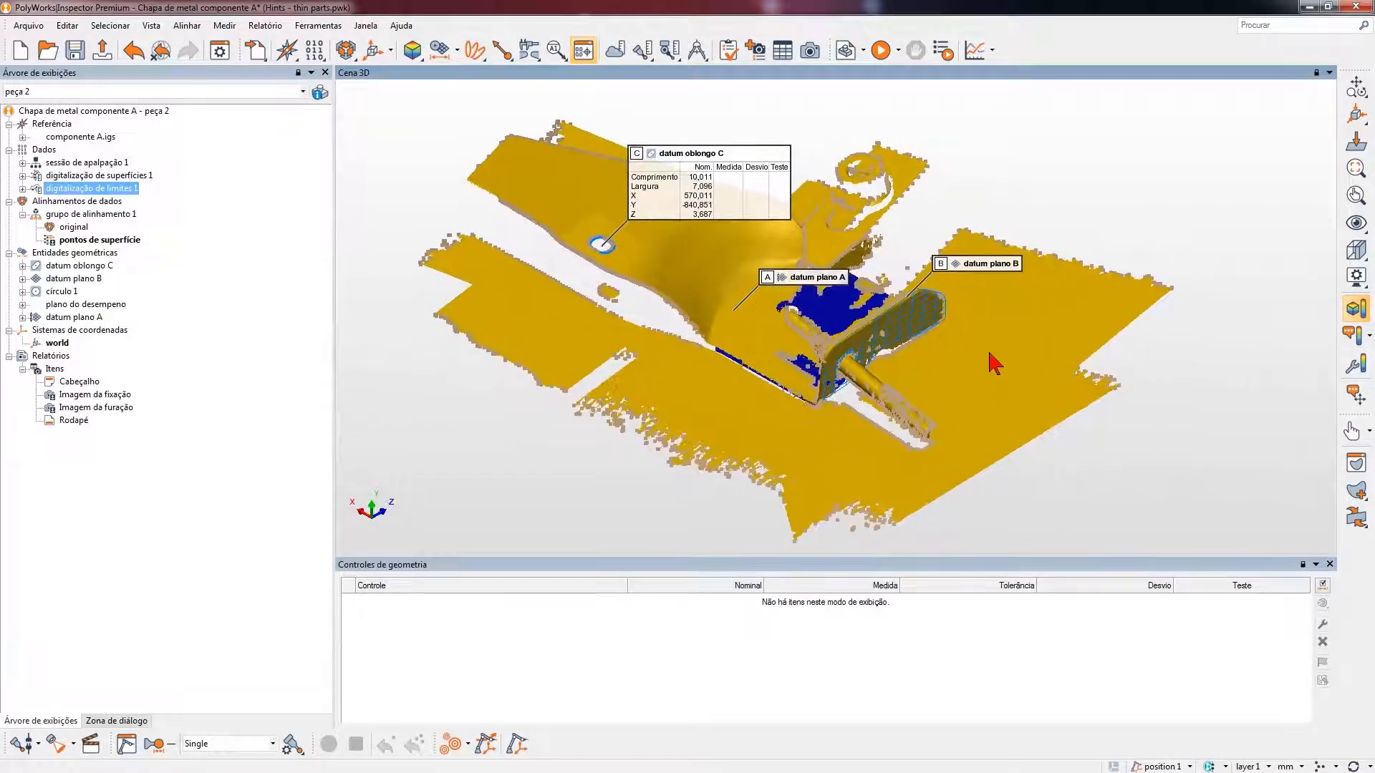
- Extract the measured primitives for all features under Entidades geométricas
{"action": "left_click", "coordinate": [171, 309]}
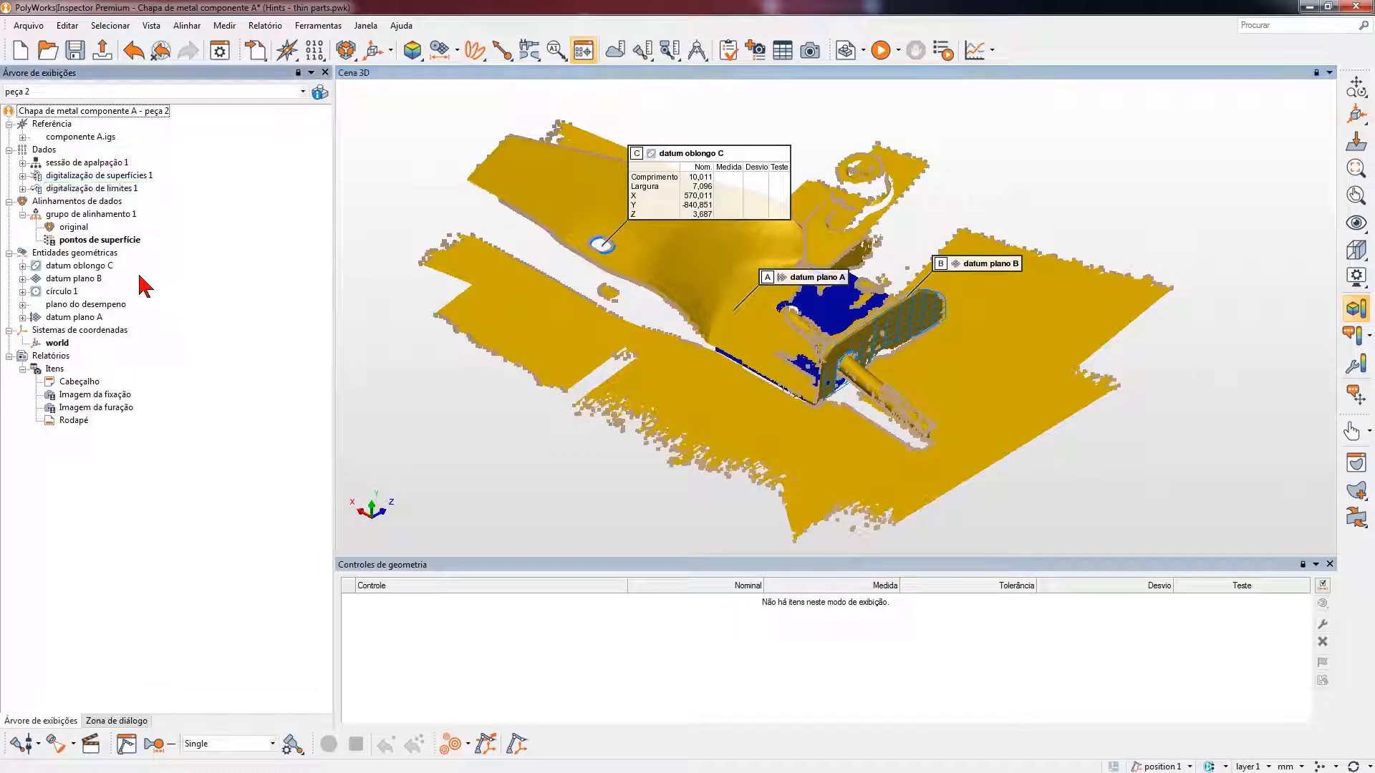
{"action": "left_click", "coordinate": [102, 255]}
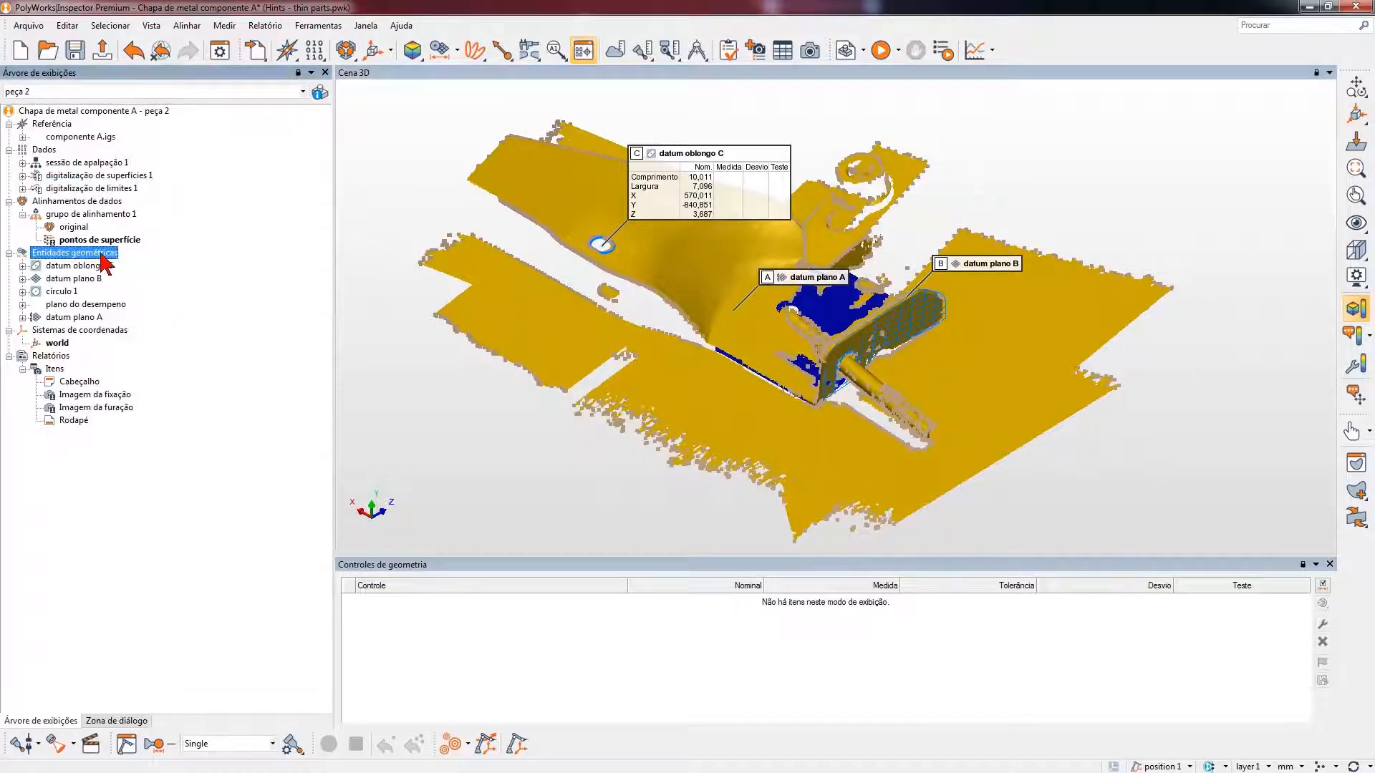
{"action": "right_click", "coordinate": [102, 255]}
{"action": "left_click", "coordinate": [172, 278]}
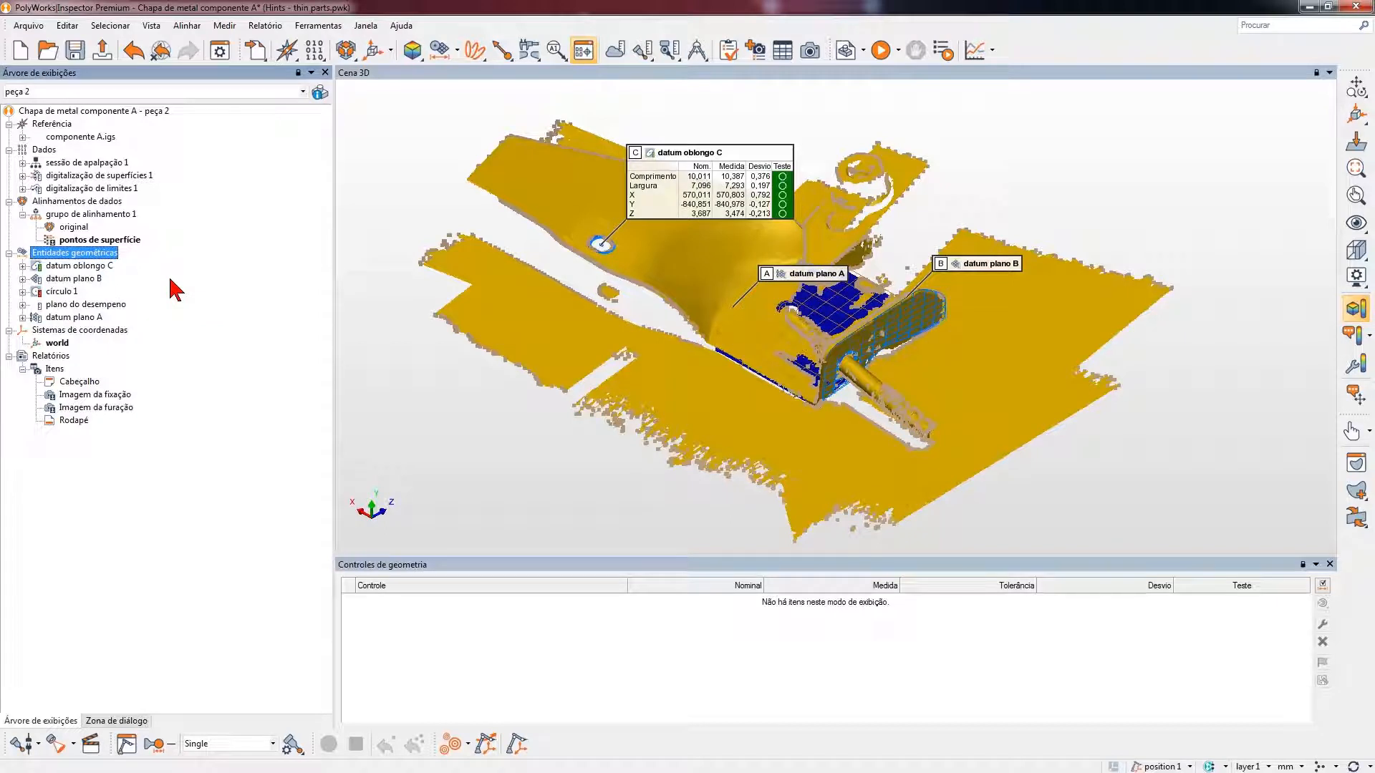
- Select the measured points used for datum oblongo C in the scene and close the geometry controls pane
{"action": "left_click_drag", "start_coordinate": [566, 222], "coordinate": [646, 267]}
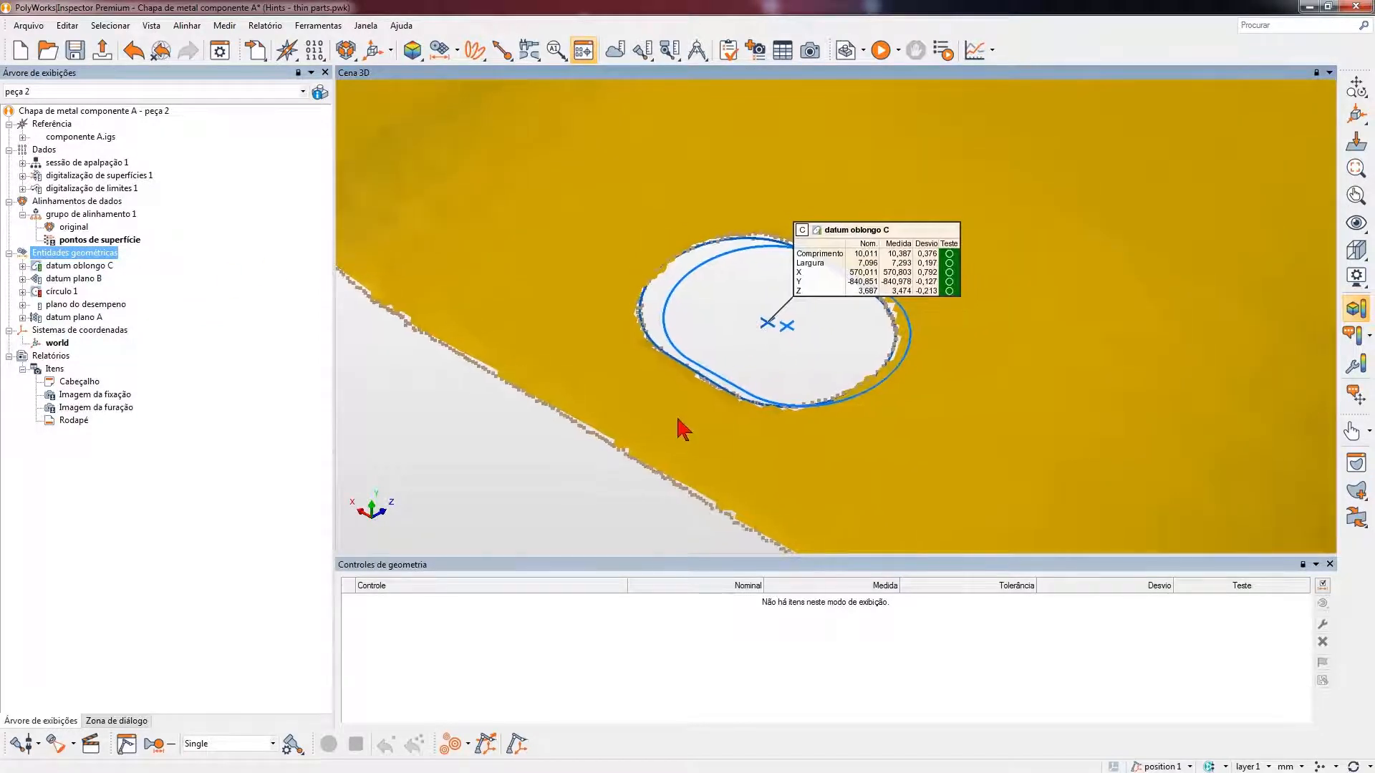
{"action": "left_click", "coordinate": [79, 265]}
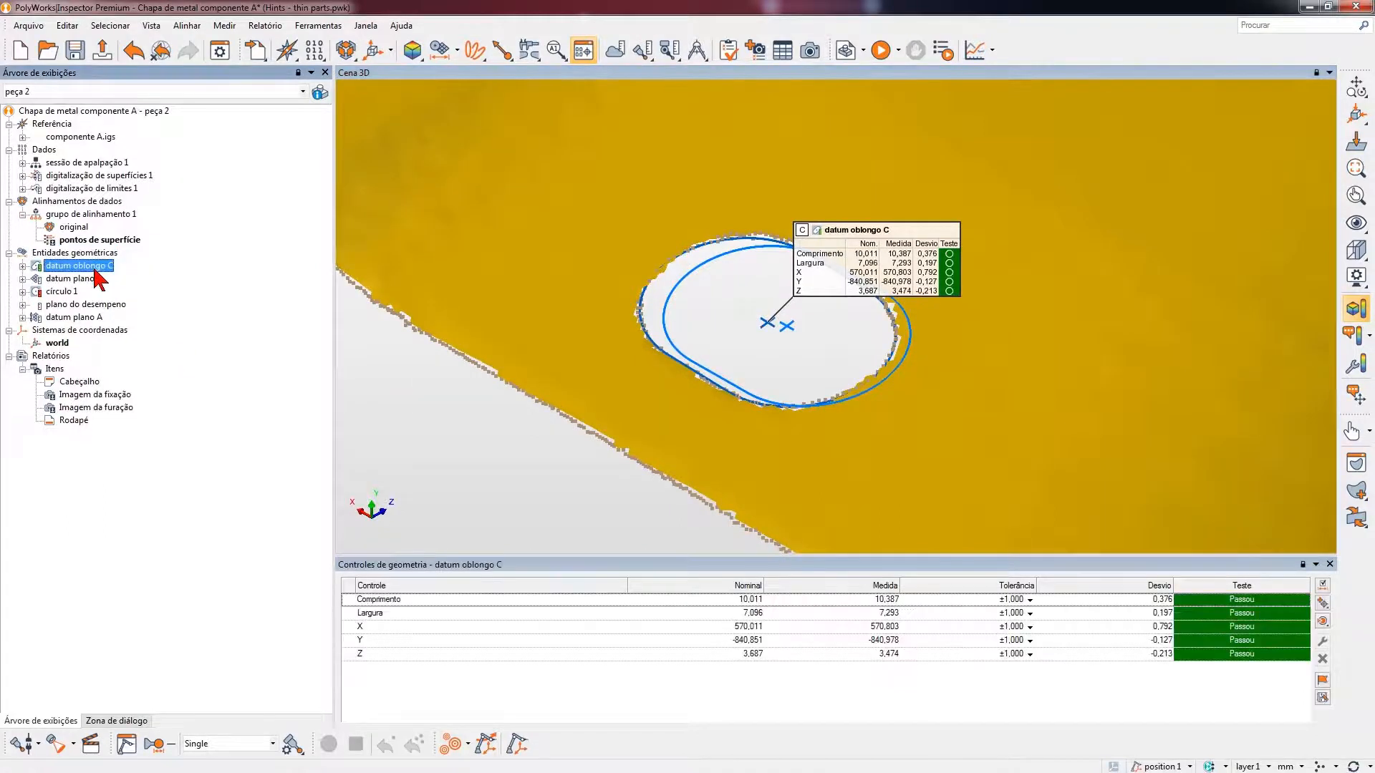
{"action": "right_click", "coordinate": [97, 275]}
{"action": "mouse_move", "coordinate": [204, 428]}
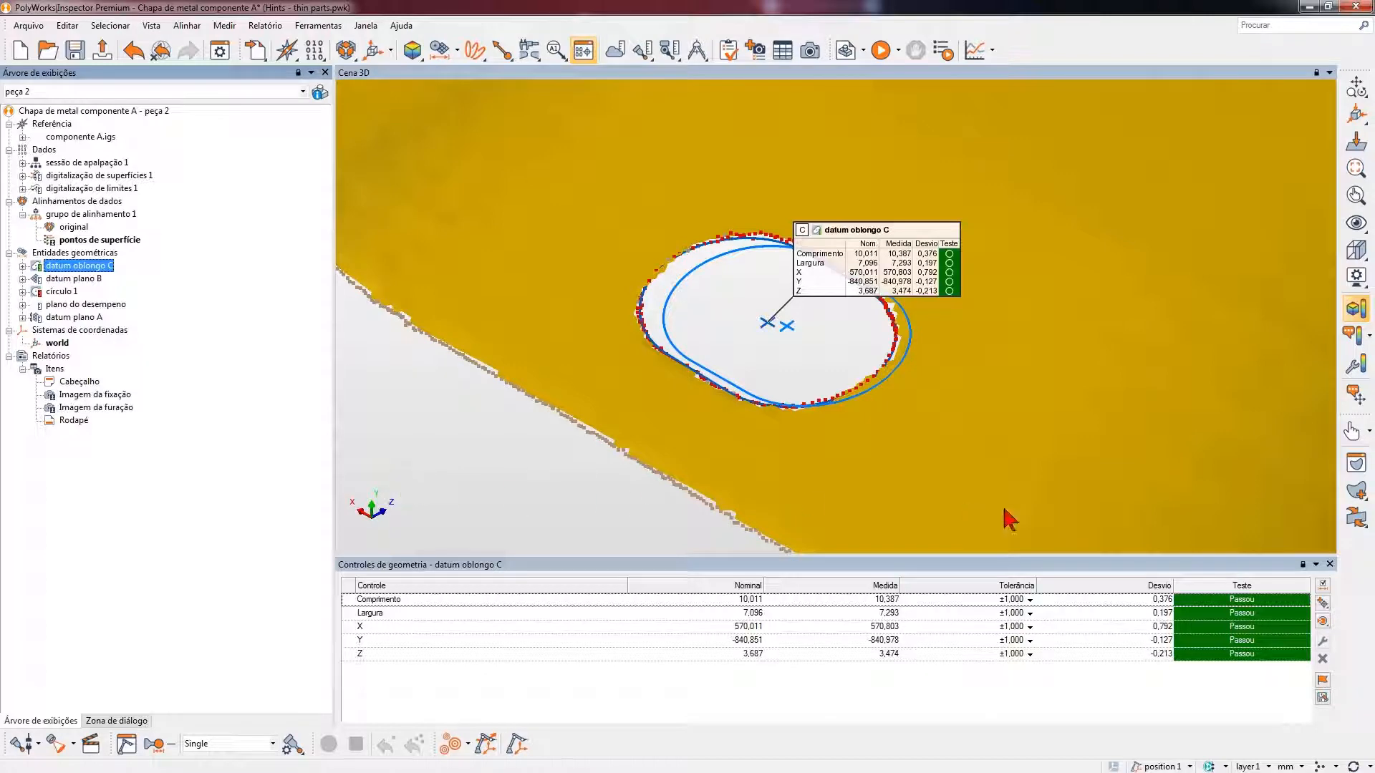
{"action": "left_click", "coordinate": [1328, 566]}
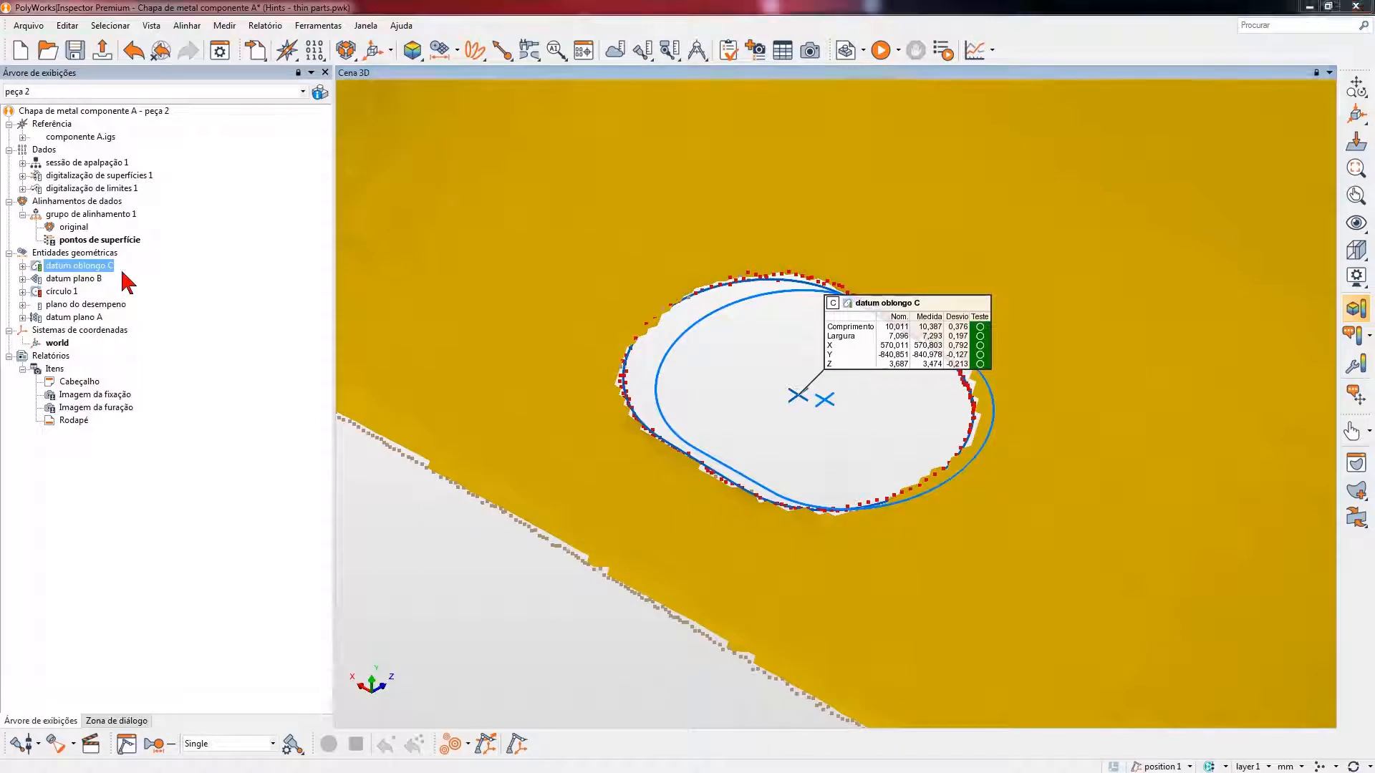
- Examine the measurement extraction parameters in the properties of datum oblongo C, then close them
{"action": "right_click", "coordinate": [96, 268]}
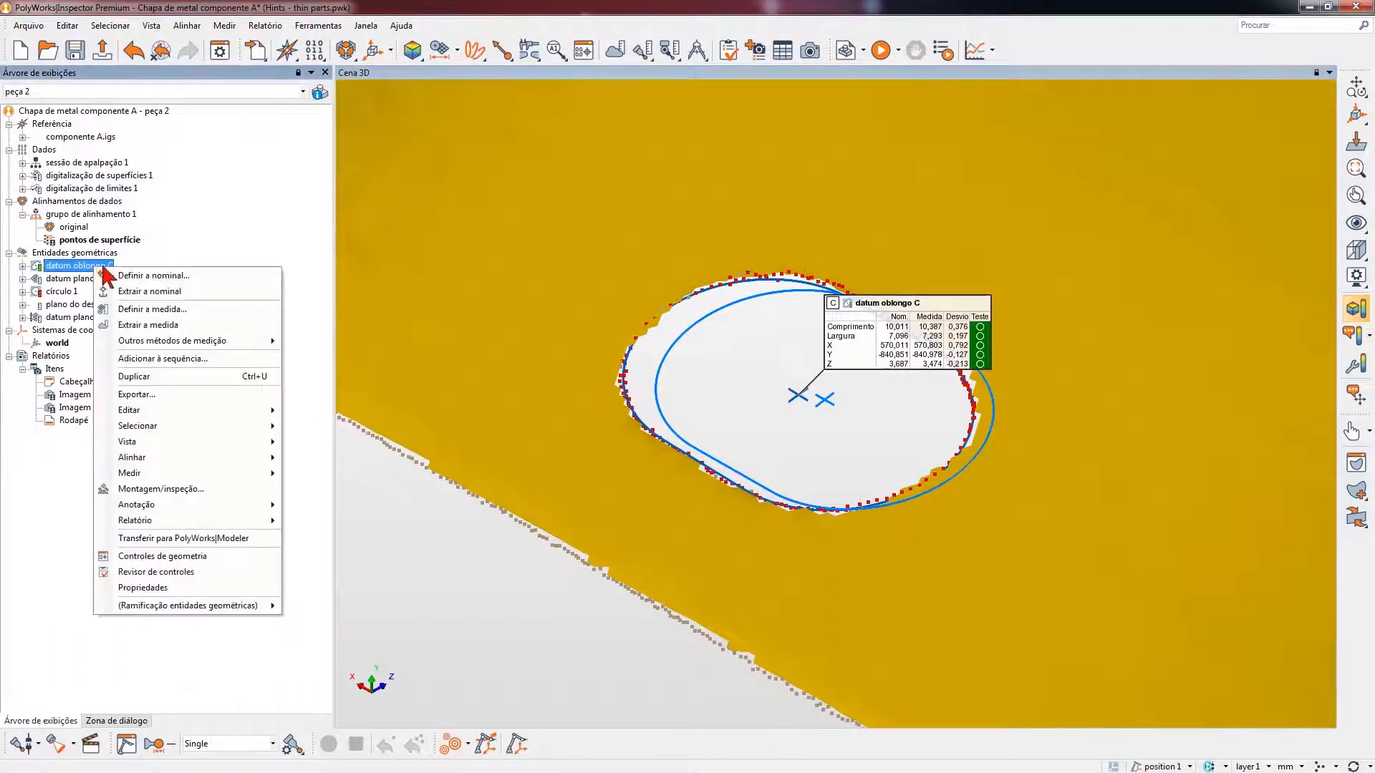
{"action": "left_click", "coordinate": [188, 588]}
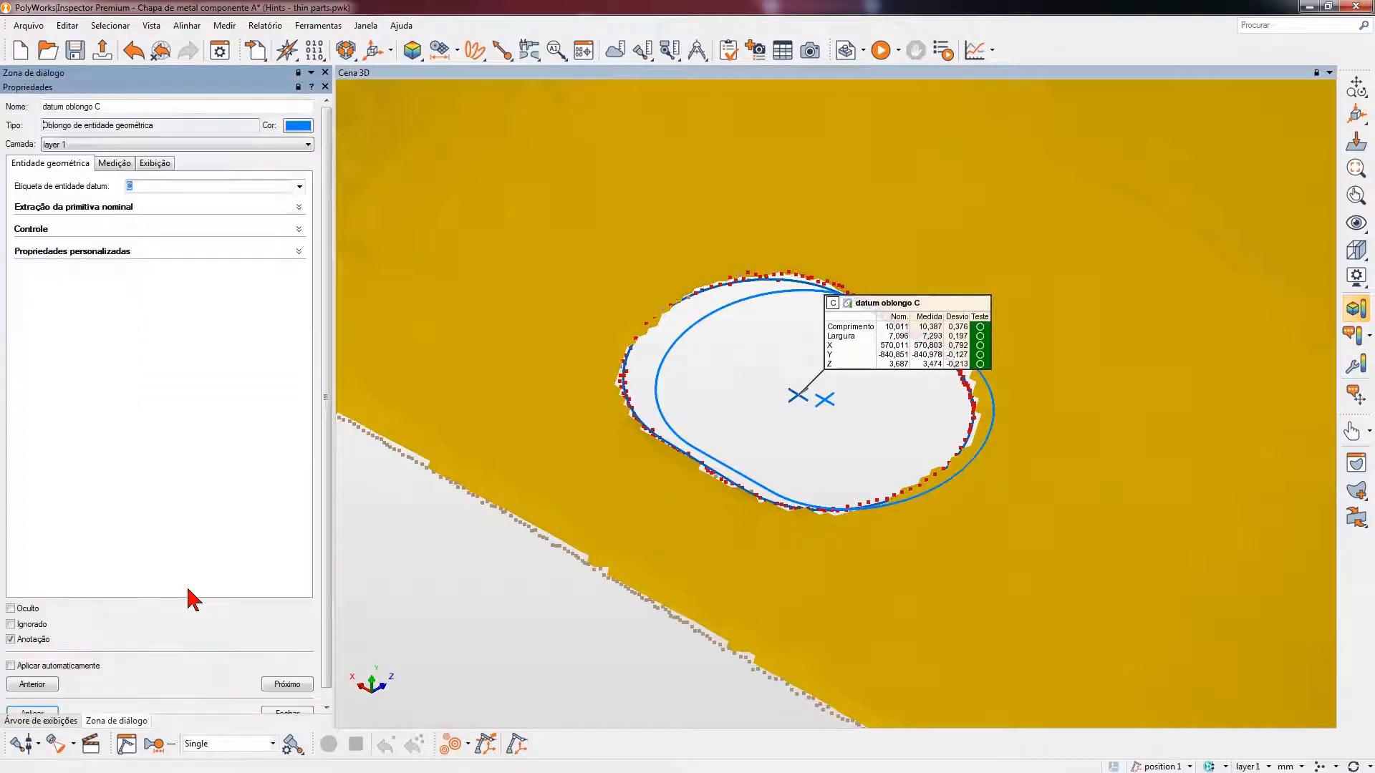
{"action": "left_click", "coordinate": [118, 164]}
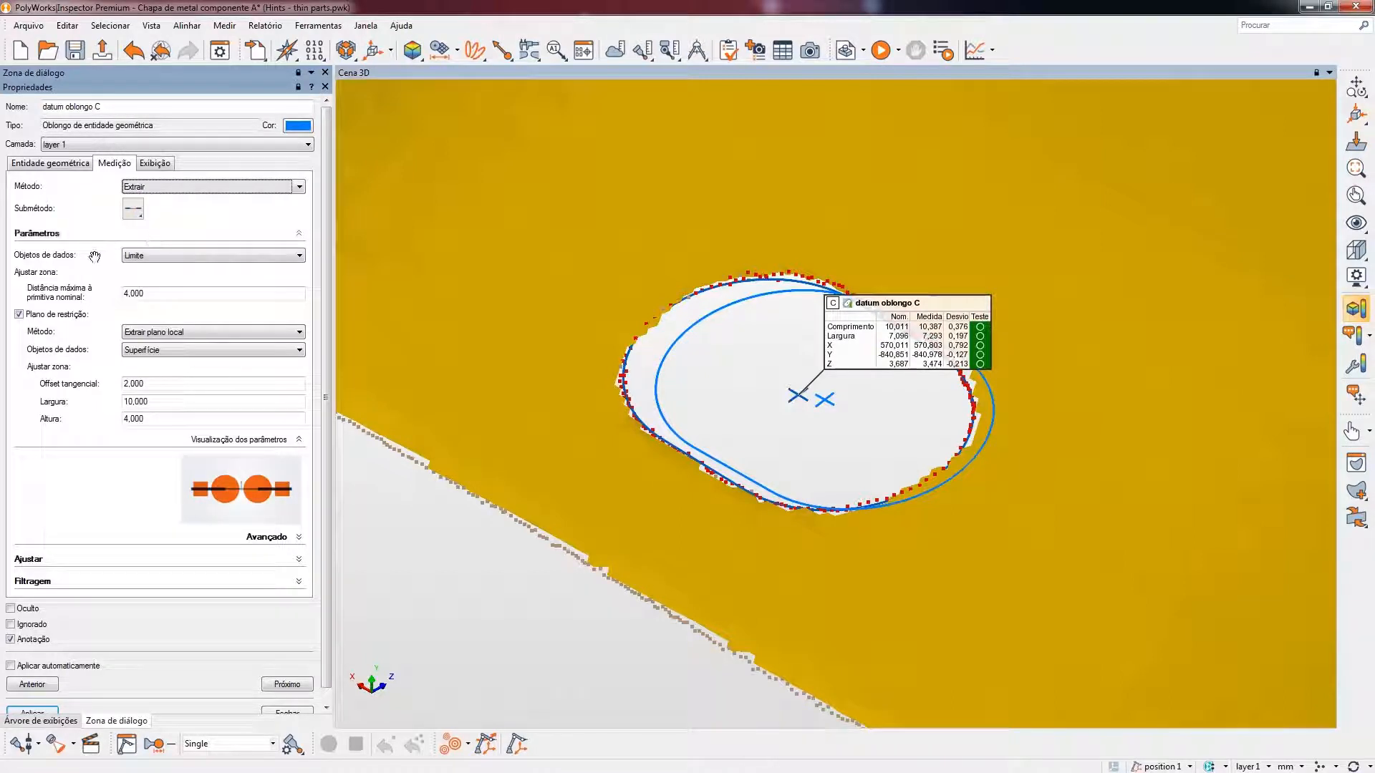
{"action": "key", "text": "ctrl"}
{"action": "key", "text": "ctrl"}
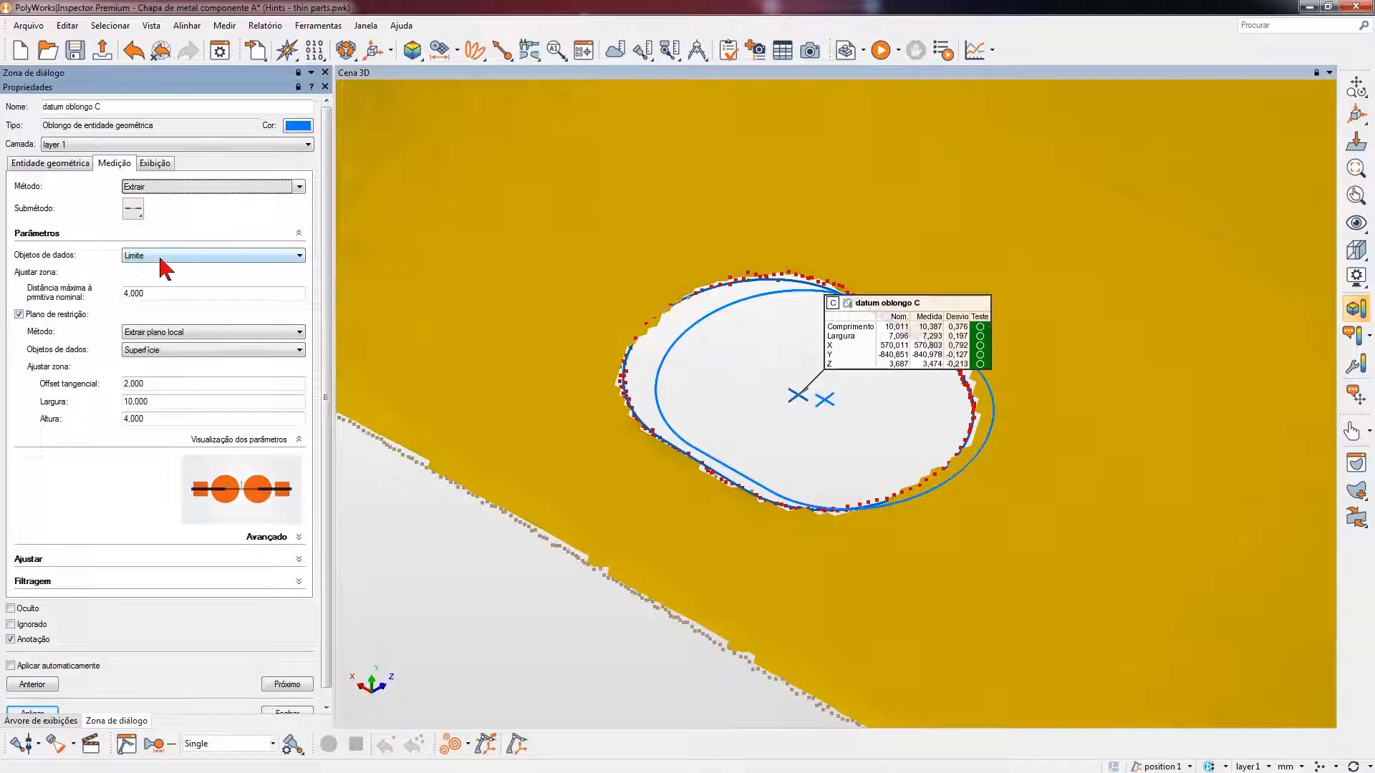
{"action": "key", "text": "ctrl"}
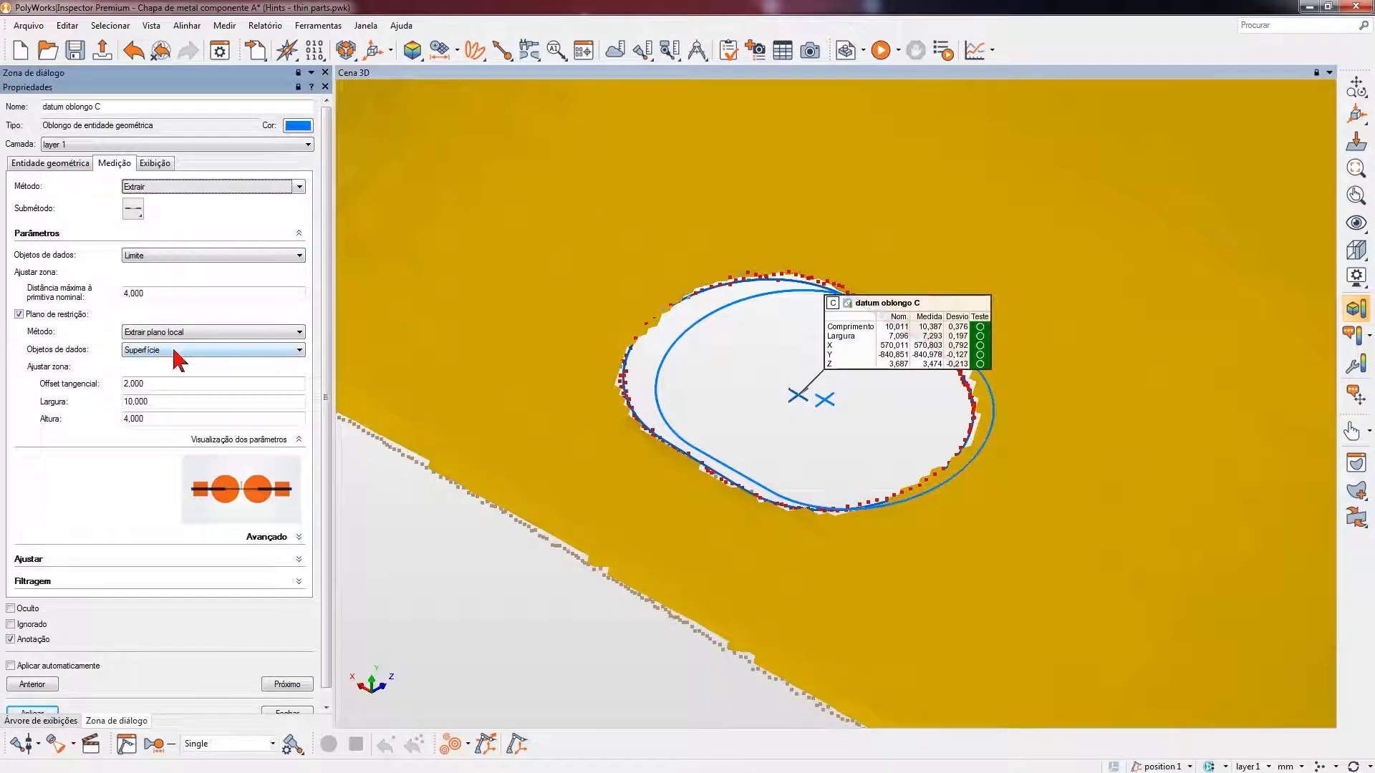
{"action": "key", "text": "ctrl"}
{"action": "scroll", "coordinate": [331, 344], "scroll_direction": "down", "scroll_amount": 1}
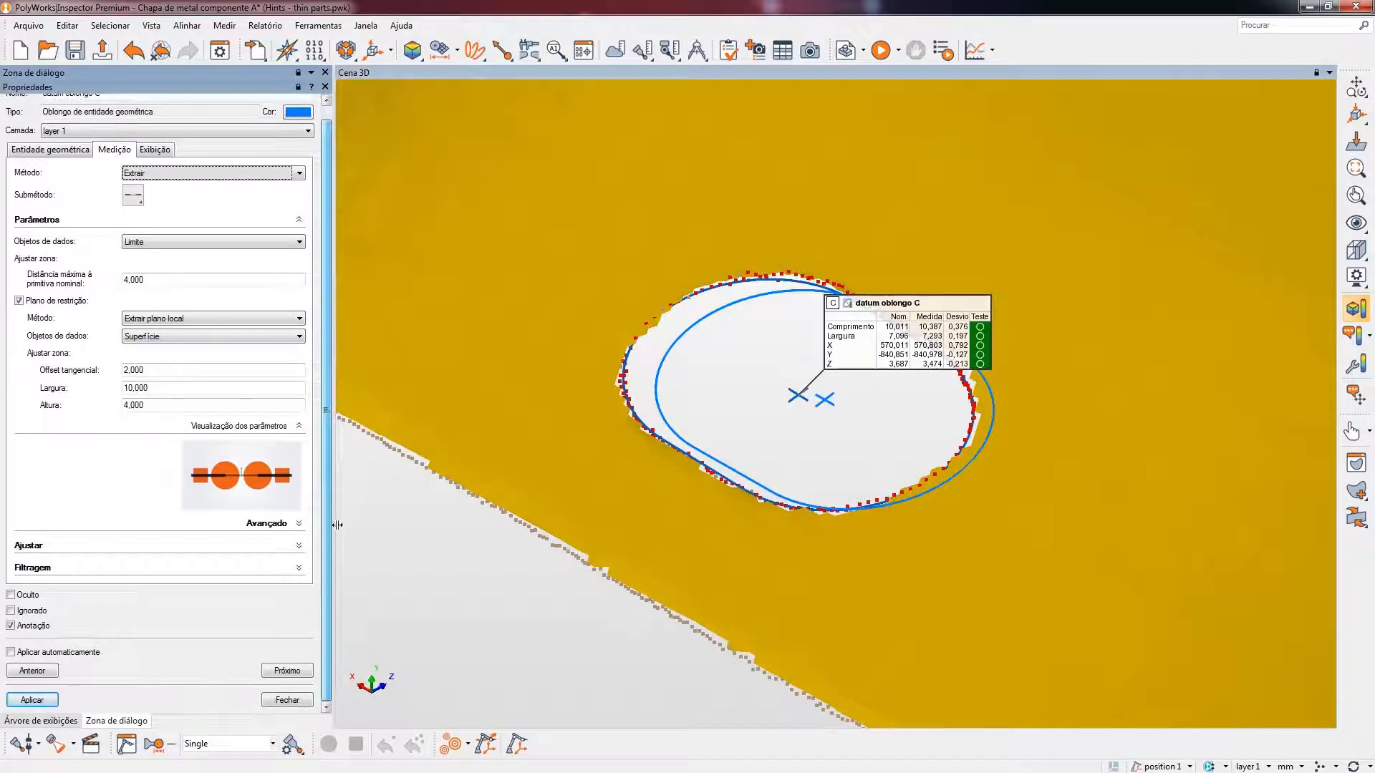
{"action": "left_click", "coordinate": [297, 700]}
- Examine the scanned pin and hole edge around círculo 1 on the datum plano B flange
{"action": "scroll", "coordinate": [799, 473], "scroll_direction": "down", "scroll_amount": 4}
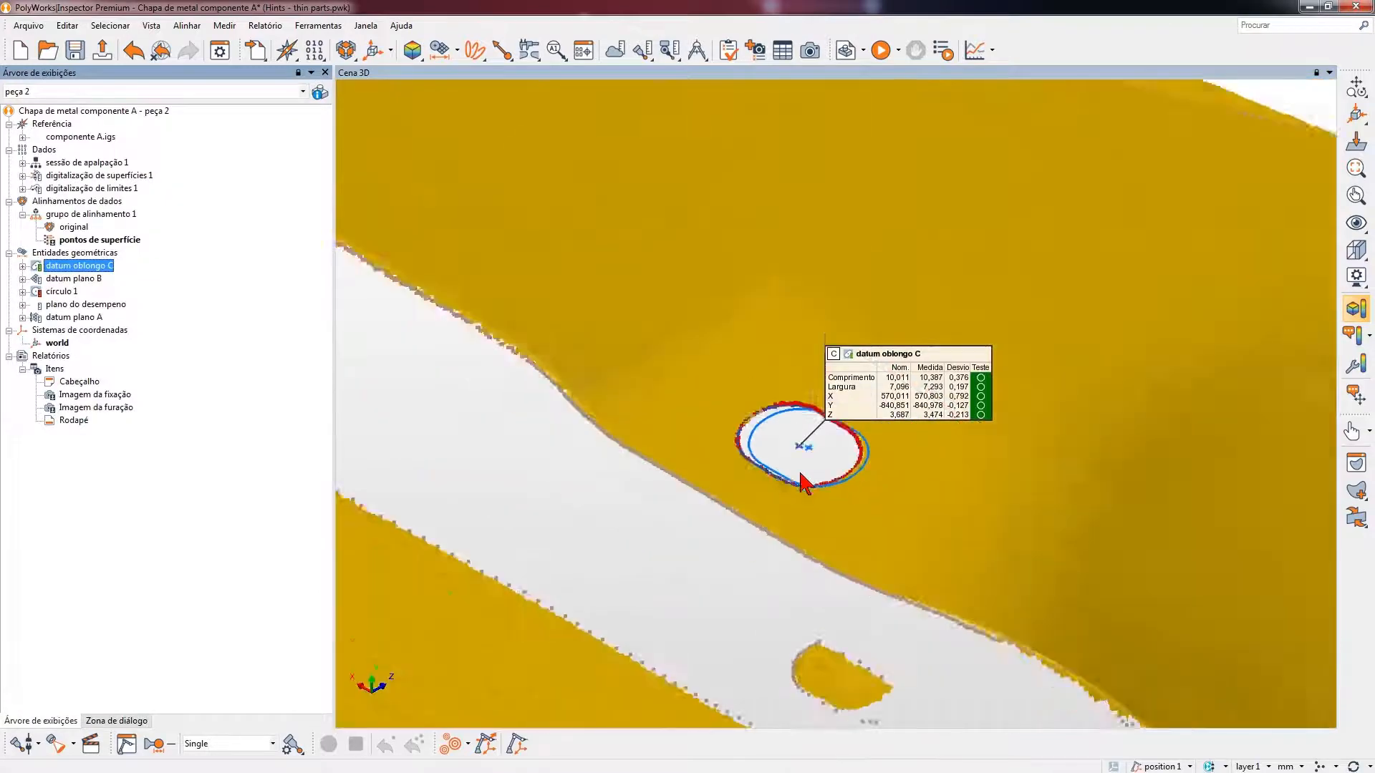
{"action": "middle_click_drag", "start_coordinate": [977, 481], "coordinate": [780, 411]}
{"action": "scroll", "coordinate": [779, 411], "scroll_direction": "up", "scroll_amount": 1}
{"action": "scroll", "coordinate": [780, 411], "scroll_direction": "down", "scroll_amount": 2}
{"action": "scroll", "coordinate": [788, 413], "scroll_direction": "down", "scroll_amount": 2}
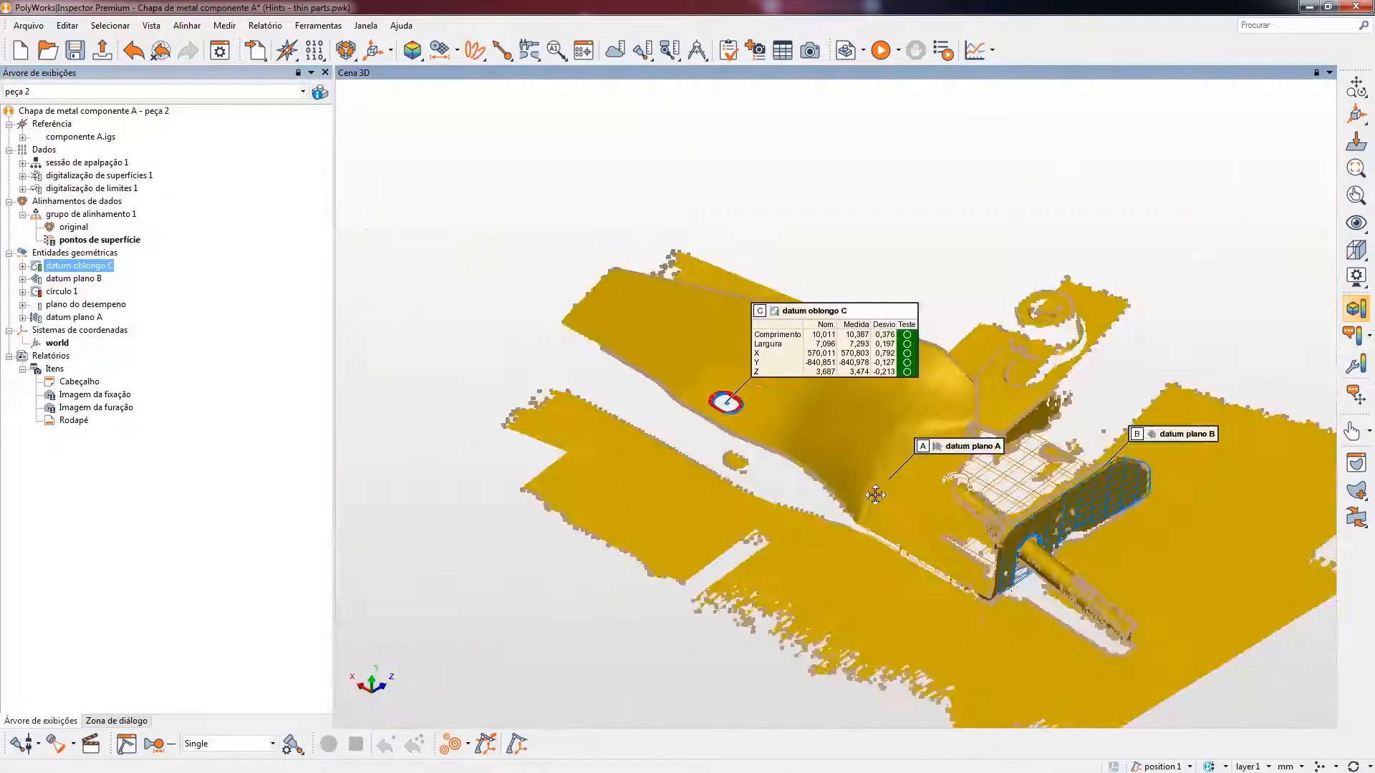
{"action": "middle_click_drag", "start_coordinate": [871, 492], "coordinate": [704, 420]}
{"action": "scroll", "coordinate": [863, 485], "scroll_direction": "up", "scroll_amount": 4}
{"action": "scroll", "coordinate": [865, 494], "scroll_direction": "up", "scroll_amount": 1}
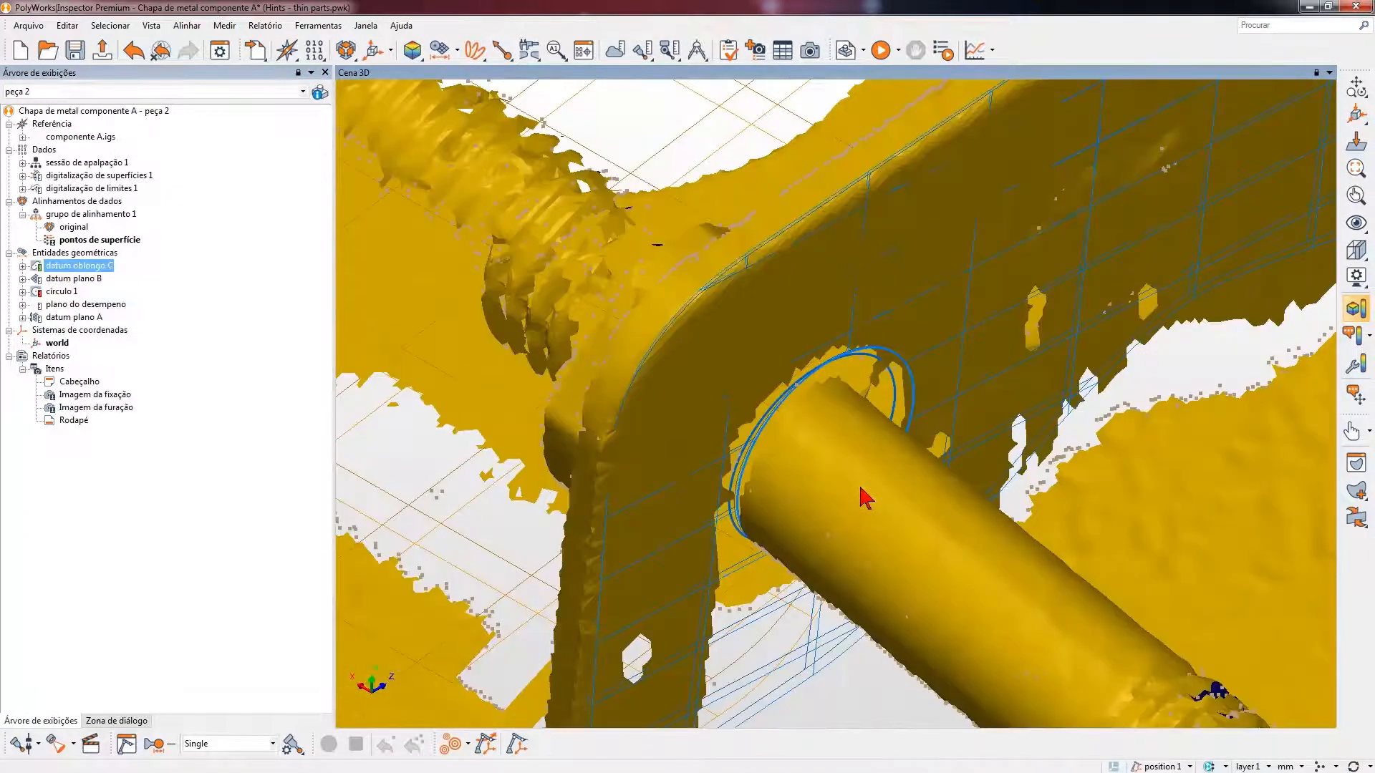
{"action": "middle_click_drag", "start_coordinate": [865, 494], "coordinate": [761, 453]}
{"action": "scroll", "coordinate": [761, 454], "scroll_direction": "up", "scroll_amount": 2}
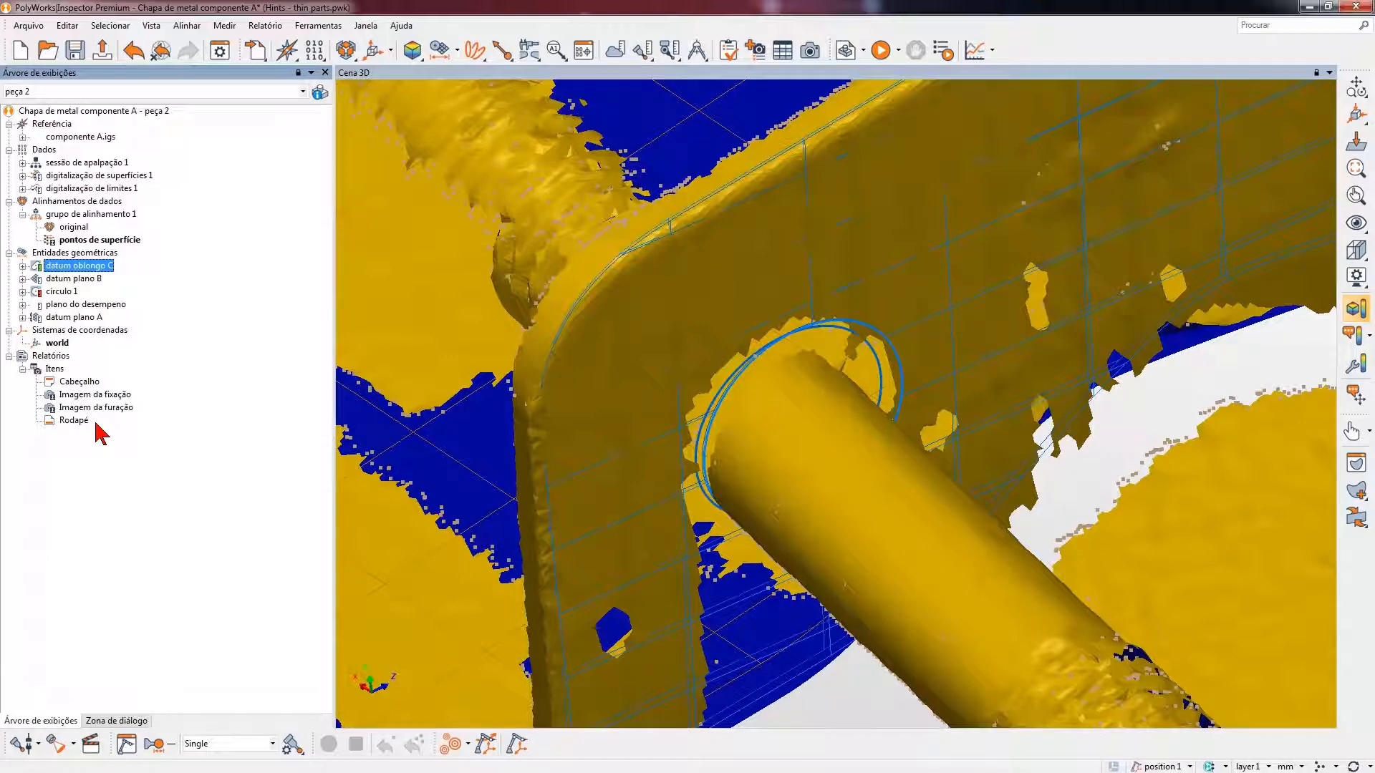
- In the measurement properties of círculo 1, choose the extraction submethod for perpendicular hole walls and set the data objects to Superfície
{"action": "right_click", "coordinate": [68, 292]}
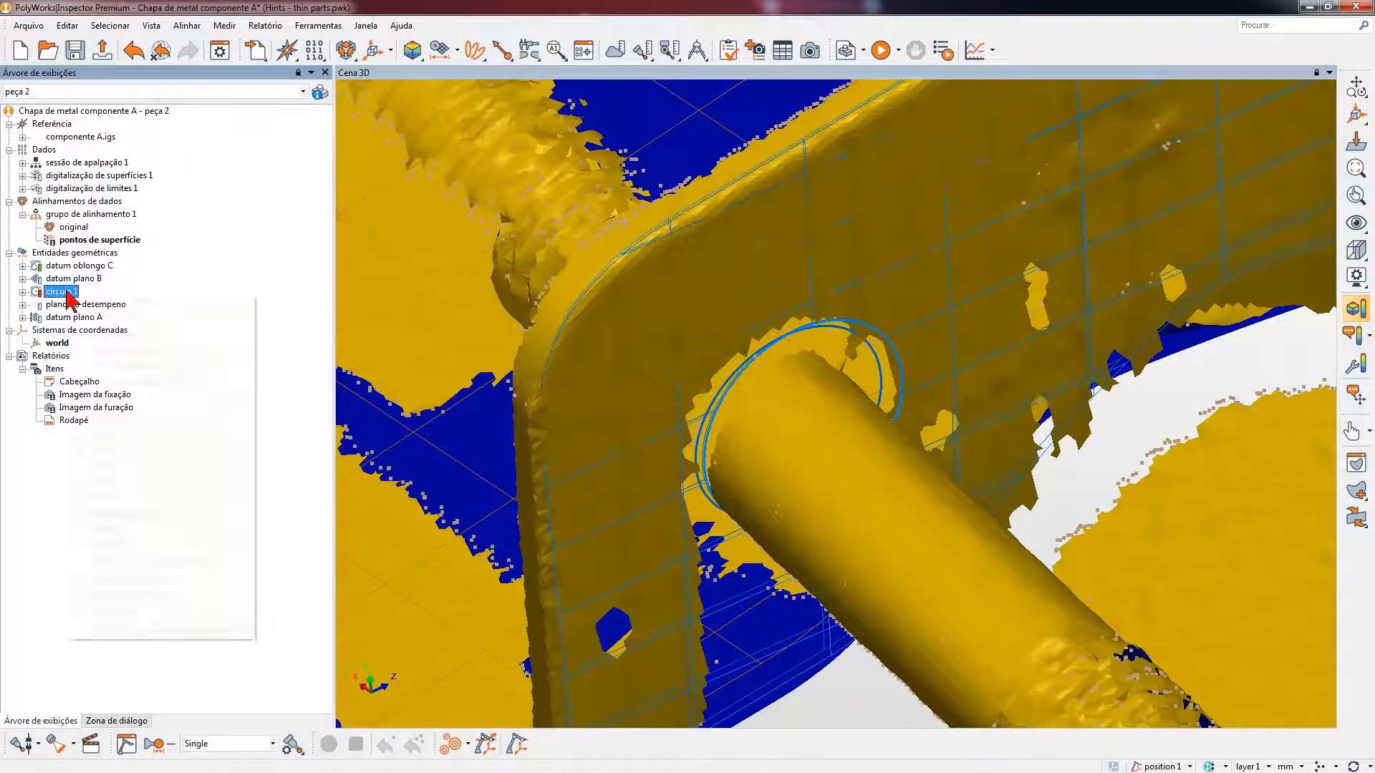
{"action": "left_click", "coordinate": [104, 621]}
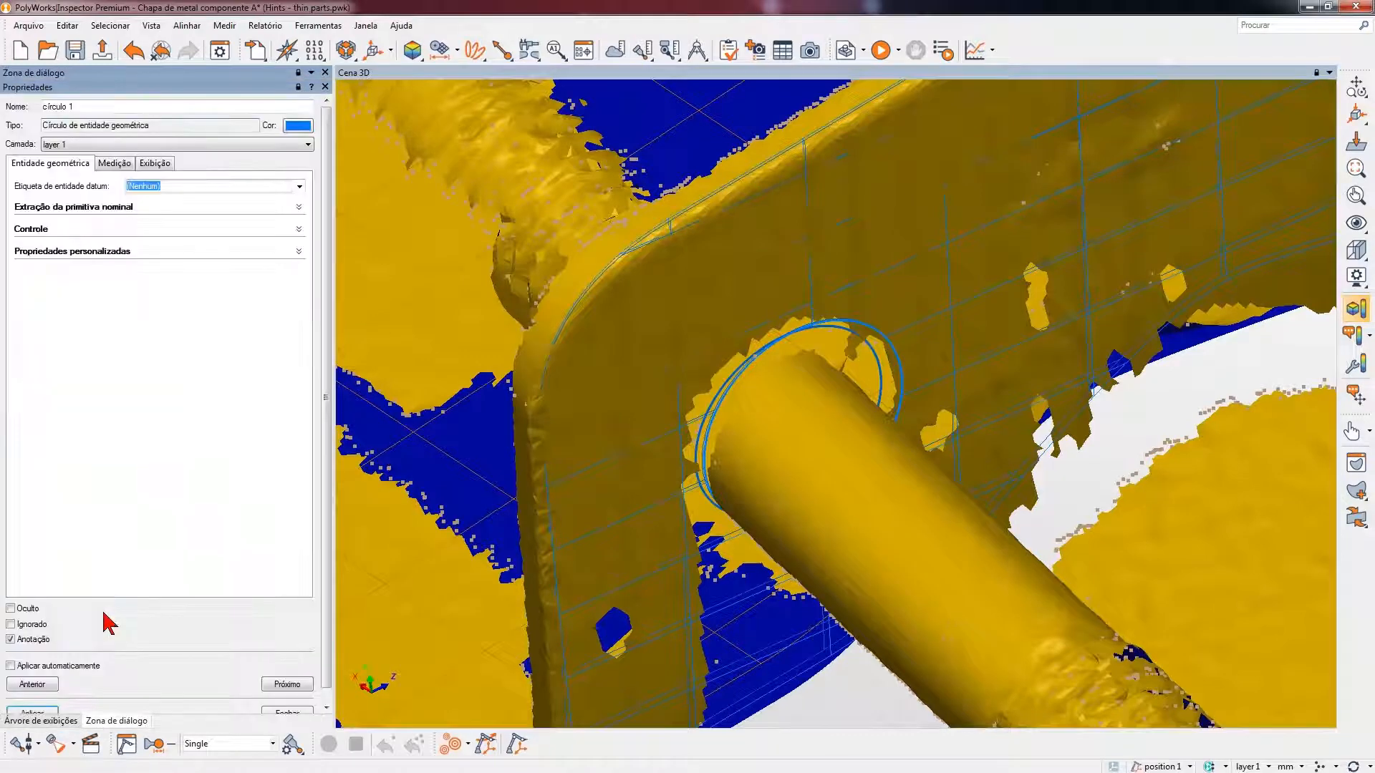
{"action": "left_click", "coordinate": [114, 163]}
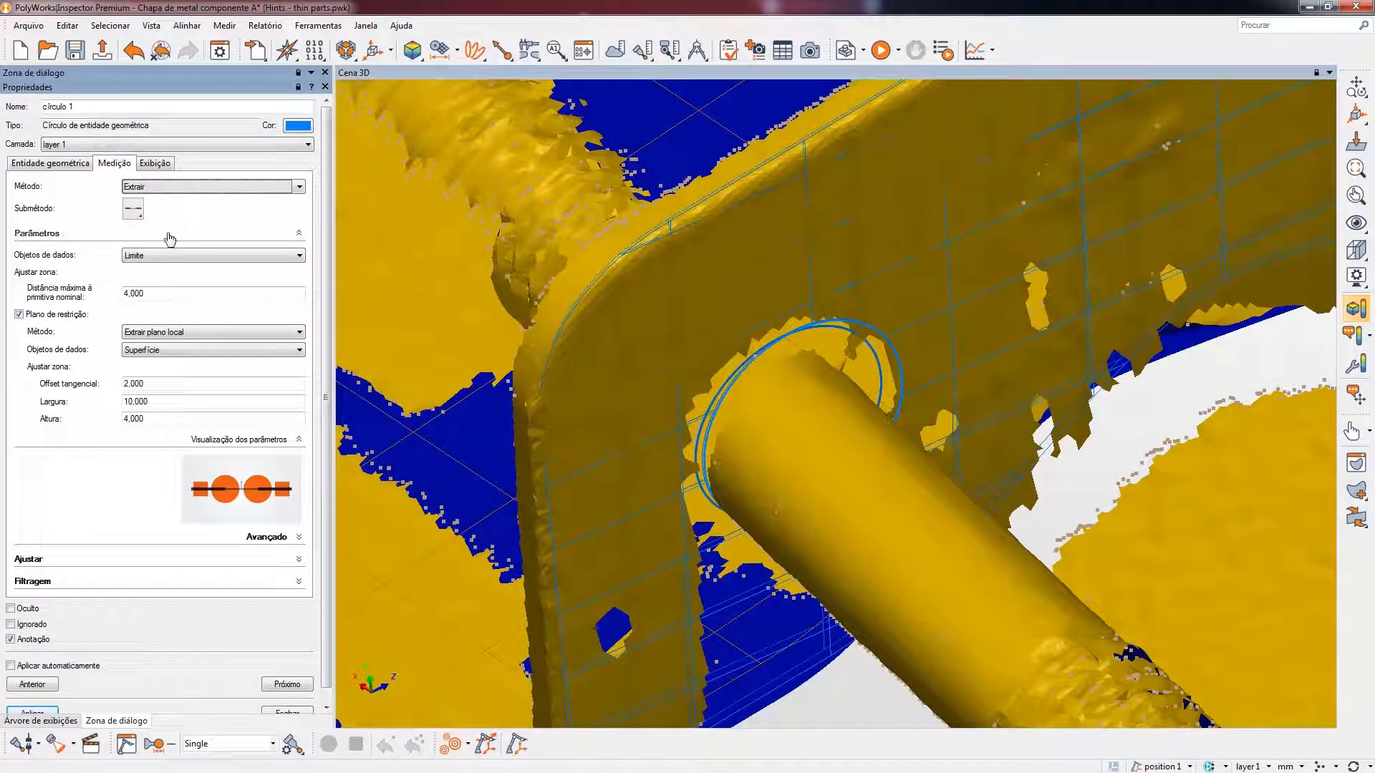
{"action": "left_click", "coordinate": [133, 209]}
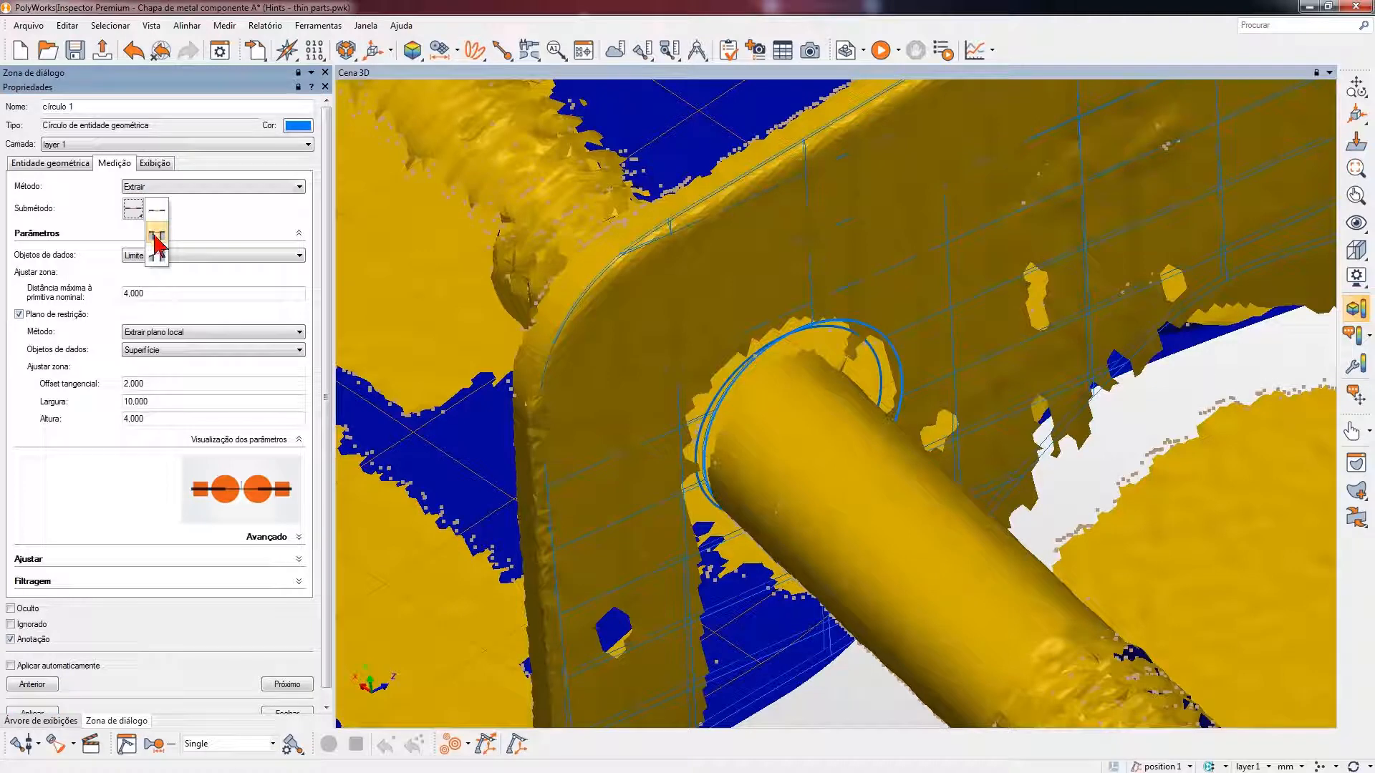
{"action": "left_click", "coordinate": [156, 237]}
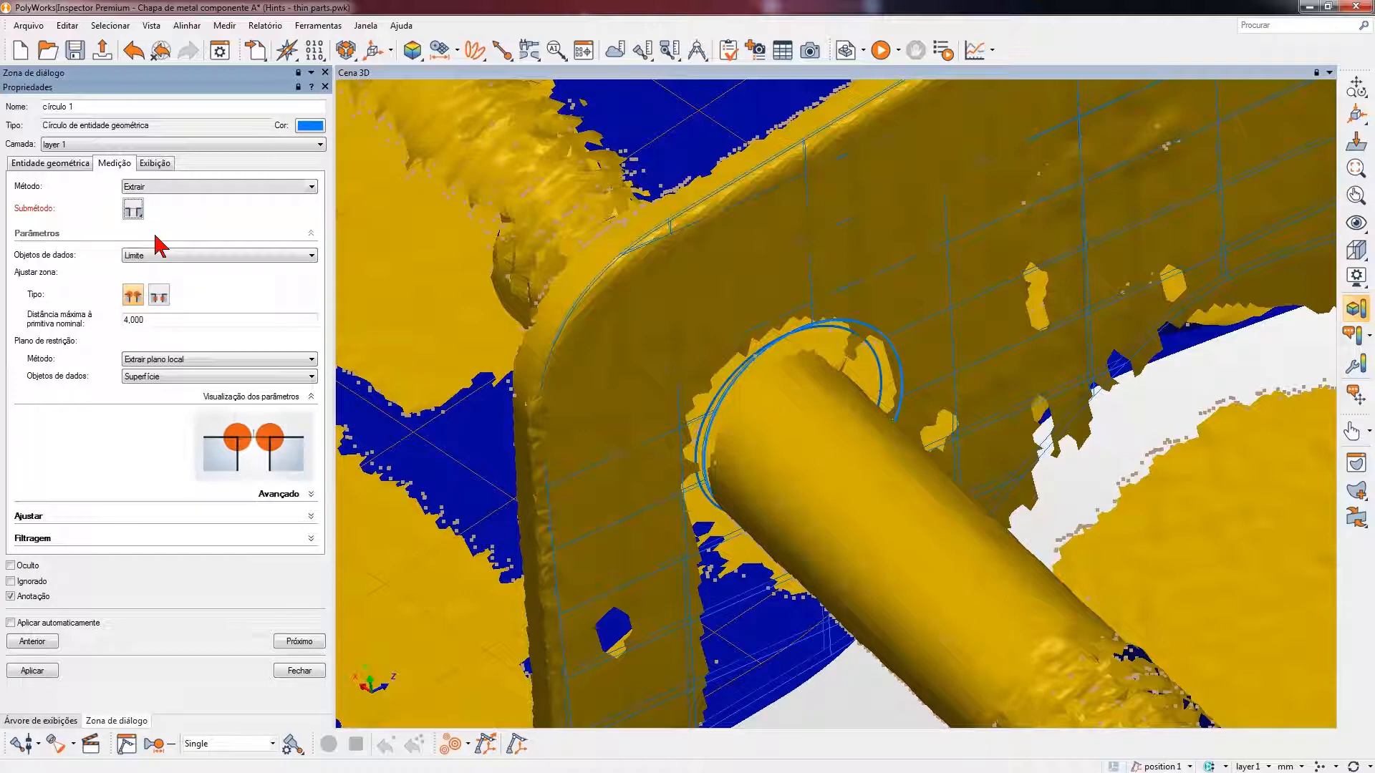
{"action": "left_click", "coordinate": [158, 258]}
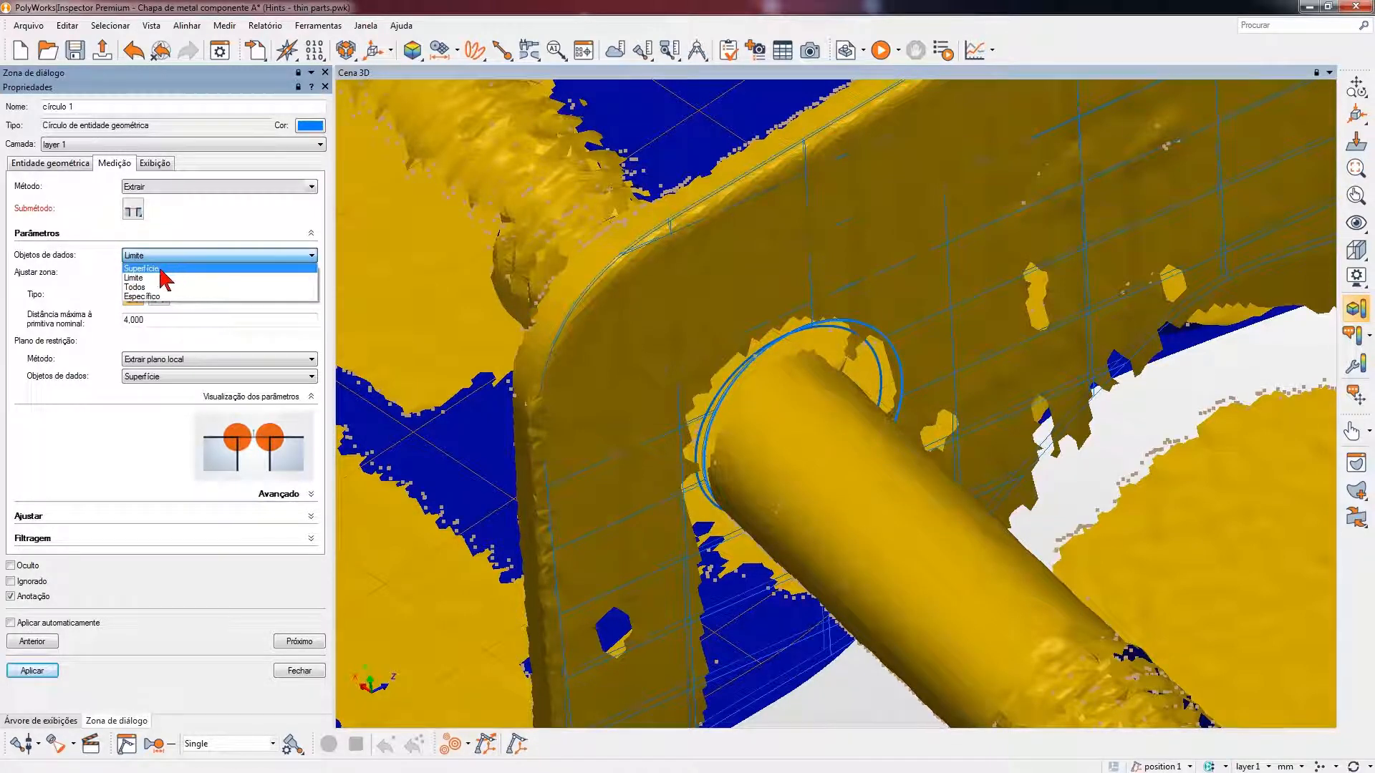
{"action": "left_click", "coordinate": [160, 269]}
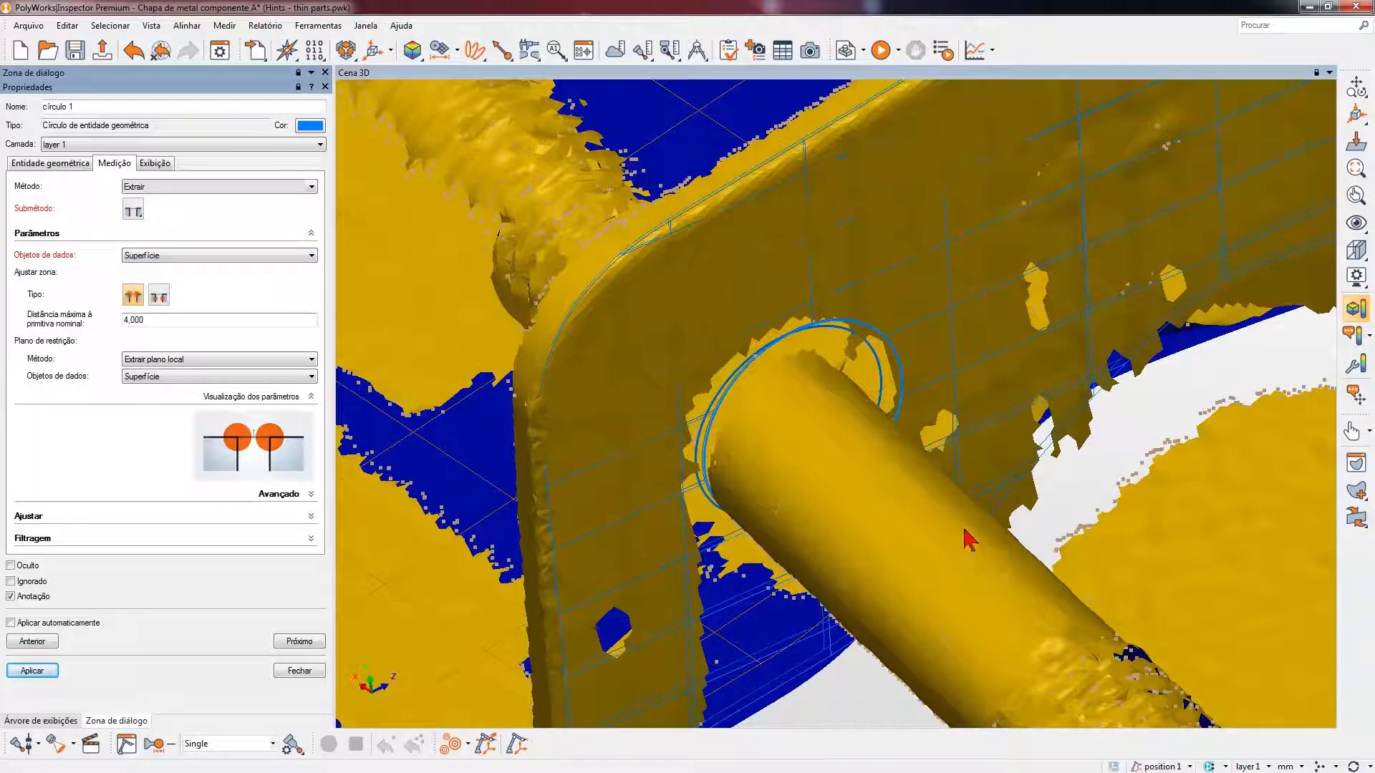
{"action": "left_click", "coordinate": [829, 484]}
- Set the restriction plane of círculo 1 to Usar entidade plano with datum plano B, apply it and check the update details
{"action": "left_click", "coordinate": [143, 361]}
{"action": "left_click", "coordinate": [183, 382]}
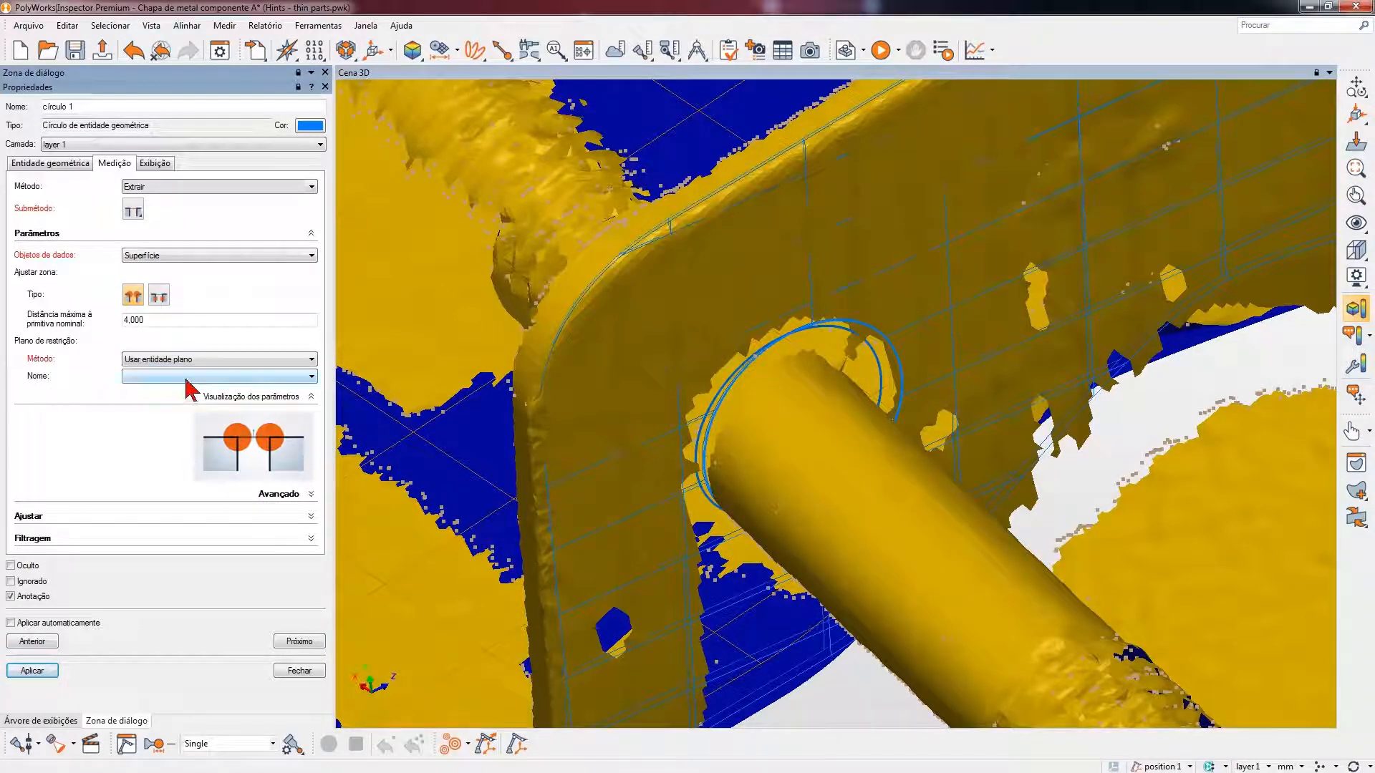
{"action": "left_click", "coordinate": [185, 378]}
{"action": "left_click", "coordinate": [176, 390]}
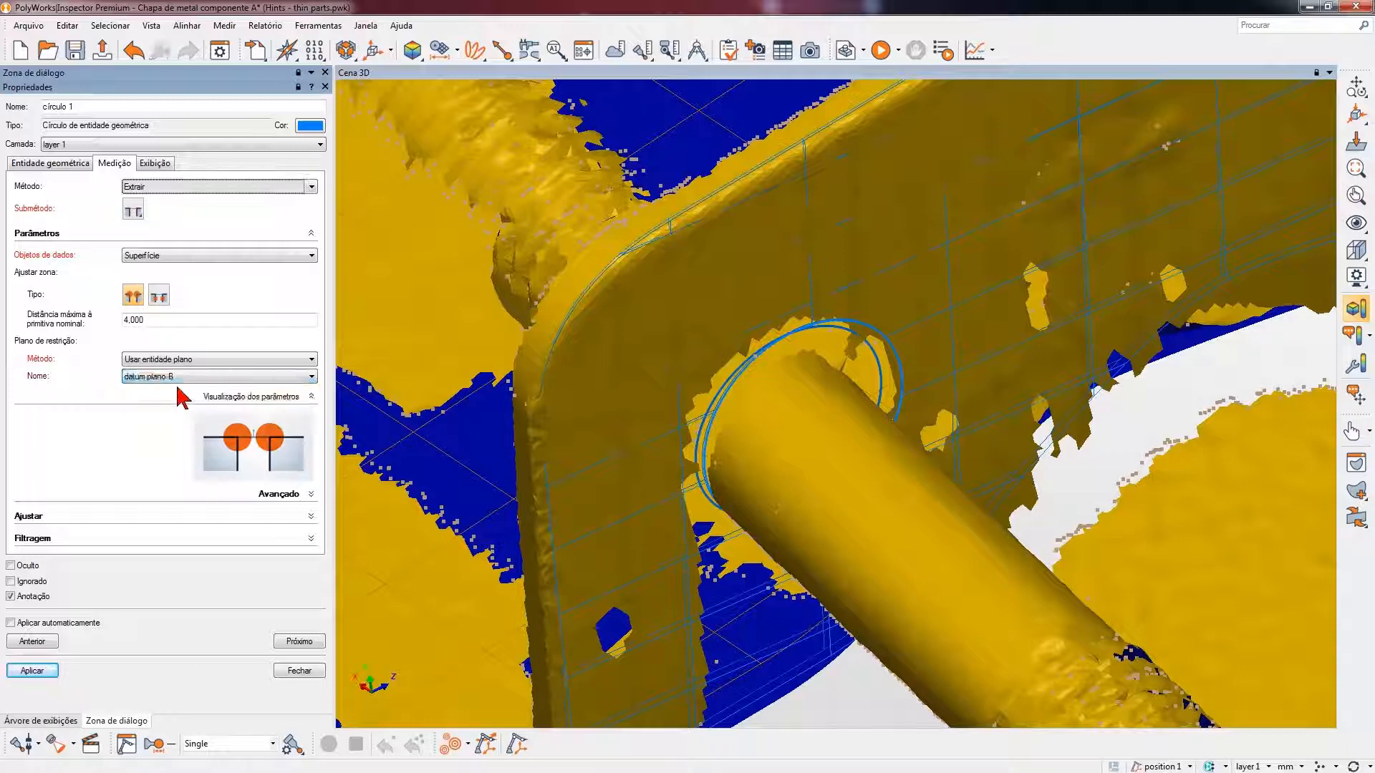
{"action": "left_click", "coordinate": [36, 672]}
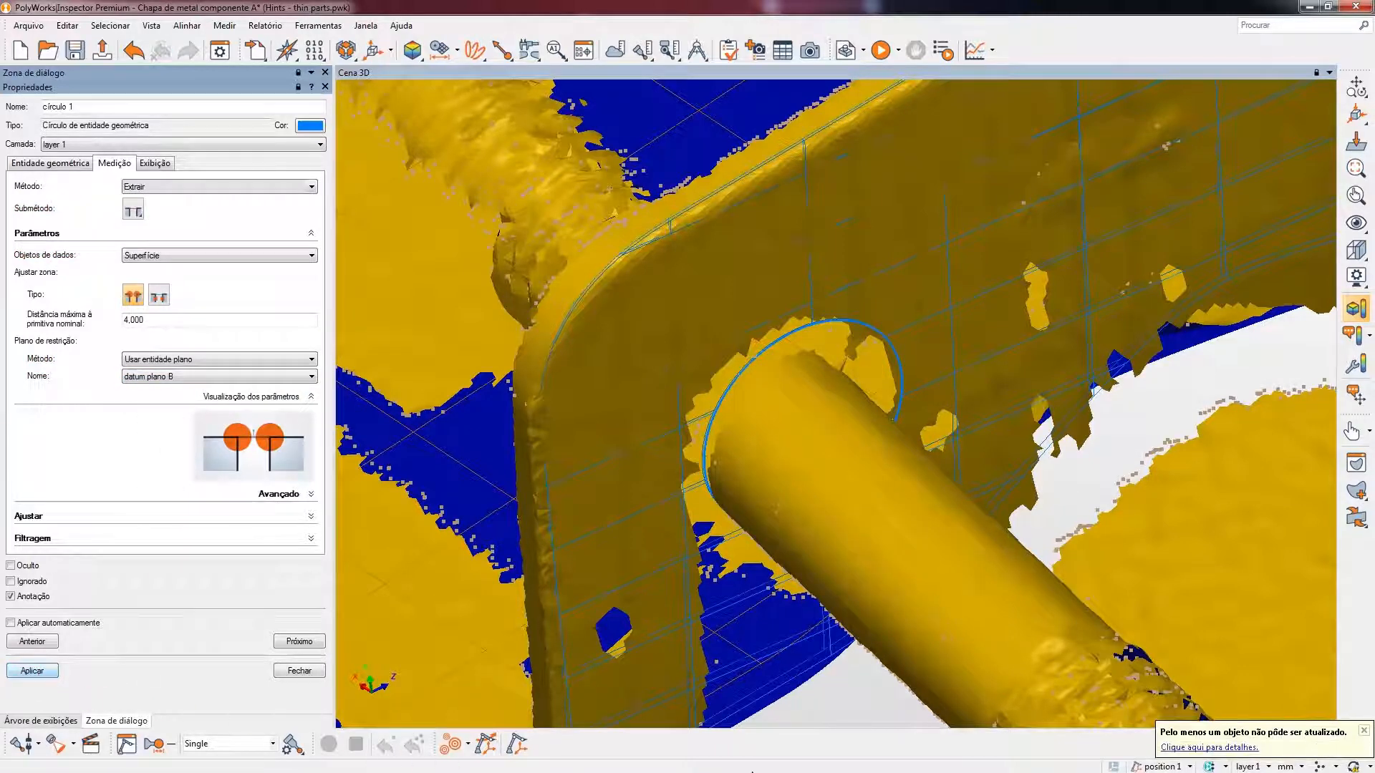
{"action": "left_click", "coordinate": [1193, 748]}
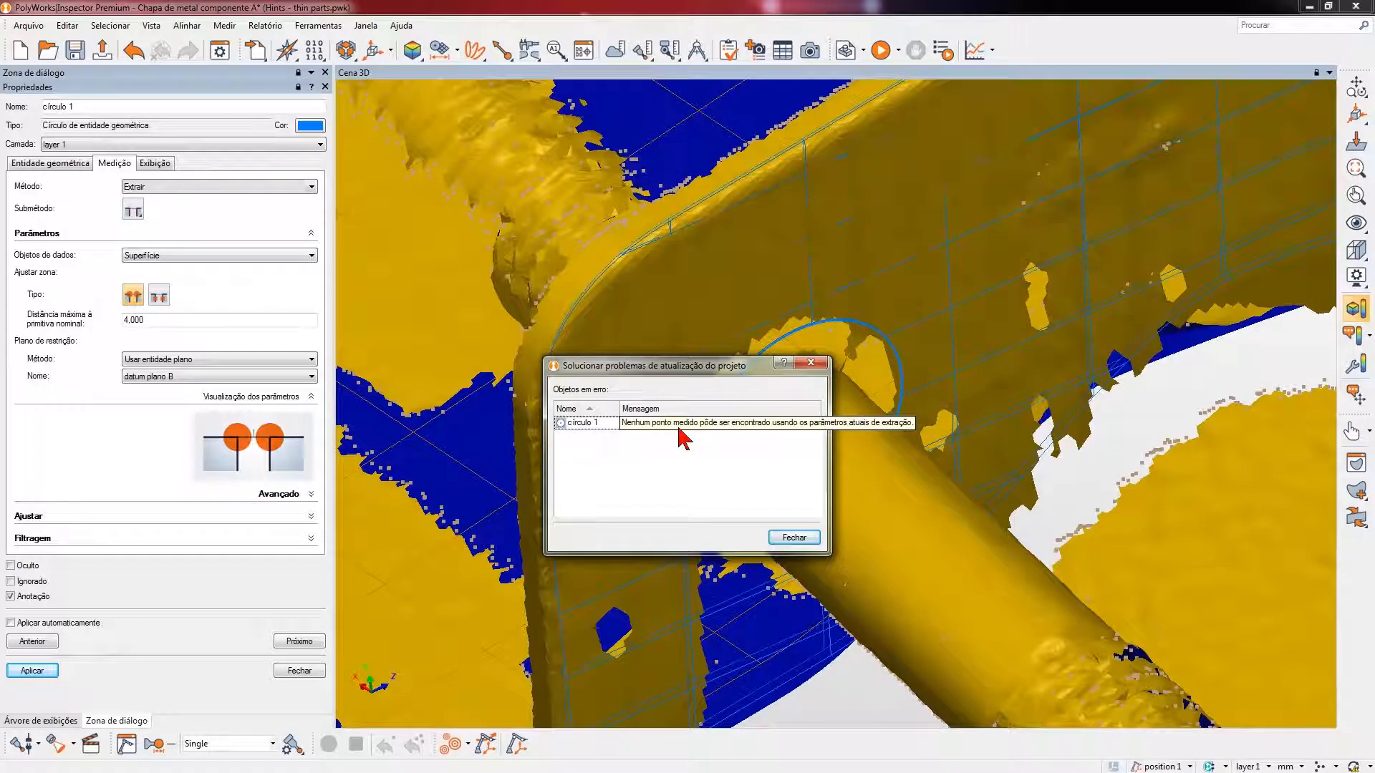
{"action": "left_click", "coordinate": [793, 538]}
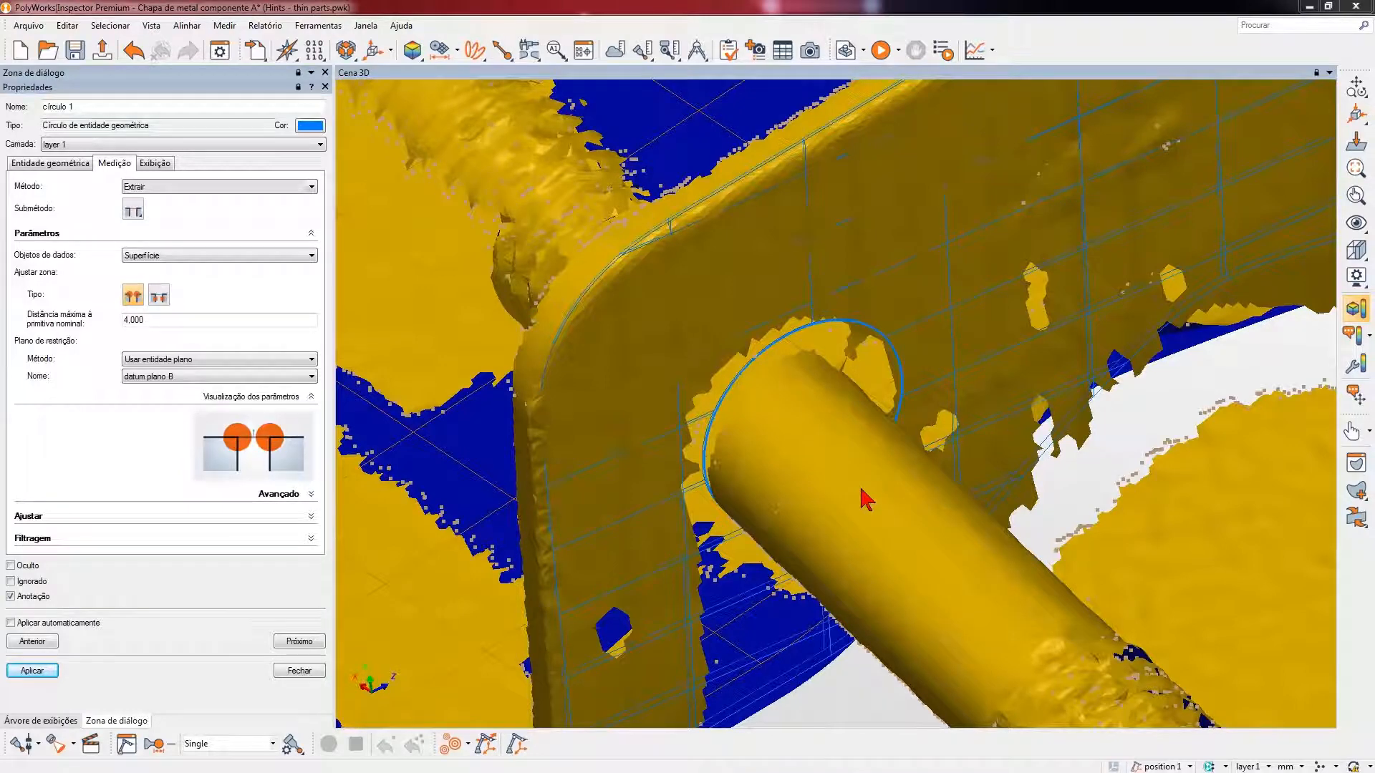
- Change the fit zone of círculo 1 to the type defined by plane offset, width and height, and set the plane offset to -15
{"action": "left_click", "coordinate": [139, 210]}
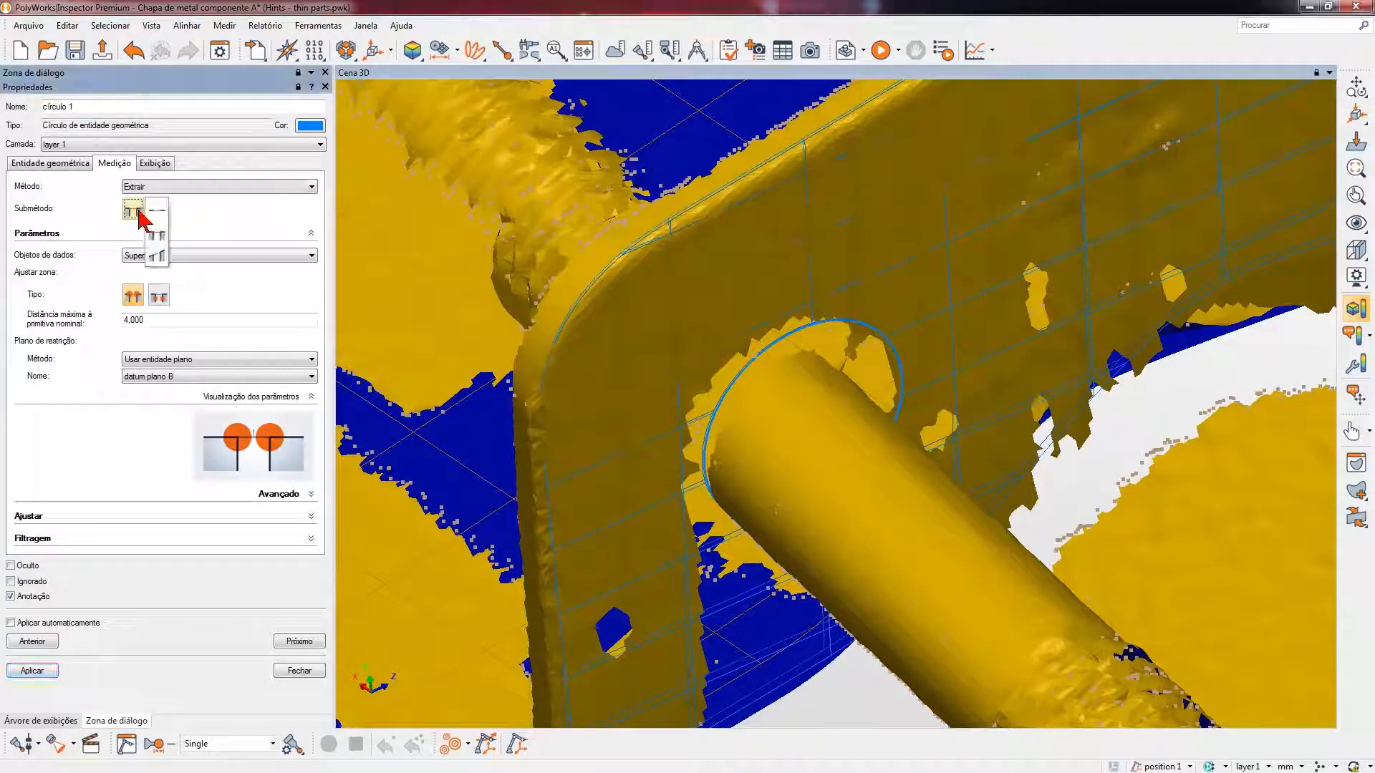
{"action": "left_click", "coordinate": [207, 222]}
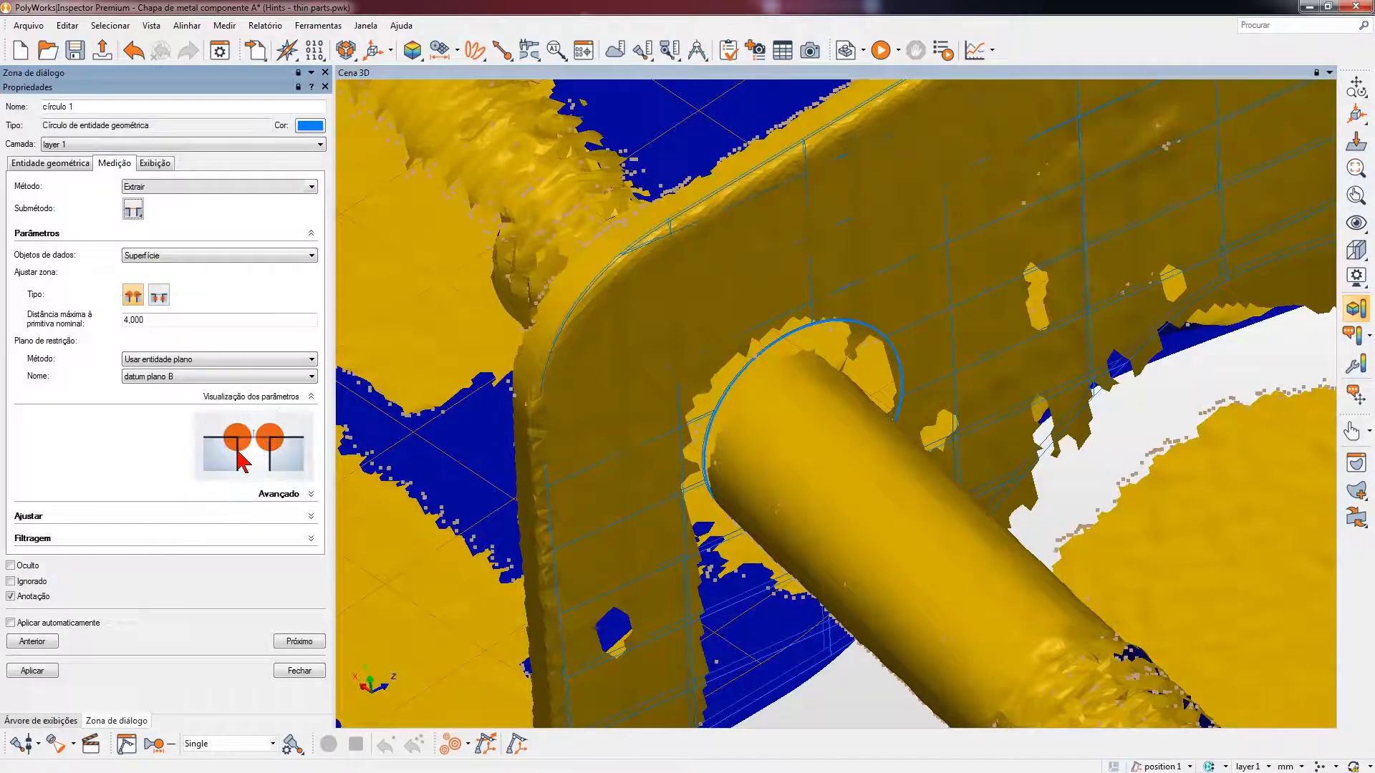
{"action": "left_click", "coordinate": [165, 292]}
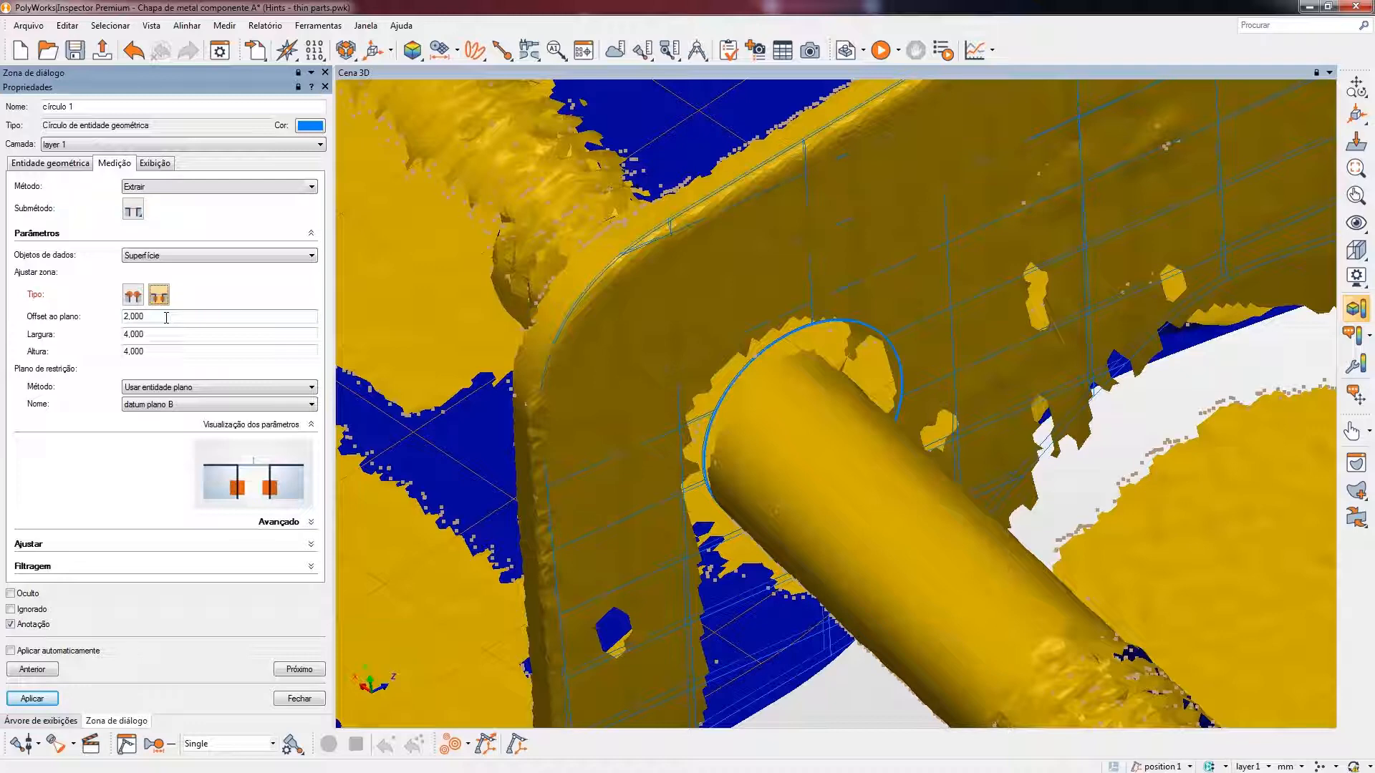
{"action": "left_click", "coordinate": [166, 318]}
{"action": "left_click", "coordinate": [183, 484]}
{"action": "double_click", "coordinate": [132, 316]}
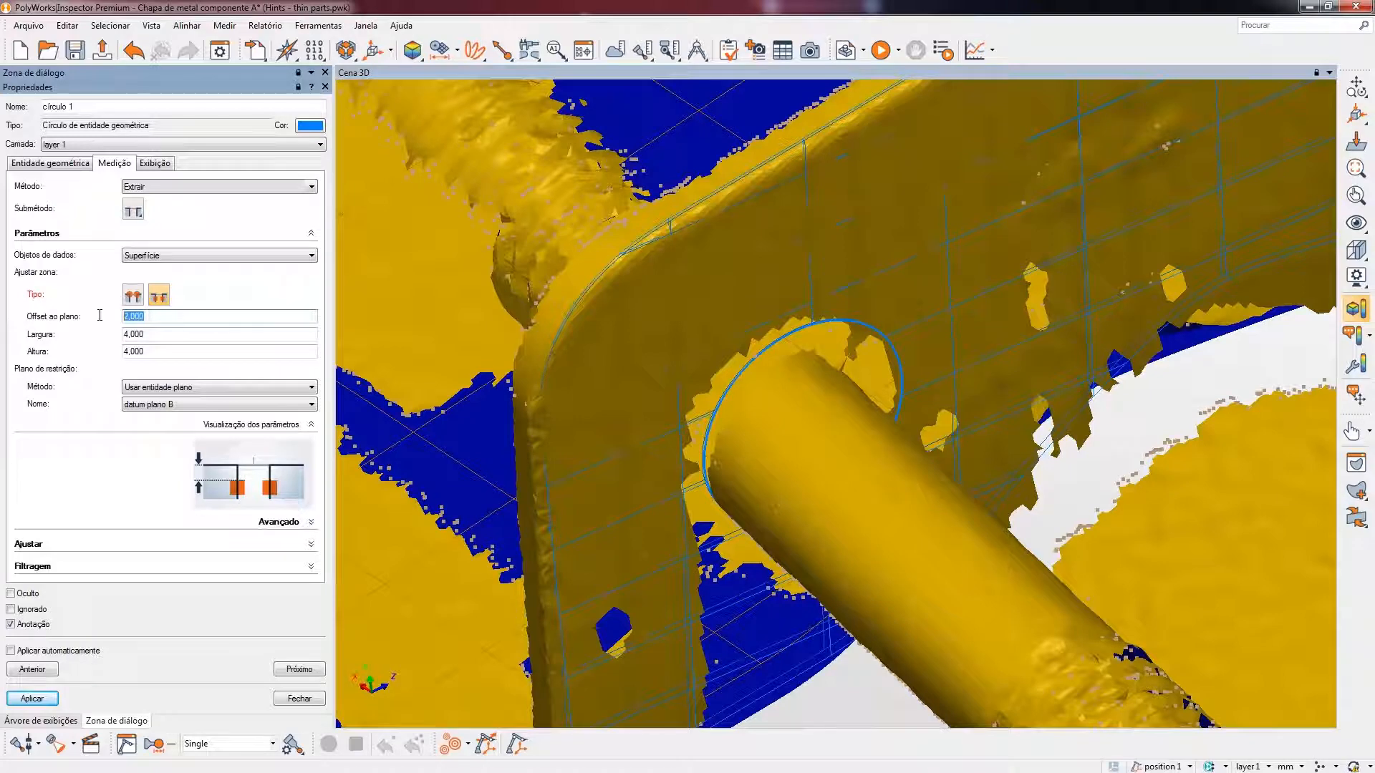
{"action": "key", "text": "BackSpace"}
{"action": "type", "text": "-15"}
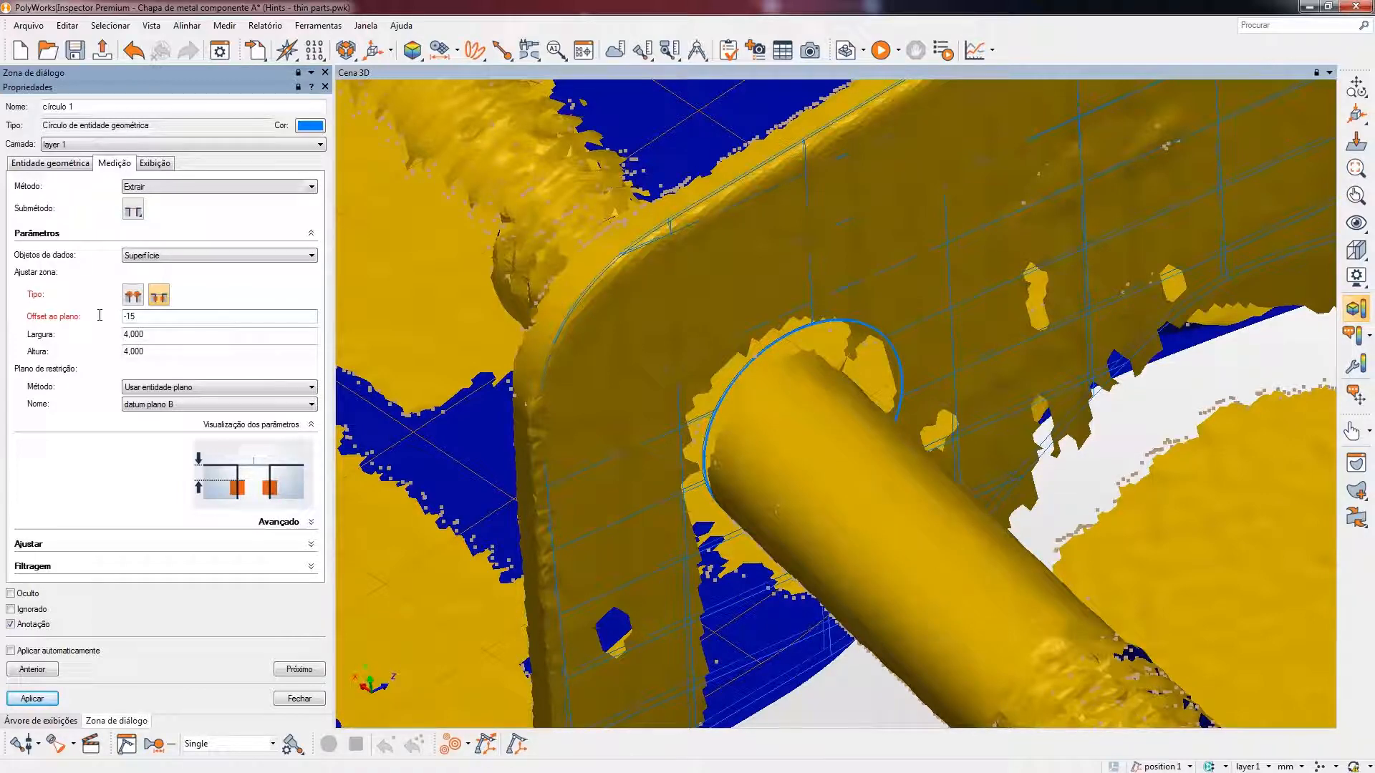
- Set the fit zone of círculo 1 to a width (Largura) of 5 and a height (Altura) of 14
{"action": "left_click", "coordinate": [155, 335]}
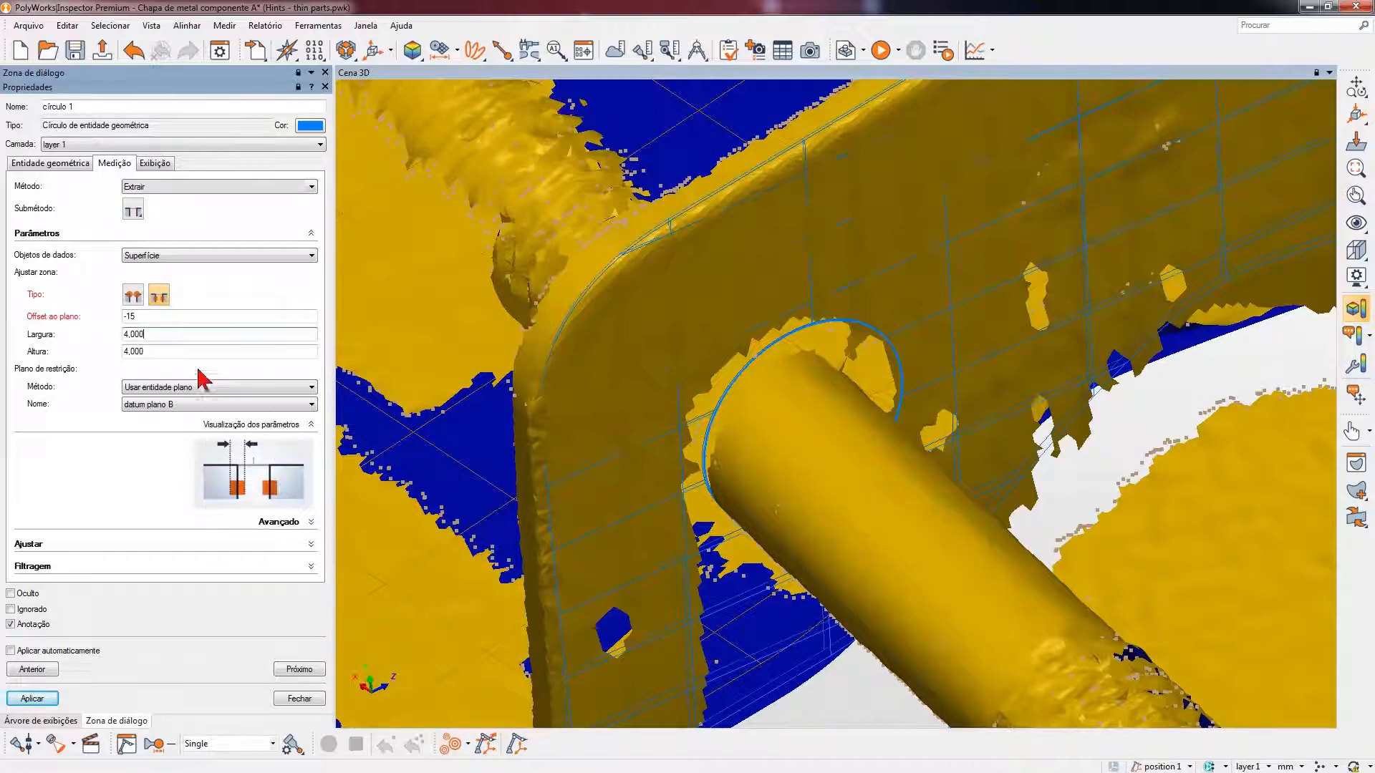
{"action": "left_click_drag", "start_coordinate": [174, 334], "coordinate": [96, 330]}
{"action": "type", "text": "5"}
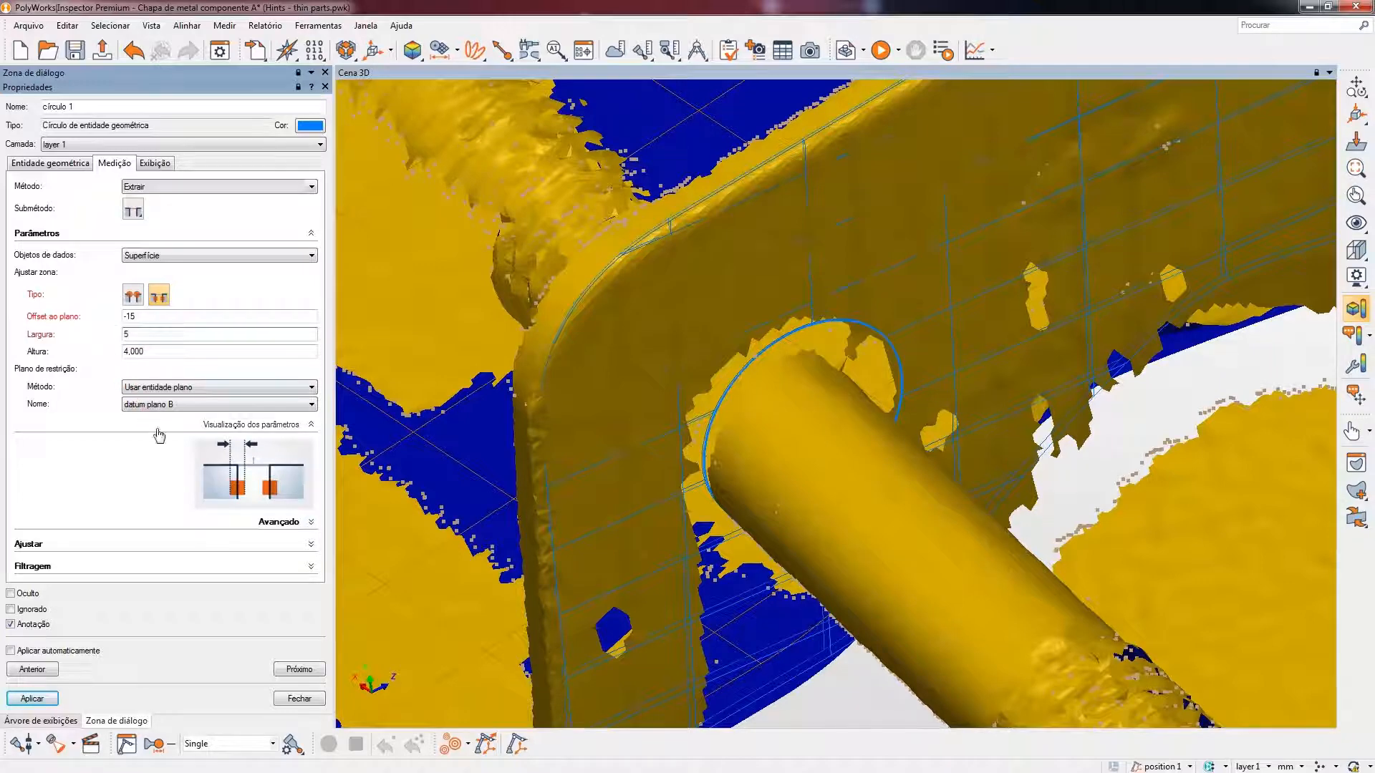
{"action": "left_click", "coordinate": [184, 351]}
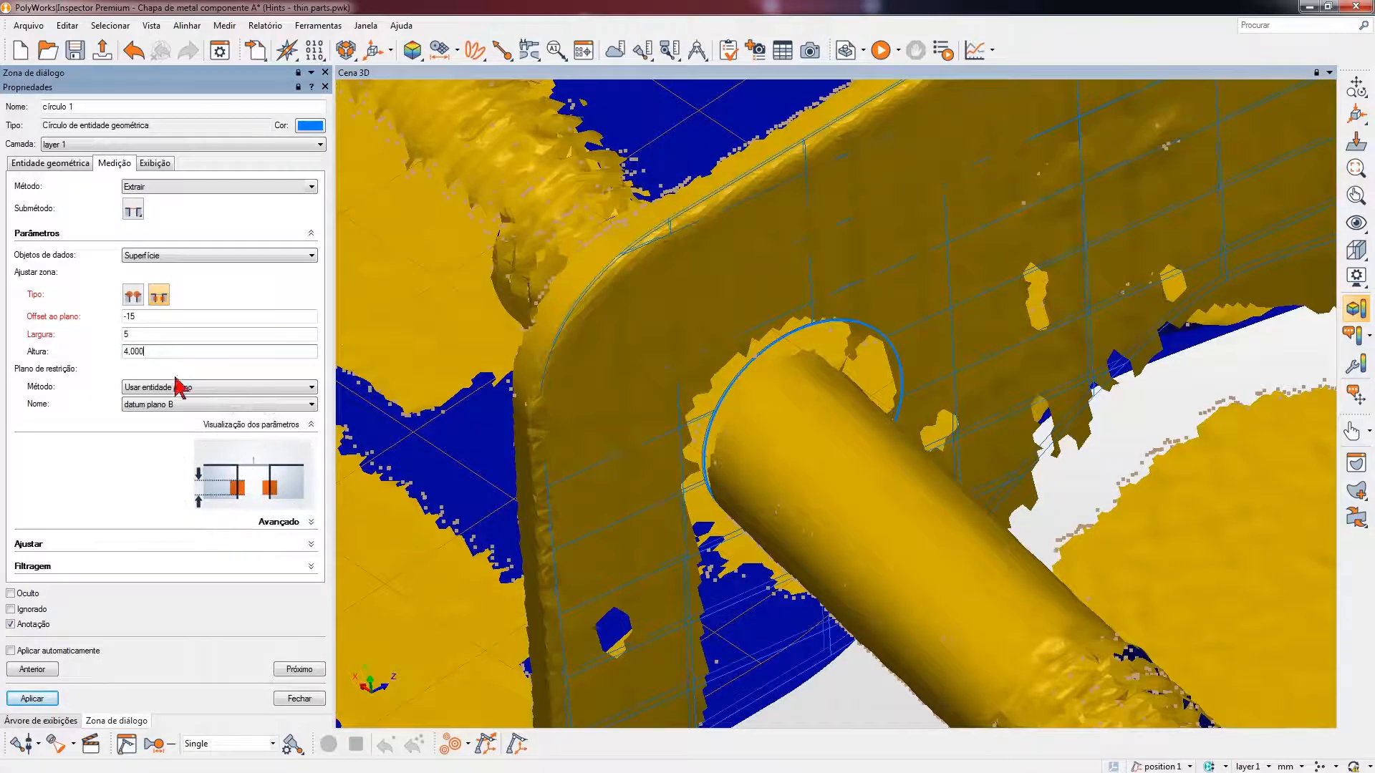
{"action": "left_click_drag", "start_coordinate": [155, 350], "coordinate": [95, 355]}
{"action": "type", "text": "14"}
{"action": "left_click", "coordinate": [883, 515]}
- Turn off the maximum angle filter (Ângulo máximo) for círculo 1, apply the measurement settings and close the properties
{"action": "left_click", "coordinate": [209, 566]}
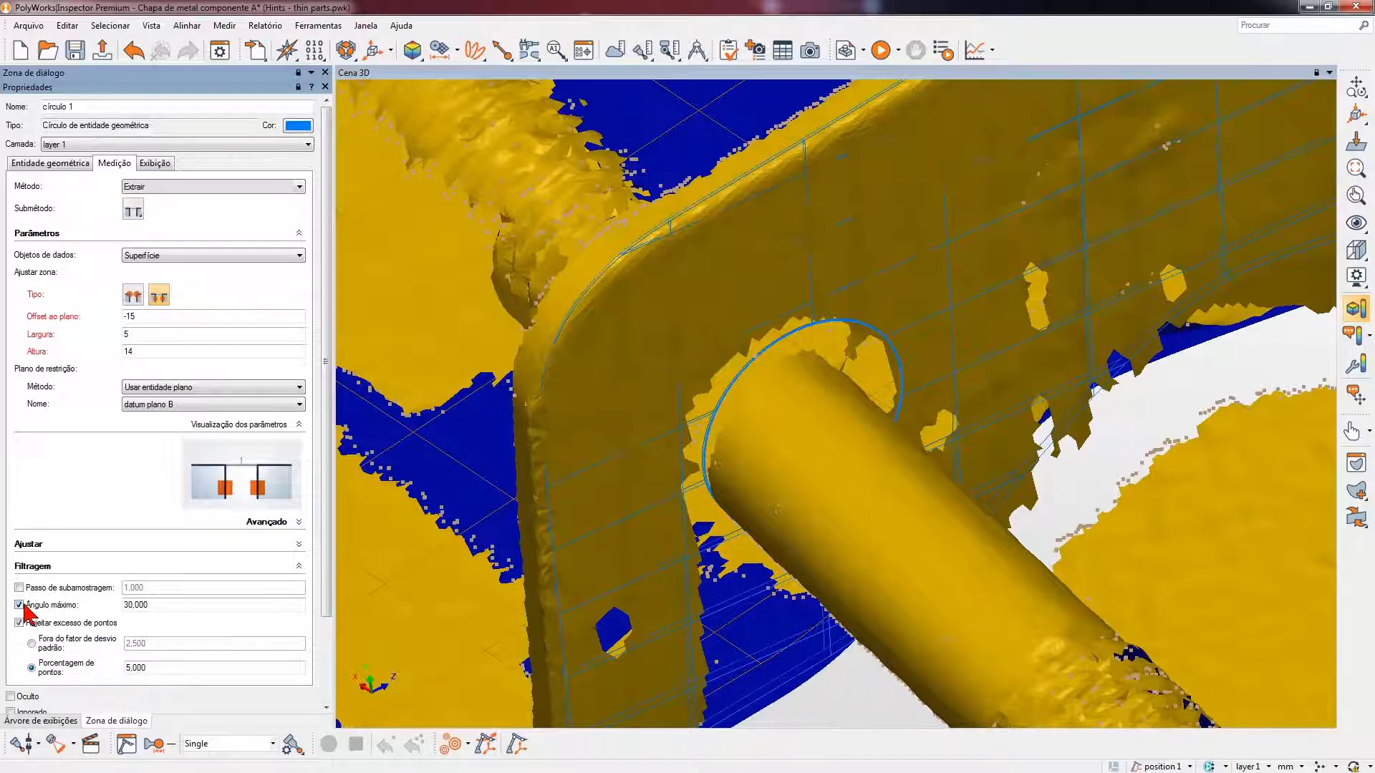
{"action": "left_click", "coordinate": [20, 605]}
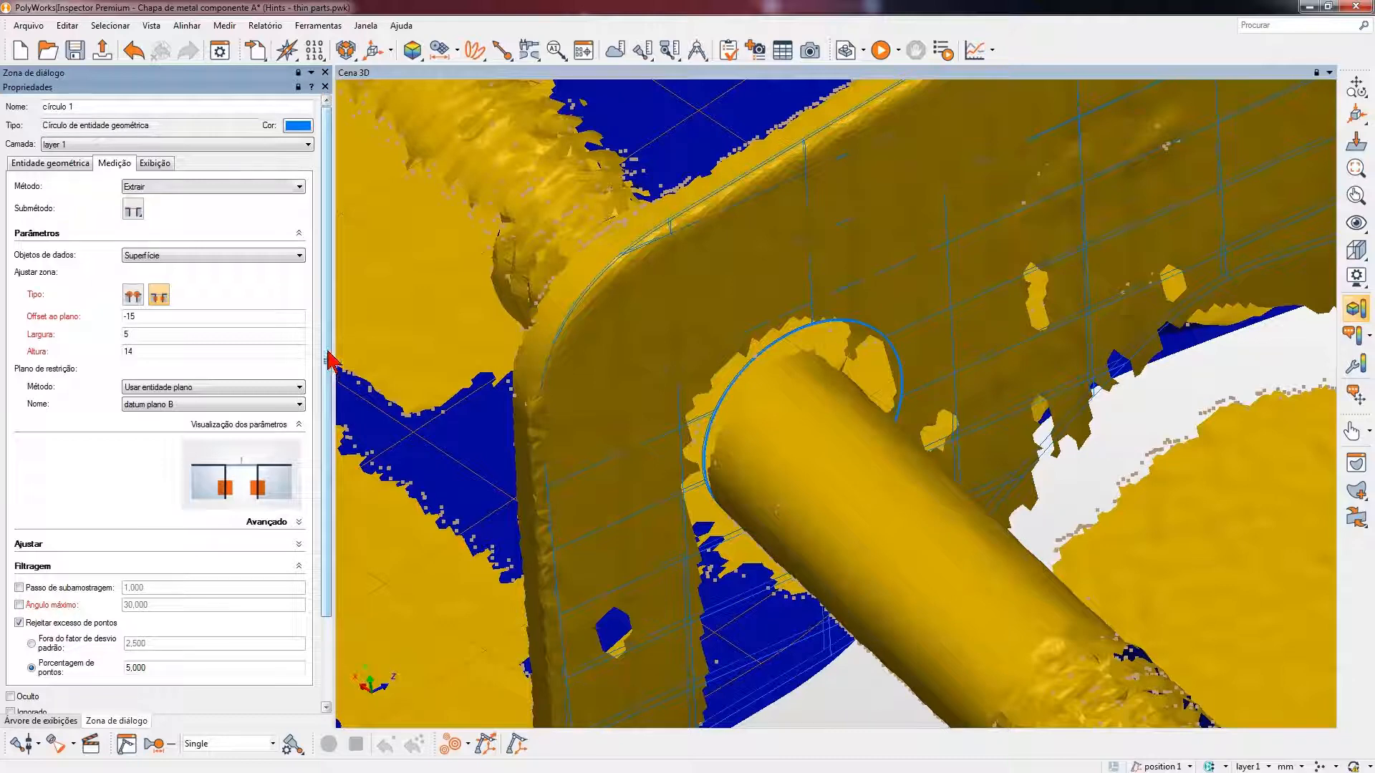
{"action": "left_click_drag", "start_coordinate": [329, 367], "coordinate": [329, 451]}
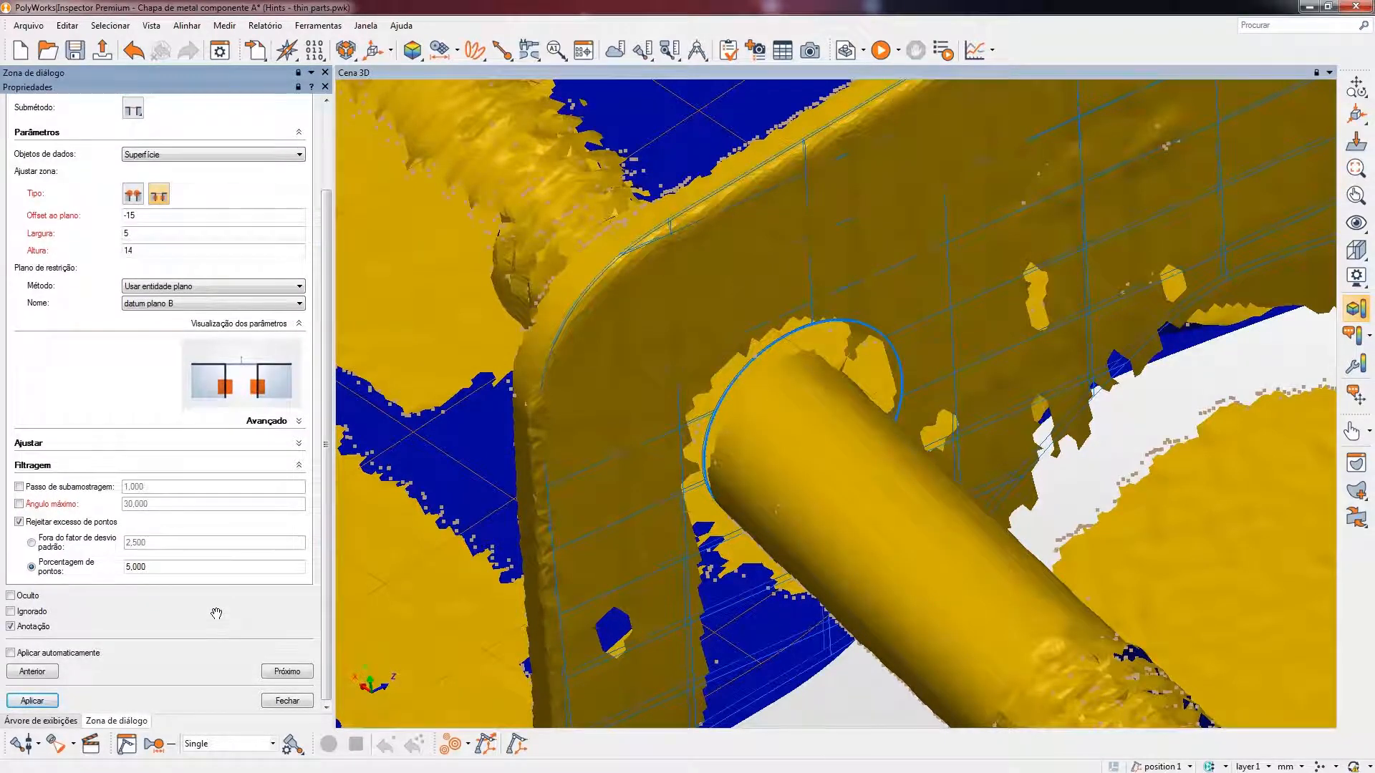
{"action": "left_click", "coordinate": [32, 702]}
{"action": "left_click", "coordinate": [286, 701]}
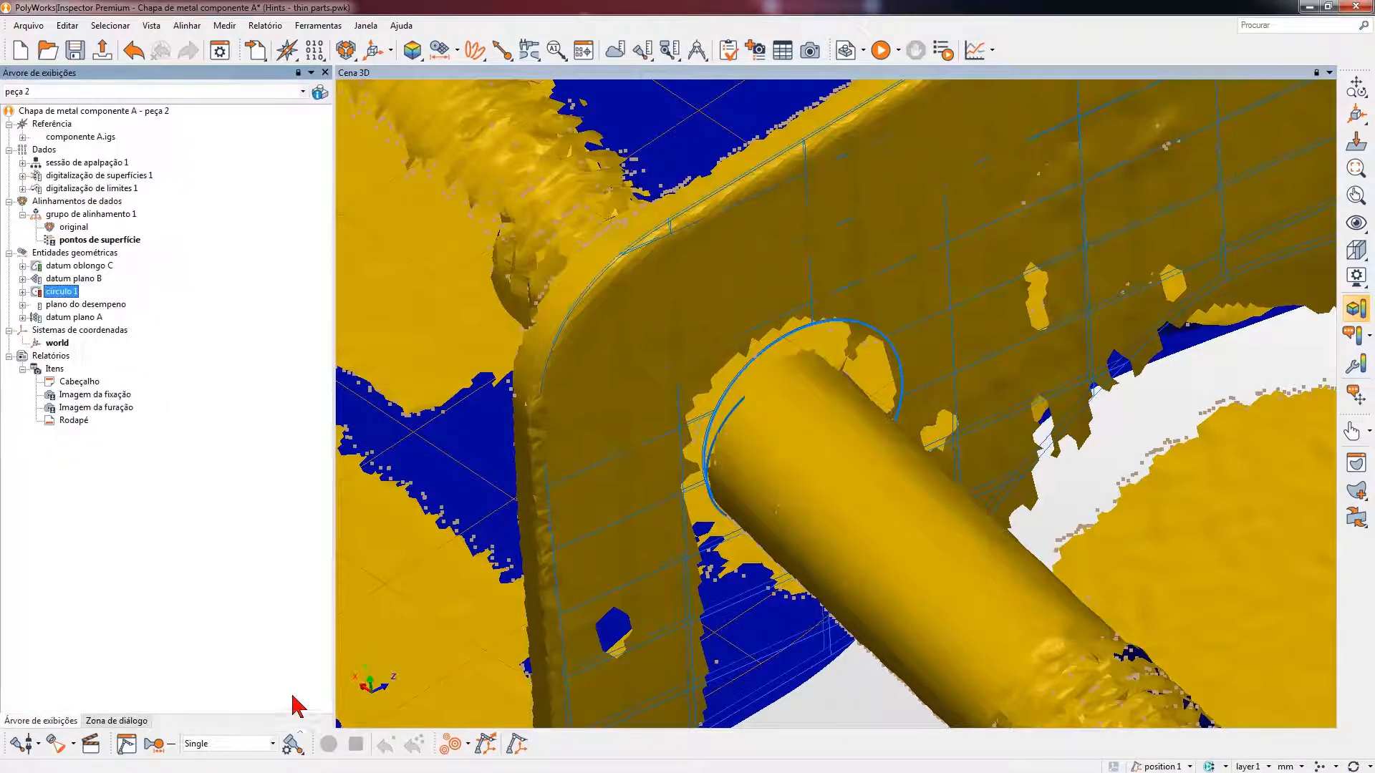
- Select the measured data points of círculo 1 and examine where they lie on the scanned pin
{"action": "left_click_drag", "start_coordinate": [811, 579], "coordinate": [752, 464]}
{"action": "scroll", "coordinate": [784, 452], "scroll_direction": "up", "scroll_amount": 4}
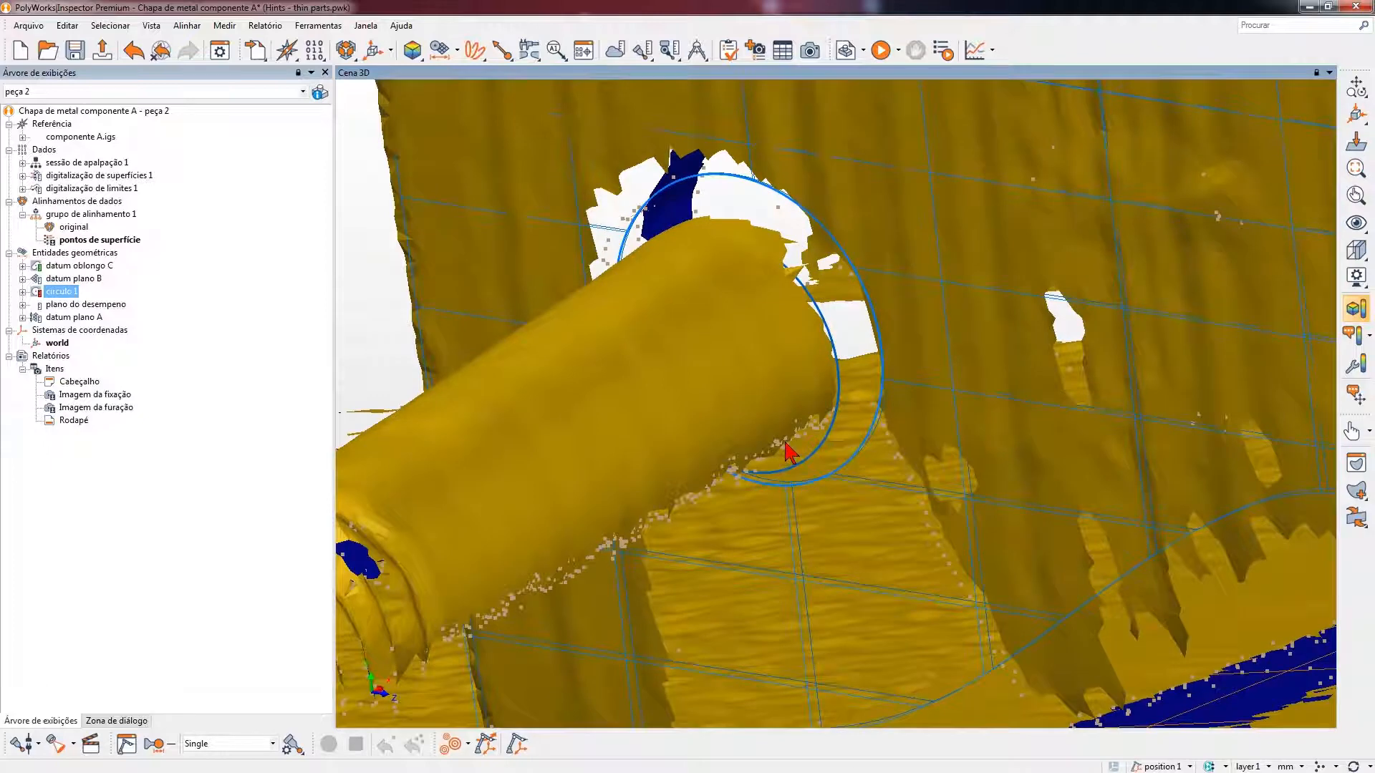
{"action": "right_click", "coordinate": [63, 292]}
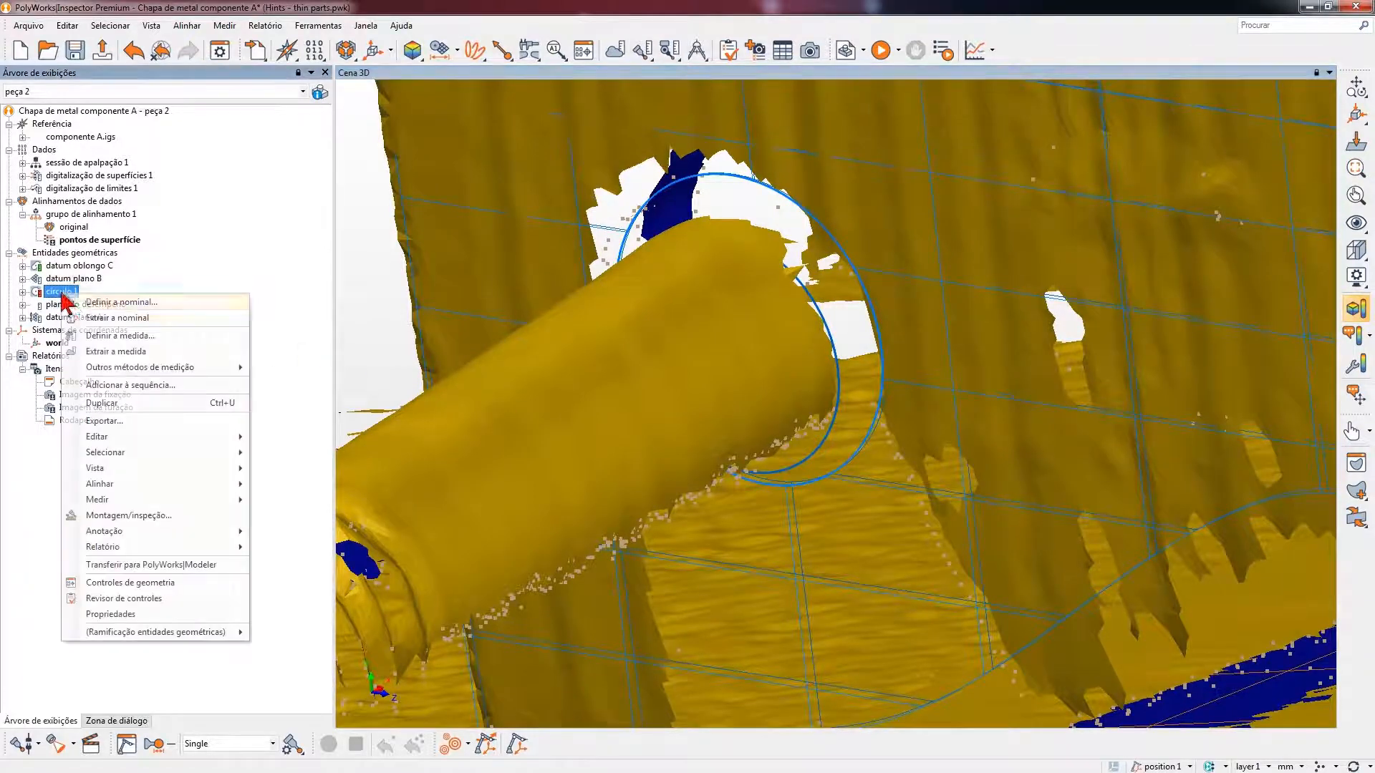
{"action": "mouse_move", "coordinate": [199, 453]}
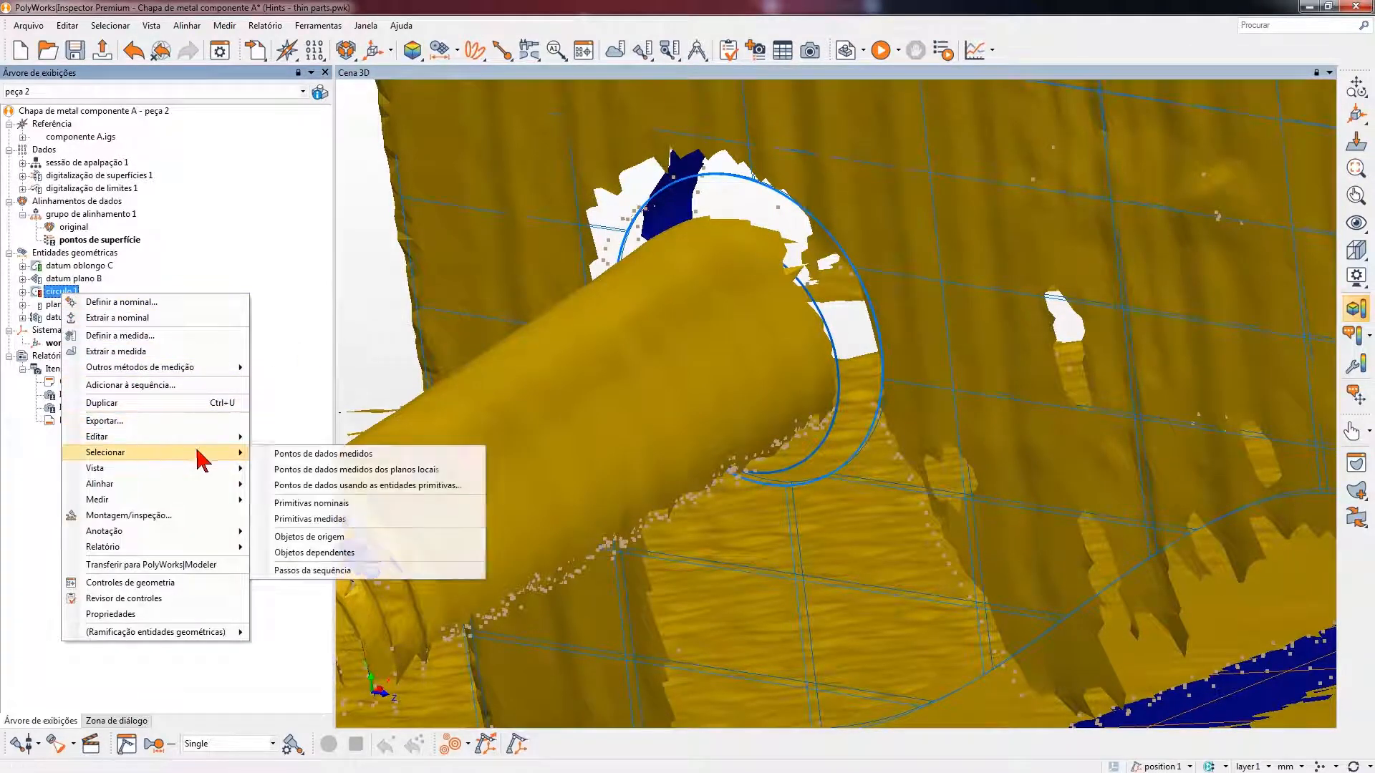
{"action": "left_click", "coordinate": [300, 453]}
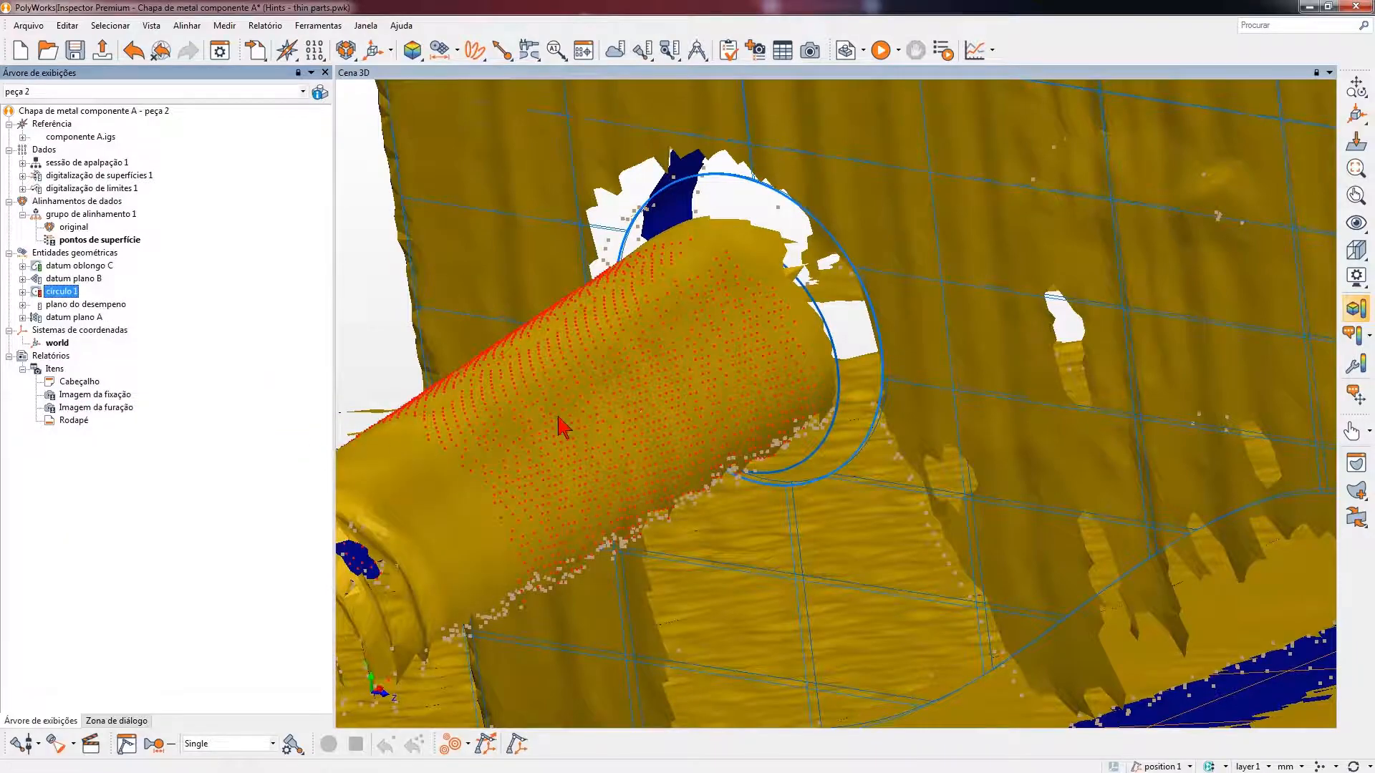
{"action": "scroll", "coordinate": [665, 419], "scroll_direction": "up", "scroll_amount": 2}
{"action": "left_click_drag", "start_coordinate": [666, 419], "coordinate": [666, 386]}
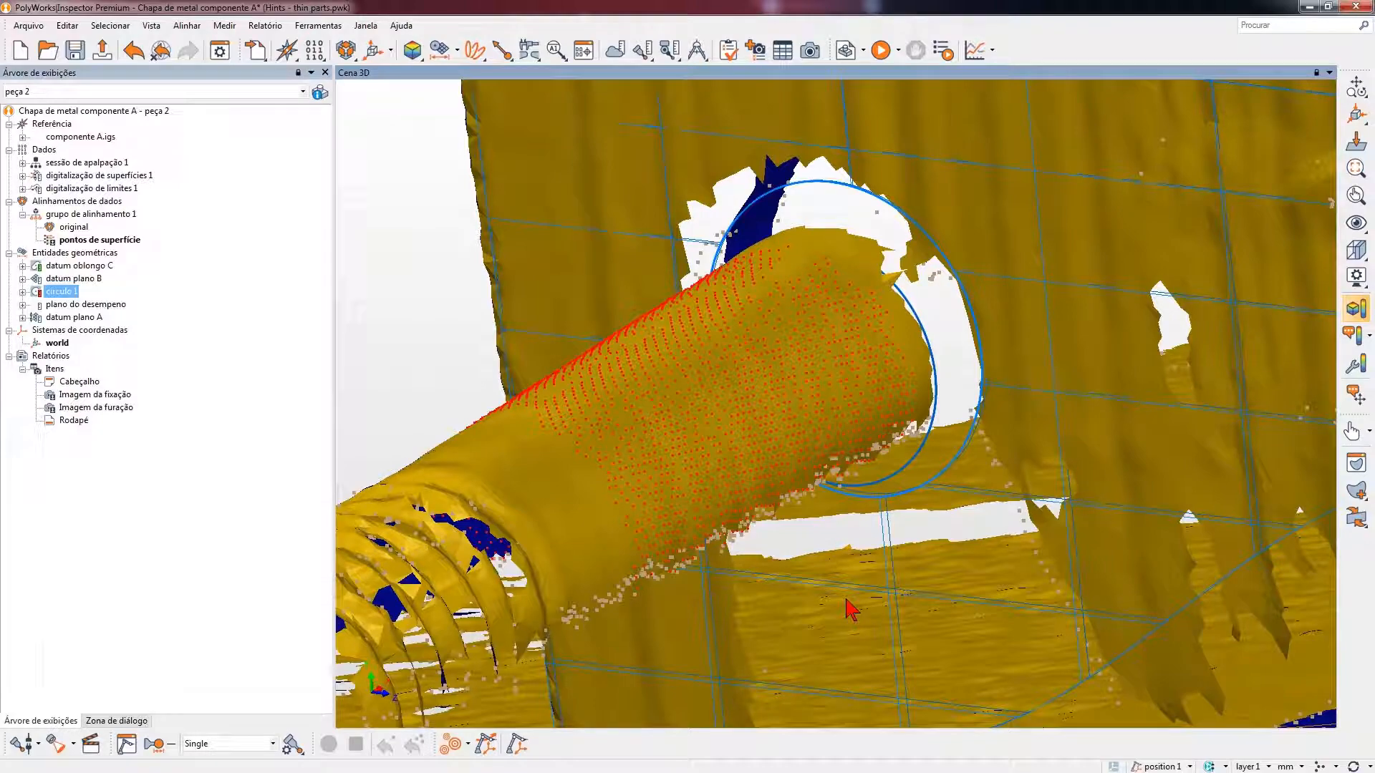
{"action": "left_click", "coordinate": [237, 565]}
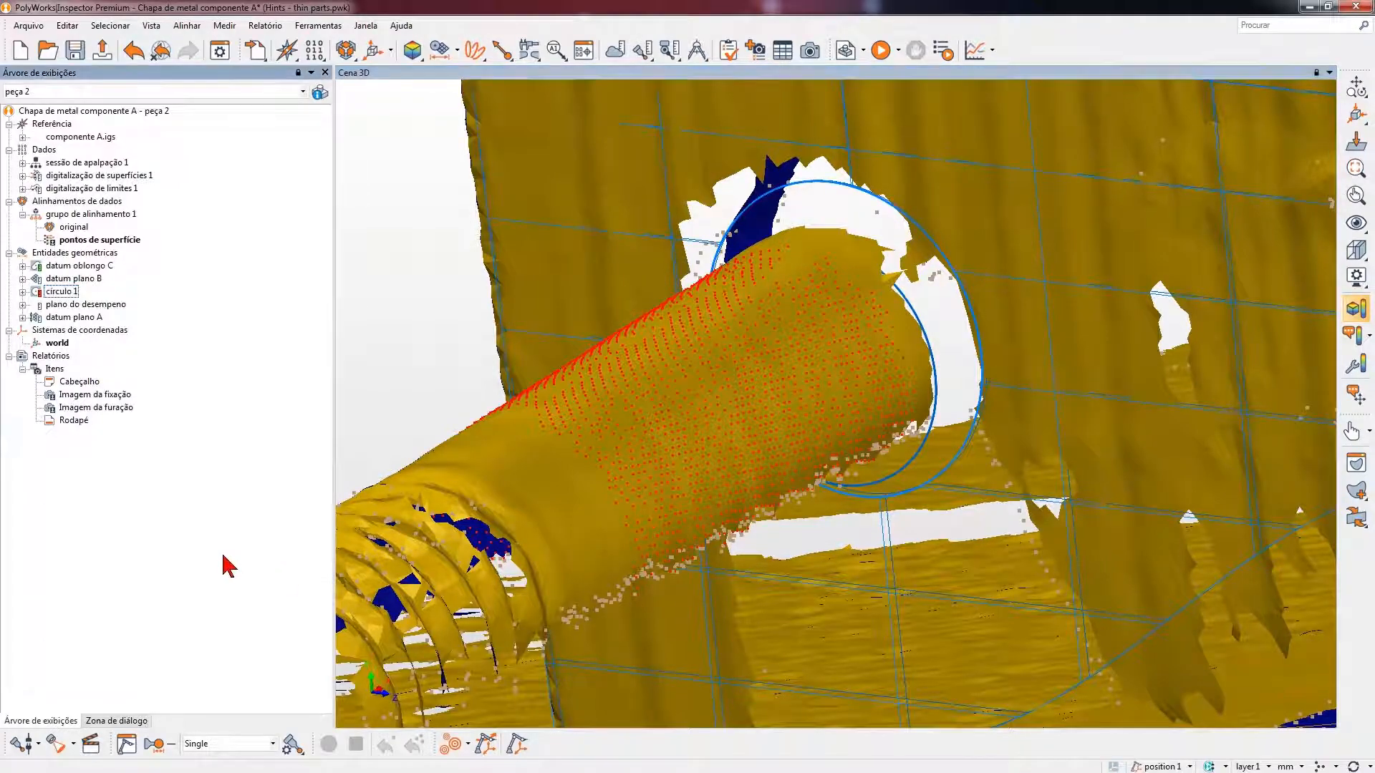
- Select the measured data points of plano do desempeno and examine which scanned surface they lie on
{"action": "scroll", "coordinate": [723, 492], "scroll_direction": "down", "scroll_amount": 3}
{"action": "scroll", "coordinate": [718, 483], "scroll_direction": "down", "scroll_amount": 4}
{"action": "left_click_drag", "start_coordinate": [718, 485], "coordinate": [786, 460]}
{"action": "left_click_drag", "start_coordinate": [521, 474], "coordinate": [562, 510]}
{"action": "middle_click_drag", "start_coordinate": [591, 518], "coordinate": [730, 458]}
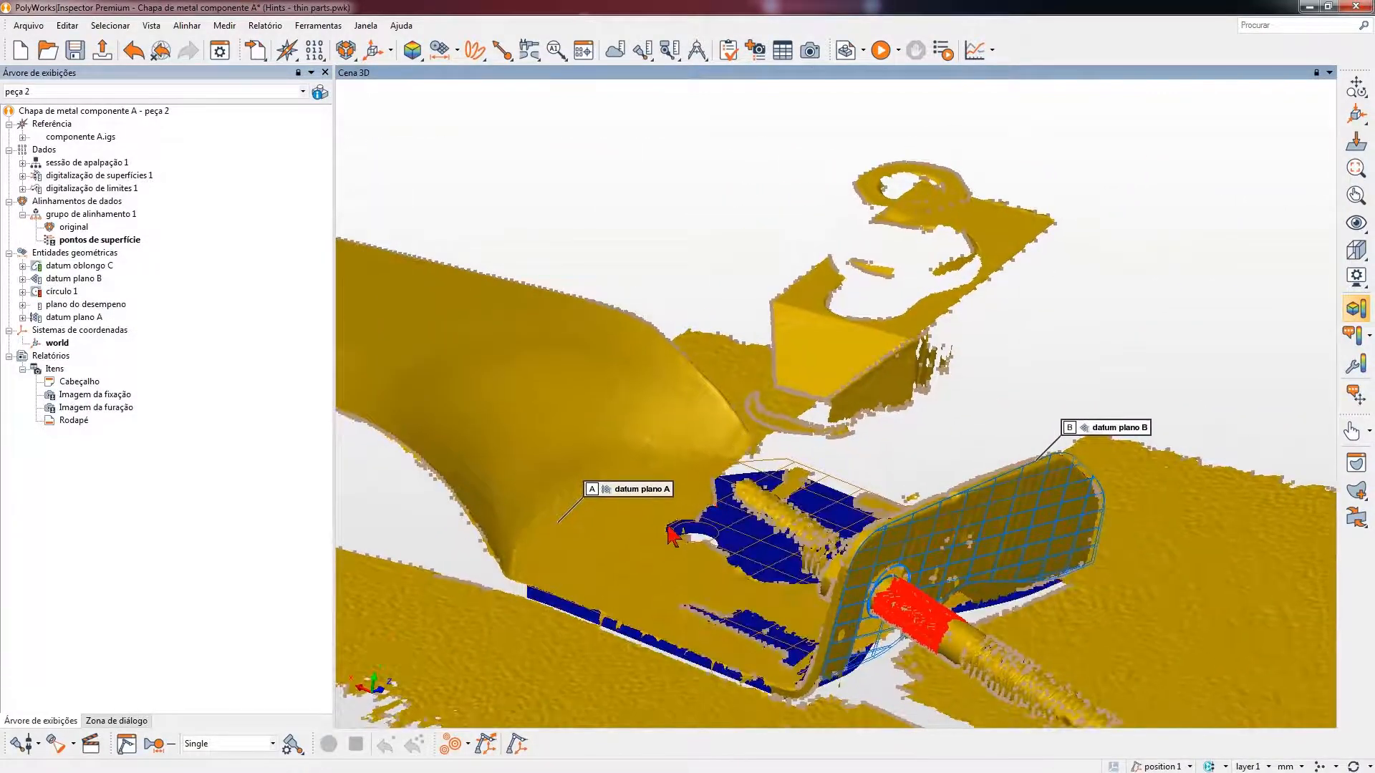
{"action": "left_click_drag", "start_coordinate": [667, 528], "coordinate": [714, 582]}
{"action": "middle_click_drag", "start_coordinate": [708, 536], "coordinate": [713, 426]}
{"action": "scroll", "coordinate": [723, 479], "scroll_direction": "up", "scroll_amount": 4}
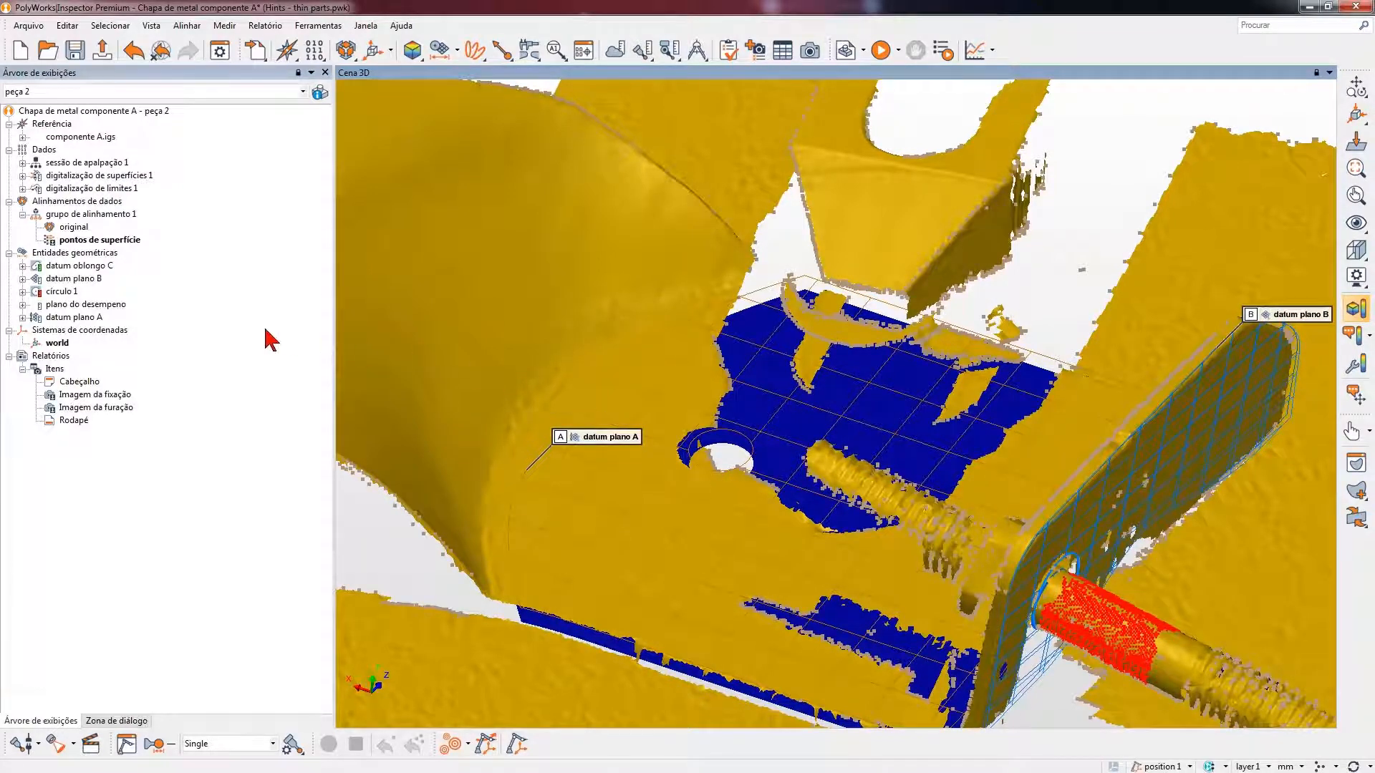
{"action": "right_click", "coordinate": [88, 307]}
{"action": "mouse_move", "coordinate": [239, 469]}
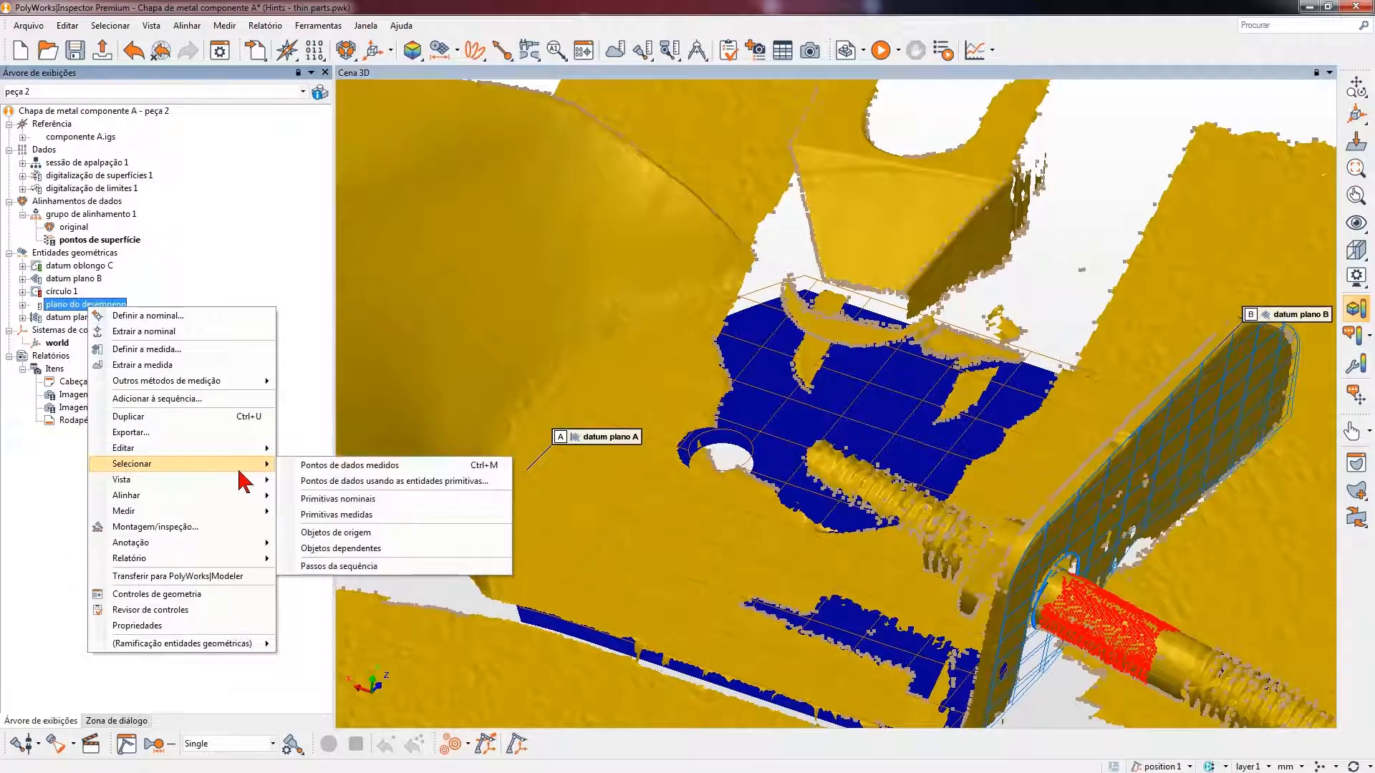
{"action": "left_click", "coordinate": [355, 466]}
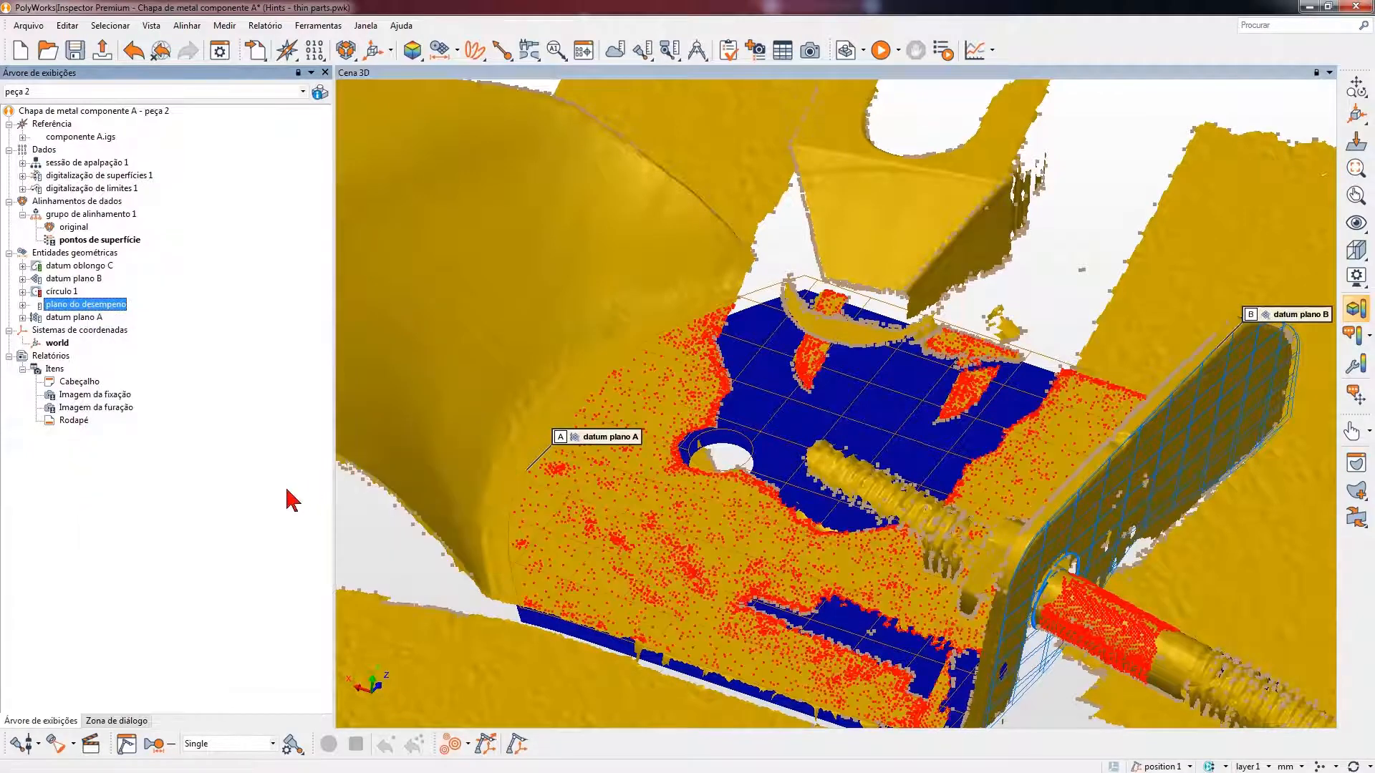
{"action": "middle_click_drag", "start_coordinate": [801, 471], "coordinate": [748, 388]}
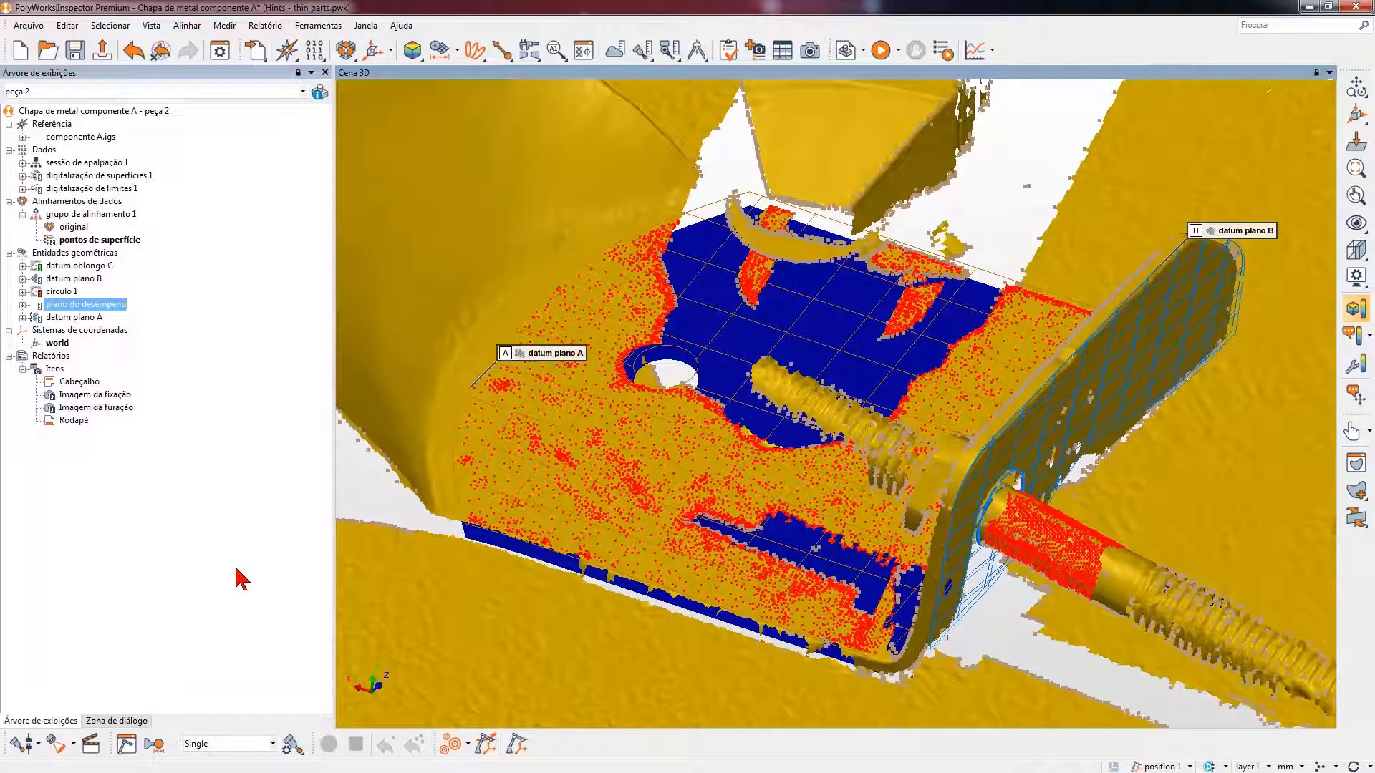
- Restore the display of plano do desempeno in the 3D scene
{"action": "right_click", "coordinate": [126, 313]}
{"action": "mouse_move", "coordinate": [229, 479]}
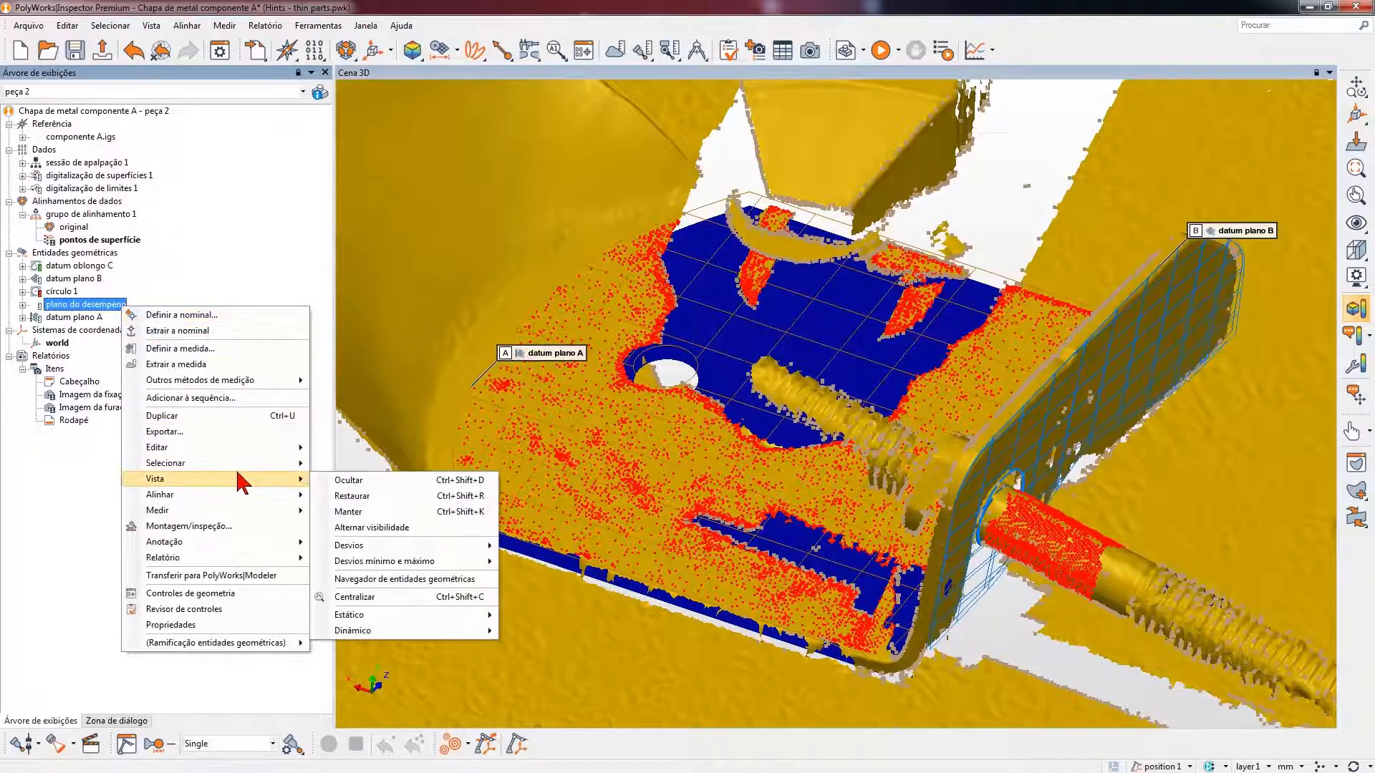
{"action": "left_click", "coordinate": [377, 496]}
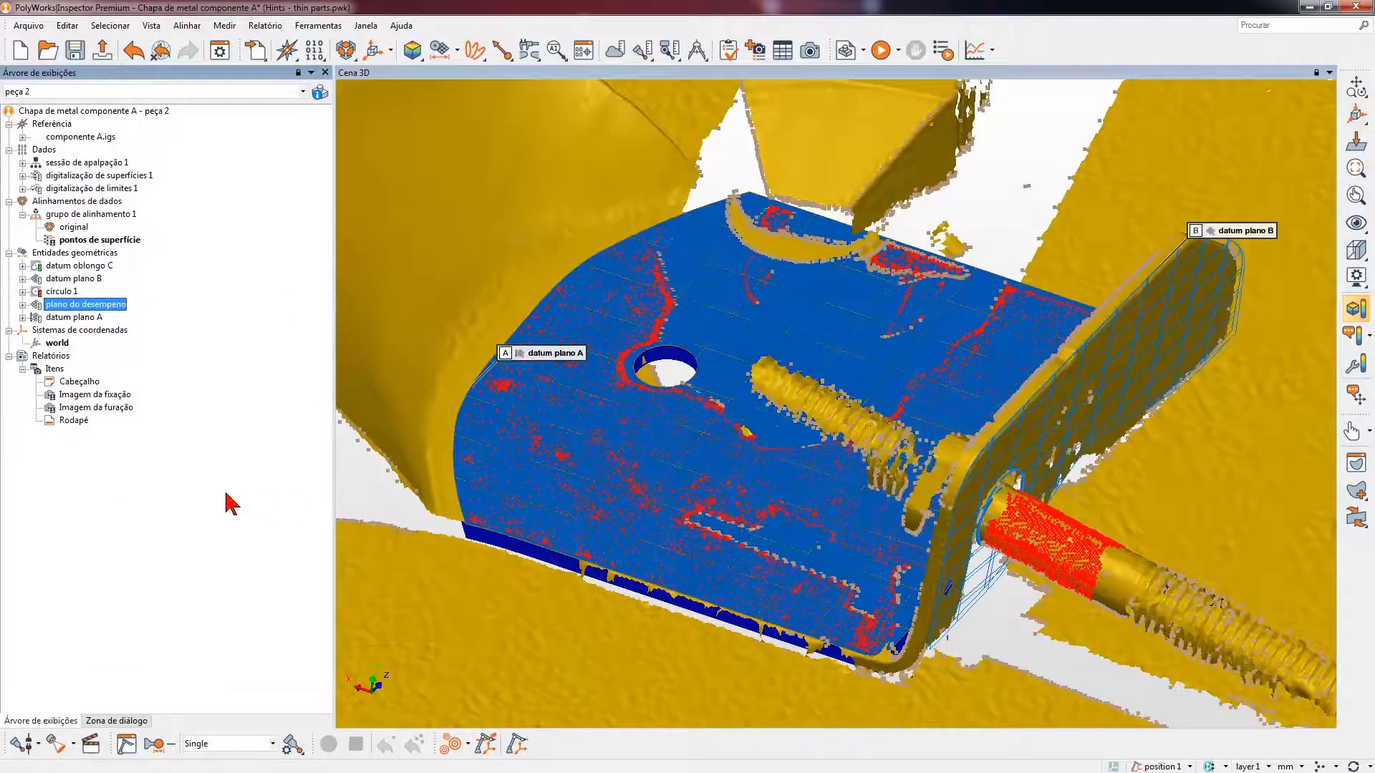
- Trim the nominal plane of plano do desempeno (Recortar) to a closed U-shaped polyline on the table surface, running around the outside of the part
{"action": "left_click", "coordinate": [23, 304]}
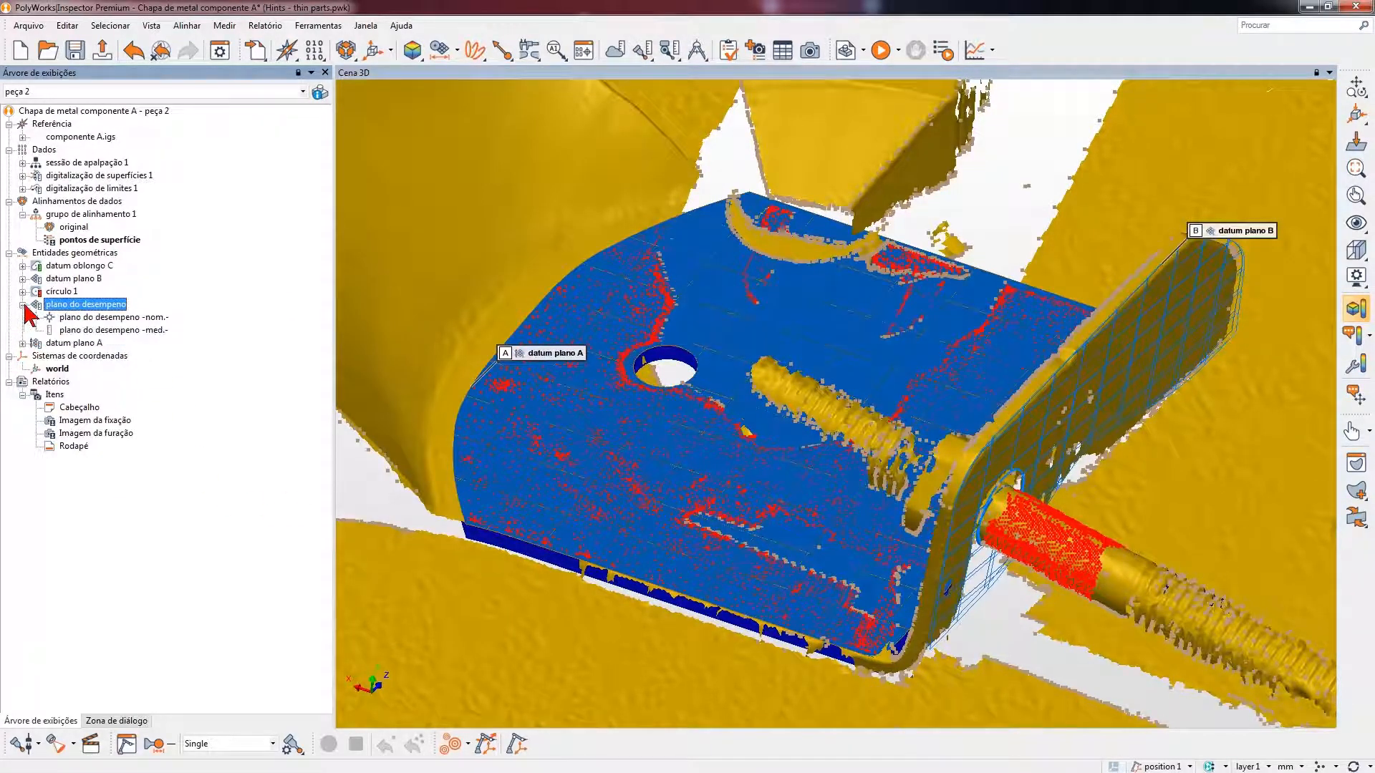
{"action": "left_click", "coordinate": [132, 319]}
{"action": "right_click", "coordinate": [133, 321]}
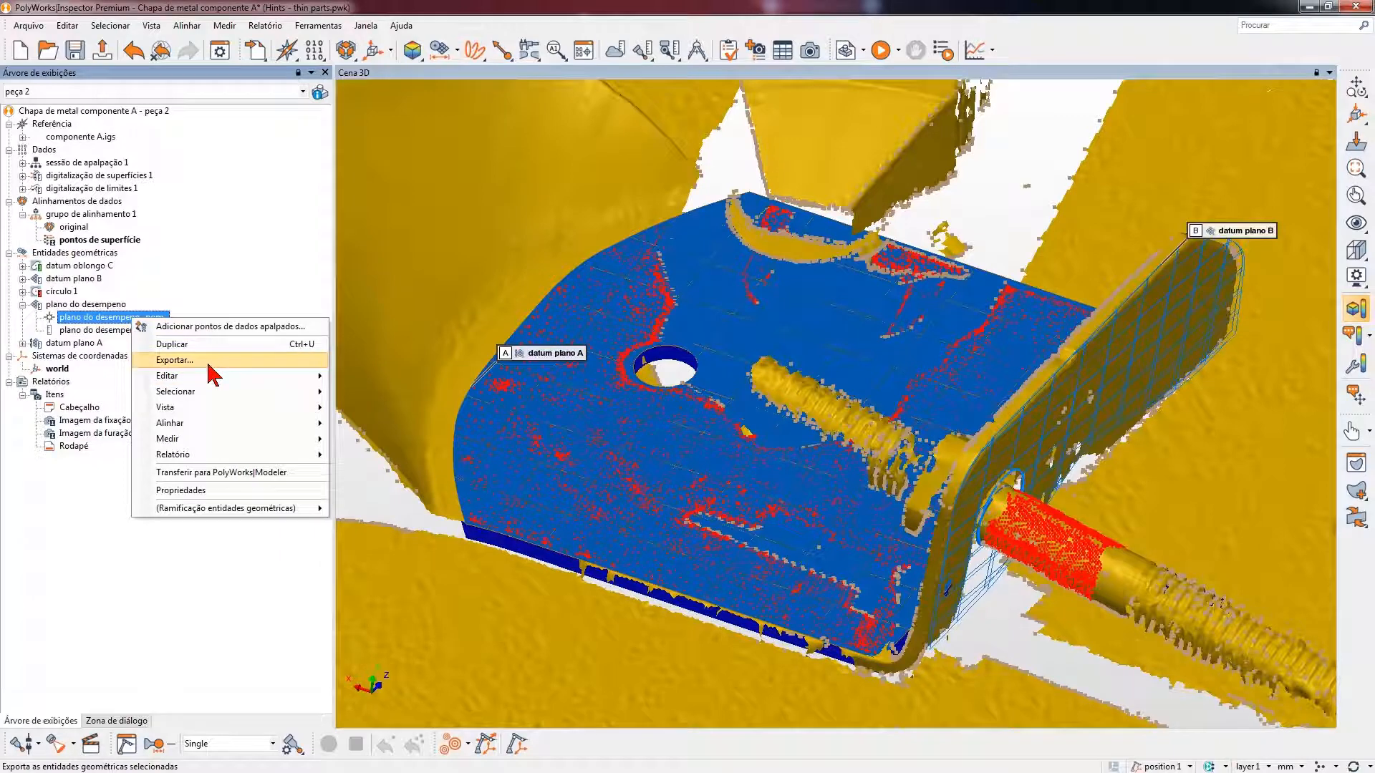
{"action": "mouse_move", "coordinate": [229, 378]}
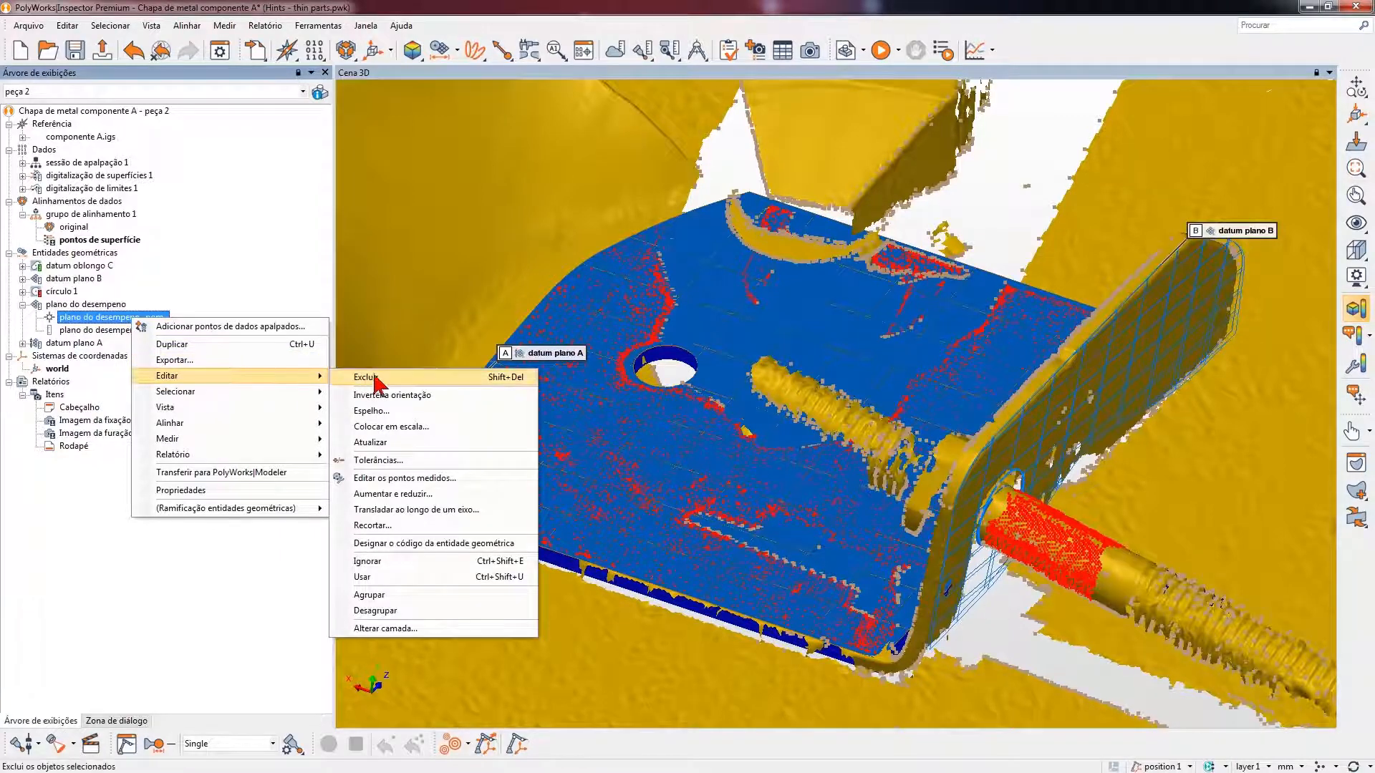
{"action": "left_click", "coordinate": [412, 526]}
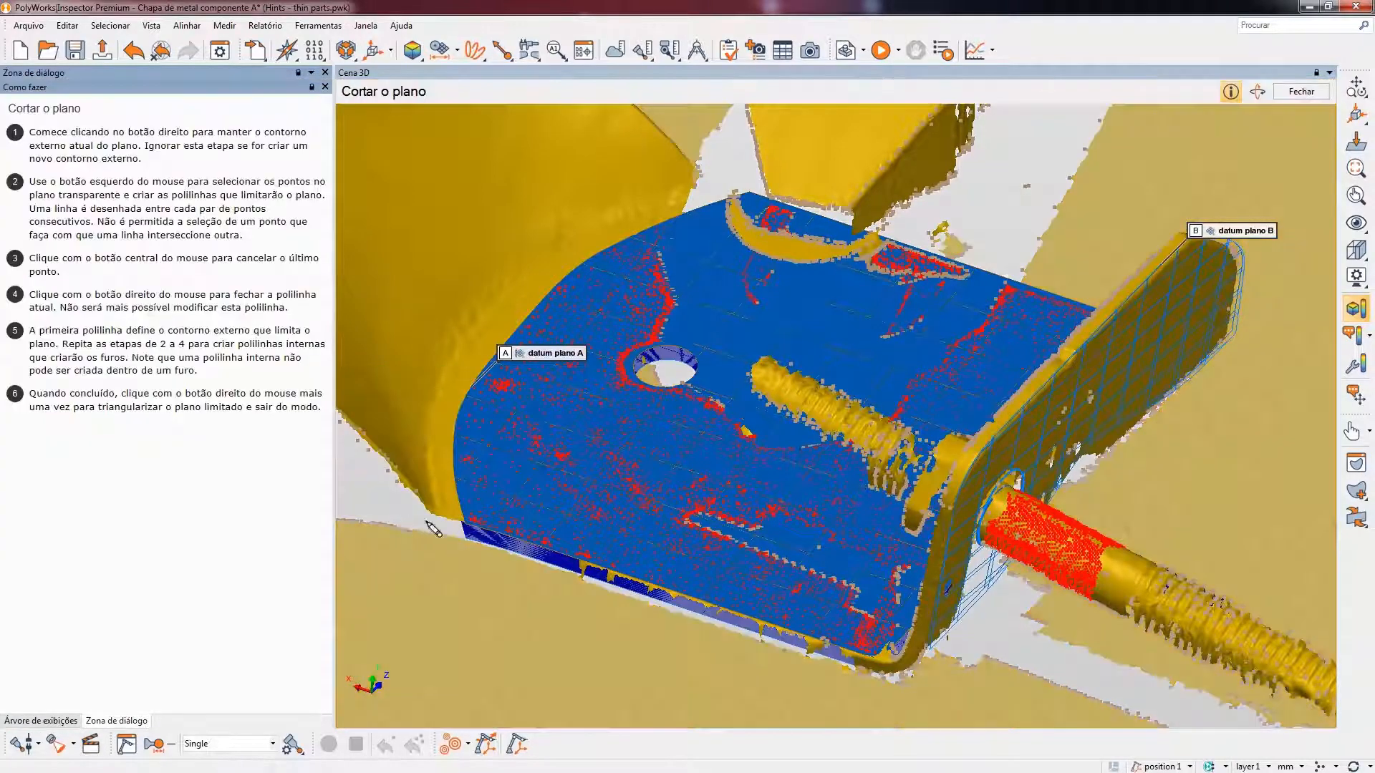
{"action": "key", "text": "space"}
{"action": "scroll", "coordinate": [776, 457], "scroll_direction": "down", "scroll_amount": 5}
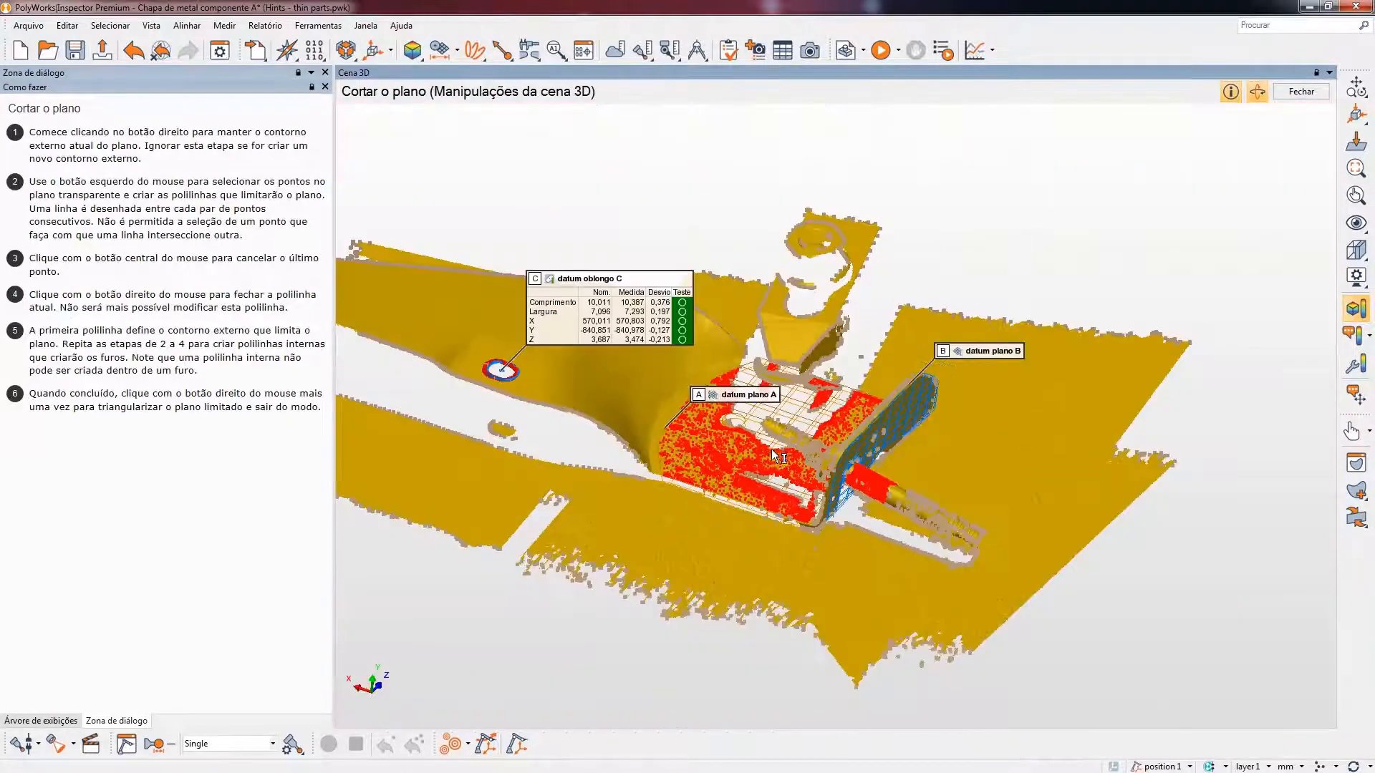
{"action": "middle_click_drag", "start_coordinate": [777, 458], "coordinate": [762, 440]}
{"action": "left_click_drag", "start_coordinate": [762, 441], "coordinate": [737, 456]}
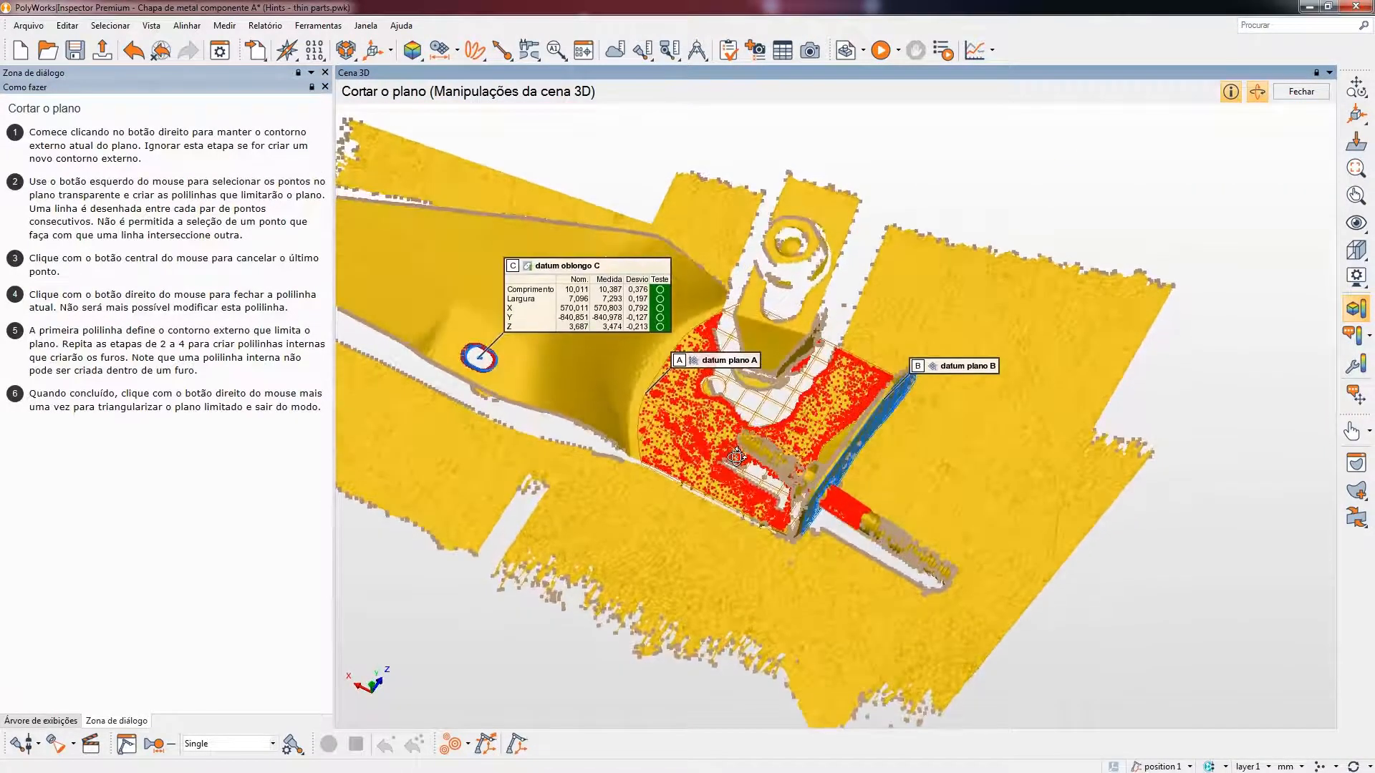
{"action": "key", "text": "space"}
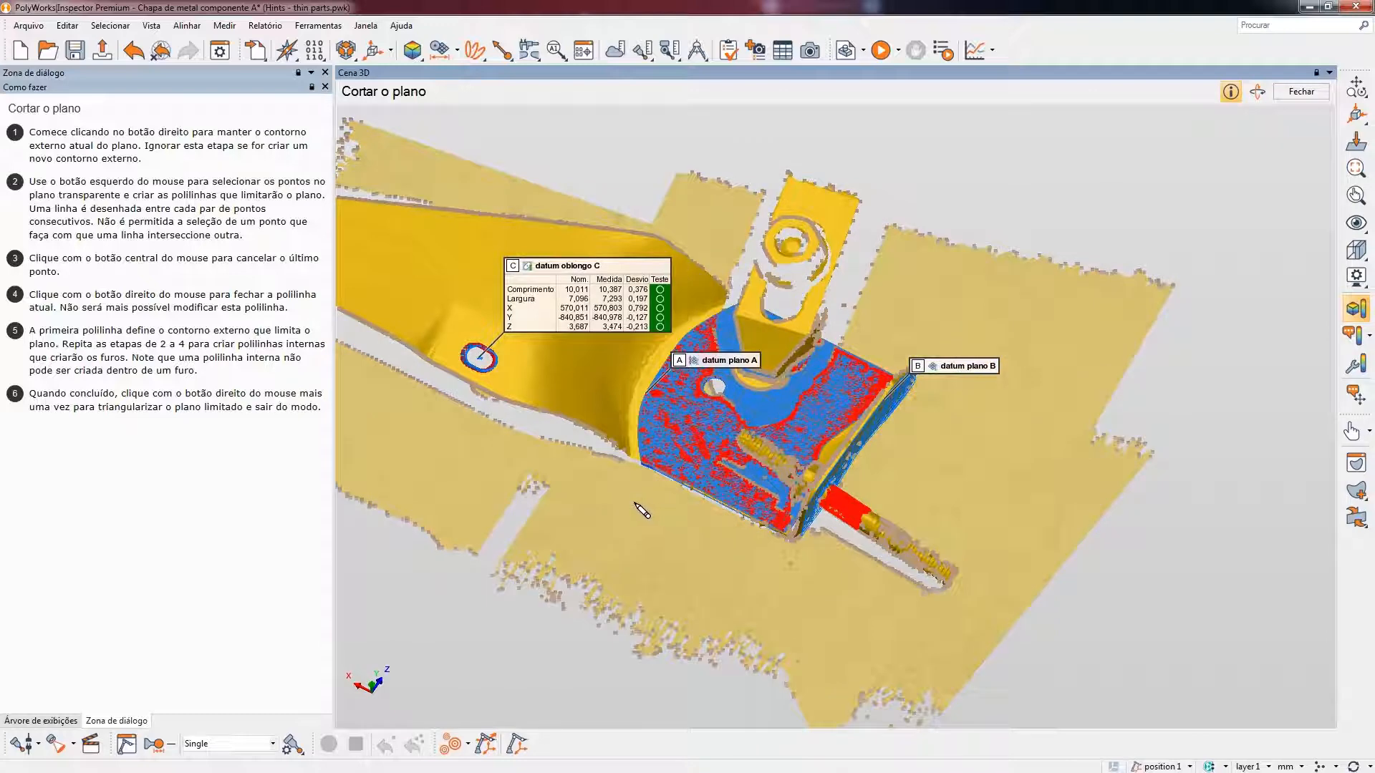
{"action": "left_click", "coordinate": [633, 504]}
{"action": "left_click", "coordinate": [612, 541]}
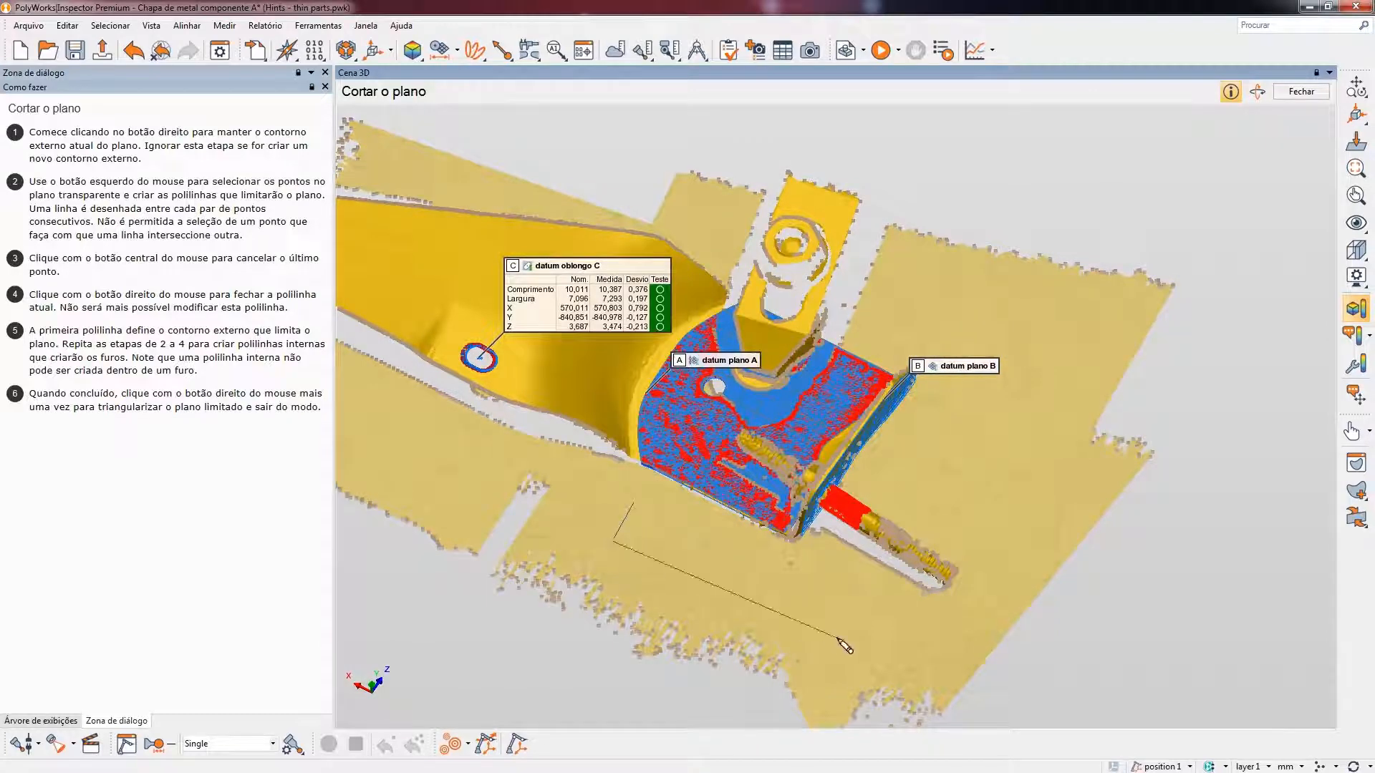
{"action": "left_click", "coordinate": [838, 636]}
{"action": "left_click", "coordinate": [1036, 344]}
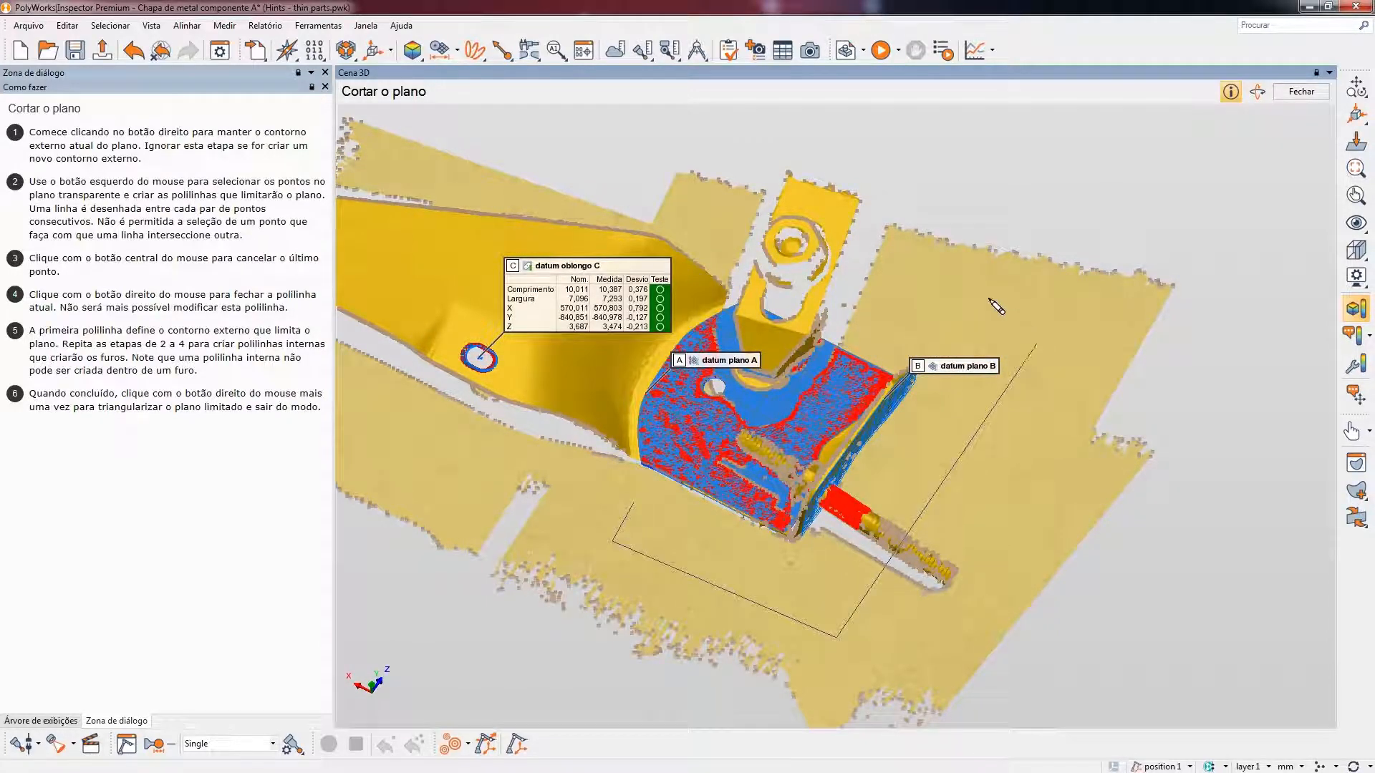
{"action": "left_click", "coordinate": [894, 251]}
{"action": "left_click", "coordinate": [859, 329]}
{"action": "left_click", "coordinate": [940, 379]}
{"action": "left_click", "coordinate": [800, 574]}
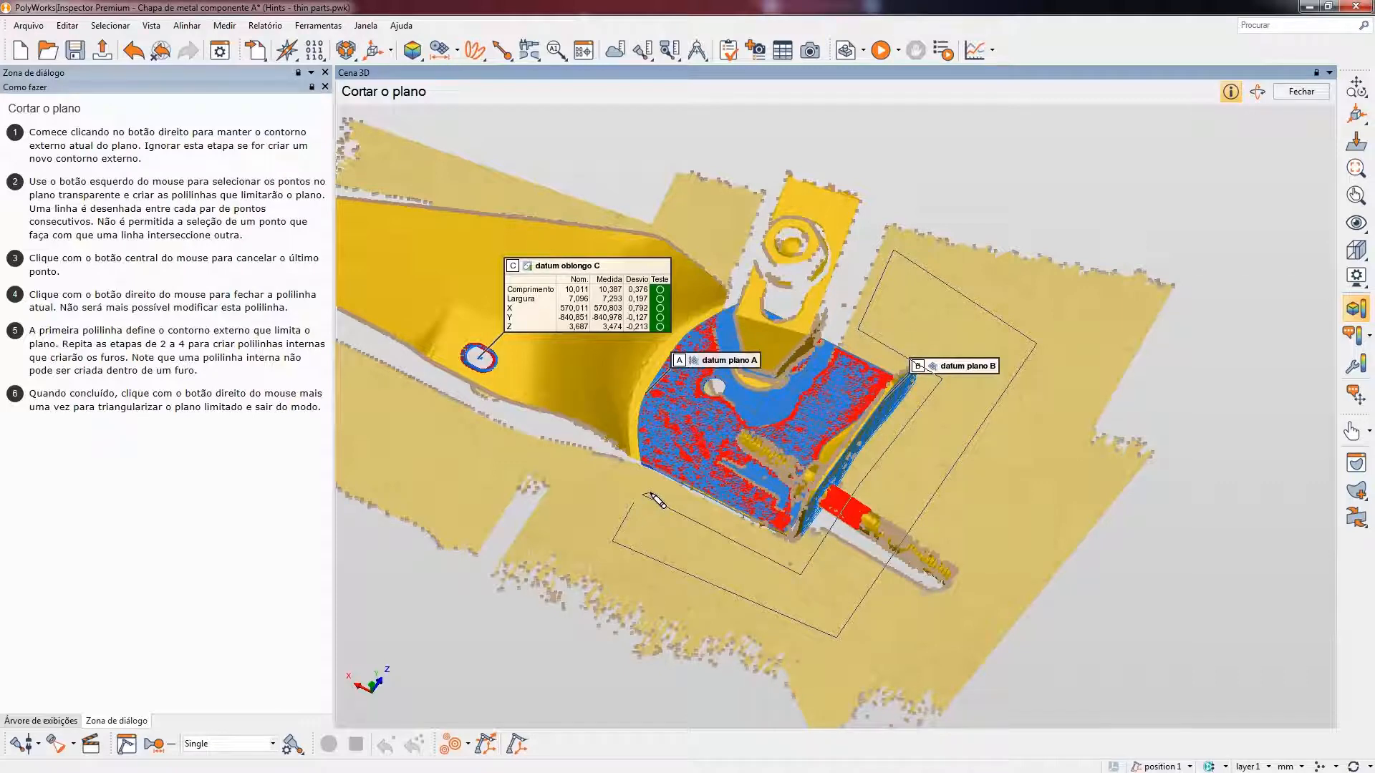
{"action": "left_click", "coordinate": [646, 495]}
{"action": "right_click", "coordinate": [672, 536]}
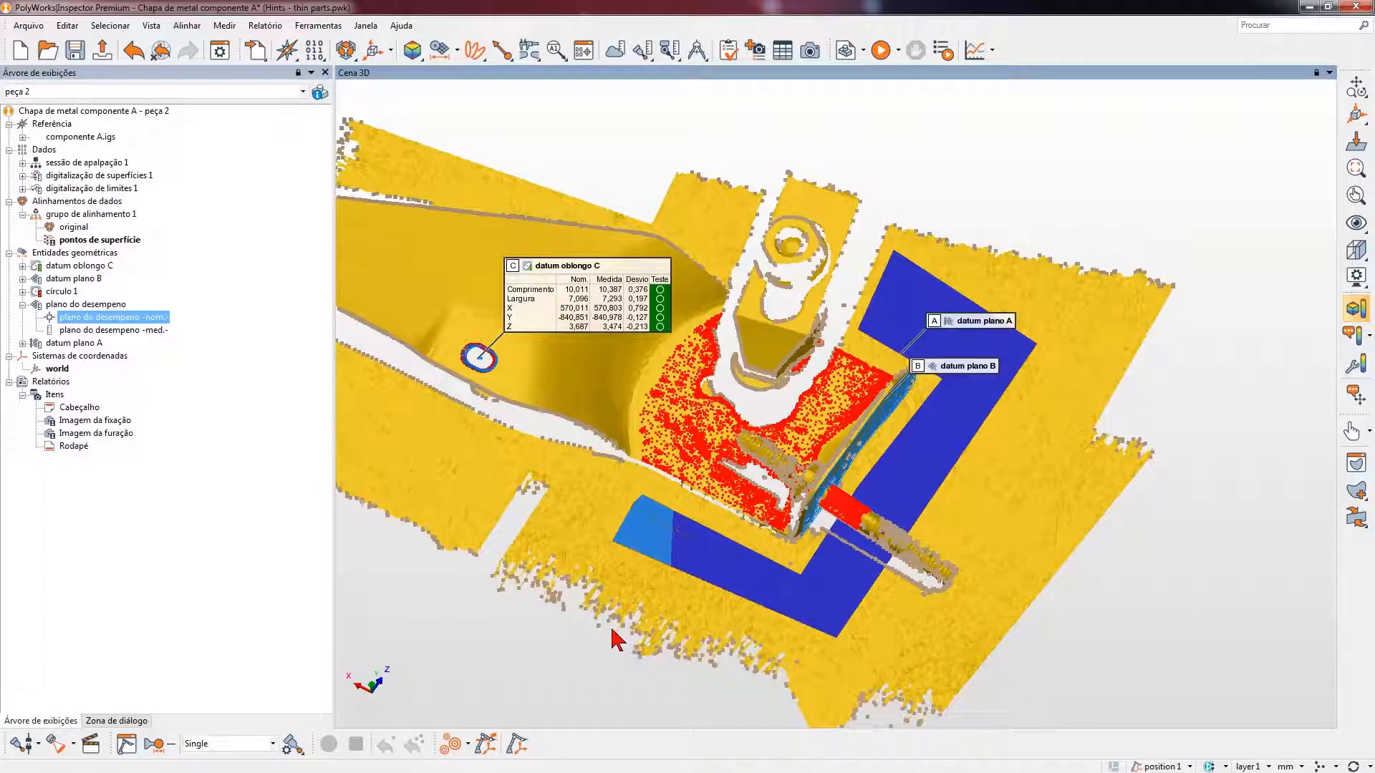
- Clear the existing point selection, select only the measured data points of plano do desempeno and examine where they lie on the table
{"action": "left_click", "coordinate": [84, 305]}
{"action": "right_click", "coordinate": [82, 306]}
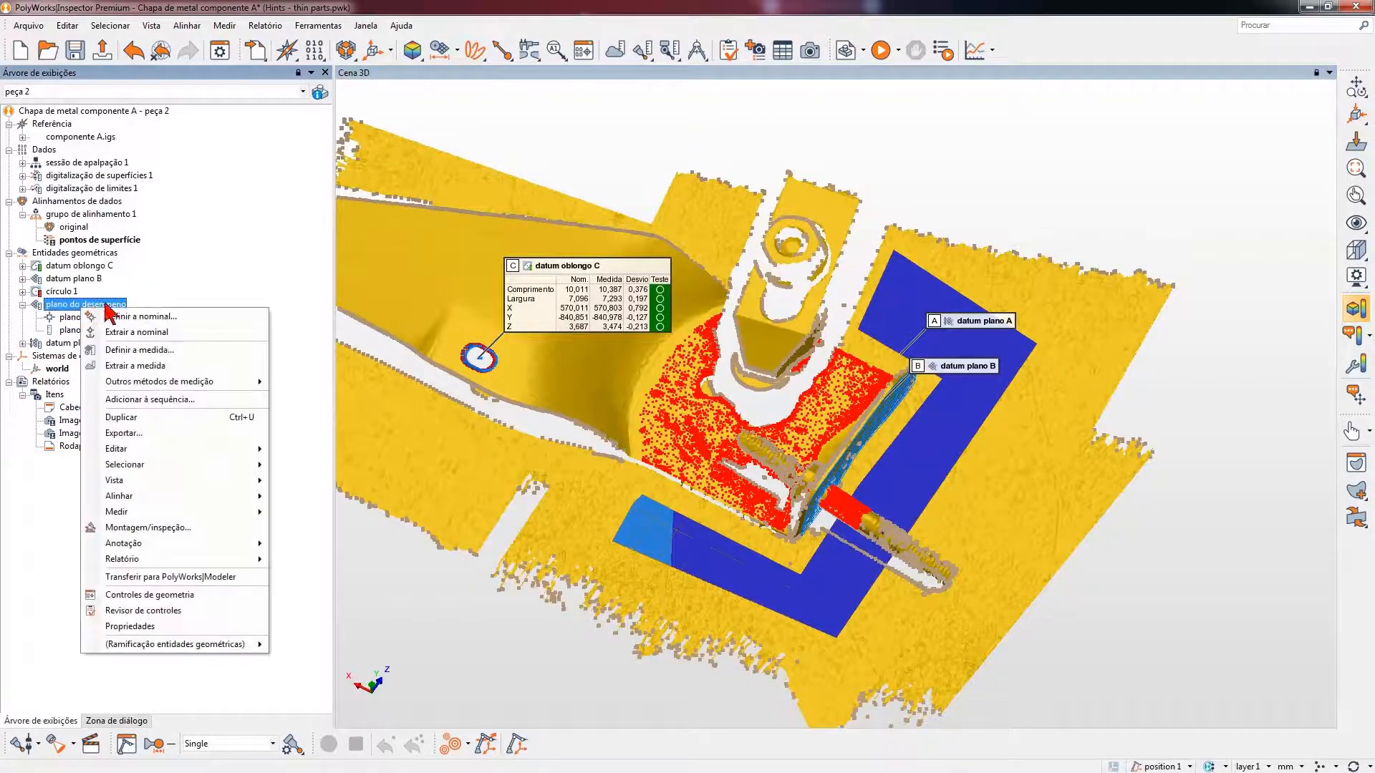
{"action": "mouse_move", "coordinate": [237, 465]}
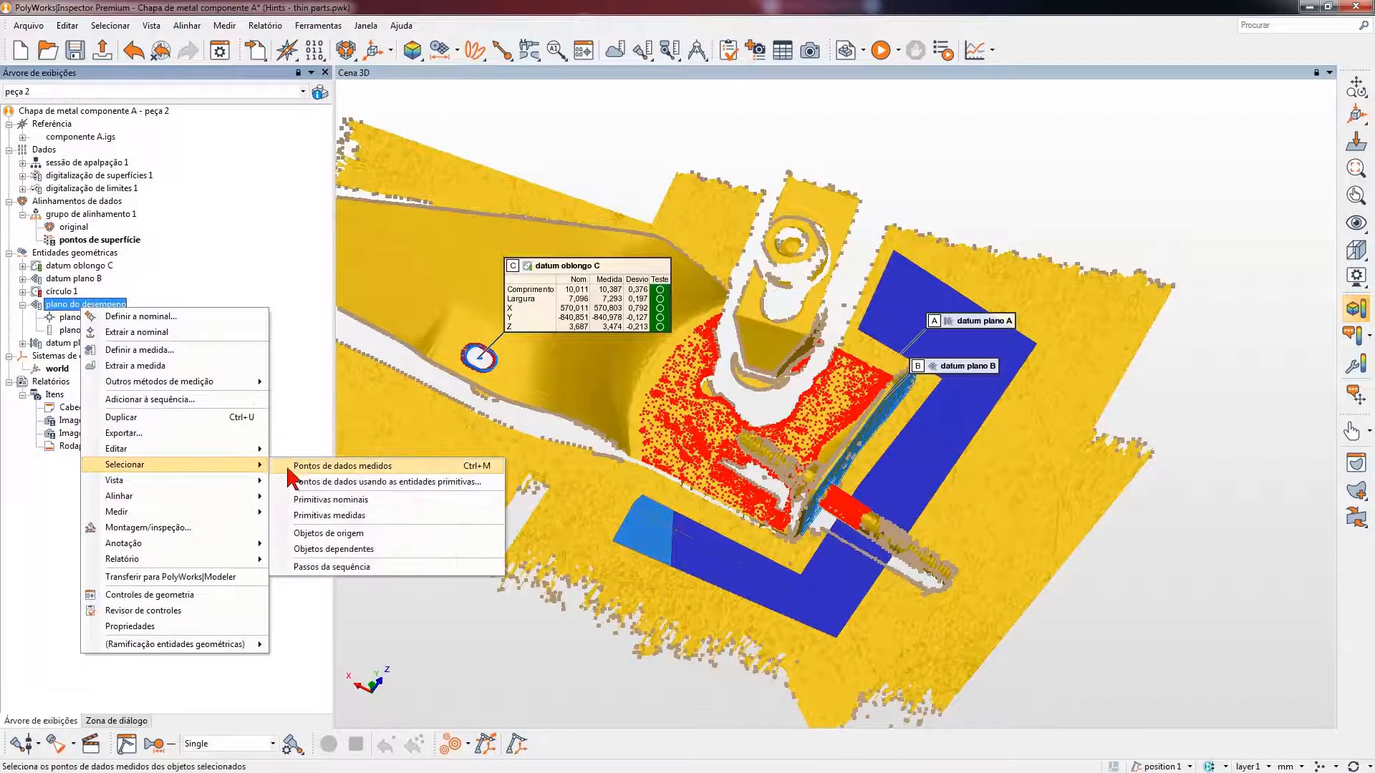
{"action": "left_click", "coordinate": [331, 467]}
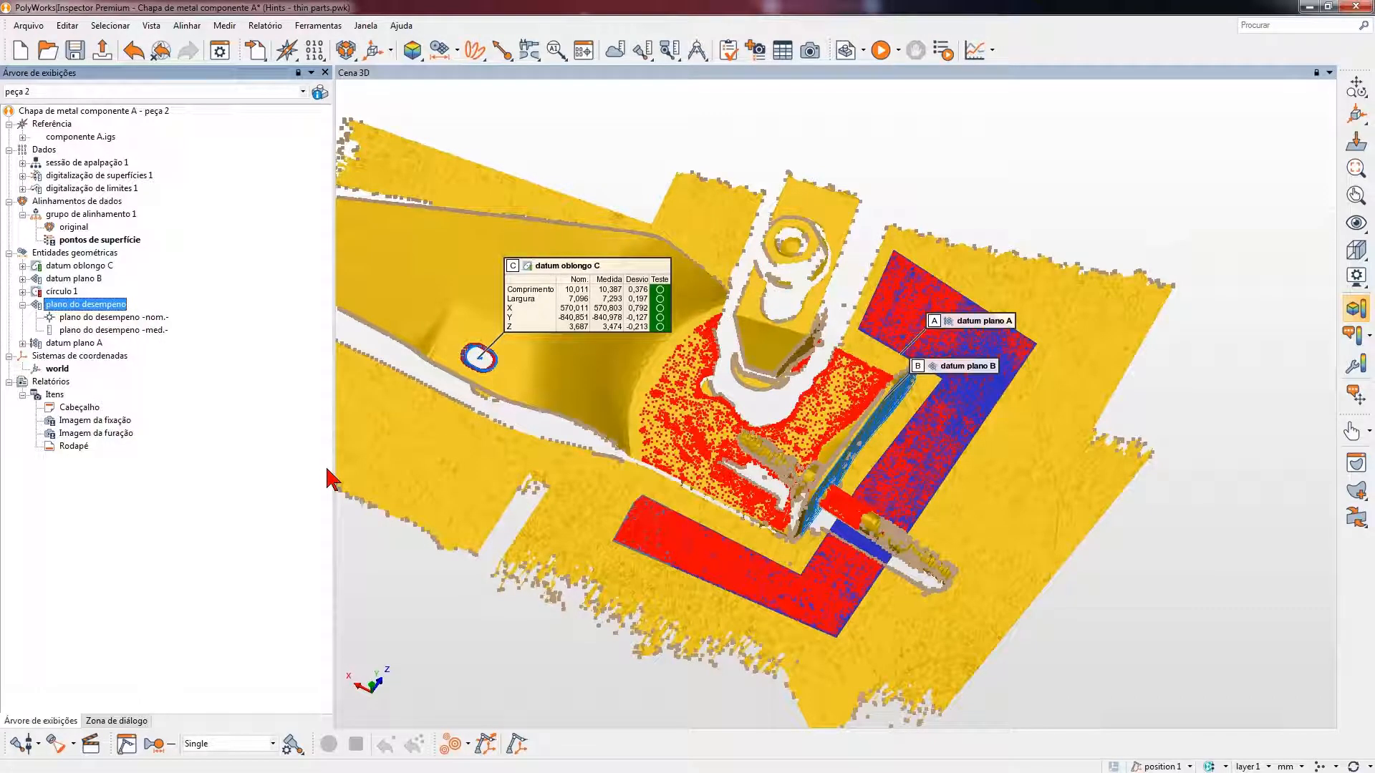
{"action": "key", "text": "Delete"}
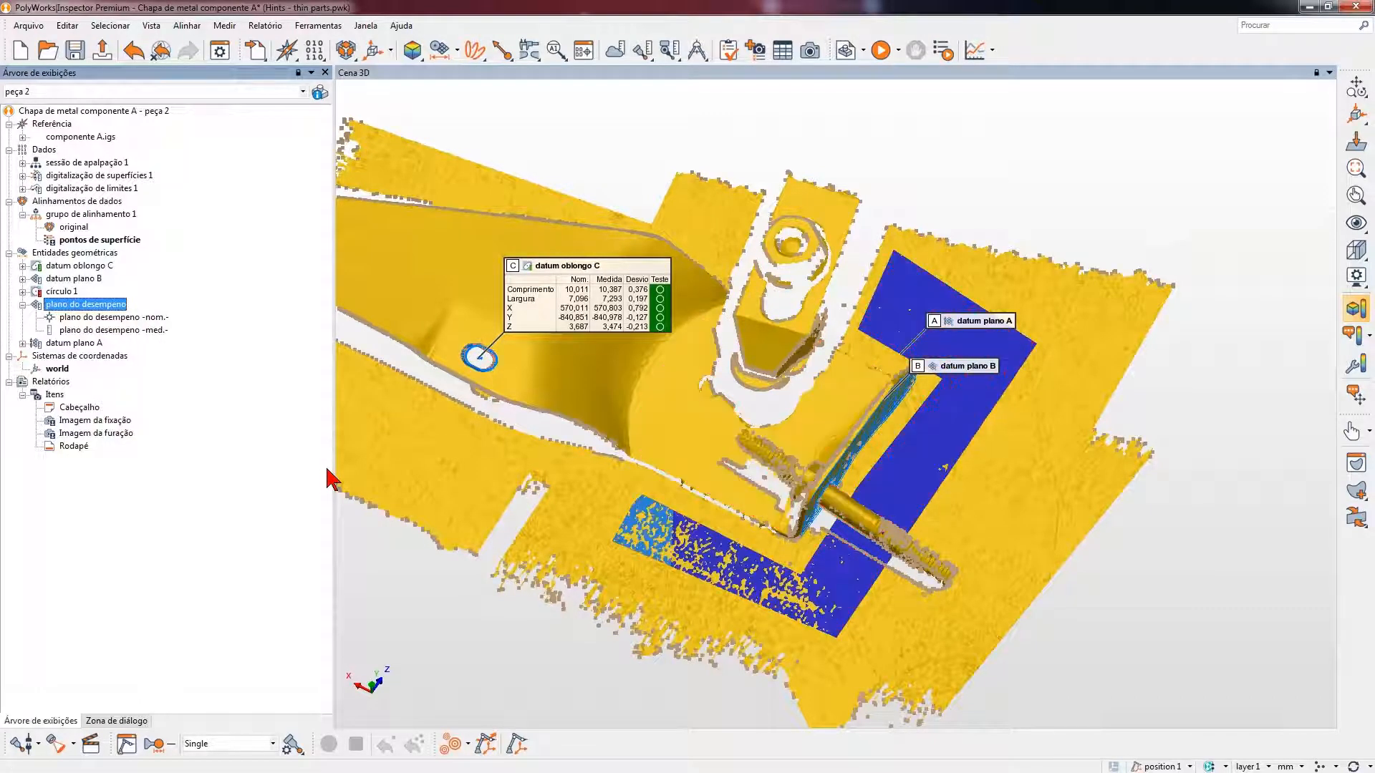
{"action": "right_click", "coordinate": [109, 310]}
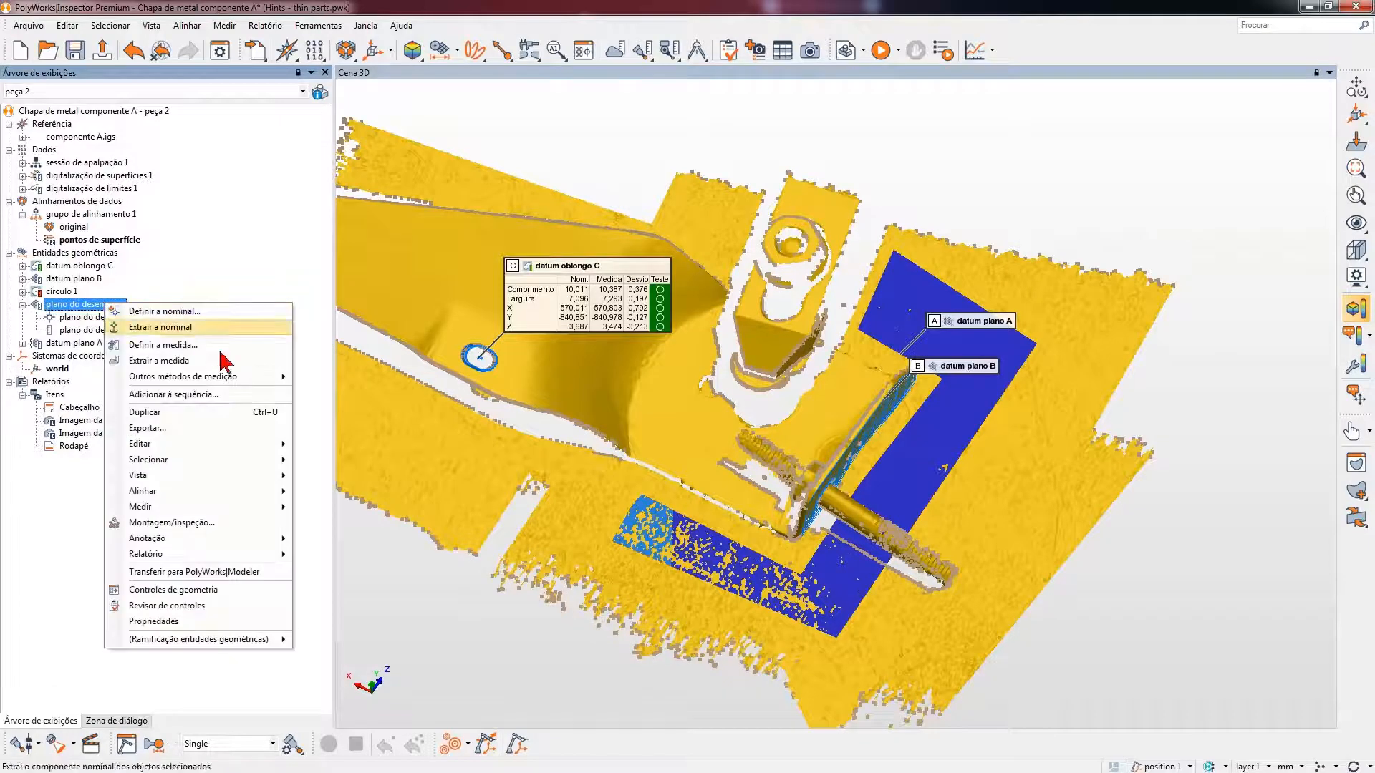
{"action": "mouse_move", "coordinate": [281, 459]}
{"action": "left_click", "coordinate": [328, 462]}
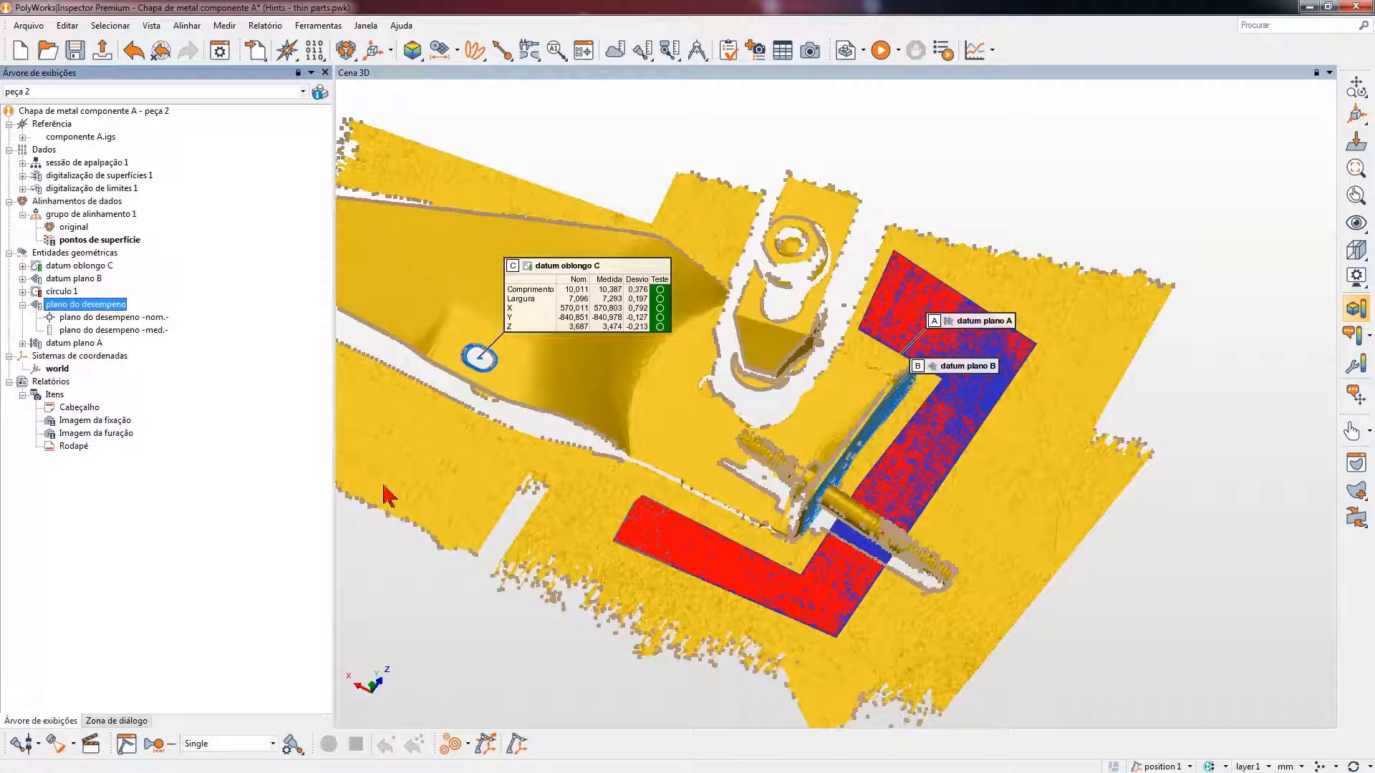
{"action": "middle_click_drag", "start_coordinate": [732, 514], "coordinate": [701, 474]}
{"action": "left_click_drag", "start_coordinate": [701, 474], "coordinate": [716, 435]}
{"action": "scroll", "coordinate": [718, 439], "scroll_direction": "up", "scroll_amount": 3}
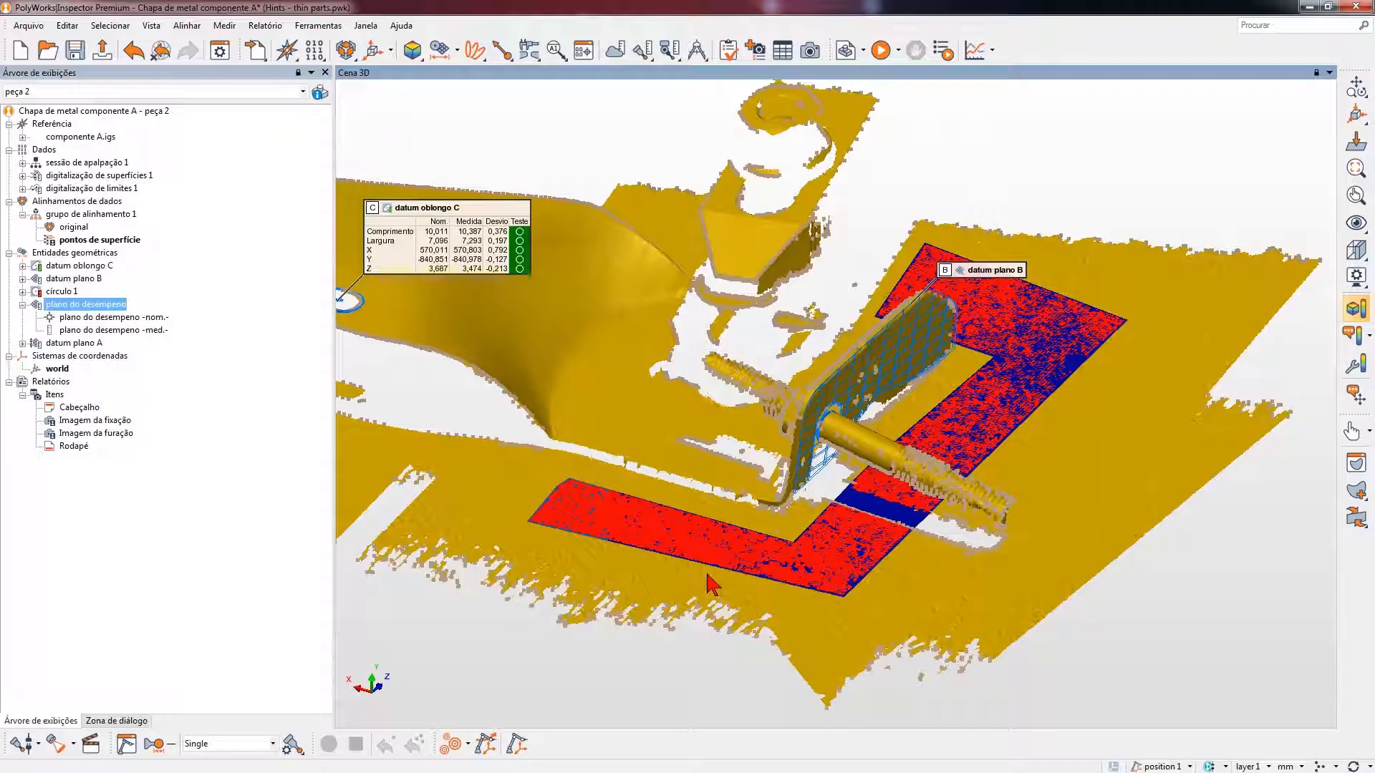
- Save the project and create a part template named Escaneamento from the current part, with a propagation link to peça 2
{"action": "left_click", "coordinate": [863, 50]}
{"action": "left_click", "coordinate": [847, 107]}
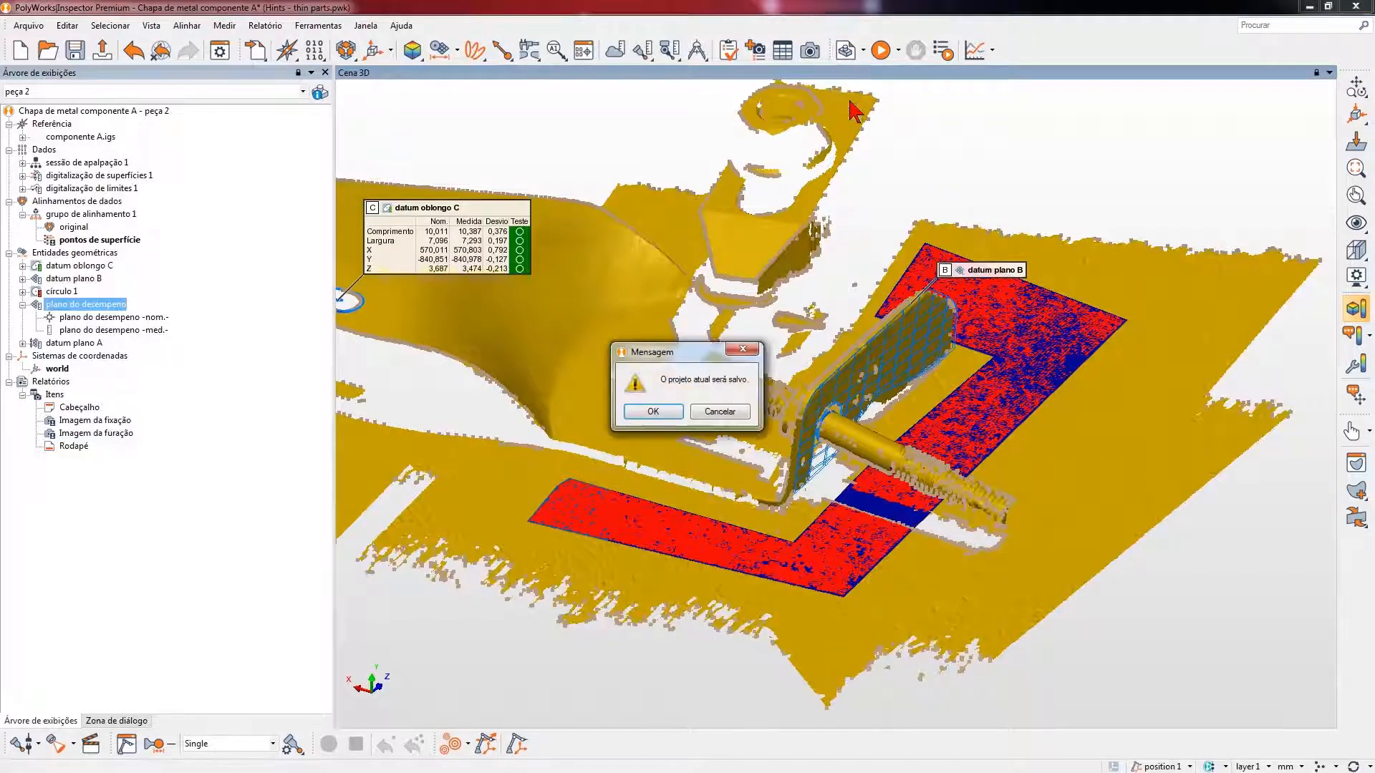
{"action": "left_click", "coordinate": [648, 413]}
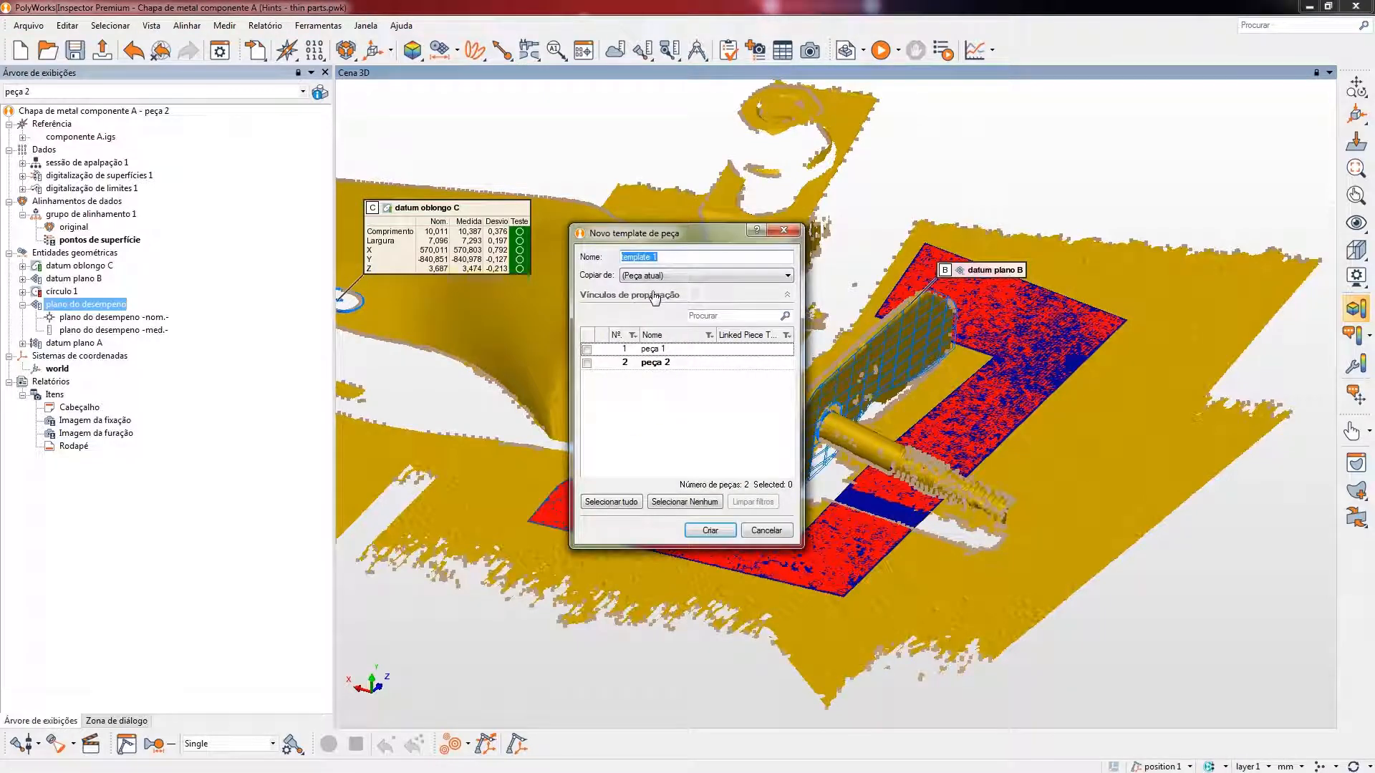
{"action": "type", "text": "escaneamento"}
{"action": "left_click", "coordinate": [623, 257]}
{"action": "key", "text": "Delete"}
{"action": "type", "text": "E"}
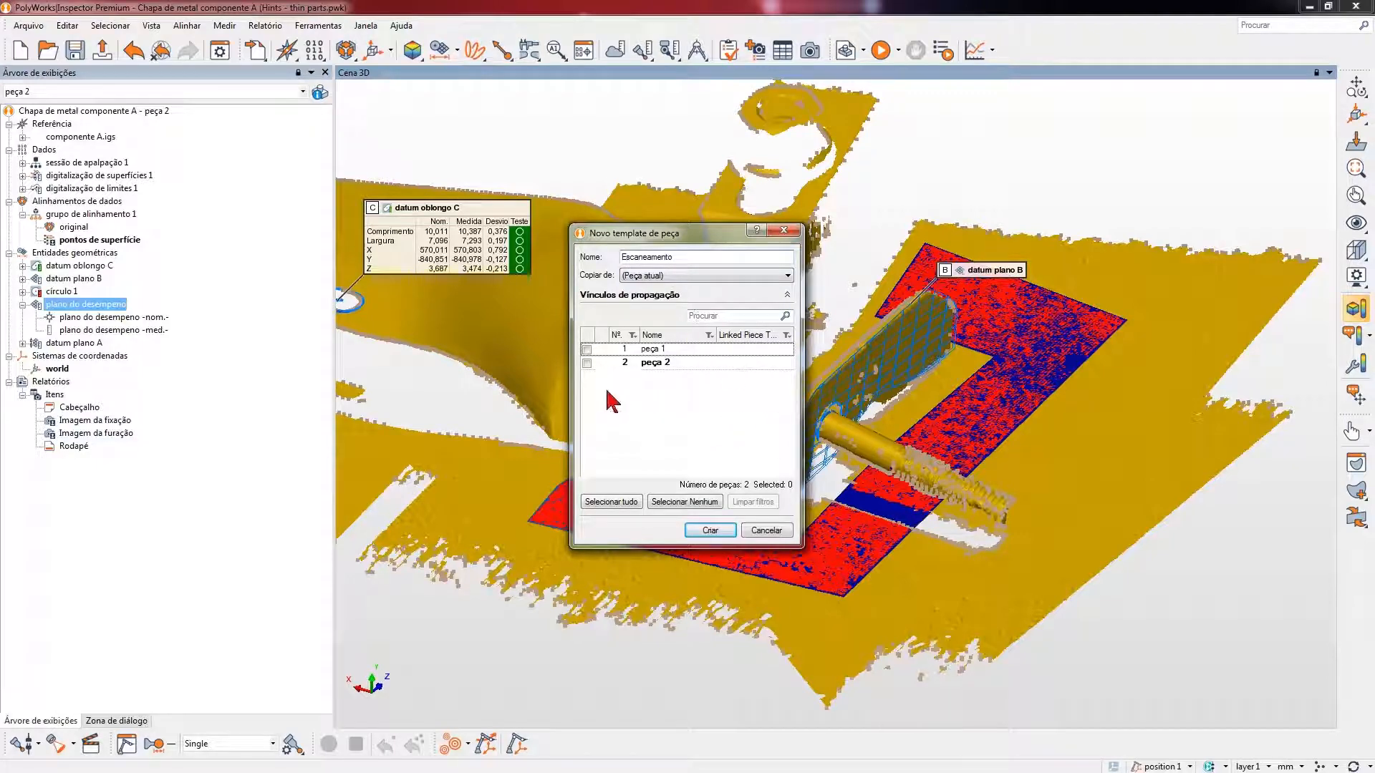
{"action": "left_click", "coordinate": [587, 363]}
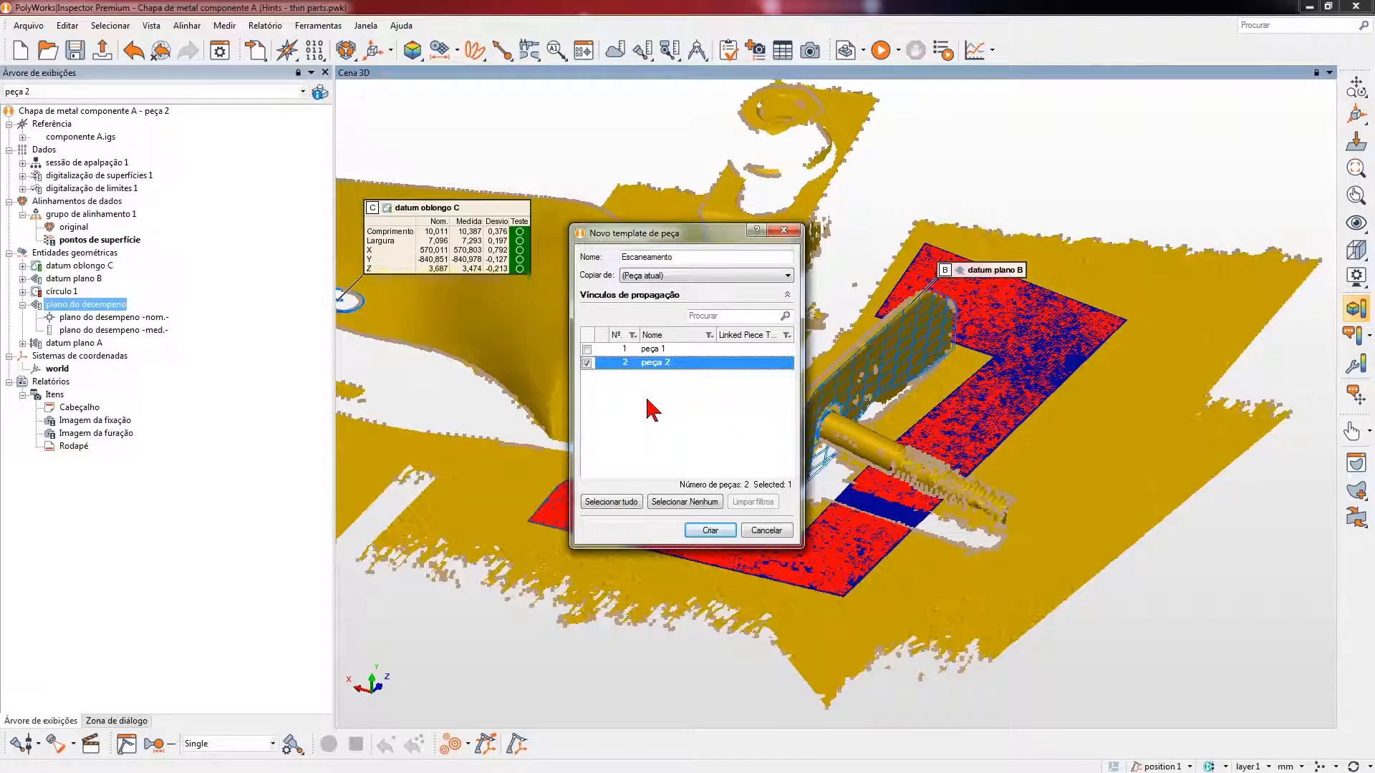
{"action": "left_click", "coordinate": [708, 529]}
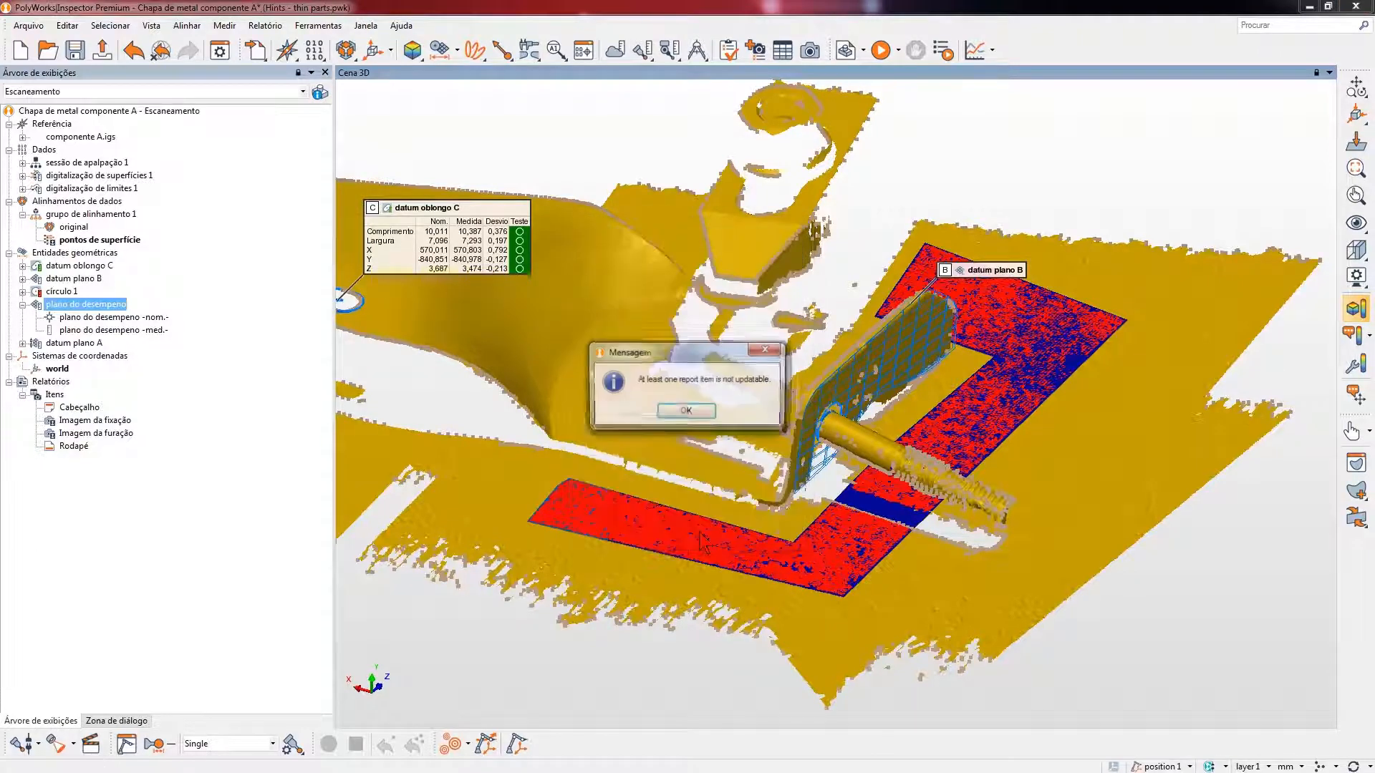
{"action": "left_click", "coordinate": [699, 413]}
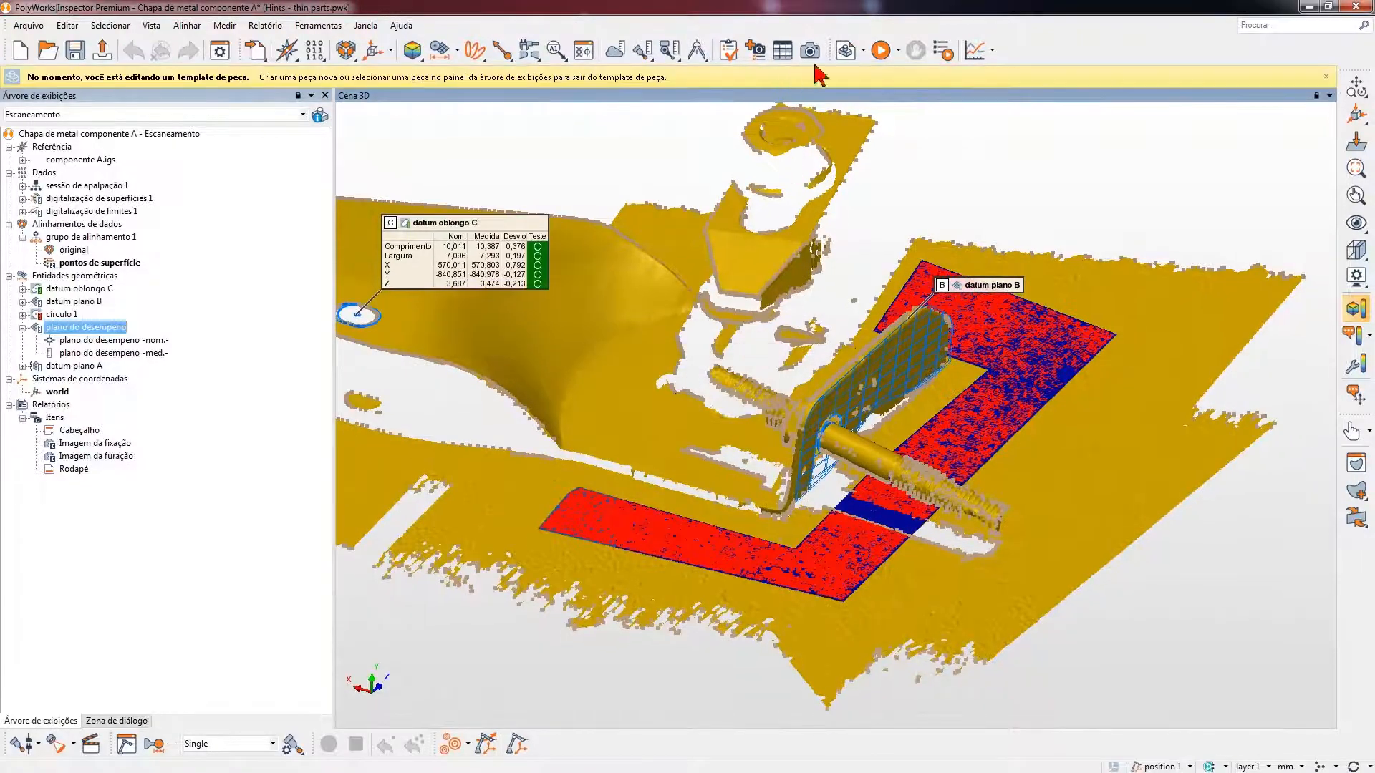
- Save the project, start a new part and bring up the available part templates for its source
{"action": "left_click", "coordinate": [853, 56]}
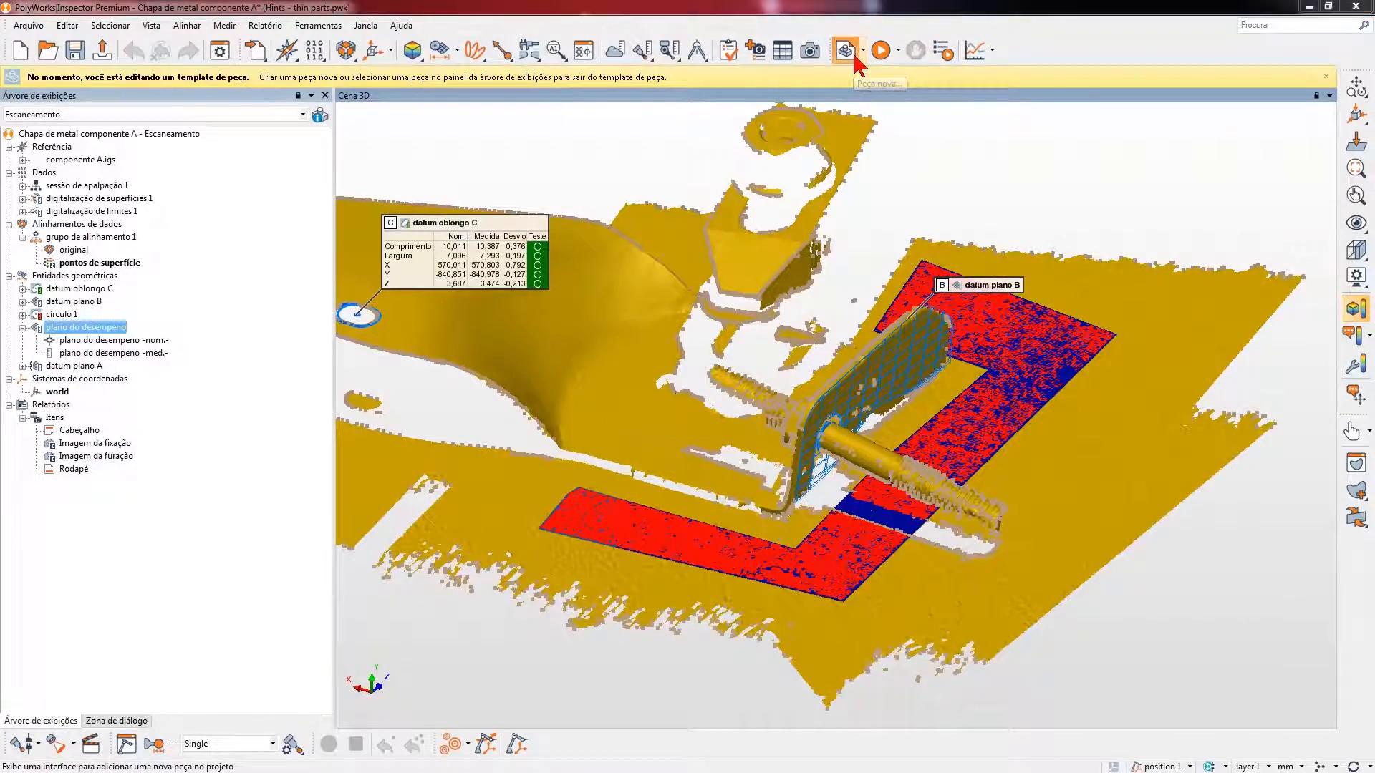
{"action": "left_click", "coordinate": [653, 415]}
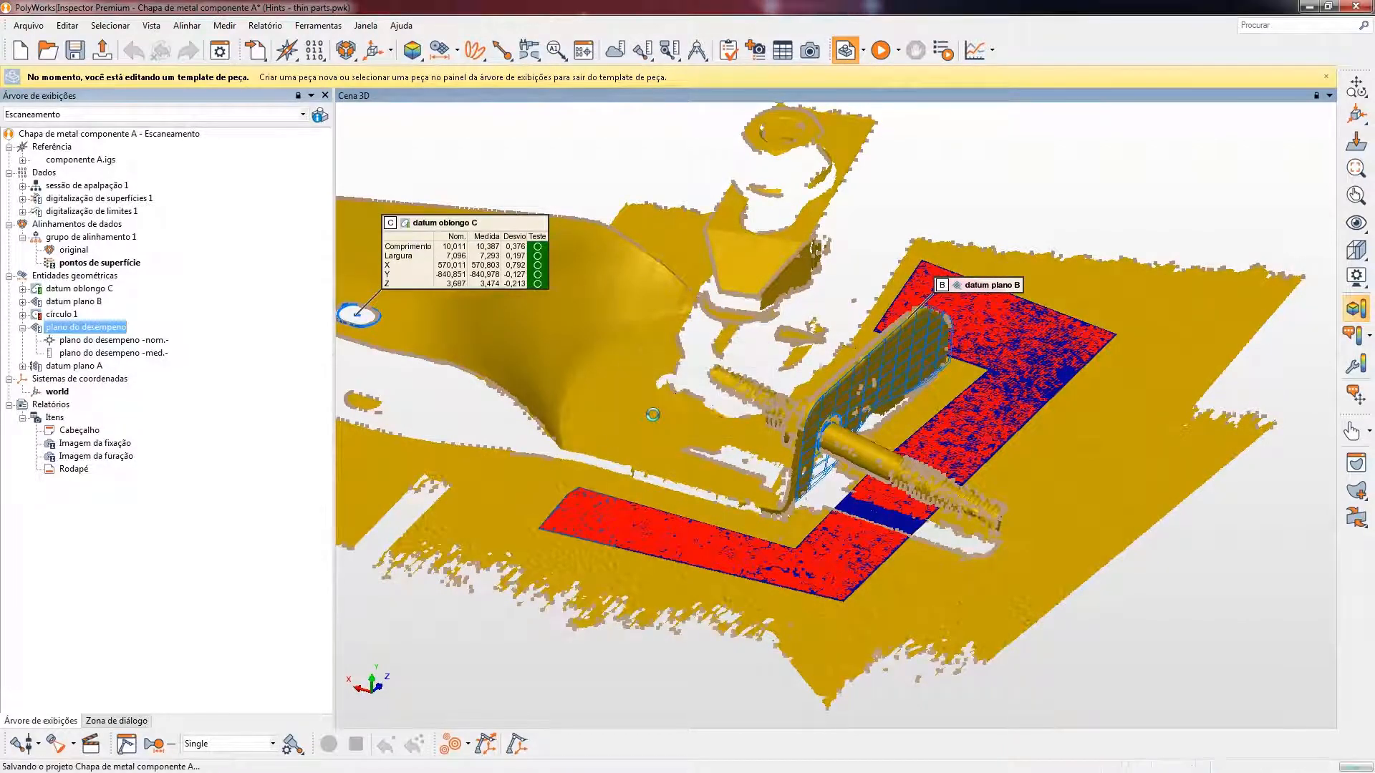
{"action": "left_click", "coordinate": [631, 166]}
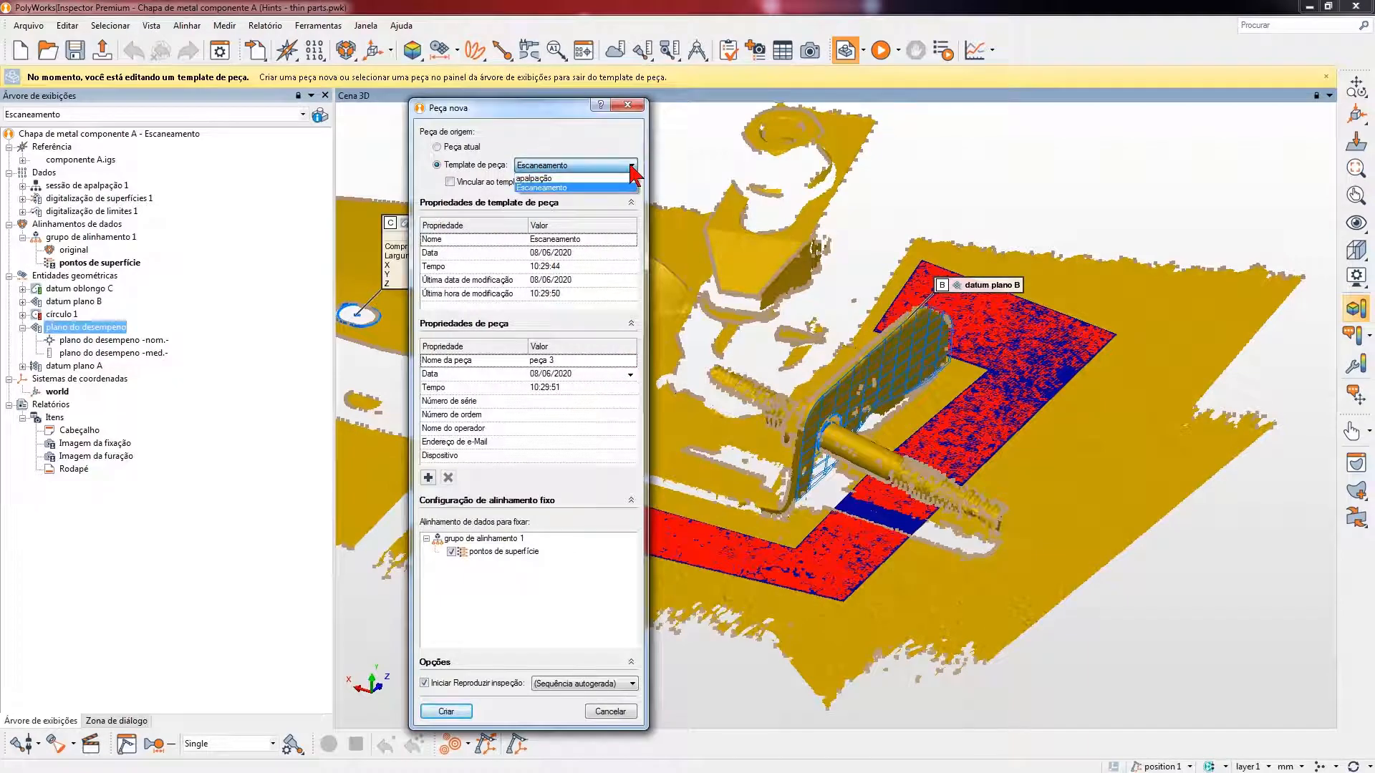